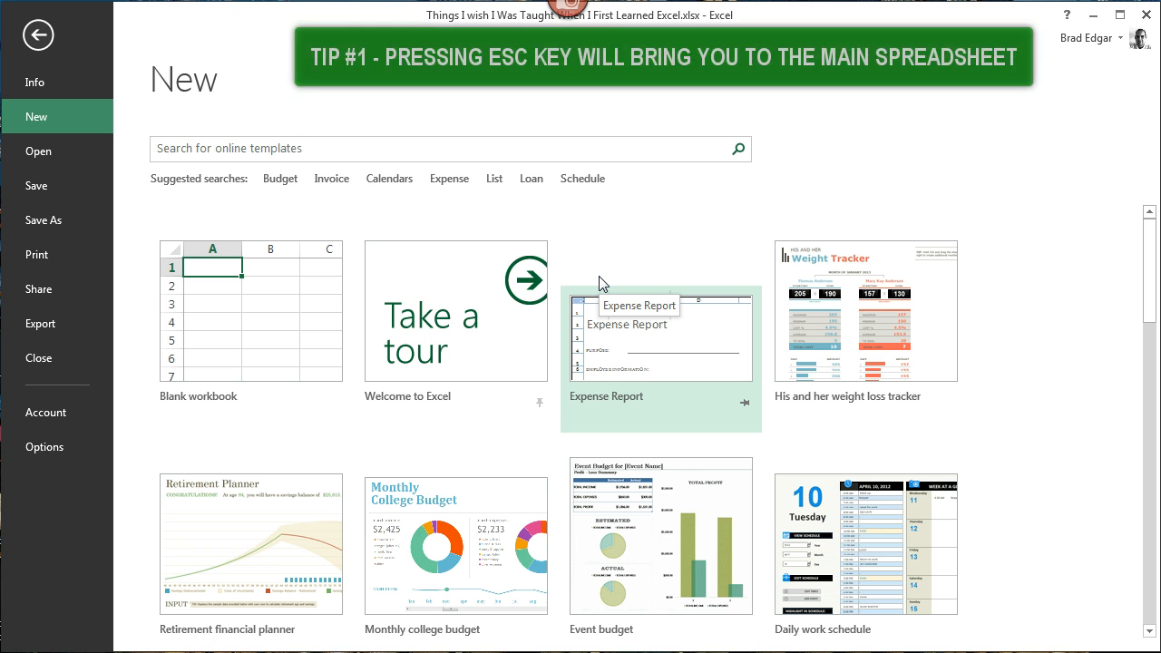
Leave the new-workbook template screen and review the list of tips and shortcut keys on the BEGINNER TECHNIQUES sheet.
key("Escape")
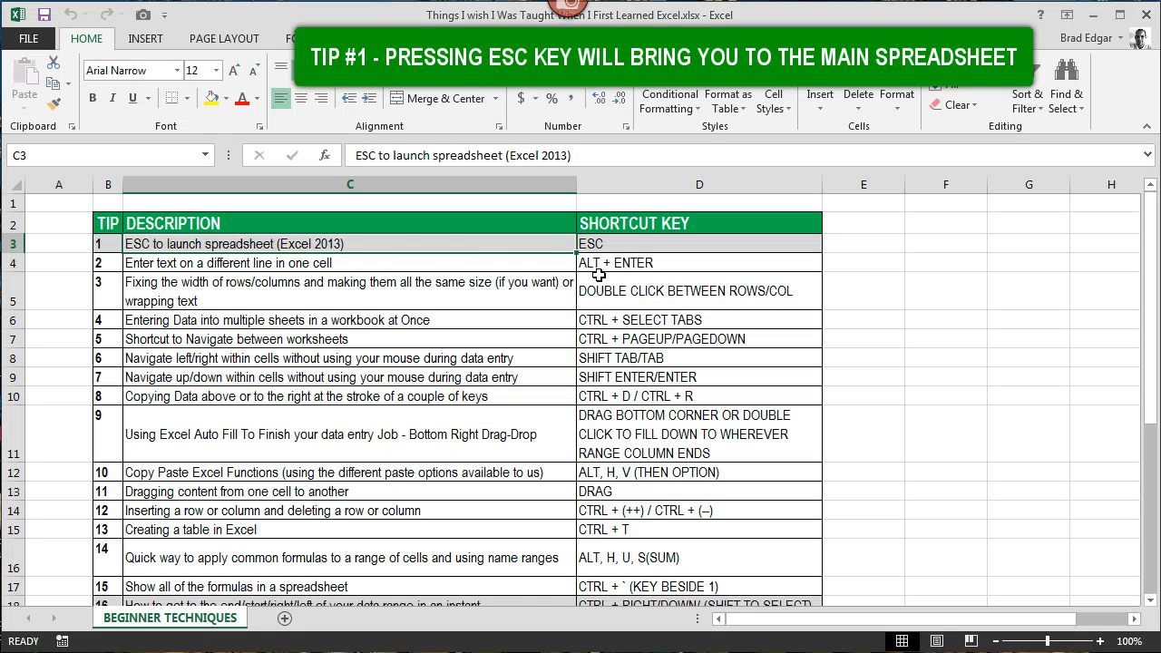
left_click(372, 260)
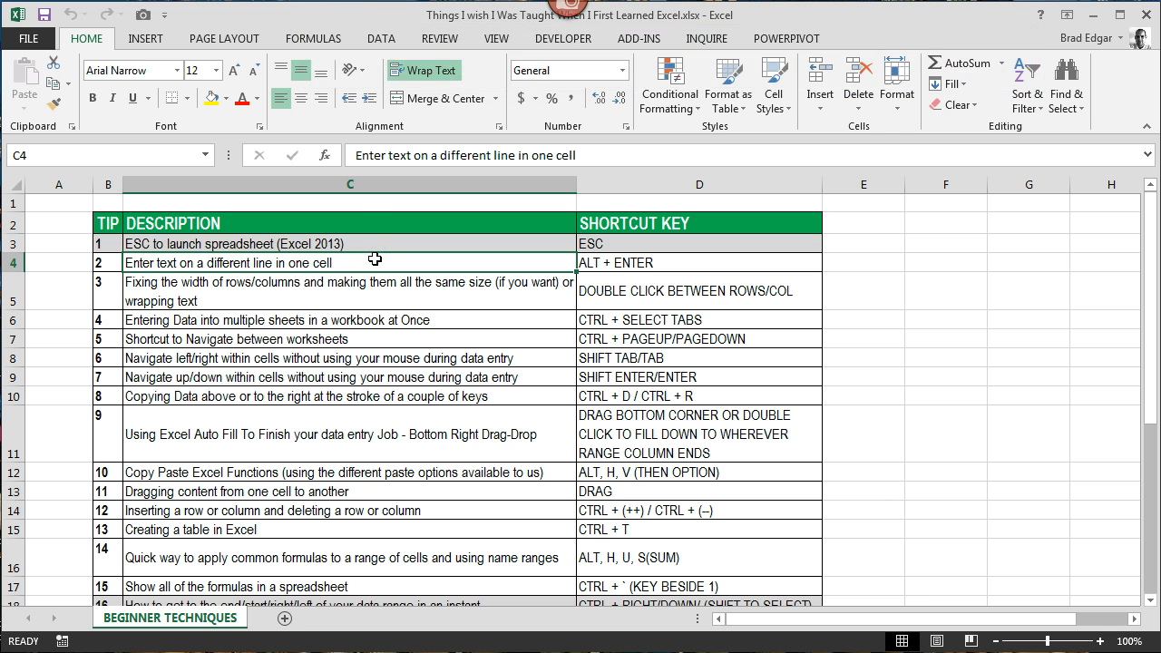
scroll(374, 259, "down", 1)
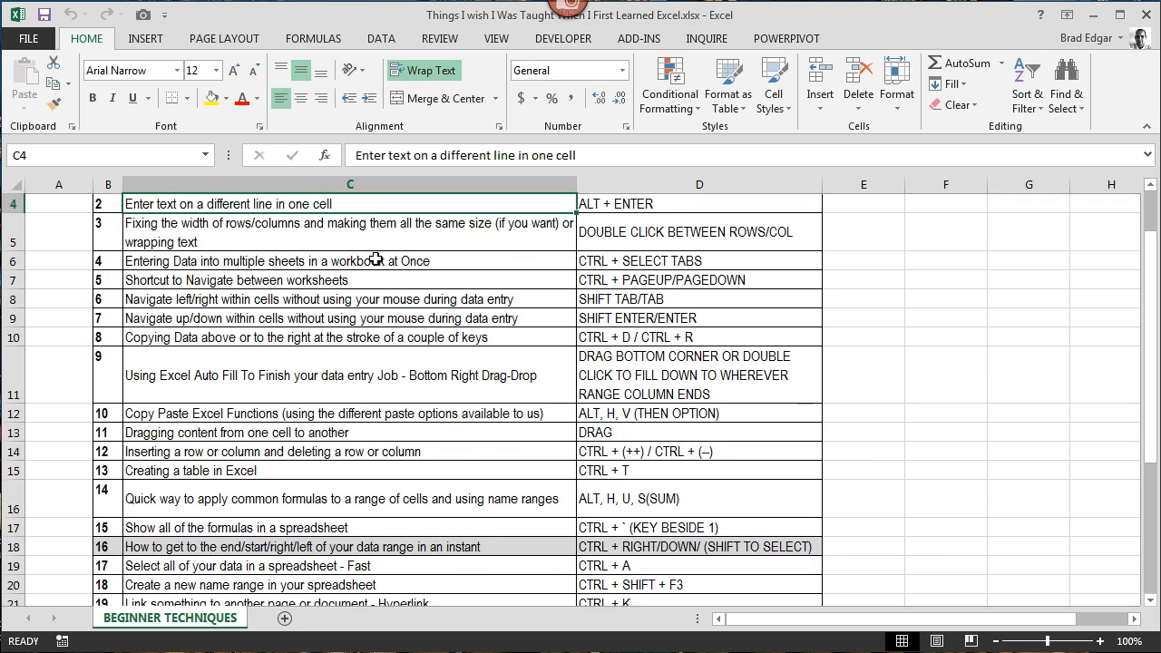
scroll(376, 260, "down", 2)
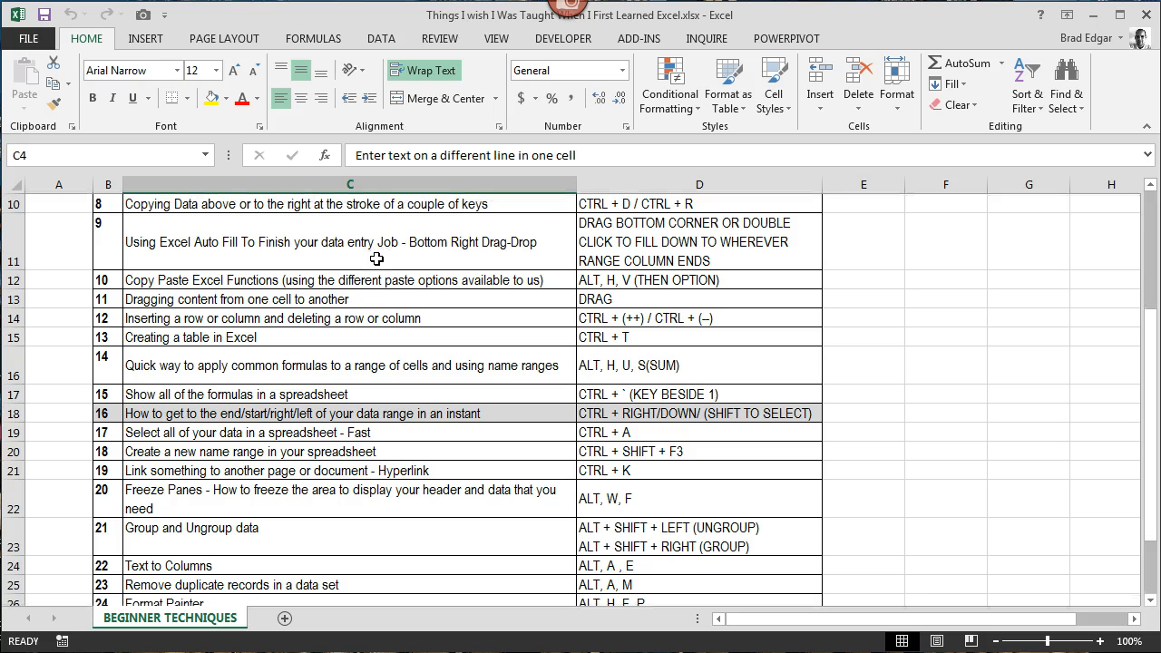
scroll(376, 260, "down", 2)
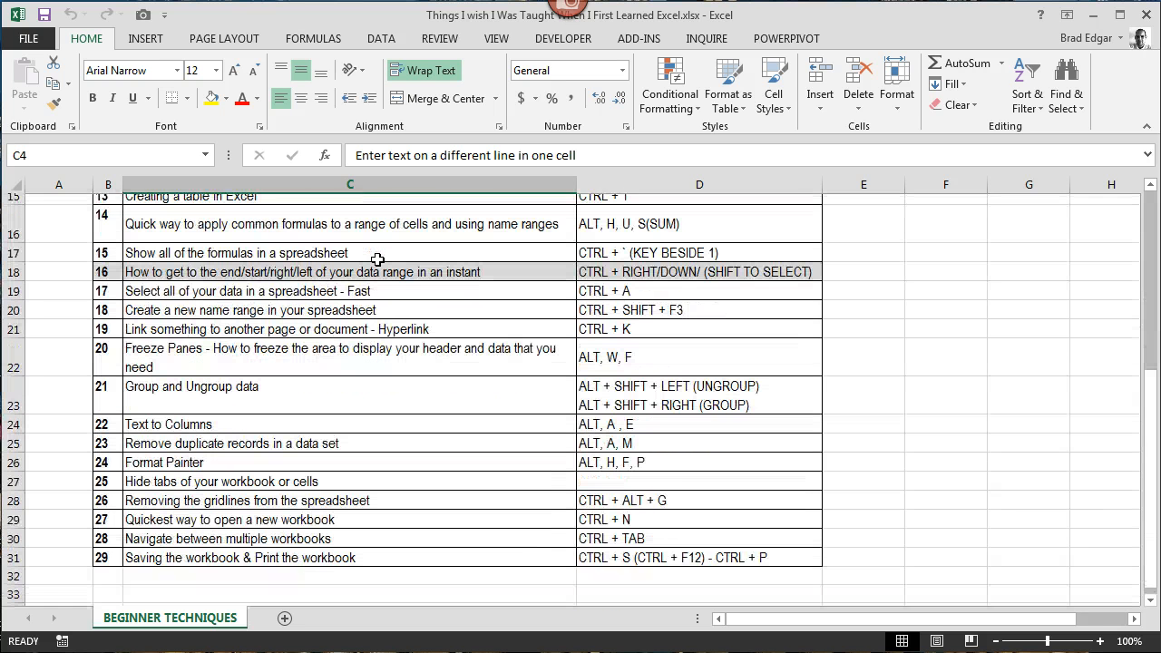
scroll(378, 260, "up", 5)
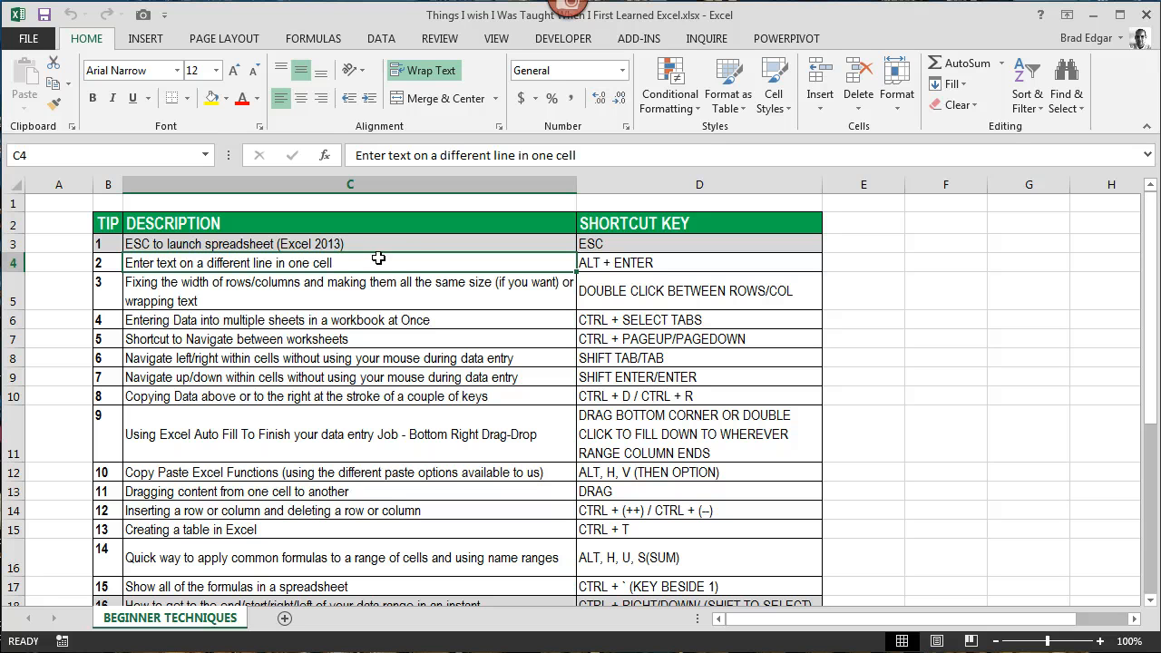
left_click(387, 245)
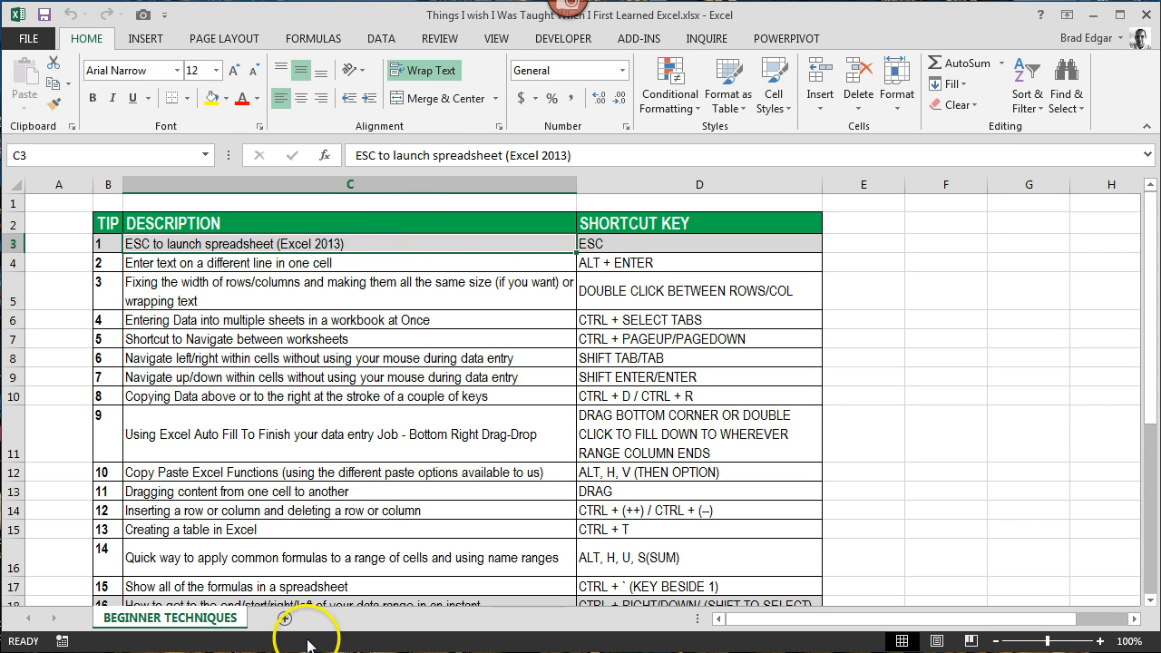
Add a new worksheet and enter the underlined text "HOW TO VIDEO" in cell B2.
left_click(284, 618)
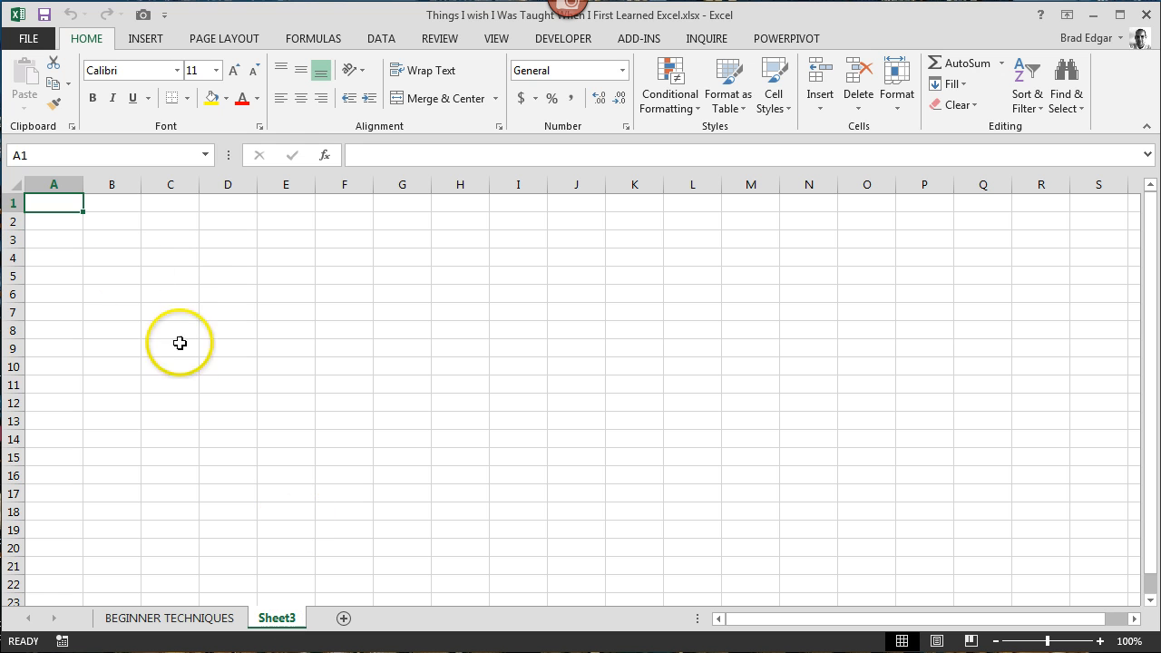
left_click(115, 221)
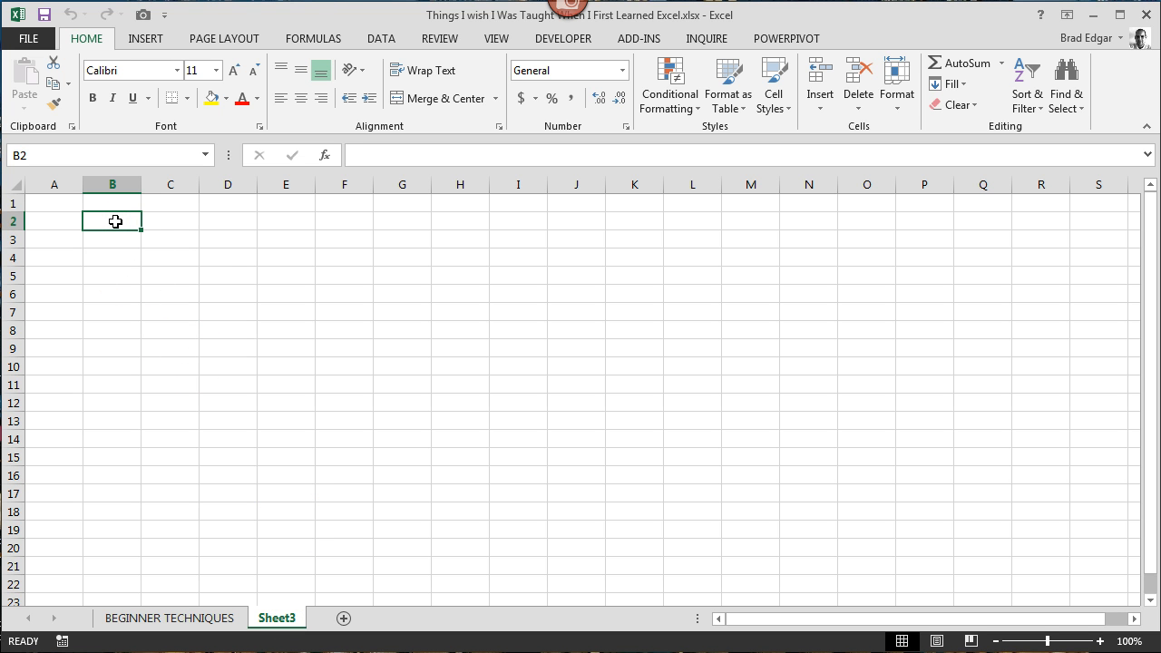
key("ctrl+u")
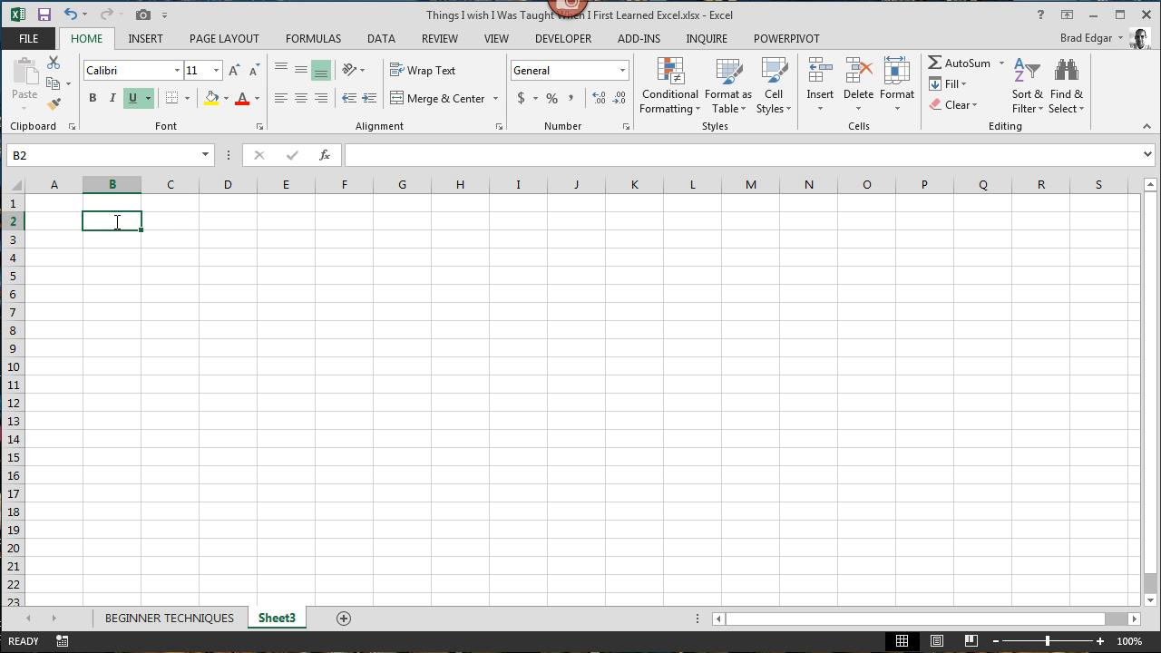
type("HOW TO VIDEO")
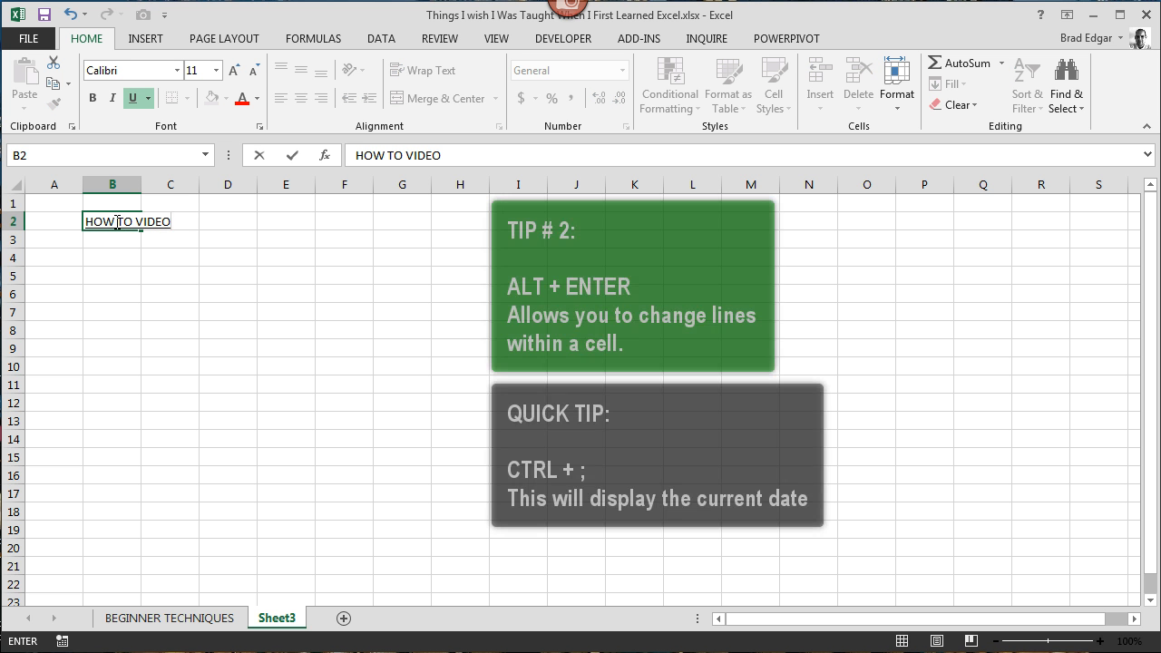
key("ctrl+semicolon")
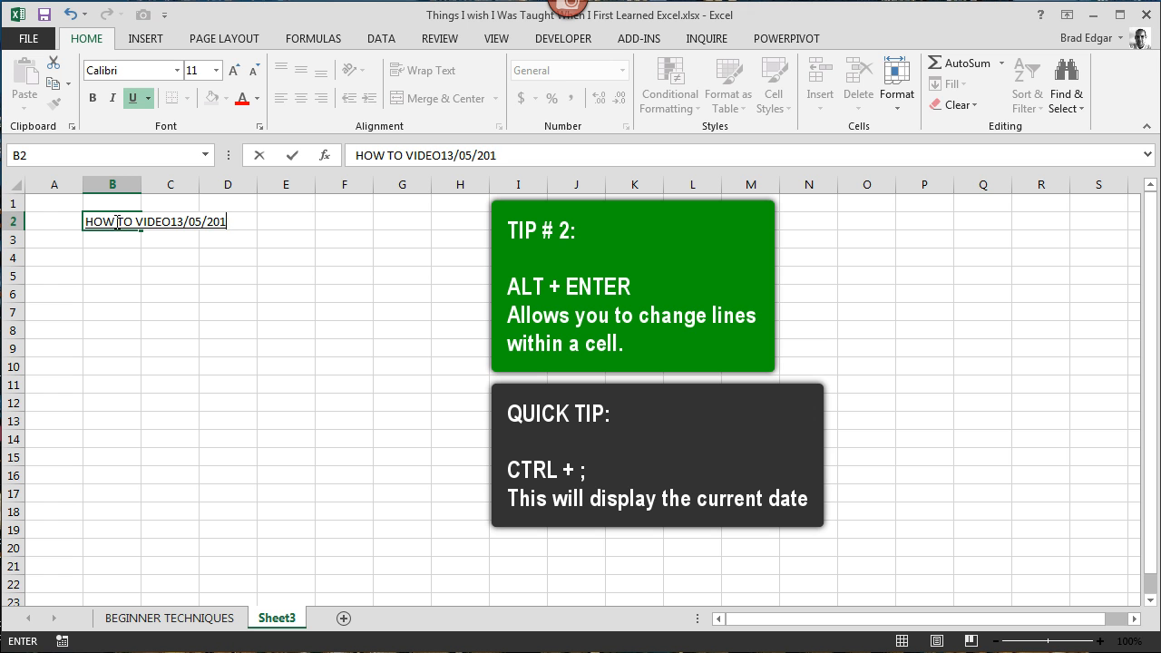
key("BackSpace")
key("BackSpace")
key("BackSpace")
key("BackSpace")
key("BackSpace")
key("BackSpace")
key("BackSpace")
key("BackSpace")
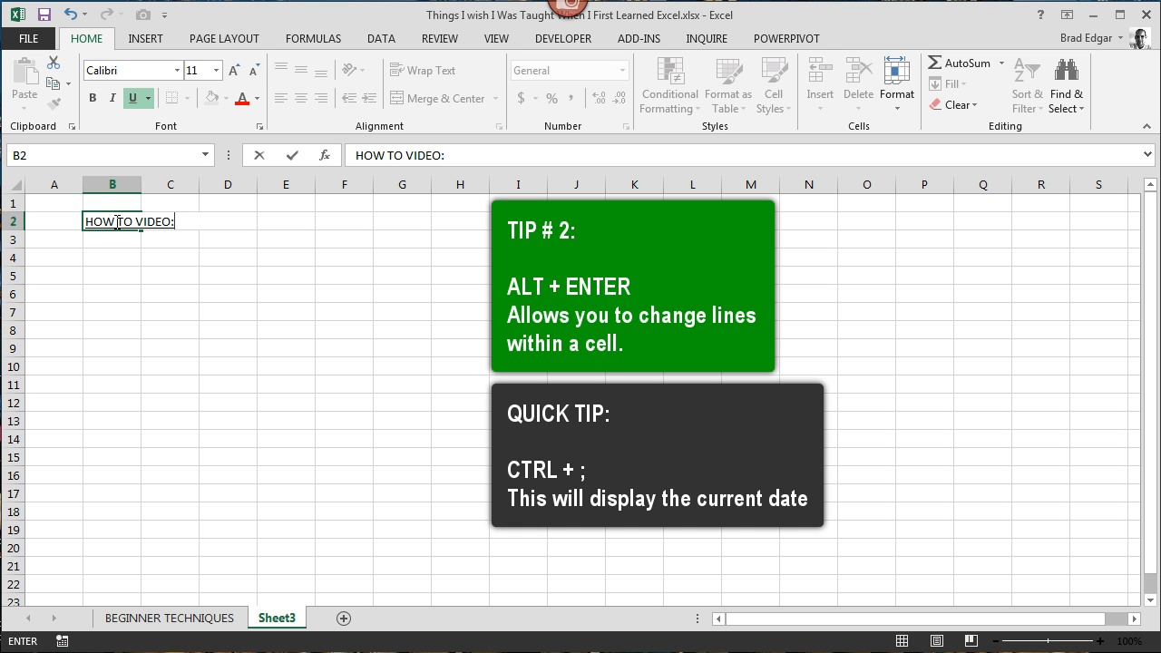
Stop underlining after "HOW TO VIDEO:" in B2 and add "BASIC EXCEL SKILLS TRAINING" below a blank line in the same cell.
key("ctrl+u")
key("alt+Return")
key("alt+Return")
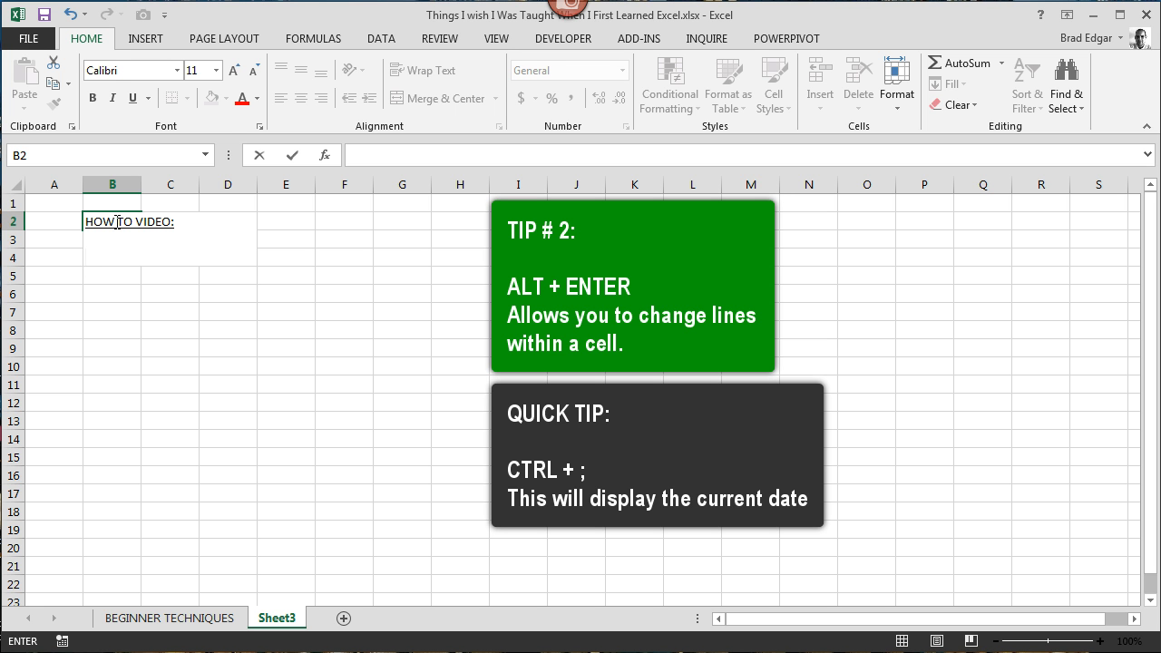
type("V")
key("BackSpace")
type("BASIC EXCEL SKI")
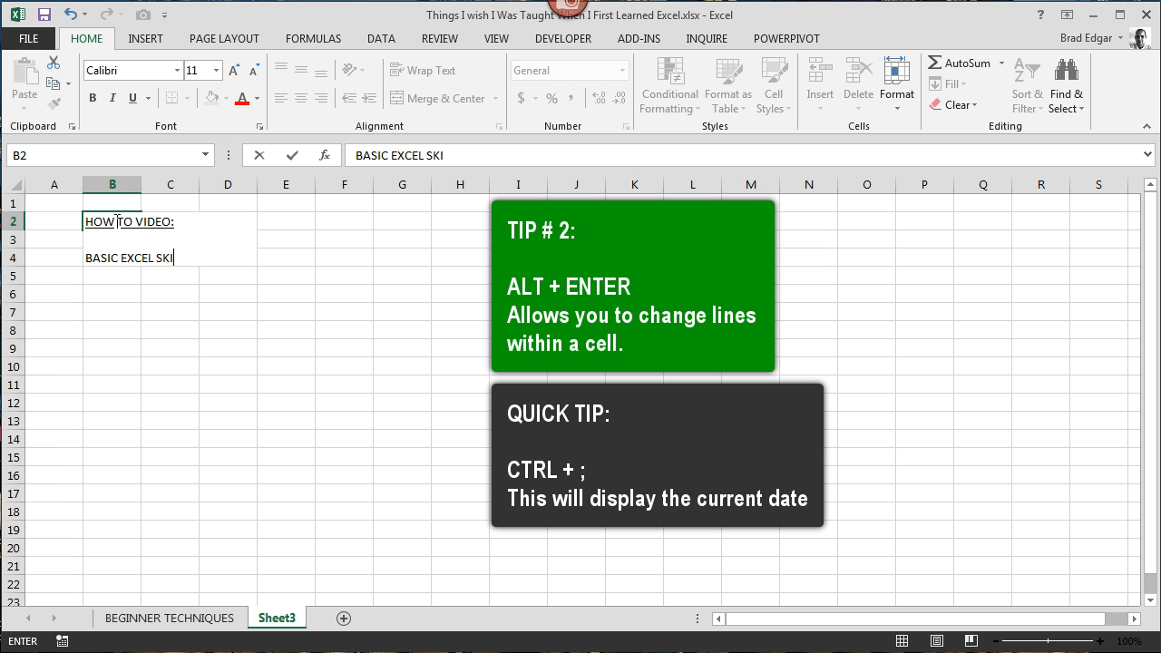
type("LLS TRAINING")
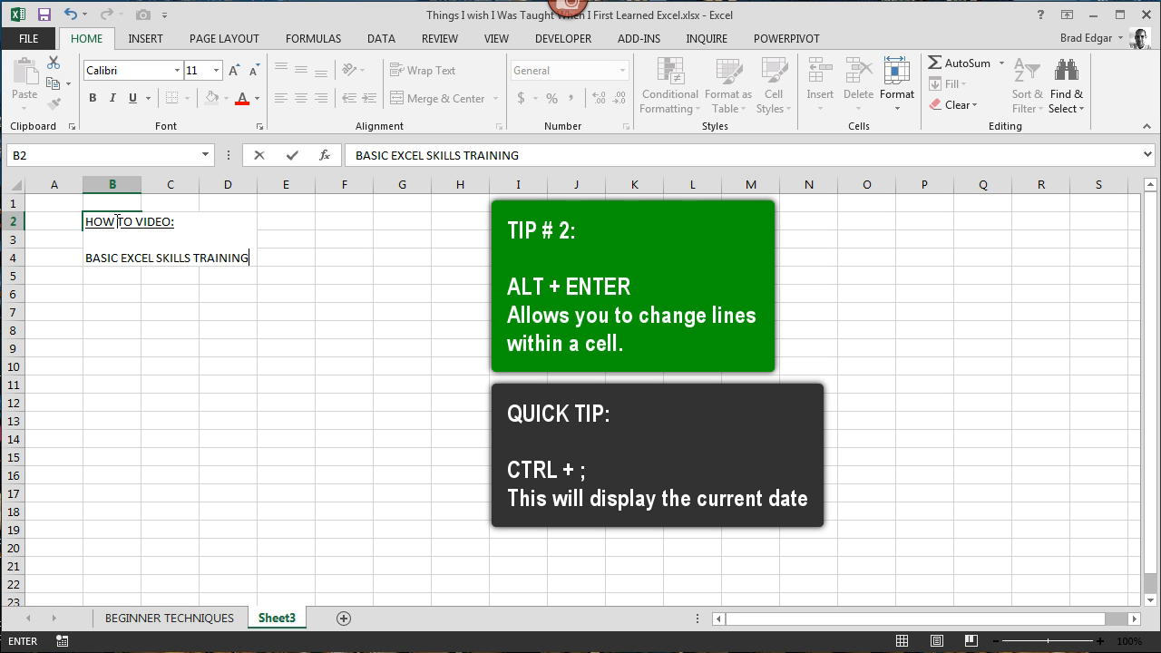
key("Return")
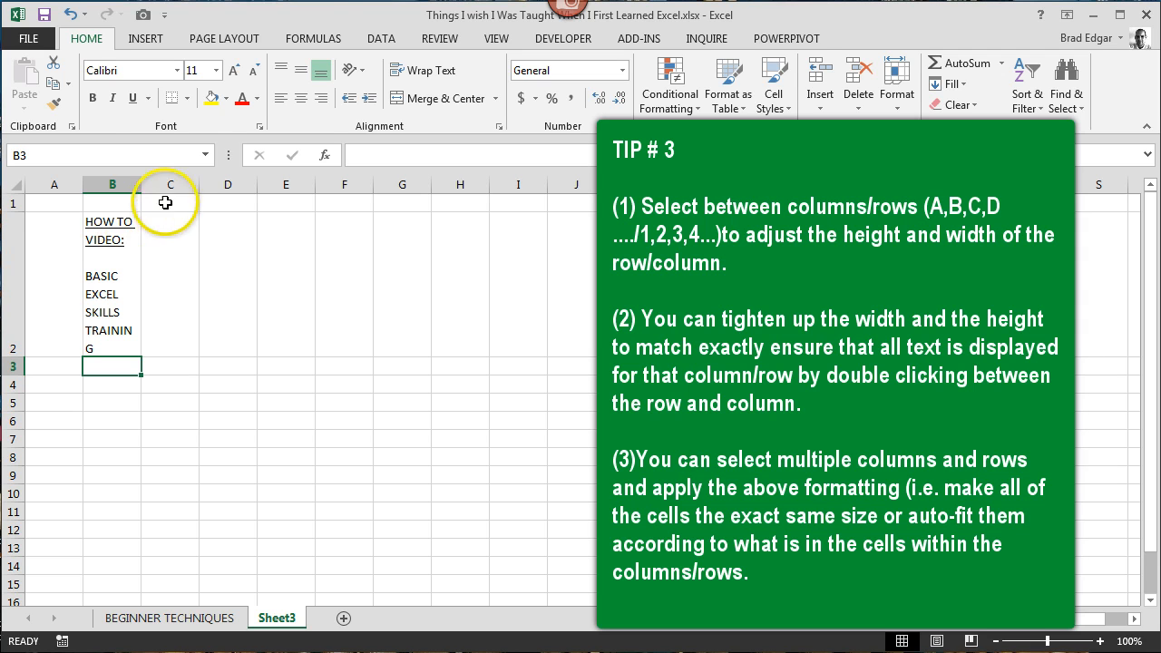
Widen column B and reduce the height of row 2, and auto-fit both to the text in B2.
left_click_drag(141, 185, 190, 186)
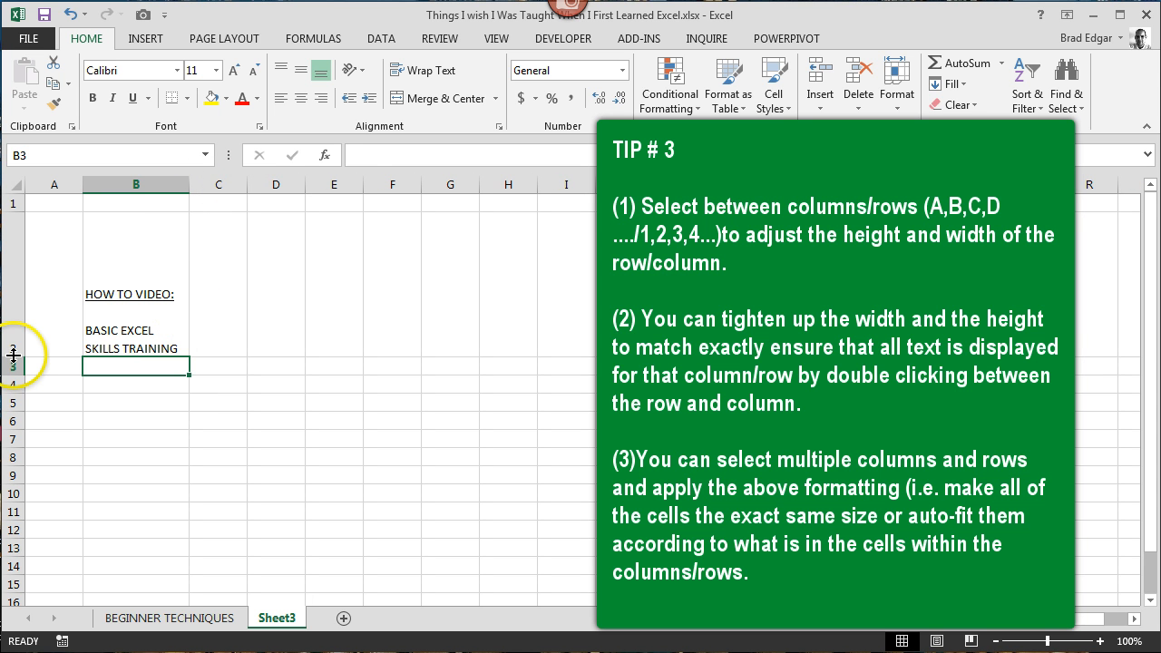
left_click_drag(13, 356, 25, 311)
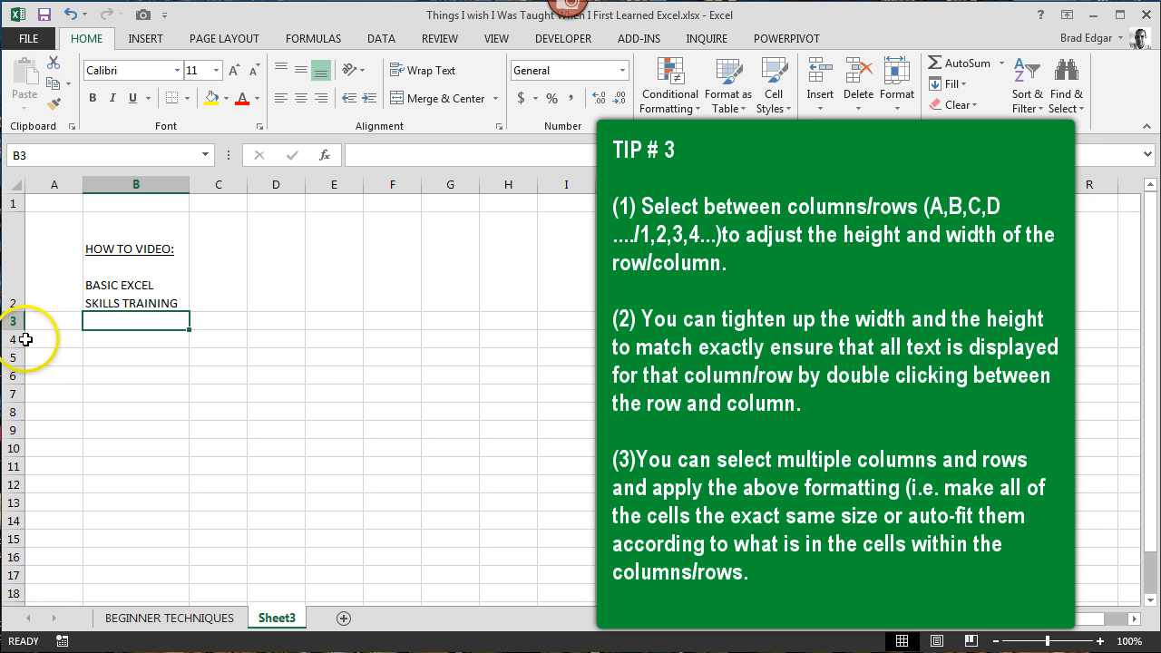
double_click(190, 185)
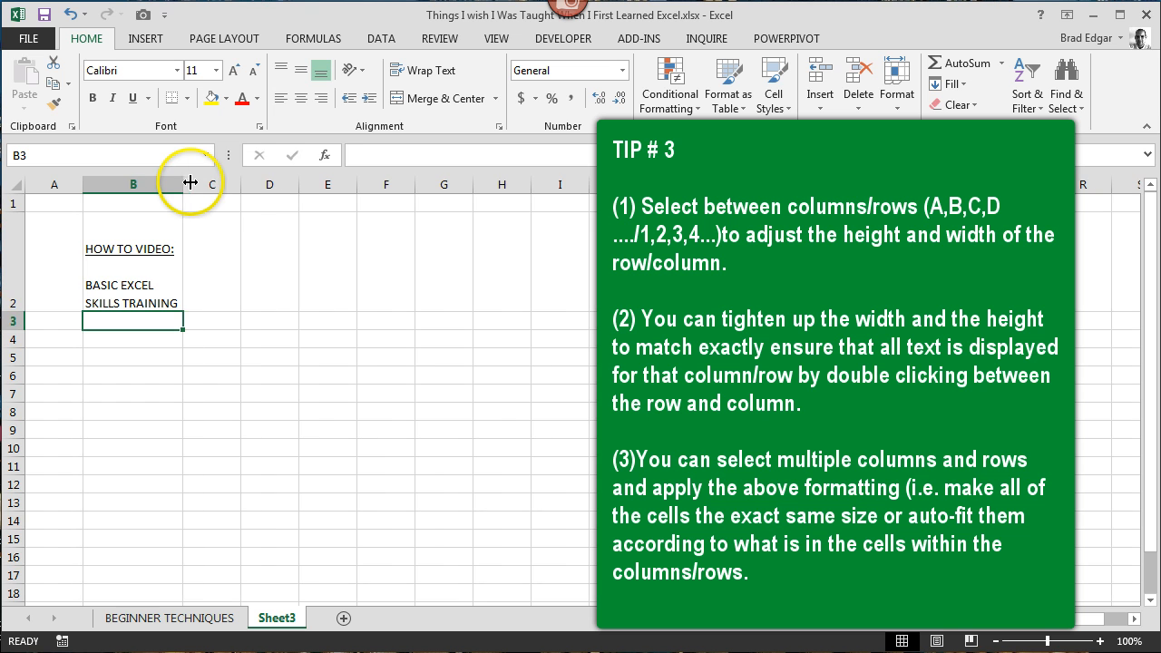
double_click(19, 312)
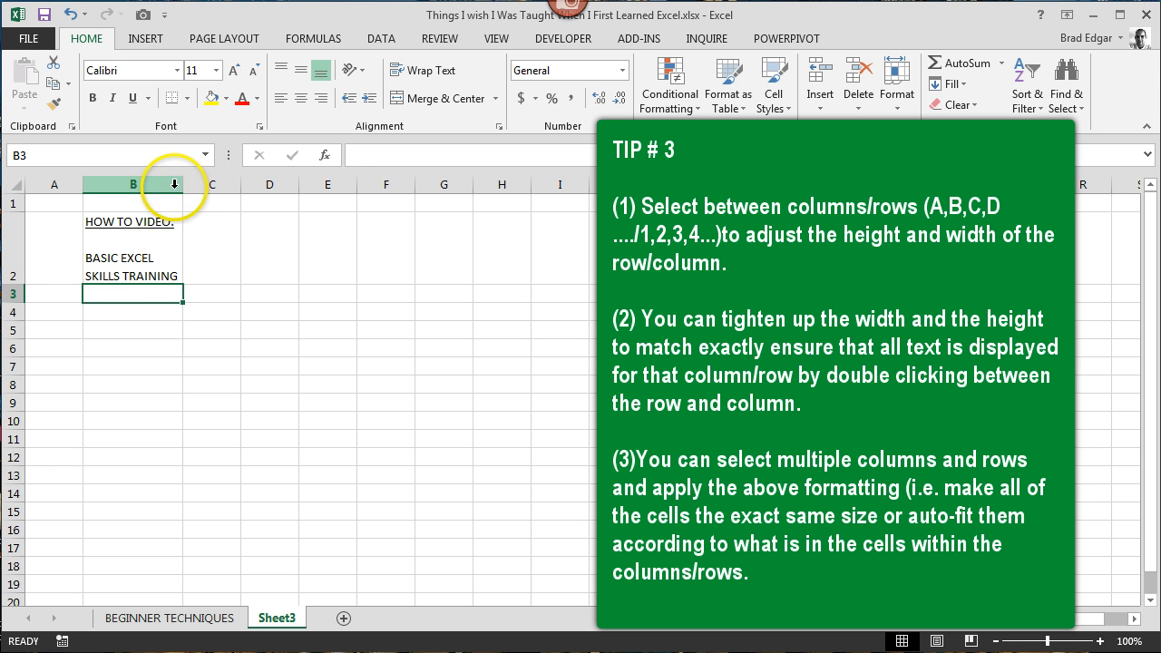
Give columns B through E one equal width and auto-fit the selected columns to their contents.
left_click_drag(170, 184, 316, 185)
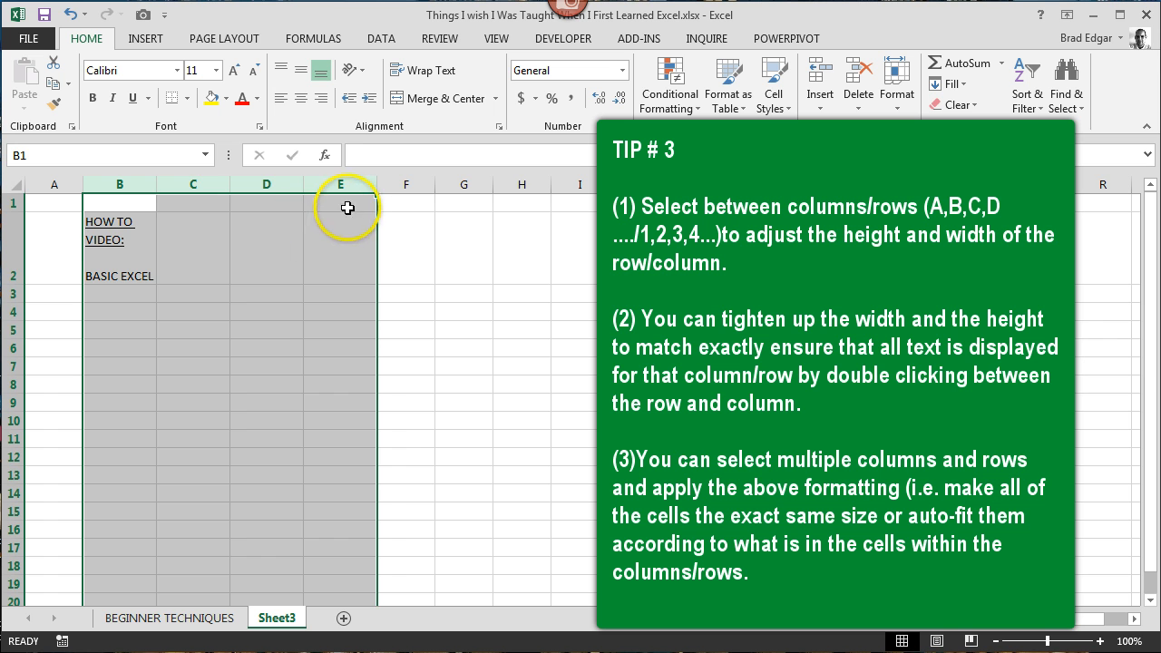
double_click(304, 185)
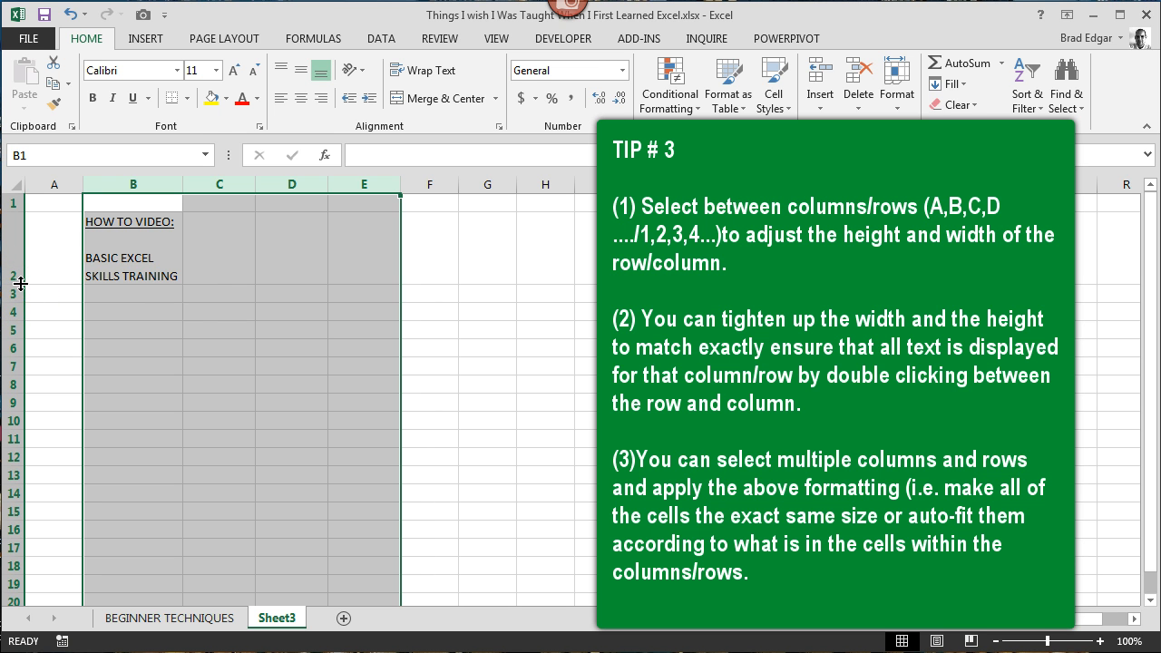
Apply All Borders to cell B2.
left_click(147, 246)
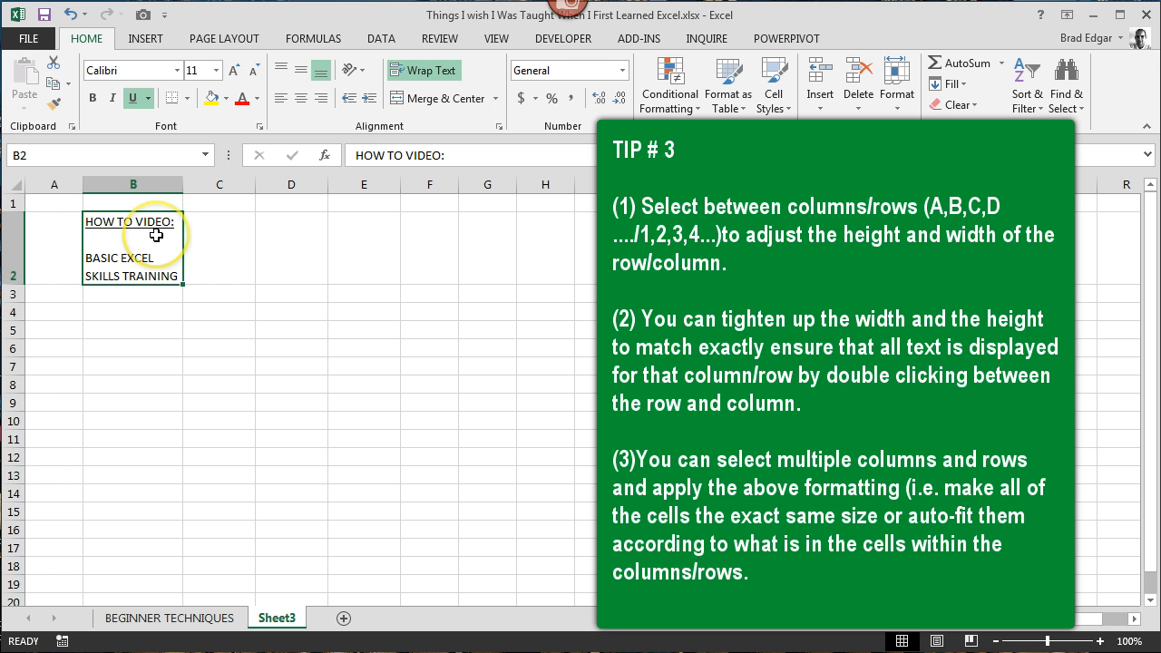
key("alt")
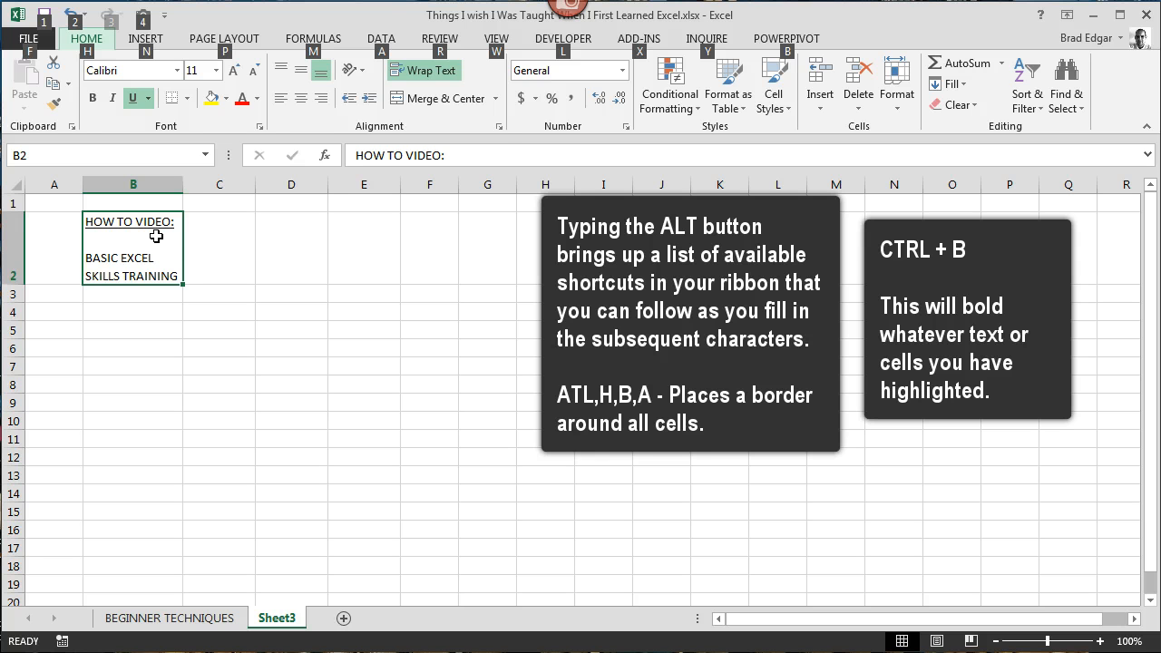
key("h")
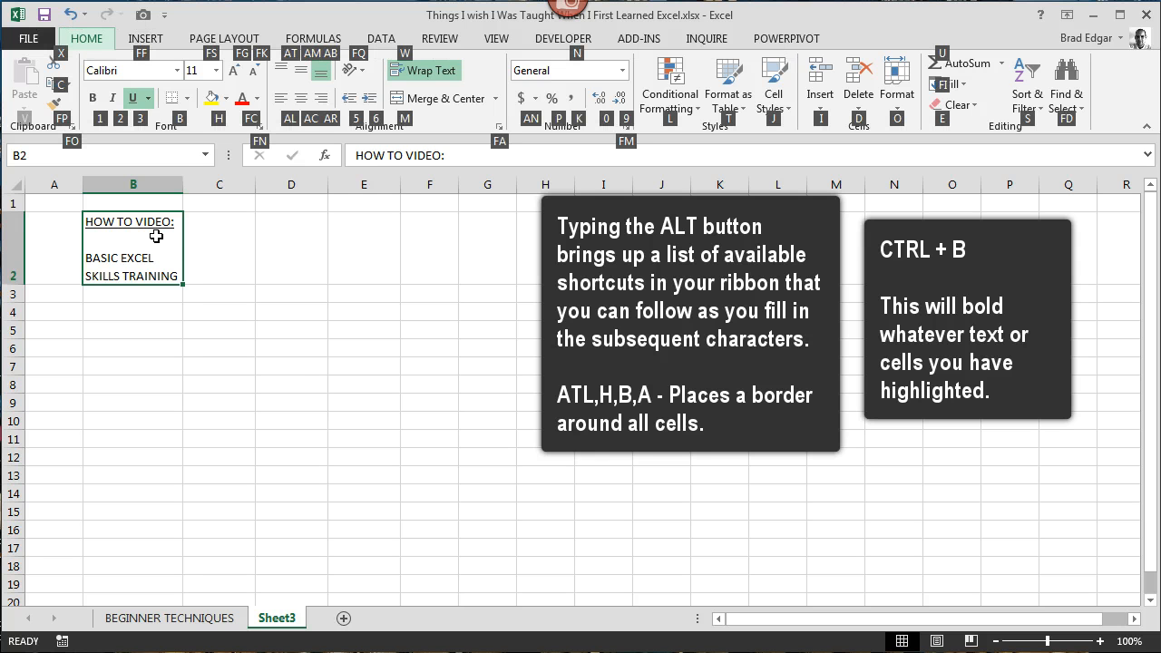
key("b")
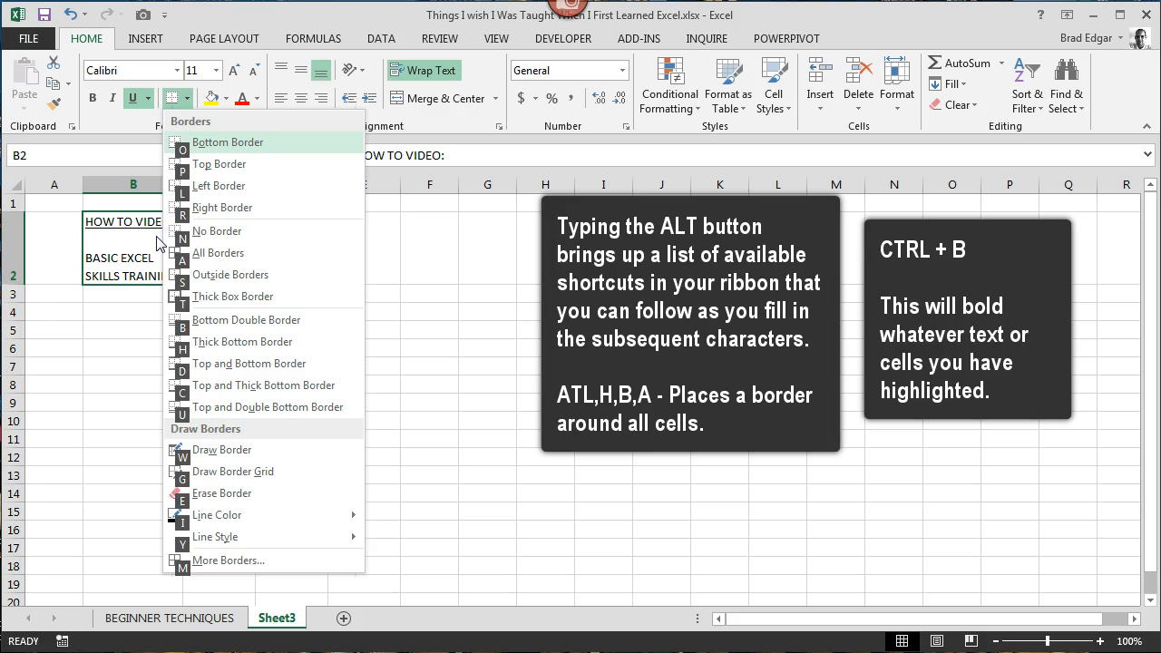
key("a")
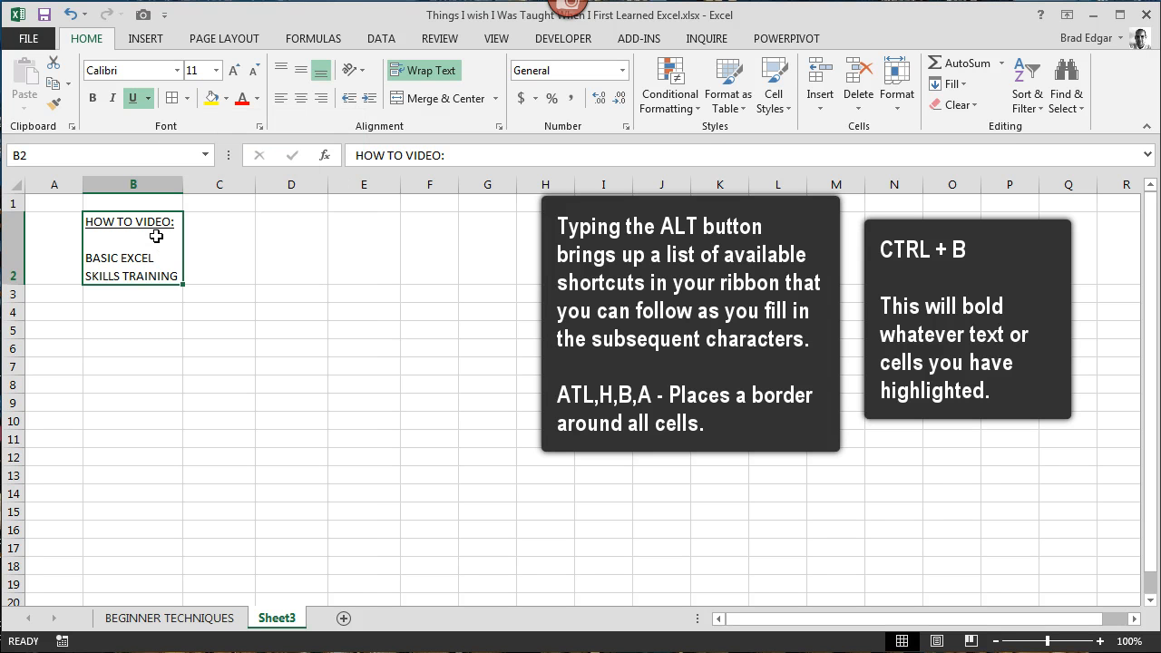
left_click(166, 311)
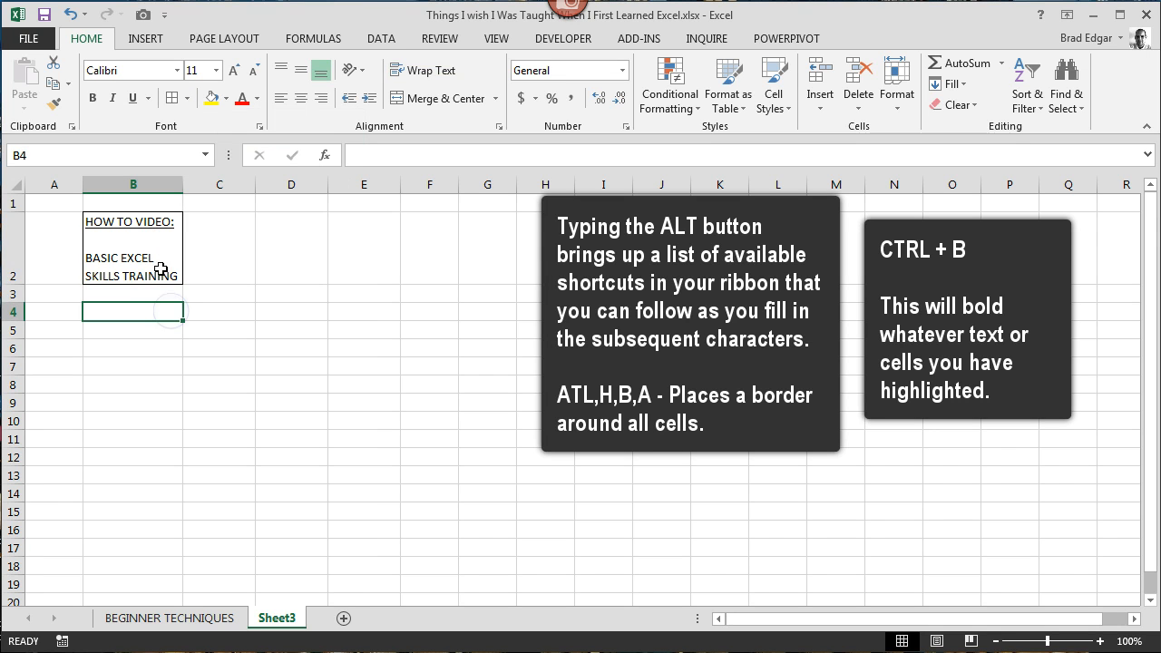
Make only the heading text "HOW TO VIDEO:" inside cell B2 bold.
left_click(158, 260)
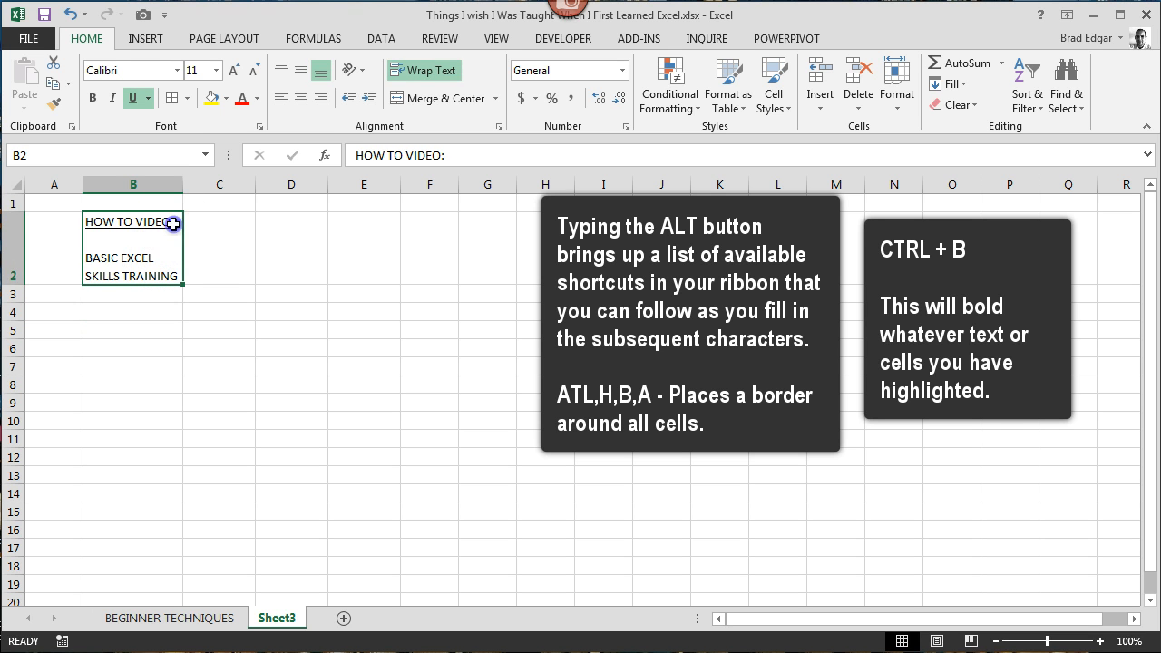
double_click(169, 223)
left_click_drag(169, 223, 86, 221)
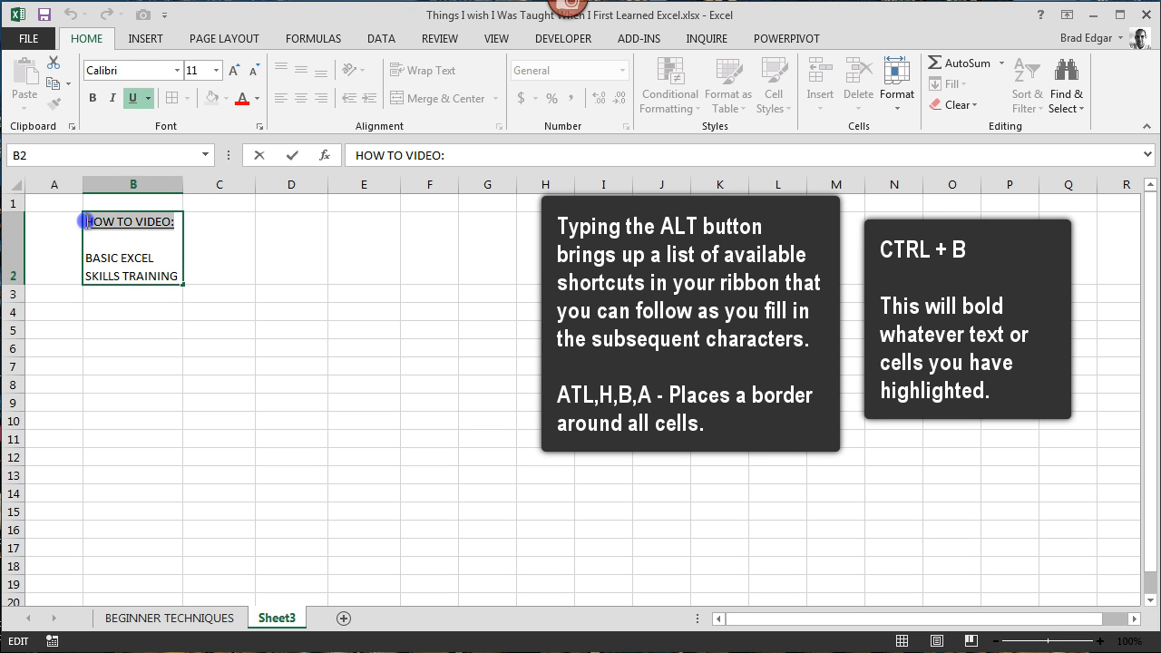
key("ctrl+b")
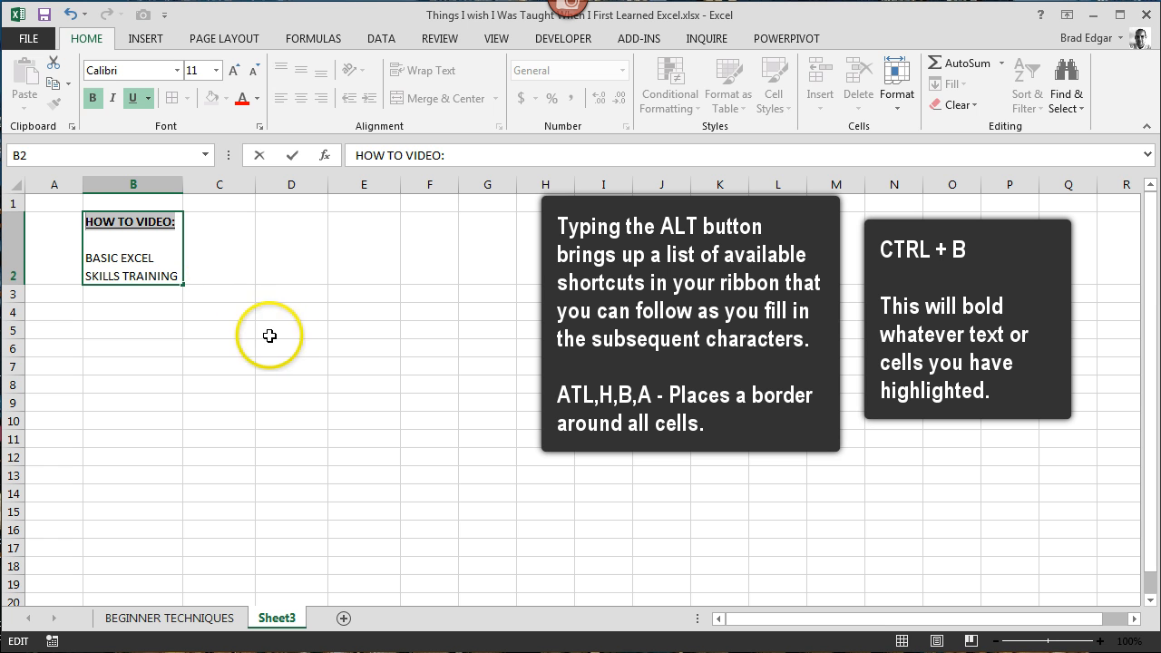
left_click(178, 323)
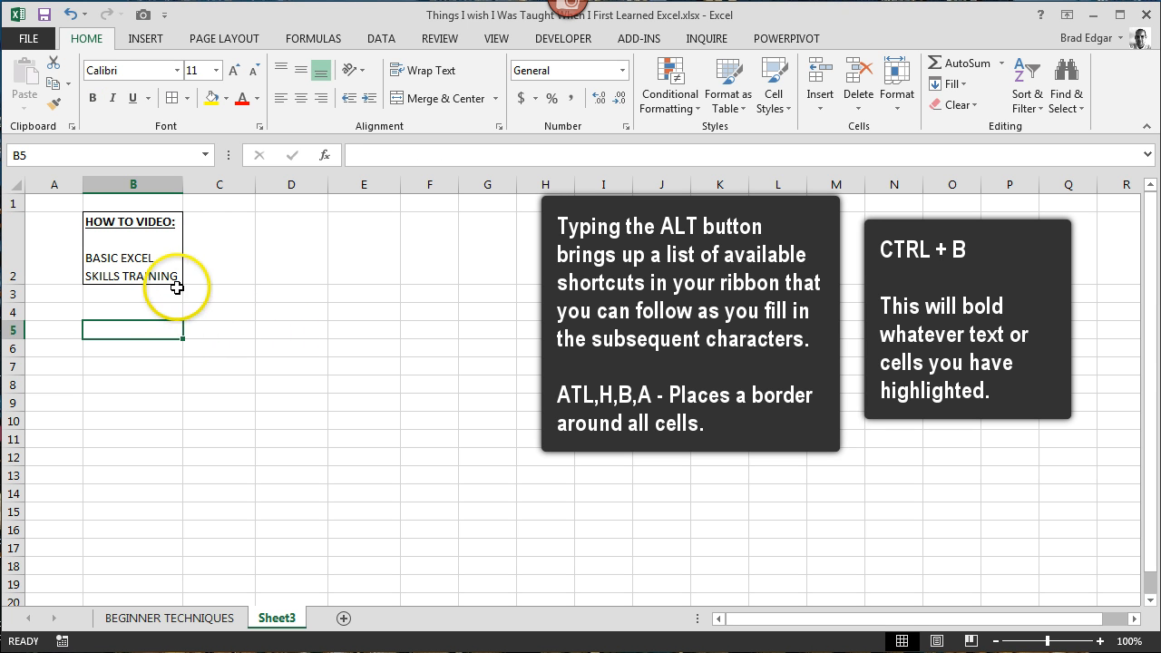
Rename the Sheet3 worksheet to "EXPENSE TRACKER".
left_click(163, 299)
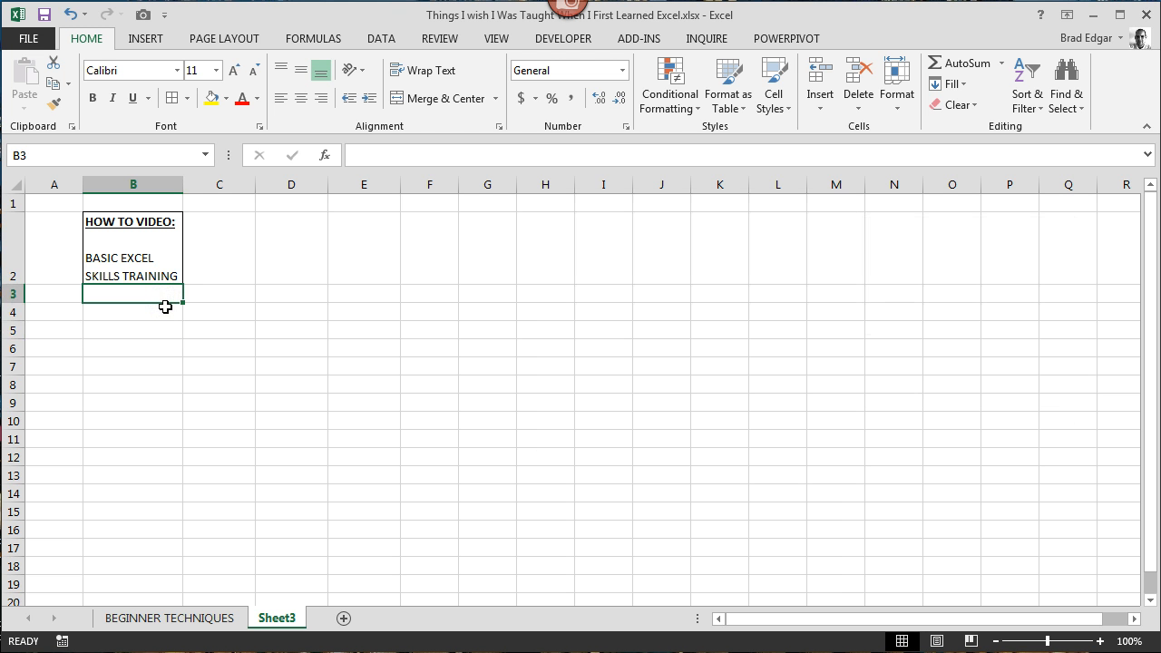
left_click(165, 307)
right_click(286, 622)
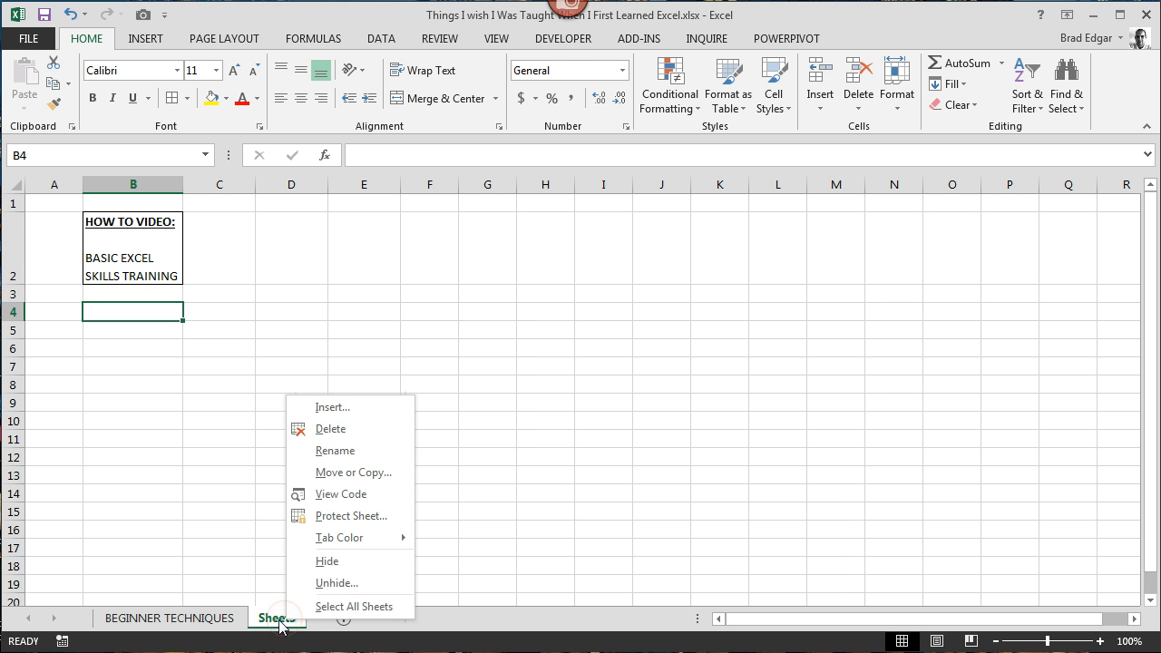
left_click(342, 624)
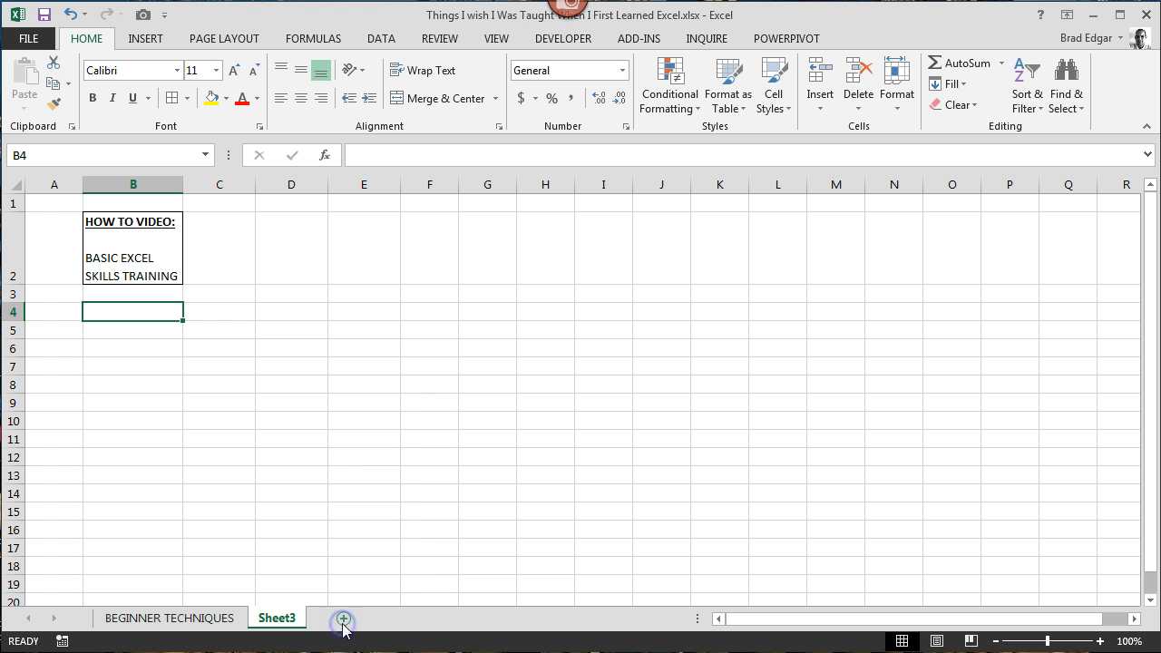
right_click(284, 625)
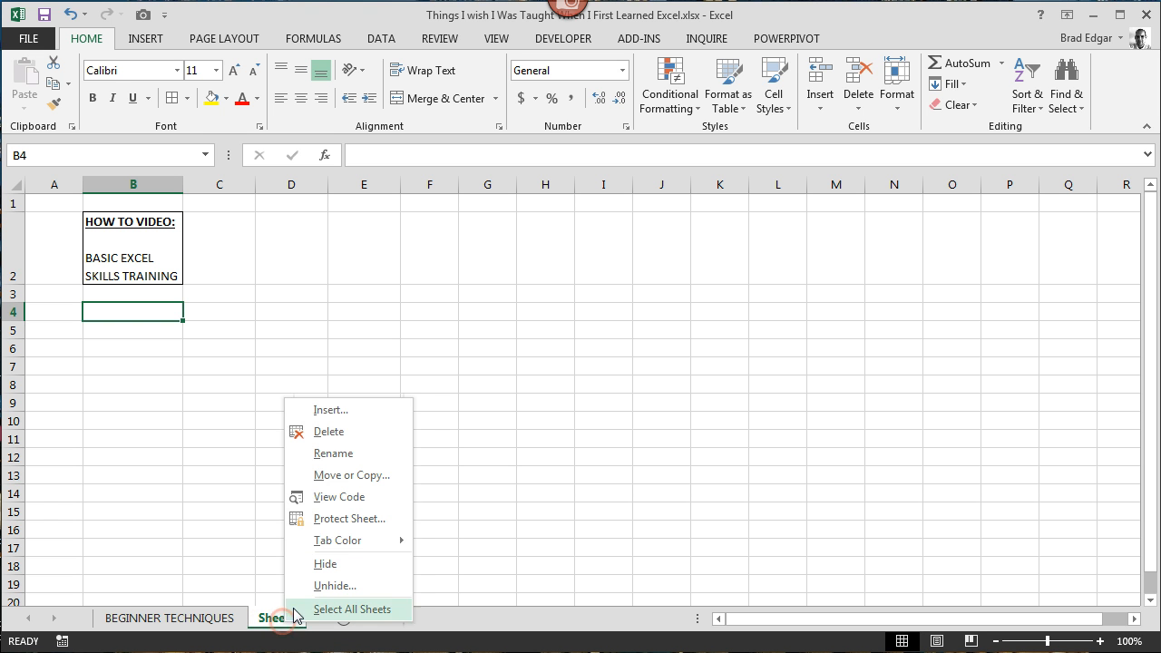
left_click(334, 448)
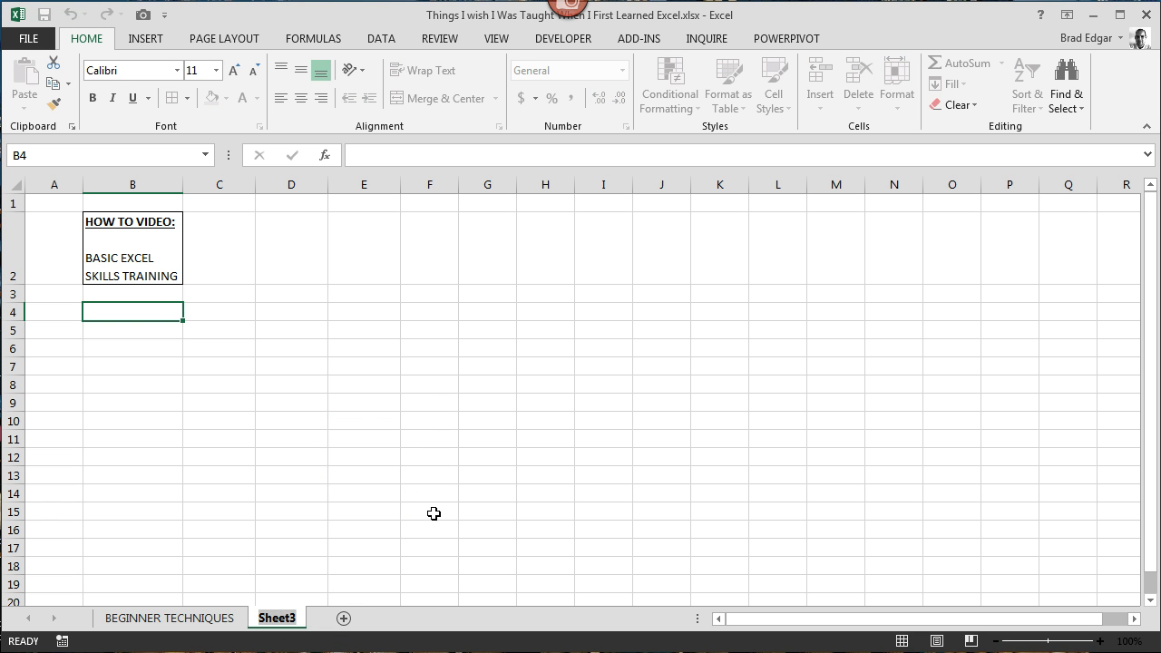
type("EXPEN")
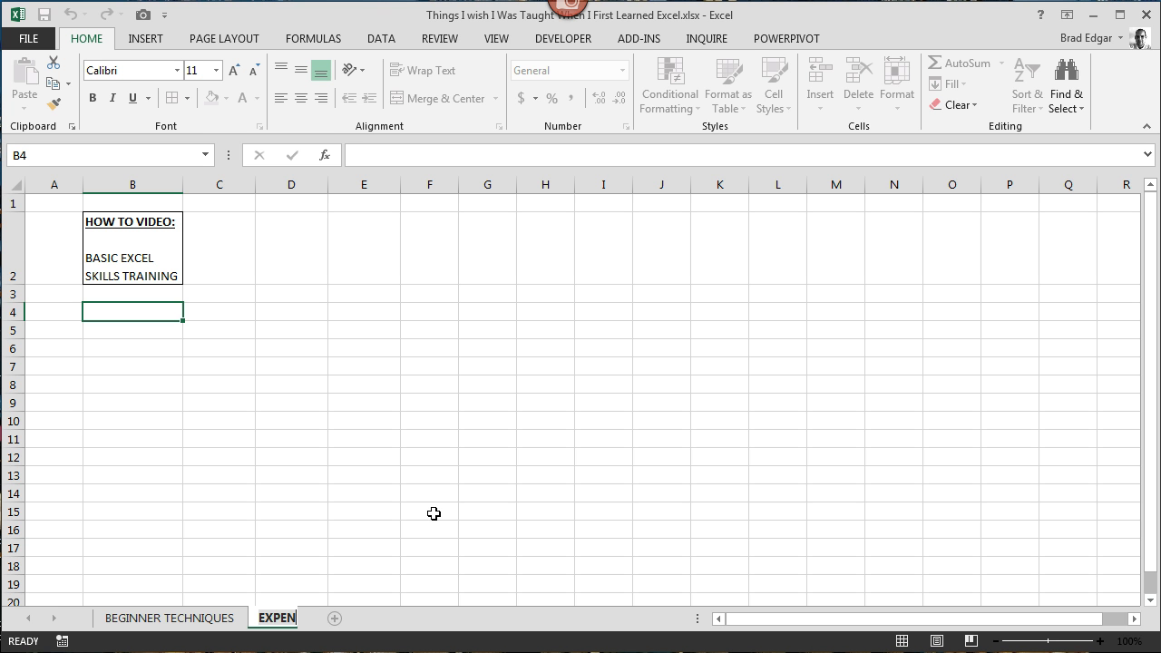
type("SE TRACKER")
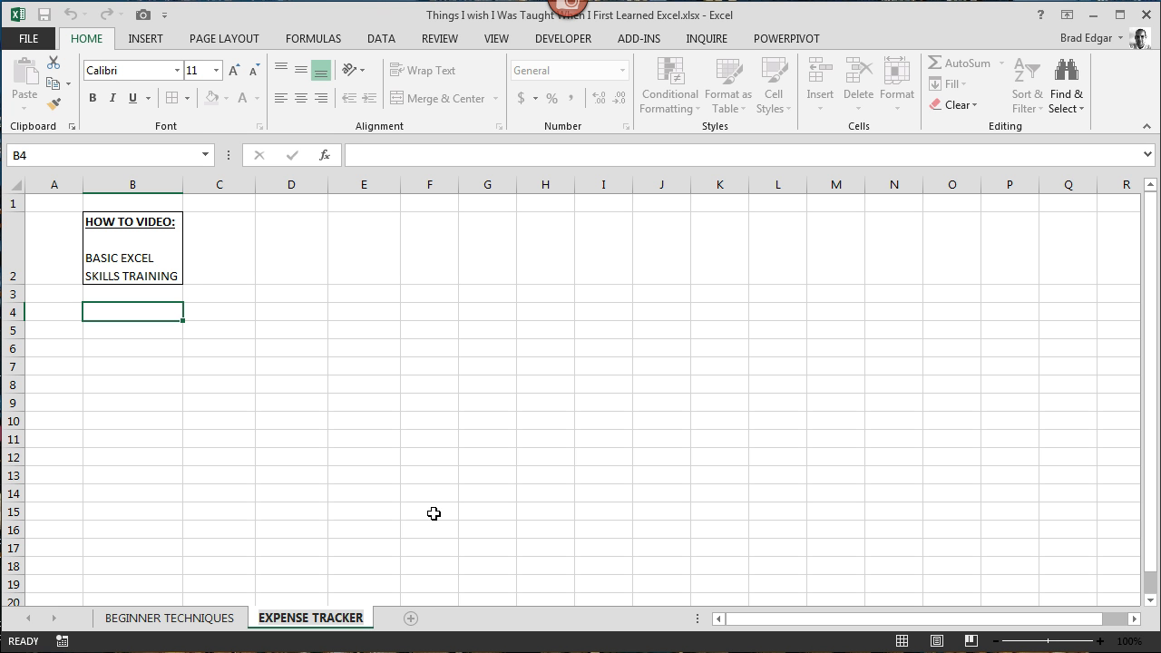
Add a new worksheet after EXPENSE TRACKER and name it "EXPENSE TRACKER 2".
left_click(406, 621)
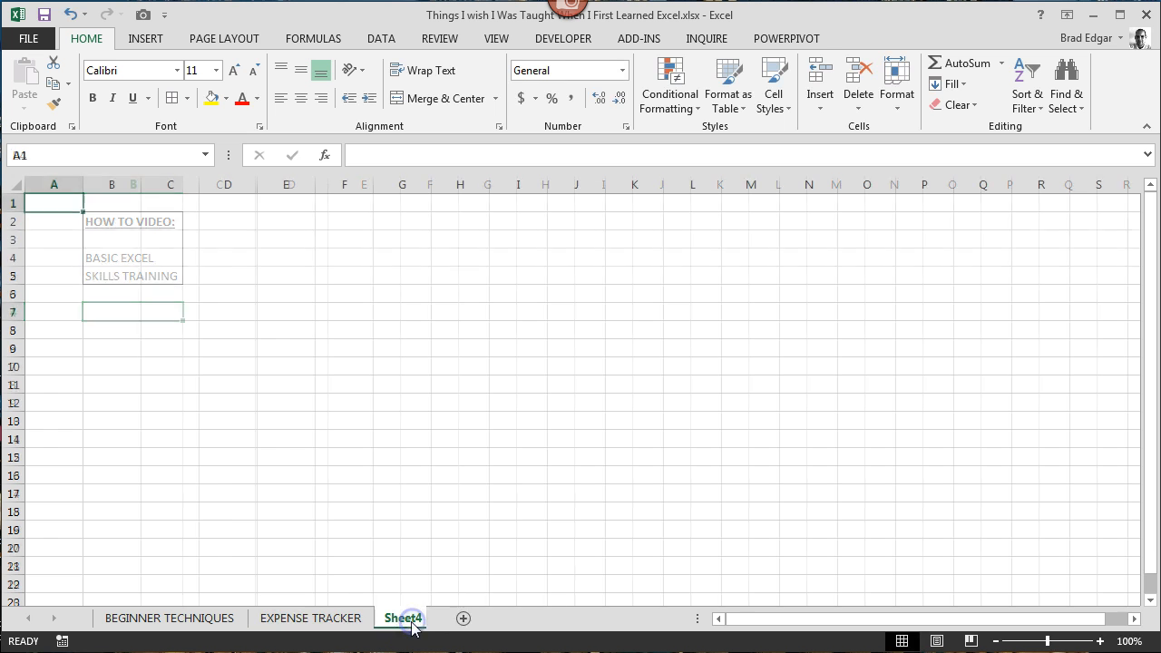
right_click(423, 626)
left_click(485, 454)
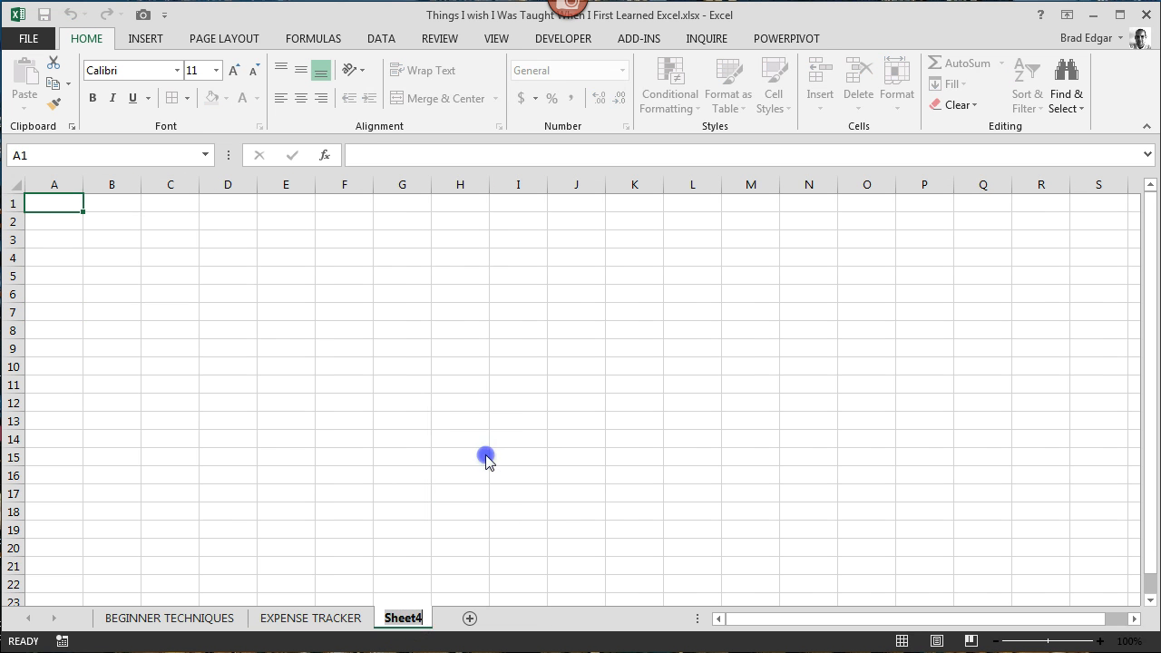
type("EXPE")
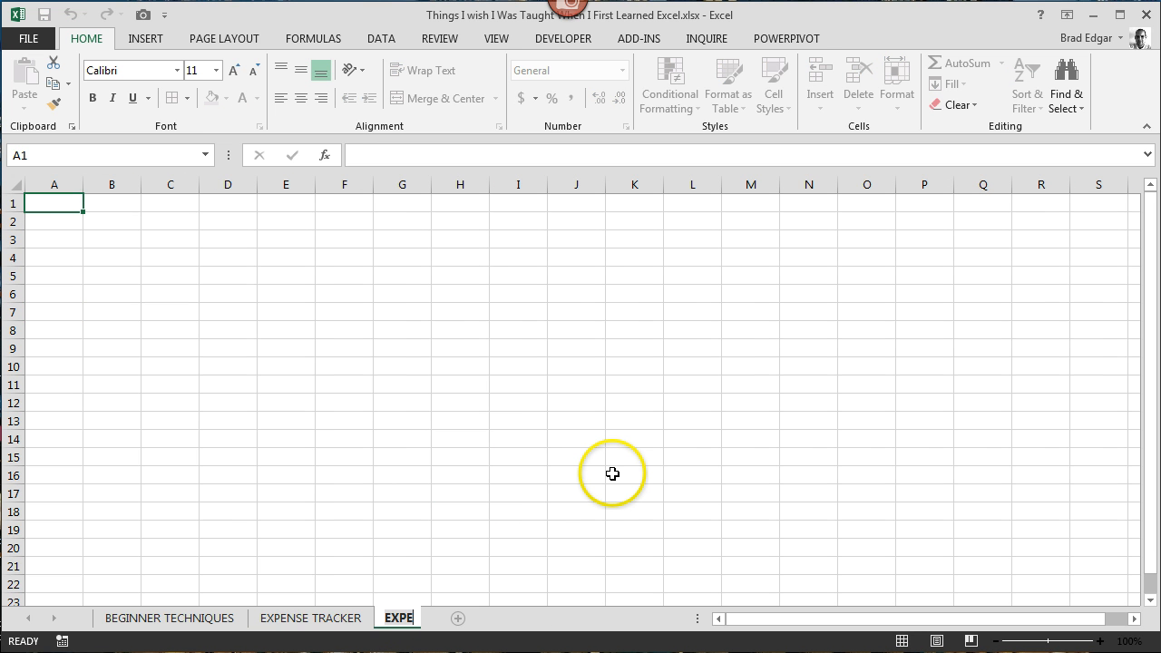
type("NSE TRACKER 2")
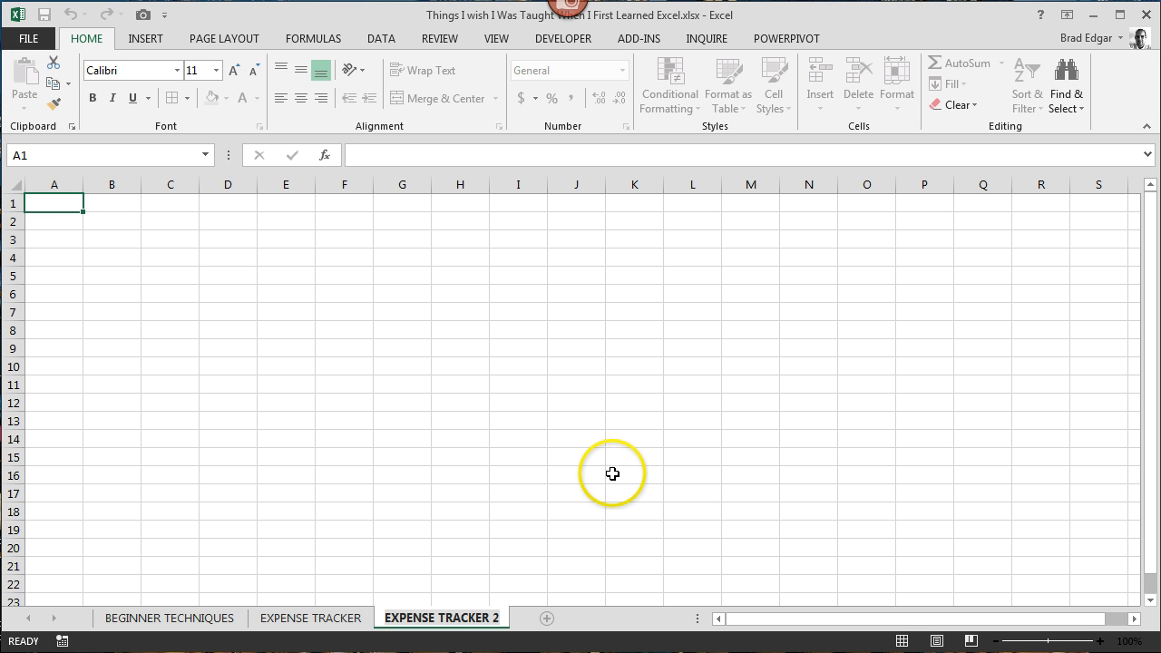
key("Return")
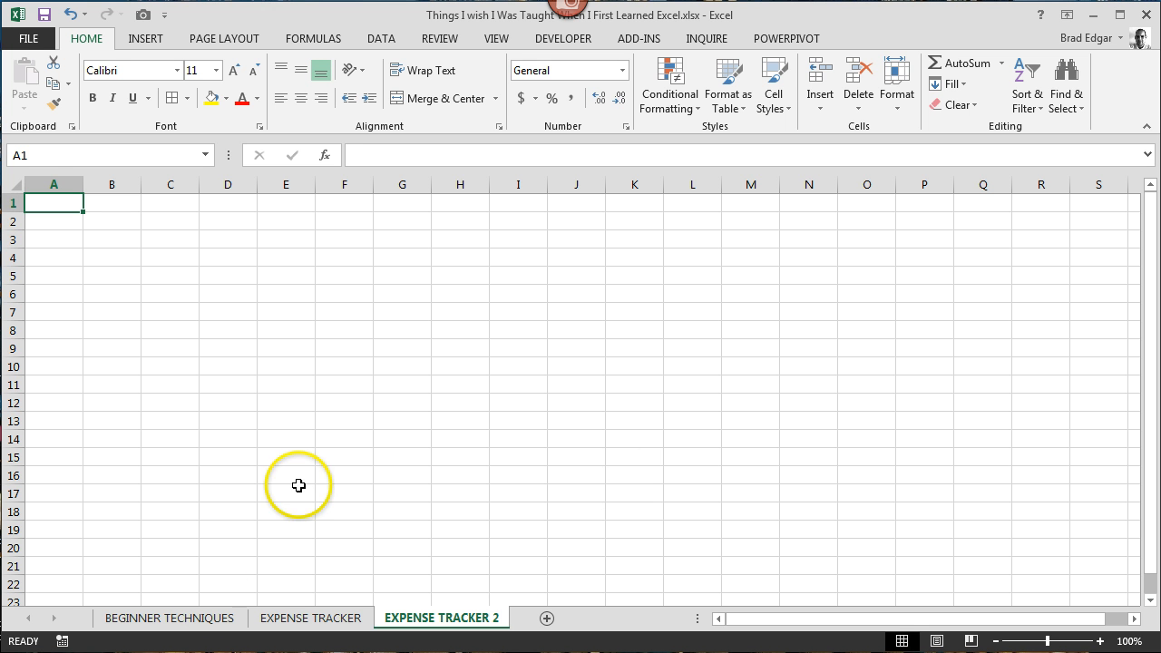
Group the EXPENSE TRACKER and EXPENSE TRACKER 2 sheets and enter "EXPENSES" in cell B4 of both at once.
left_click(338, 619)
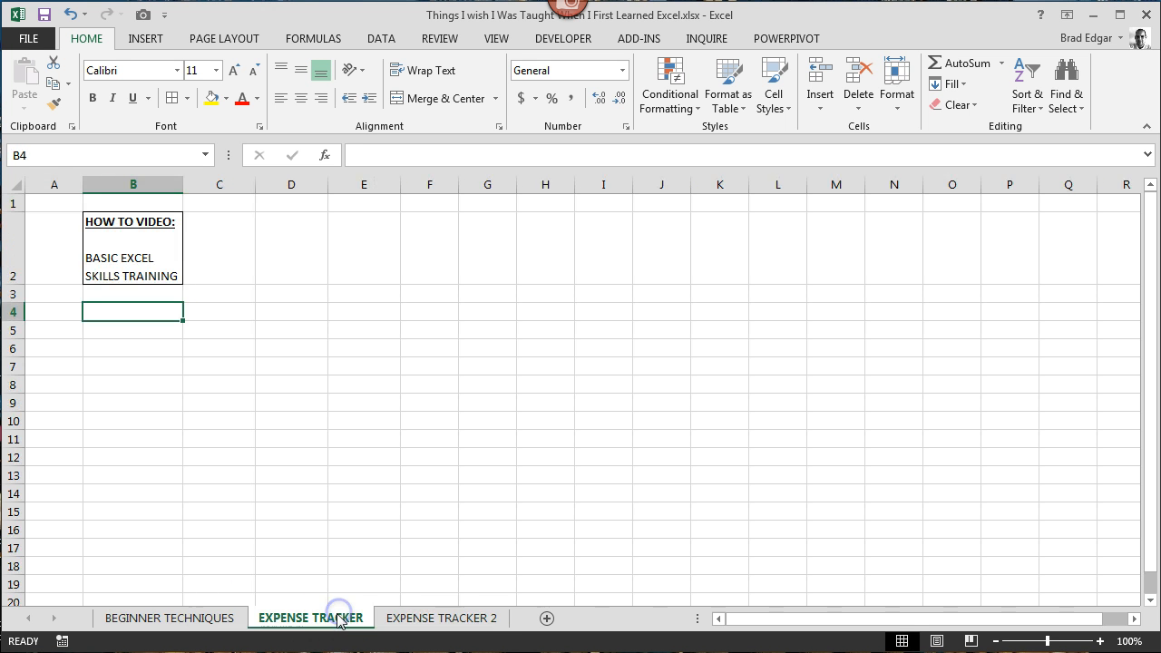
left_click(445, 619, "ctrl")
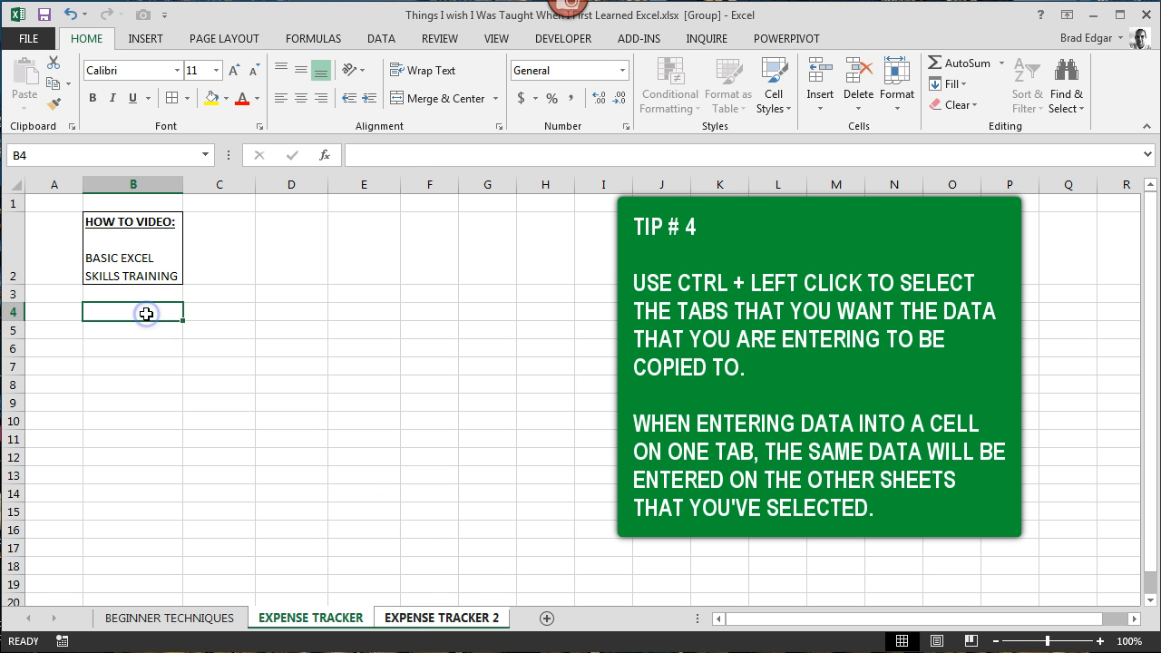
type("EXPENSE")
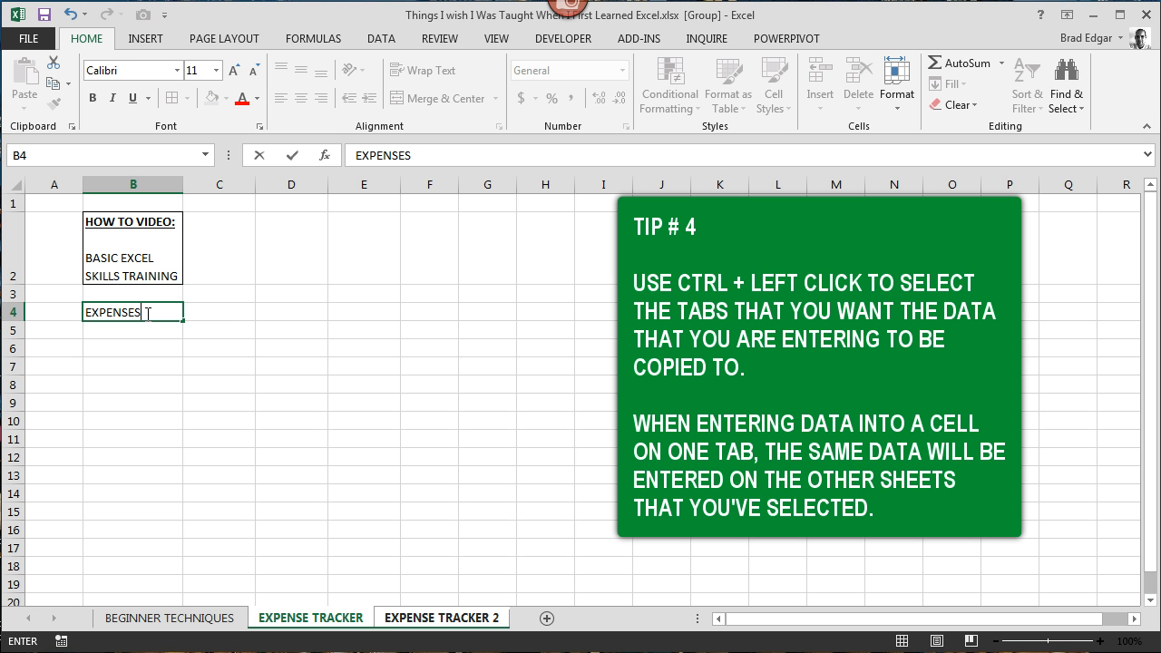
type("S")
key("Tab")
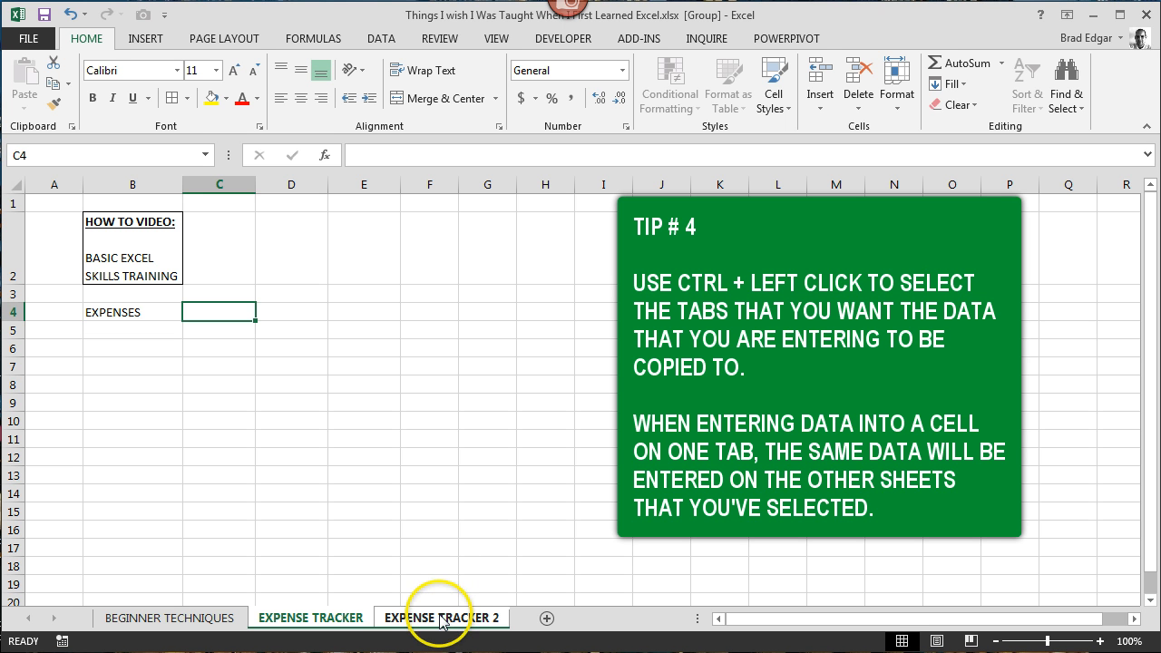
Check cell B4 on both expense tracker sheets, switch through to the BEGINNER TECHNIQUES sheet, and return to EXPENSE TRACKER.
left_click(442, 618)
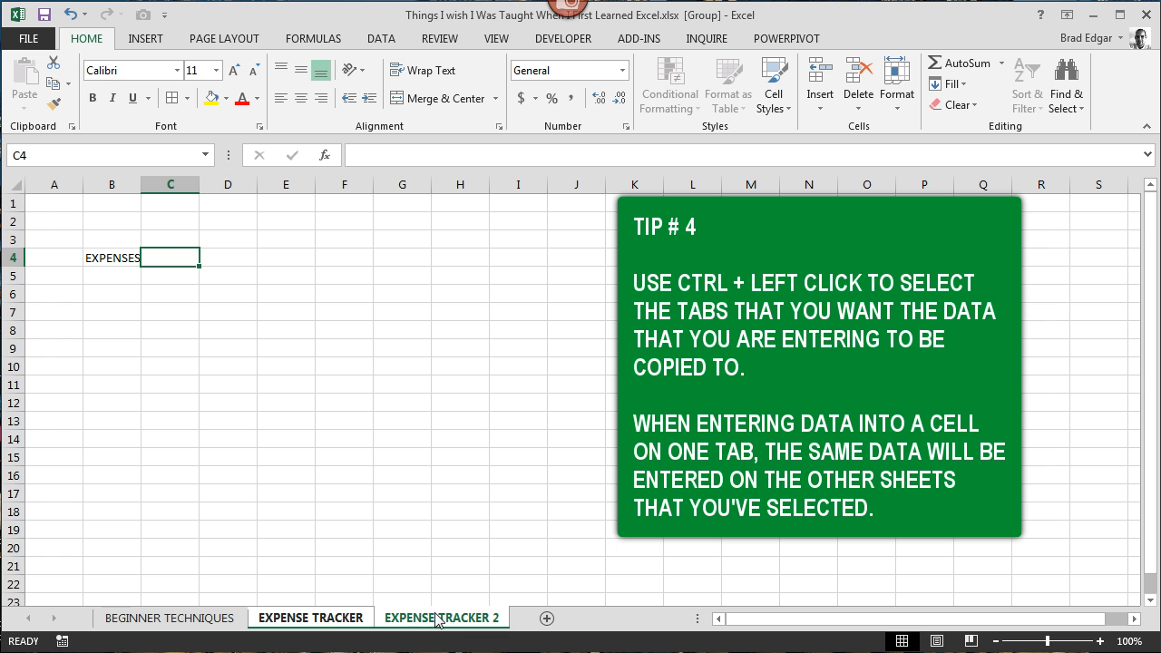
left_click(329, 620)
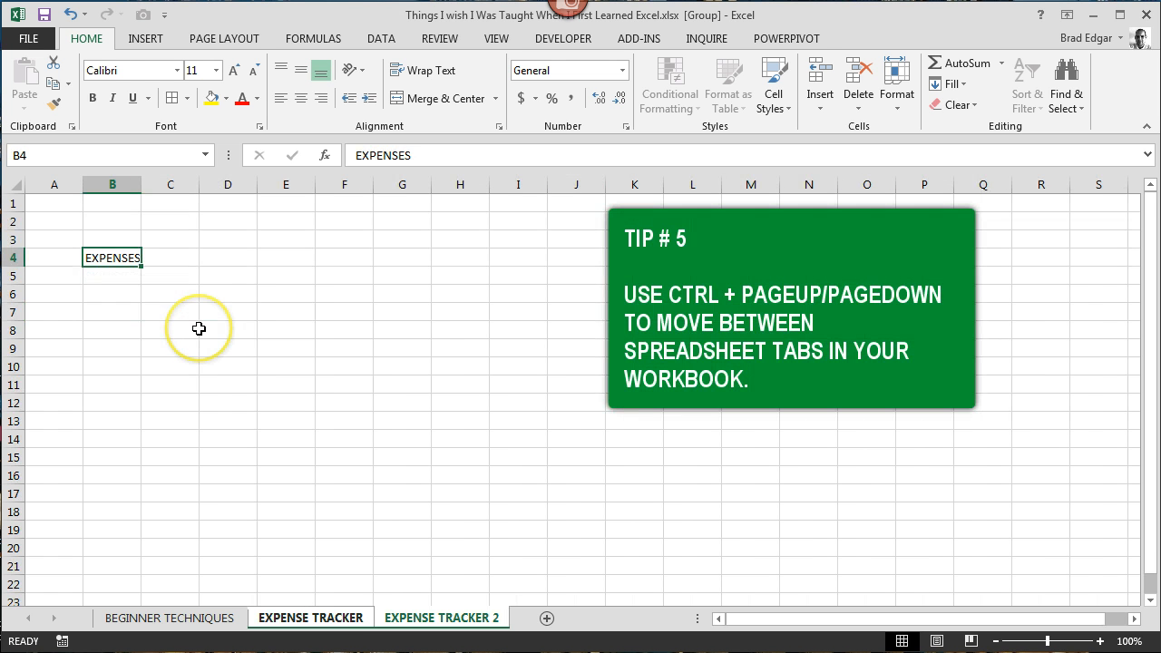
key("ctrl+Page_Up")
key("ctrl+Page_Up")
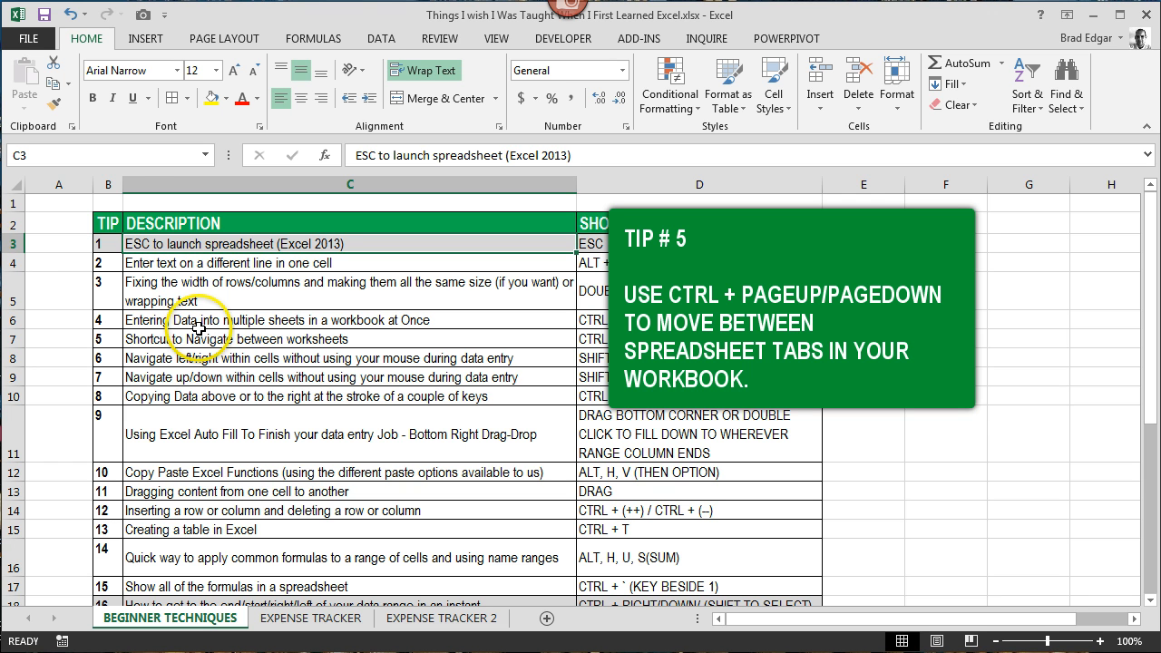
key("ctrl+Page_Down")
key("ctrl+Page_Down")
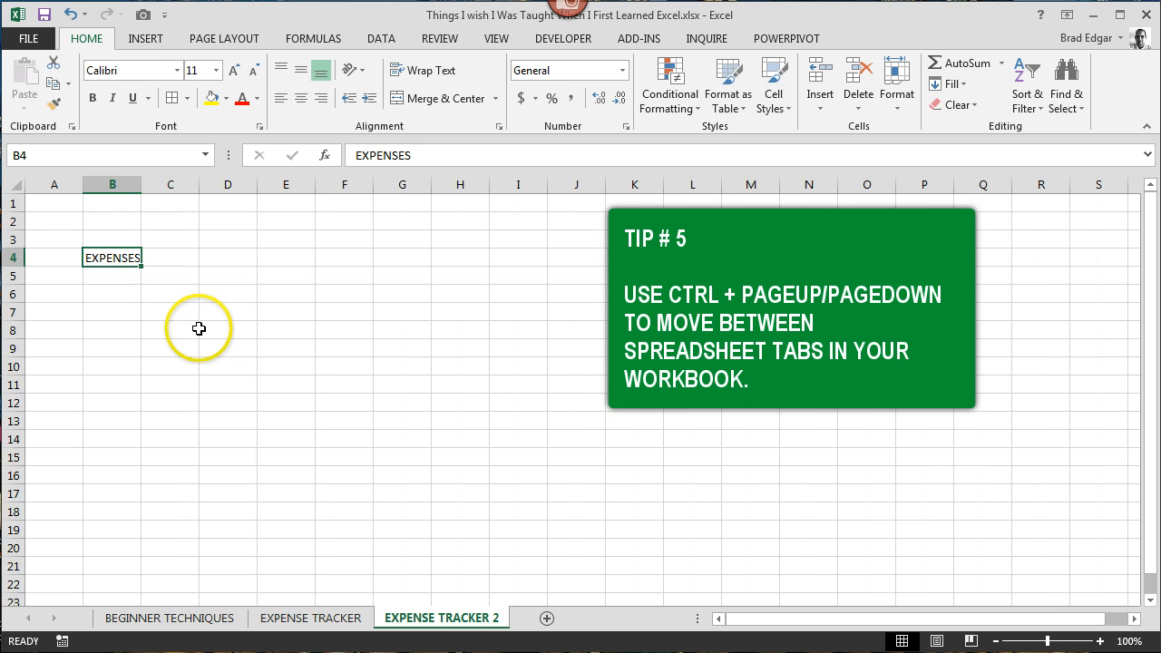
key("ctrl+Page_Up")
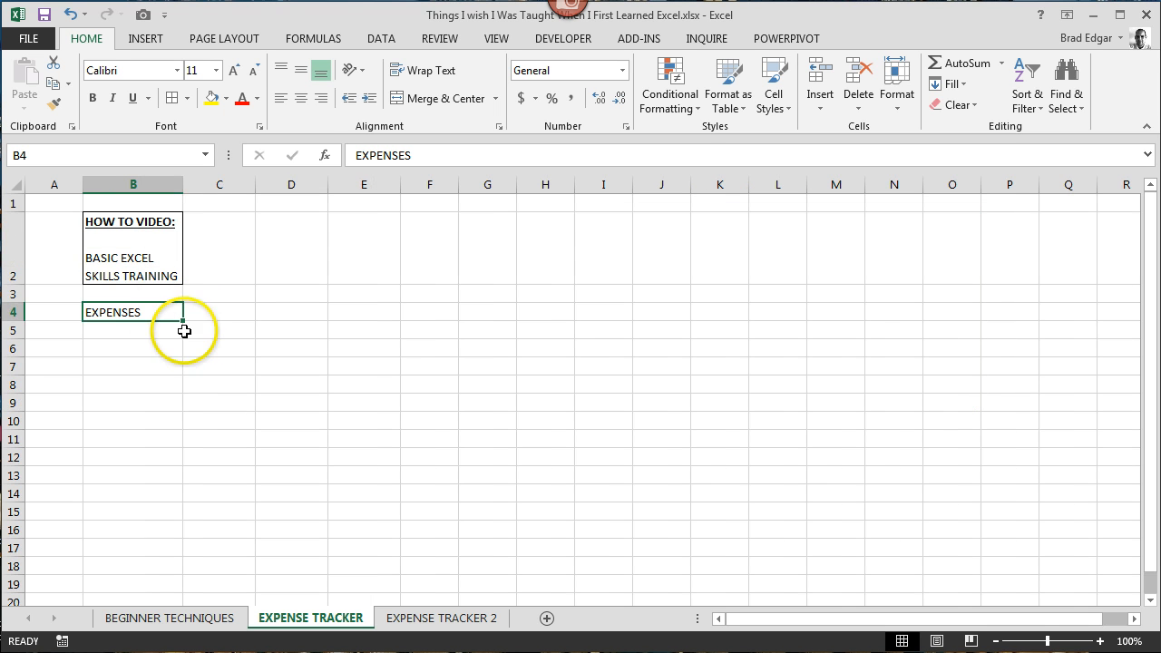
Enter the column heading "JANUARY" in cell C4, beside EXPENSES.
key("Tab")
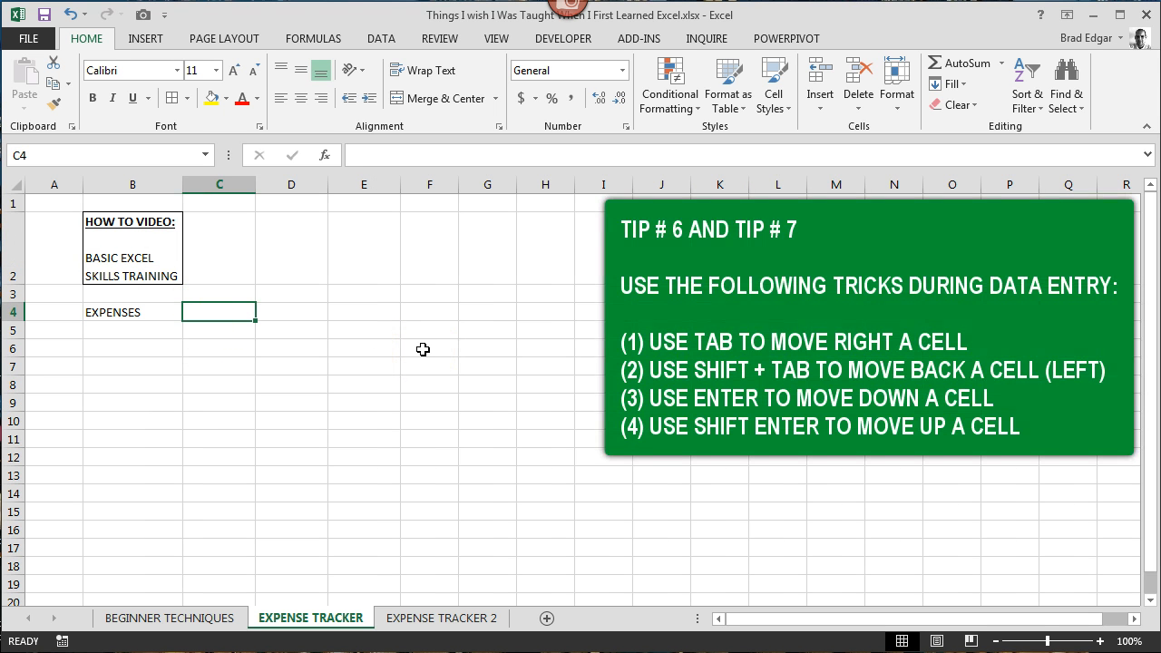
type("JANAURY")
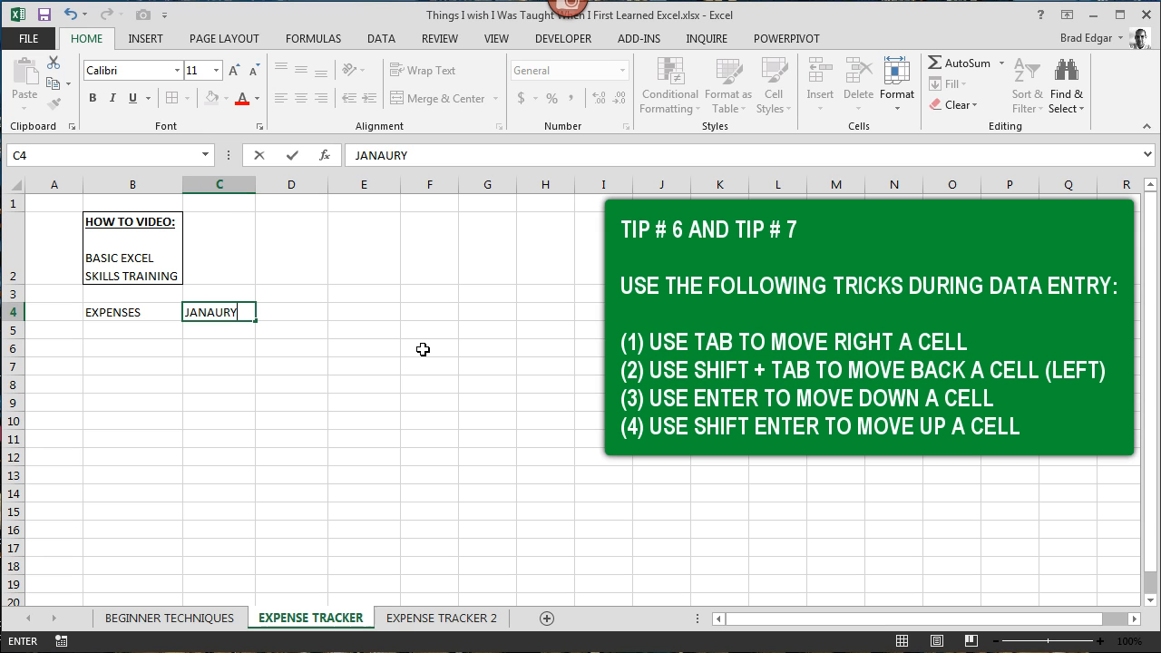
key("BackSpace")
key("BackSpace")
key("BackSpace")
key("BackSpace")
type("UARY")
key("Tab")
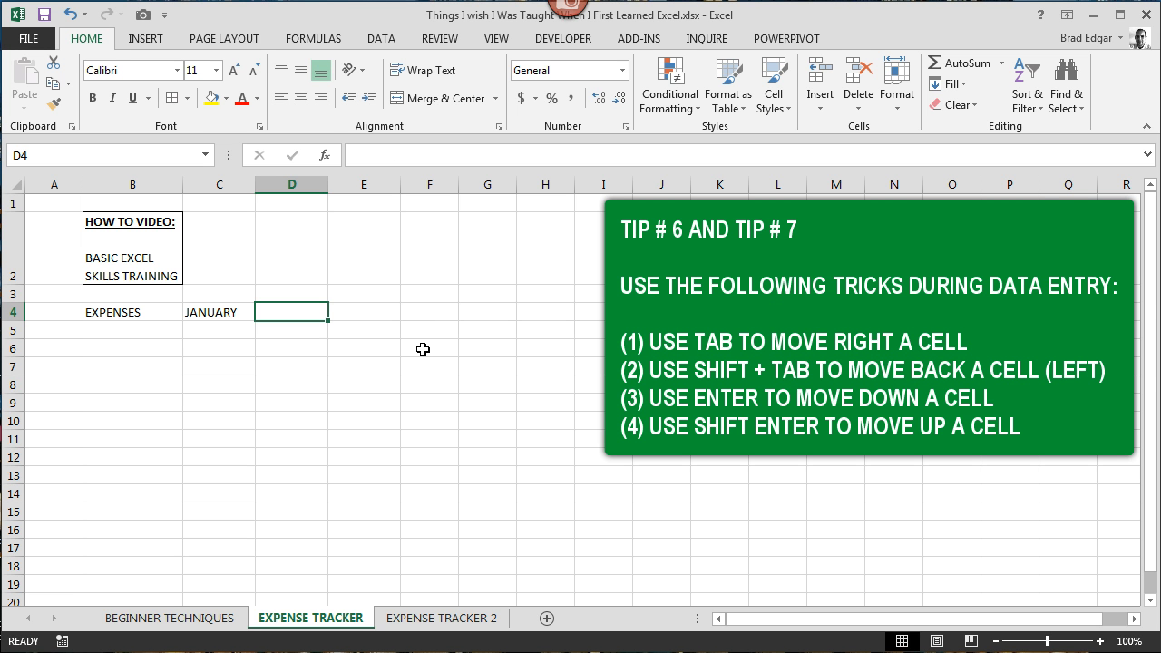
Move the active cell back from D4 to B4, forward to C4 and down to C5.
key("shift+Tab")
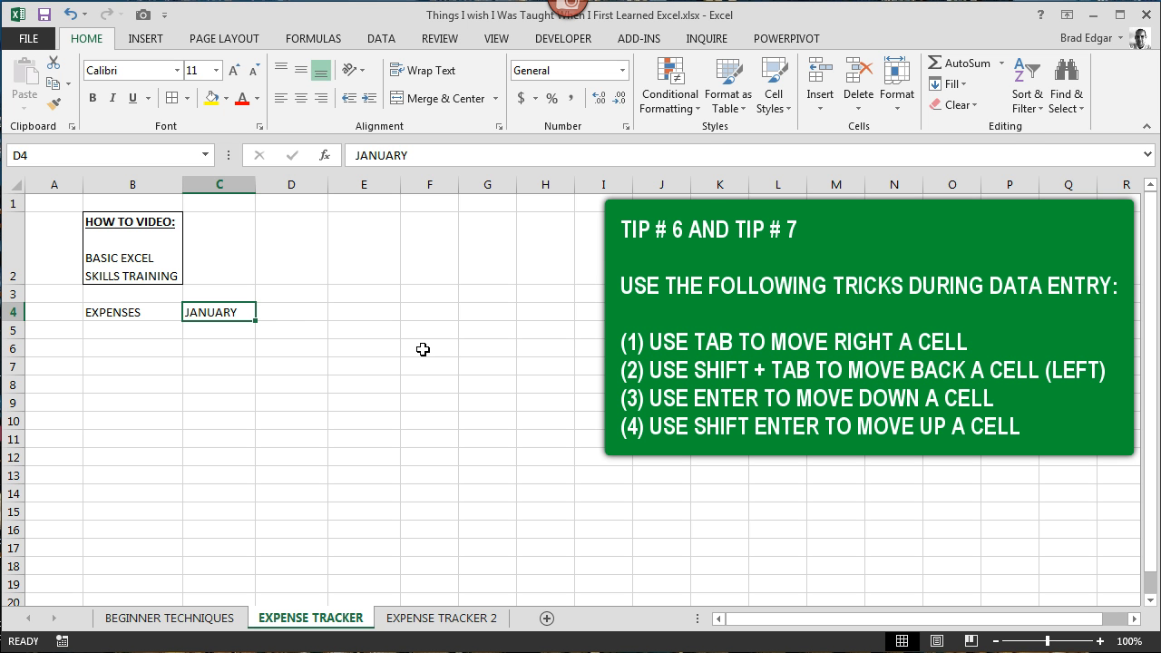
key("shift+Tab")
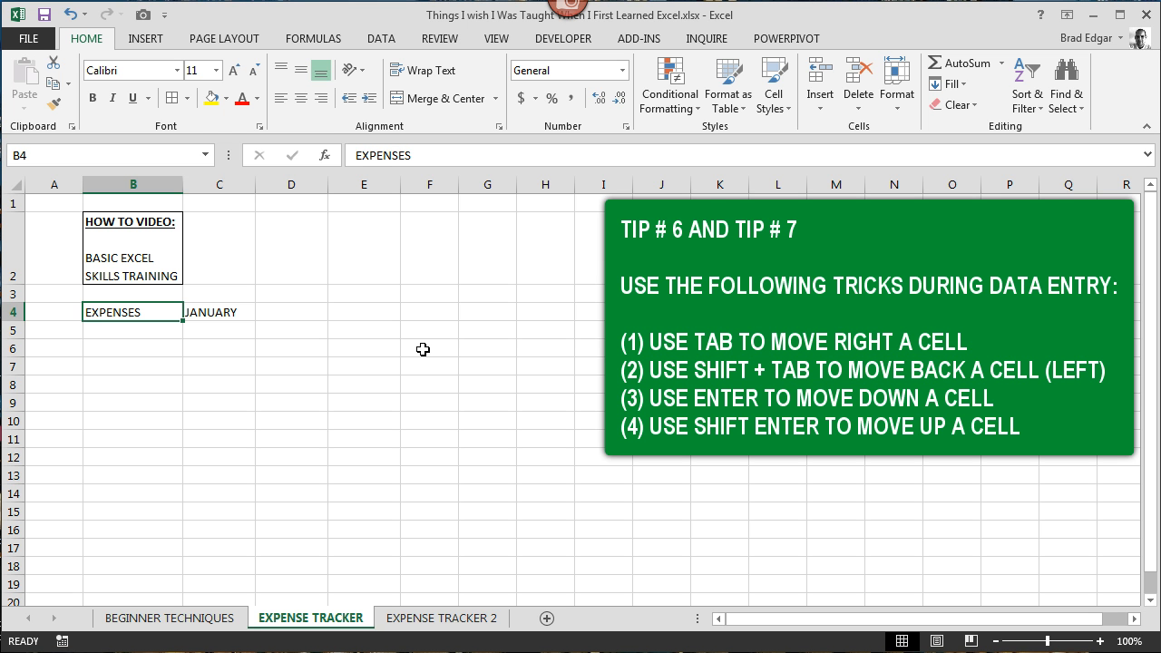
key("Tab")
key("Return")
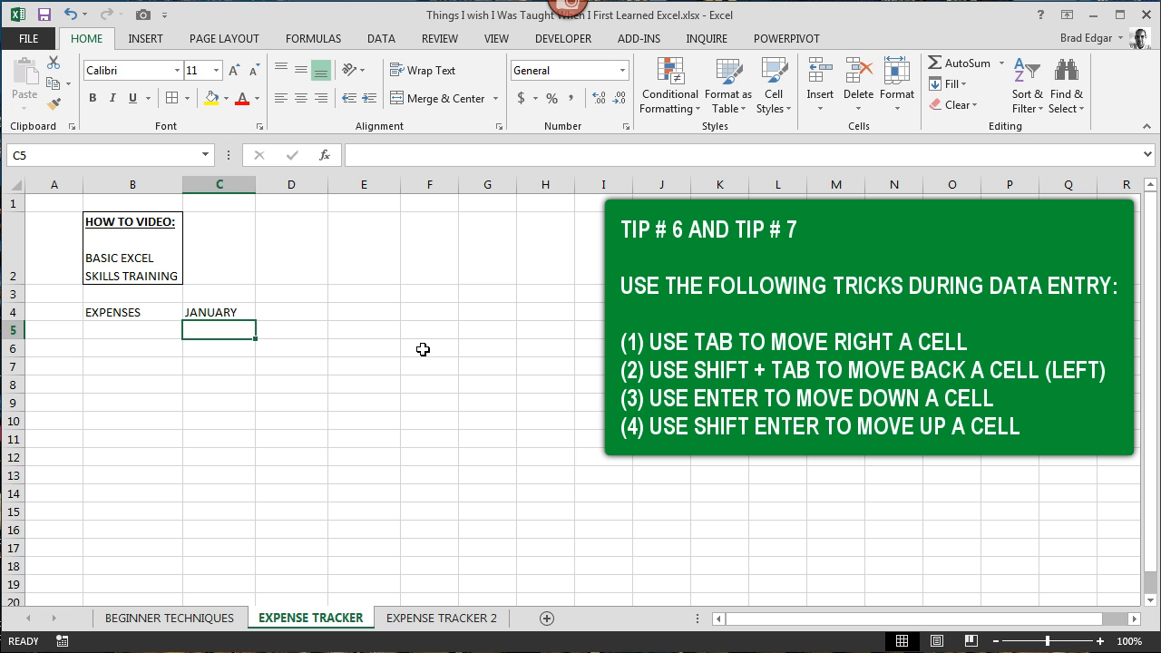
Enter the expense labels "Gas Bill" in cell B5 and "Hydro" in B6, and return the active cell to B6.
key("shift+Tab")
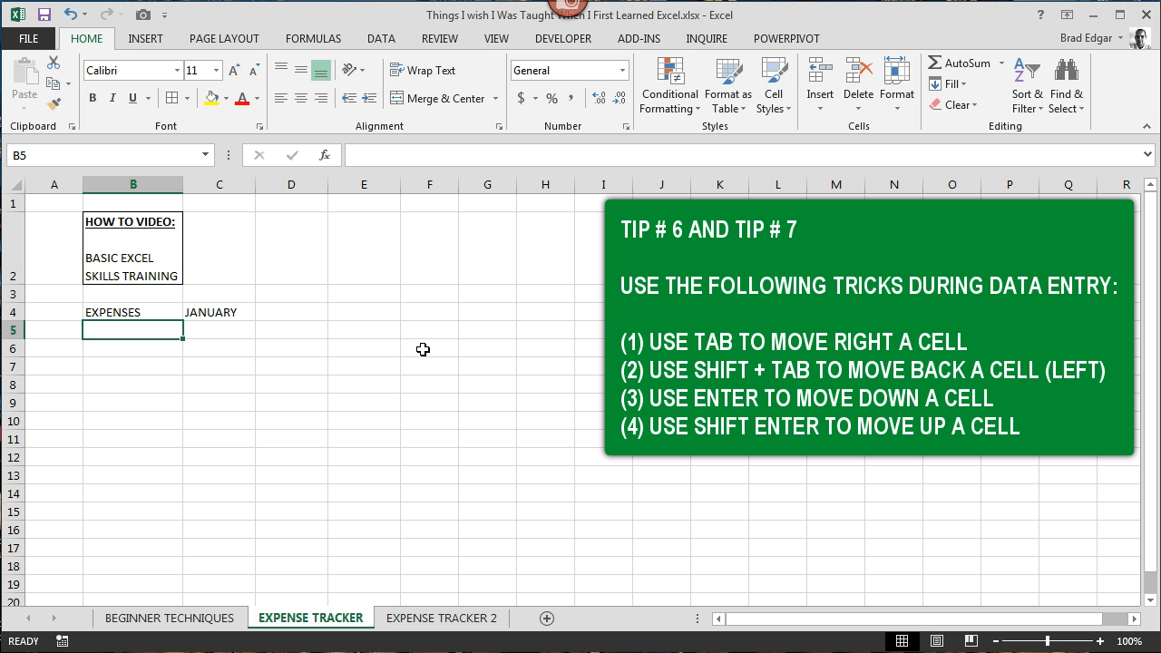
type("GAS B")
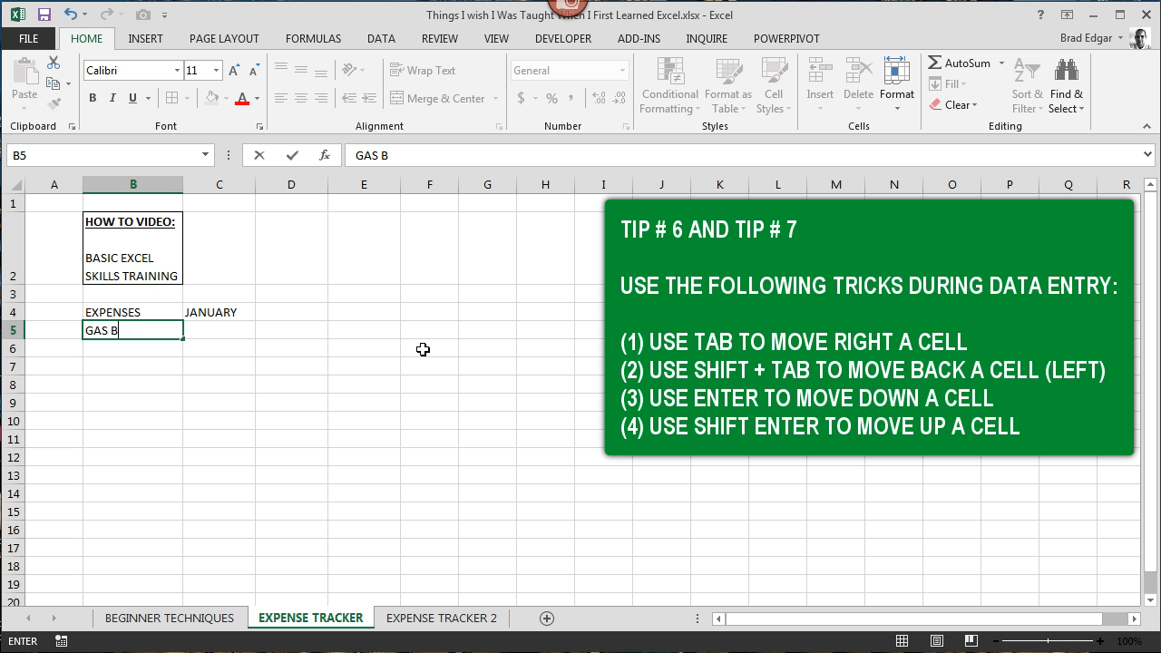
key("BackSpace")
key("BackSpace")
key("BackSpace")
key("BackSpace")
type("as Bill")
key("Return")
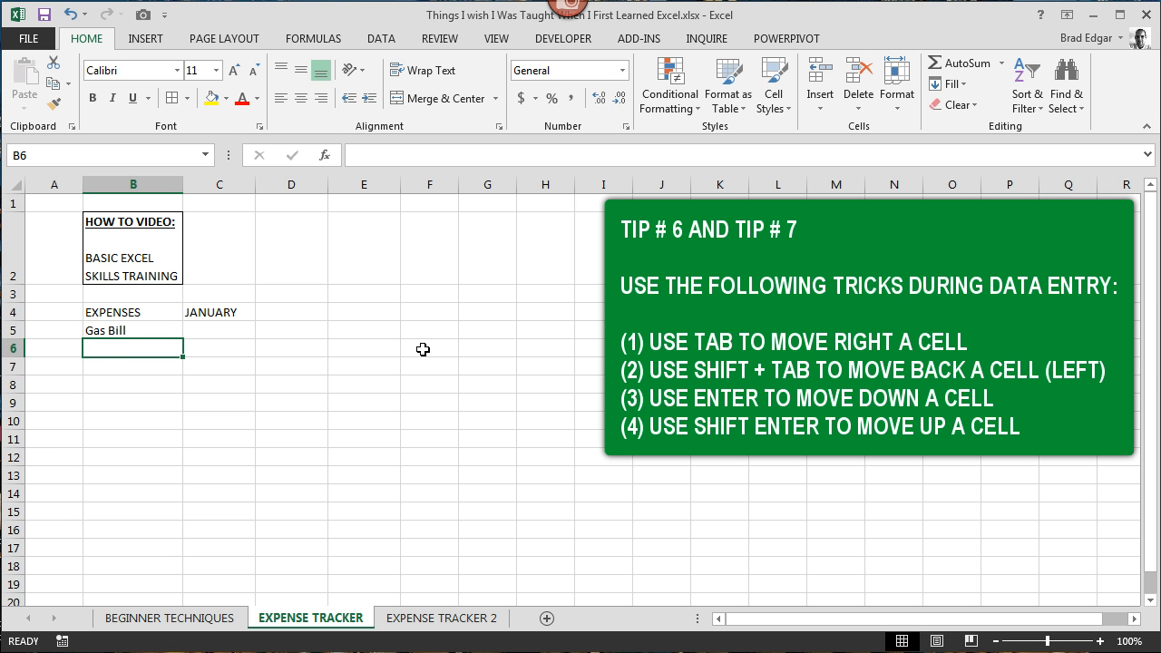
type("Hydro")
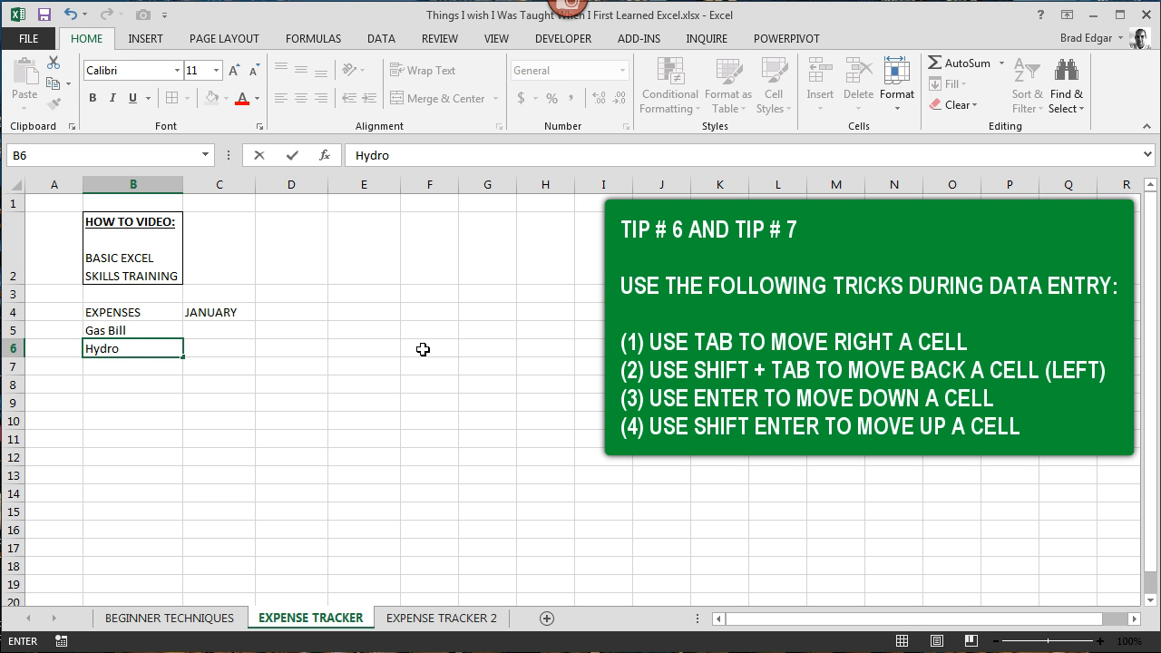
key("Return")
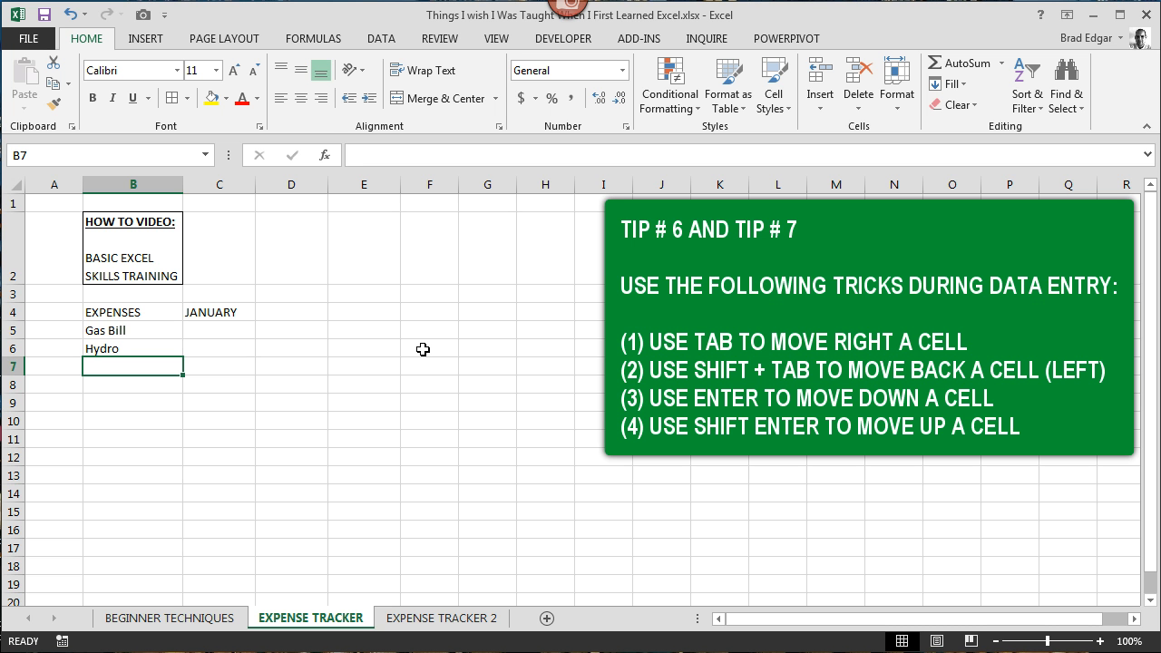
key("shift+Return")
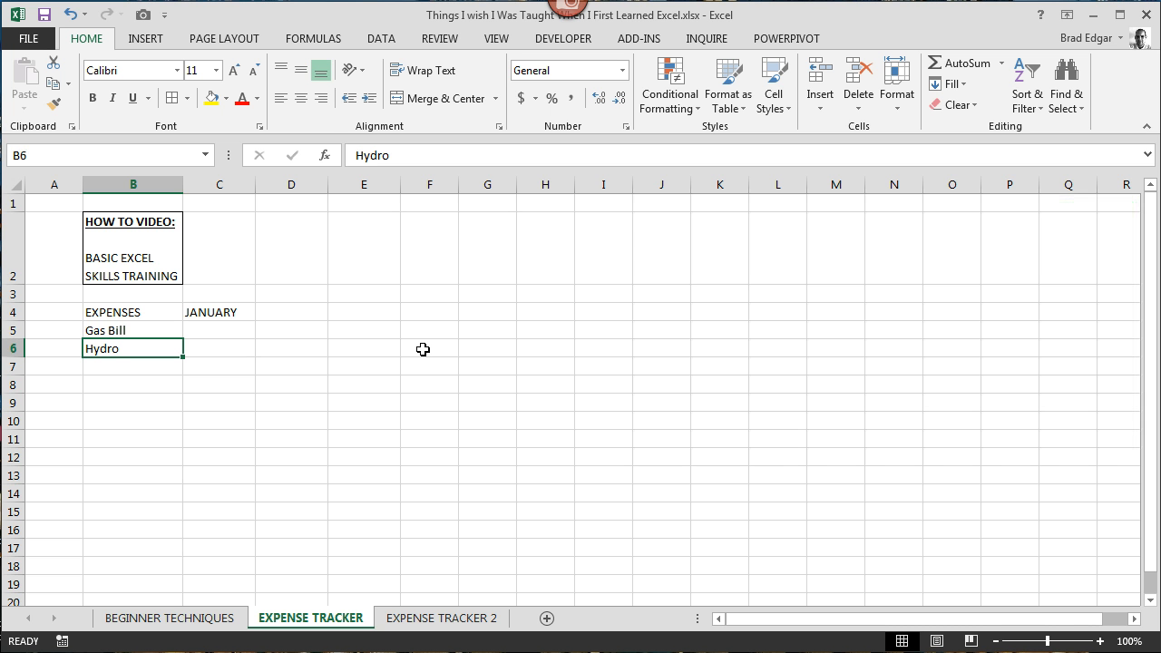
Enter 100 as the January Gas Bill amount in C5 and fill it right into D5.
left_click(232, 336)
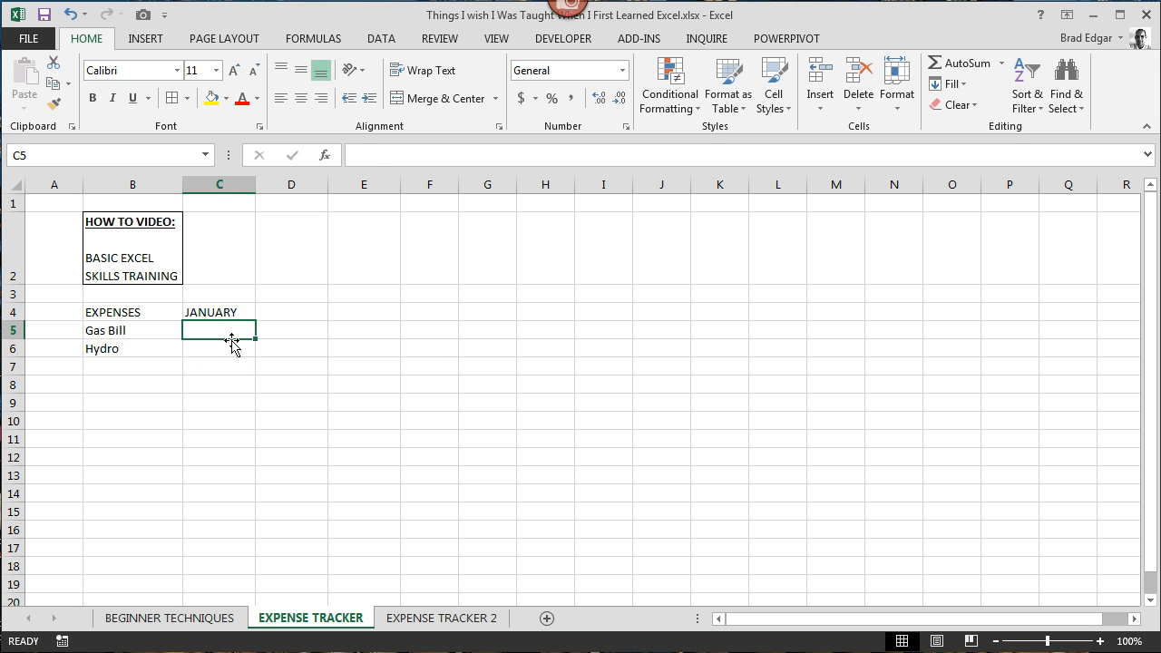
type("100")
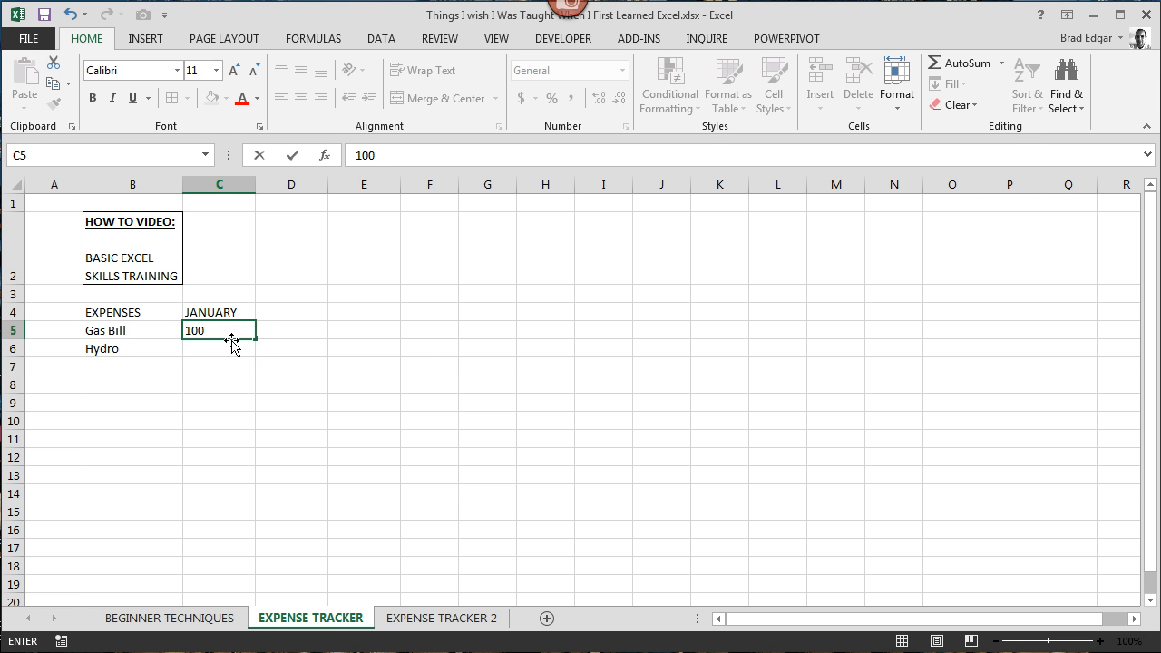
key("Tab")
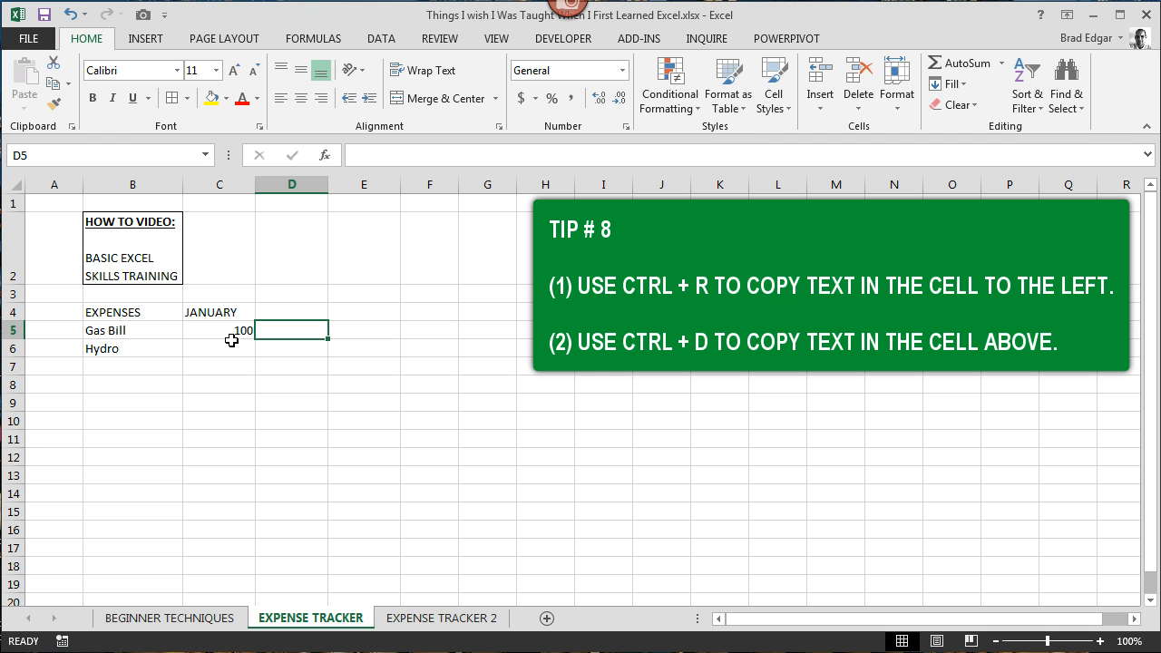
key("ctrl+r")
Fill the January Gas Bill amount down into the Hydro cell C6.
left_click(232, 337)
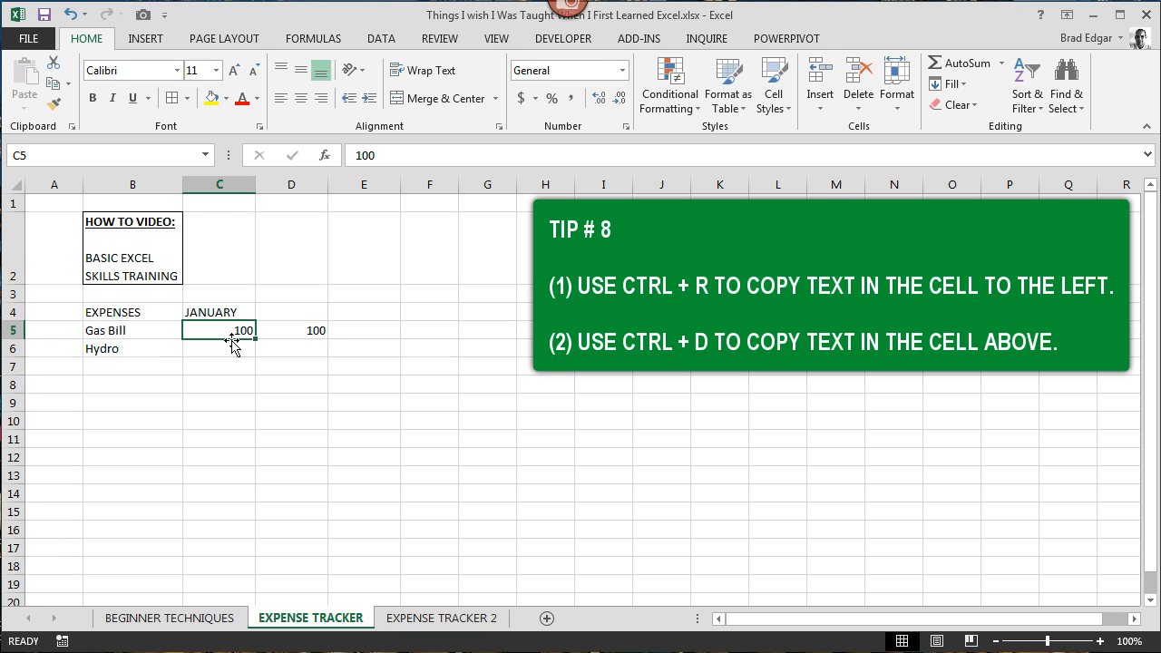
left_click(233, 345)
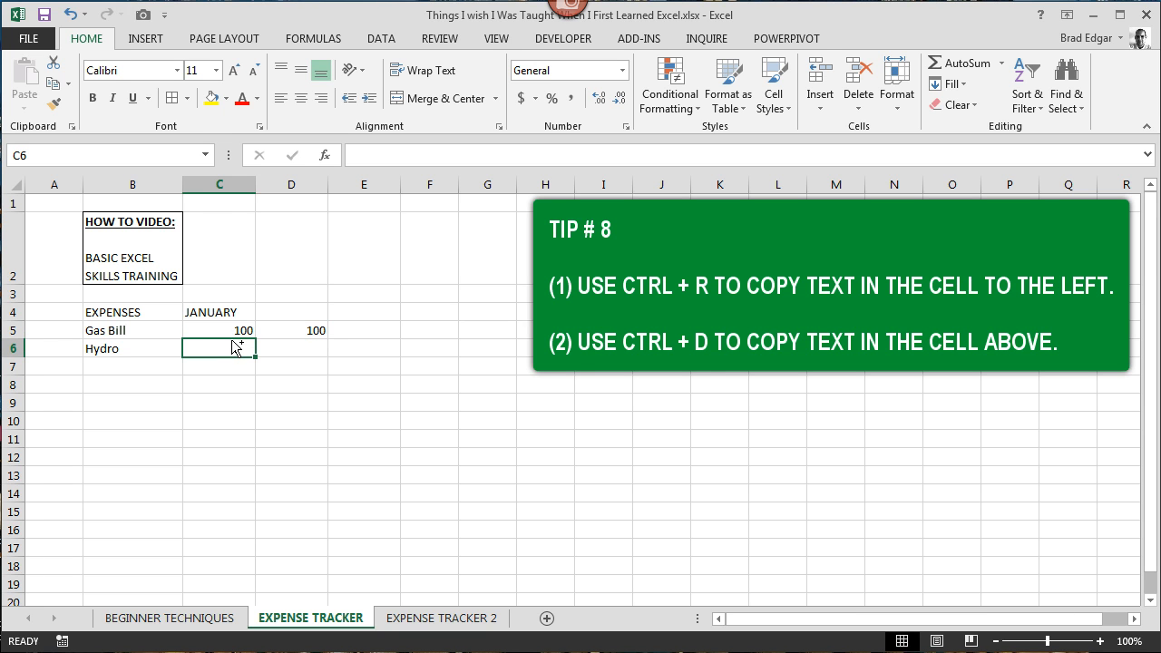
key("ctrl+d")
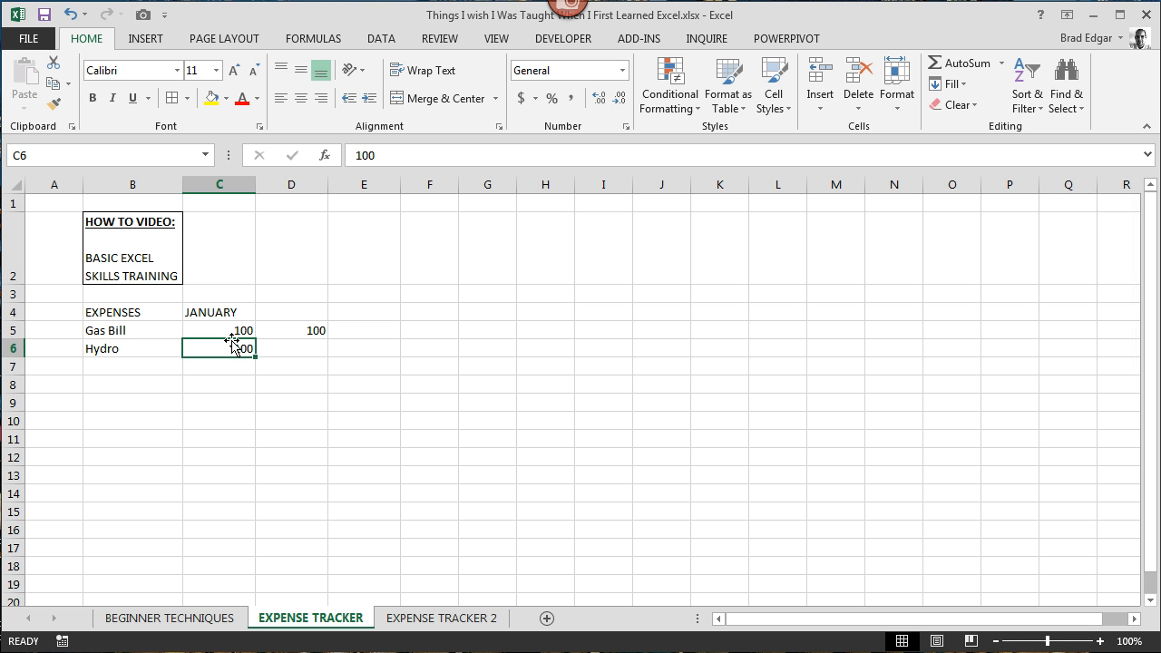
Auto-fill the month headings from JANUARY in C4 through DECEMBER in N4, and autofit the widths of columns B to N.
left_click(229, 313)
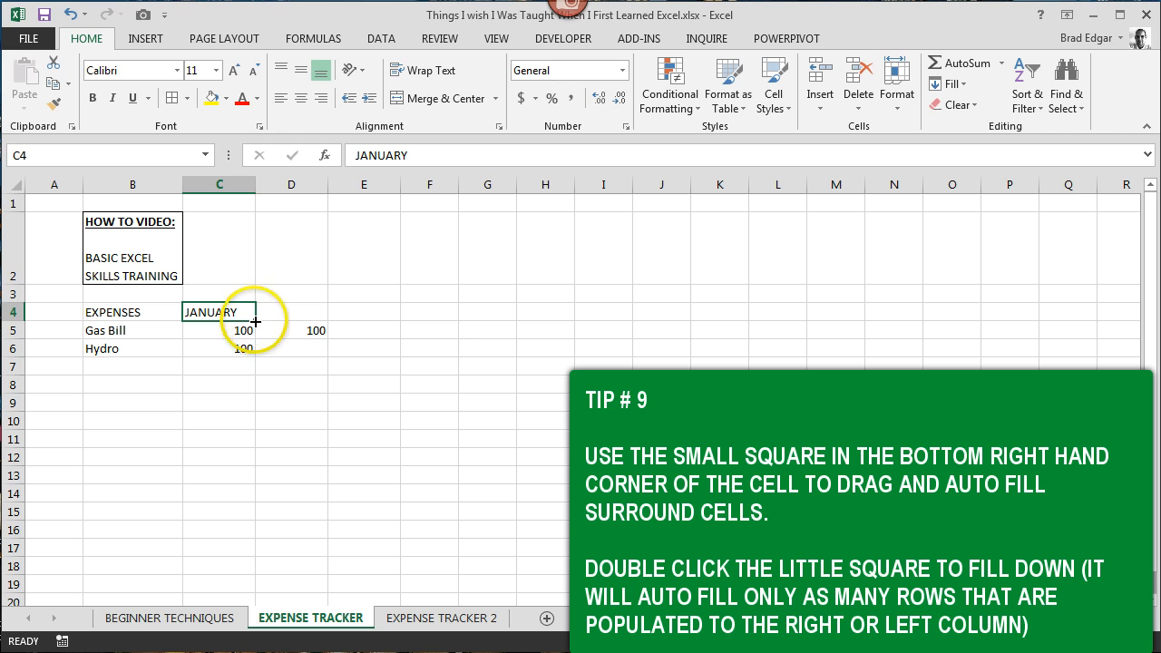
left_click_drag(255, 321, 900, 319)
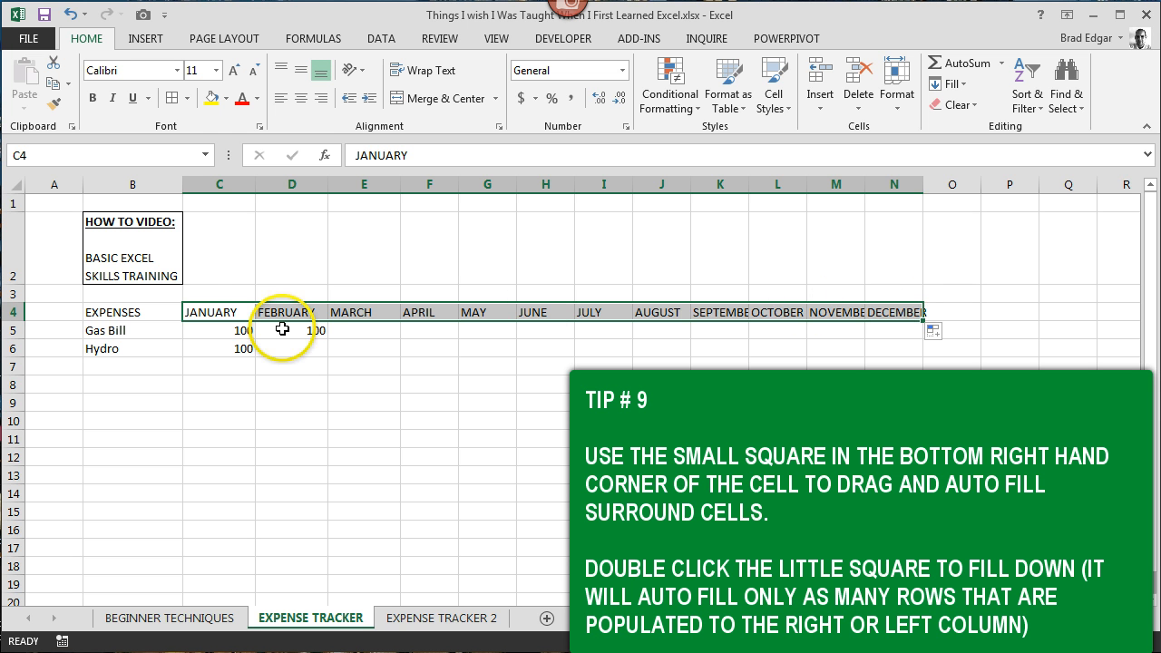
left_click_drag(142, 186, 922, 189)
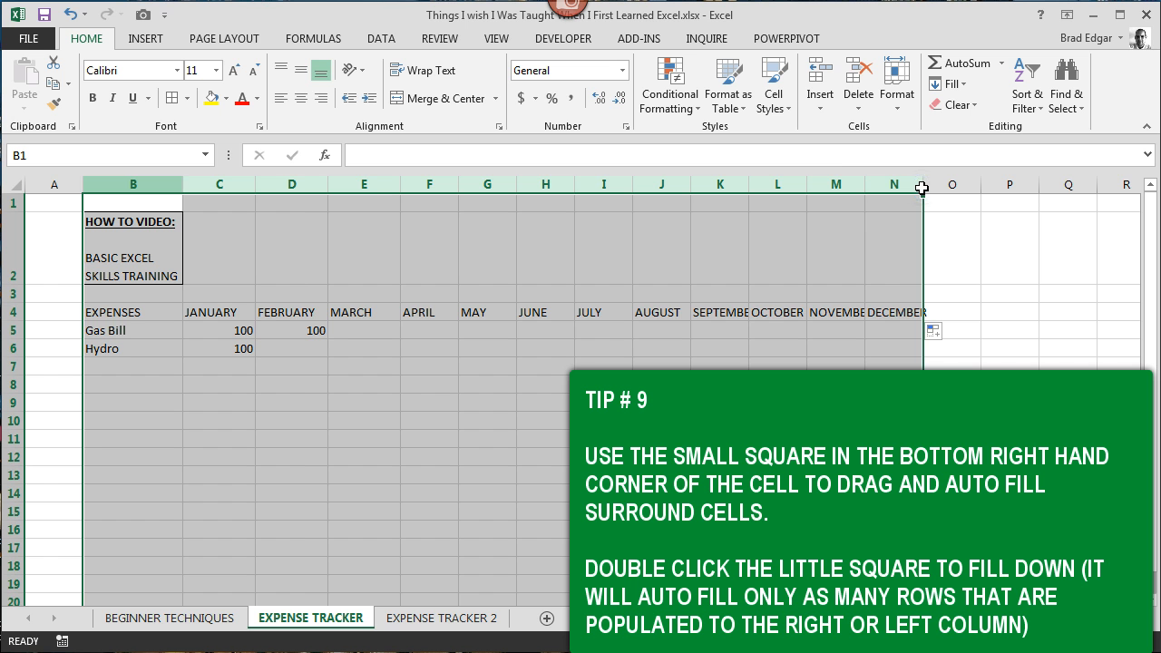
double_click(867, 187)
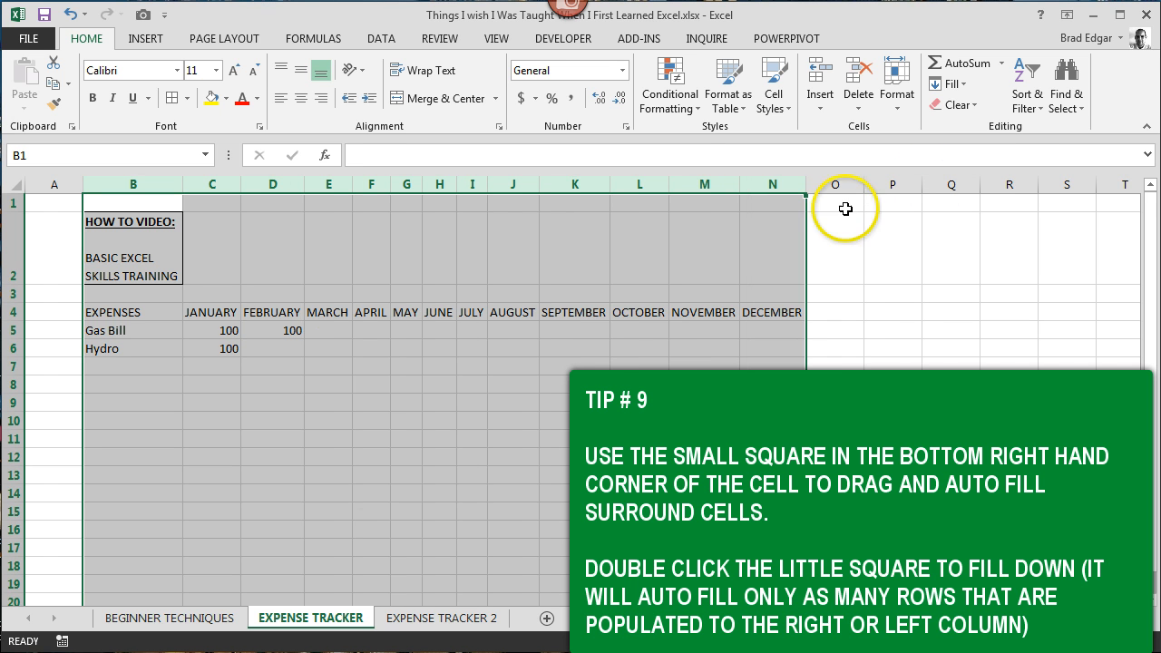
left_click(336, 386)
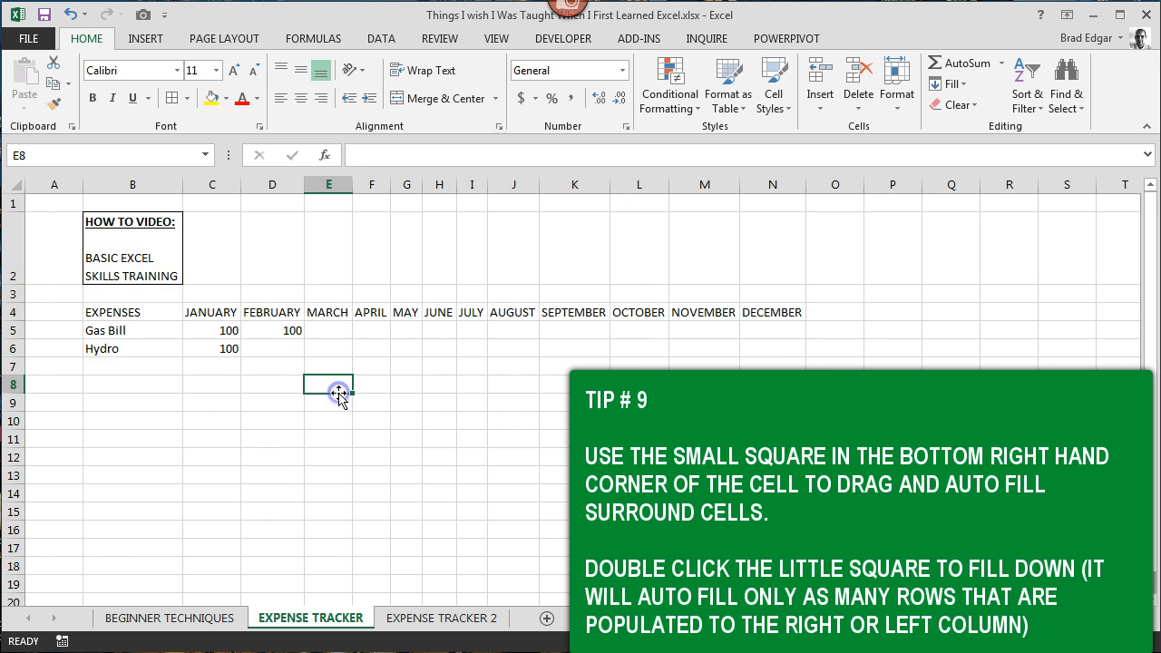
Auto-fill the January Gas Bill amount across row 5 through December, and fill the February amount in D5 down to D6.
left_click(263, 367)
left_click(230, 333)
left_click_drag(240, 339, 761, 329)
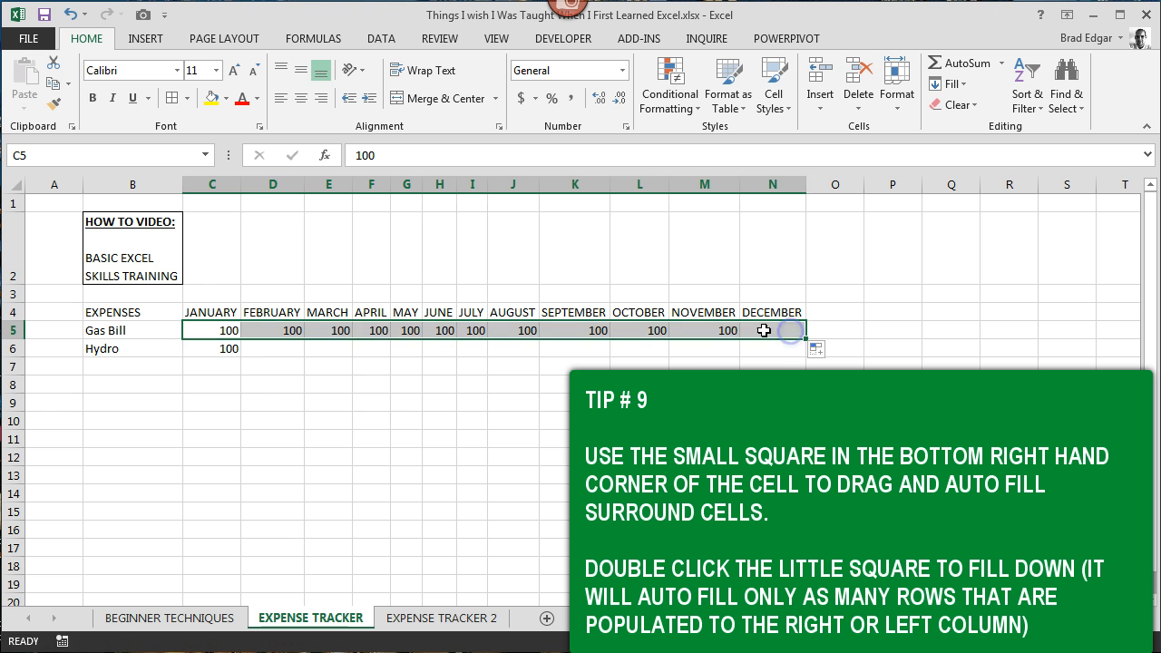
left_click(280, 334)
double_click(303, 339)
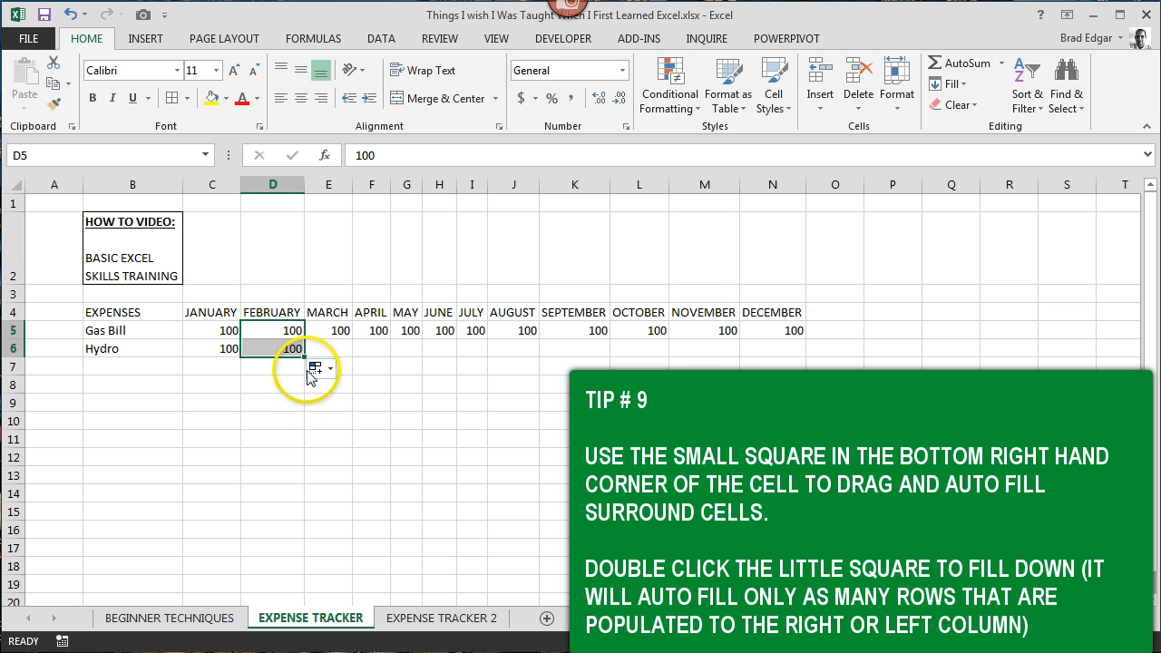
Enter the expense labels "Mortgage", "Car Payments" and "Debt Payments" in cells B7 to B9.
left_click(156, 368)
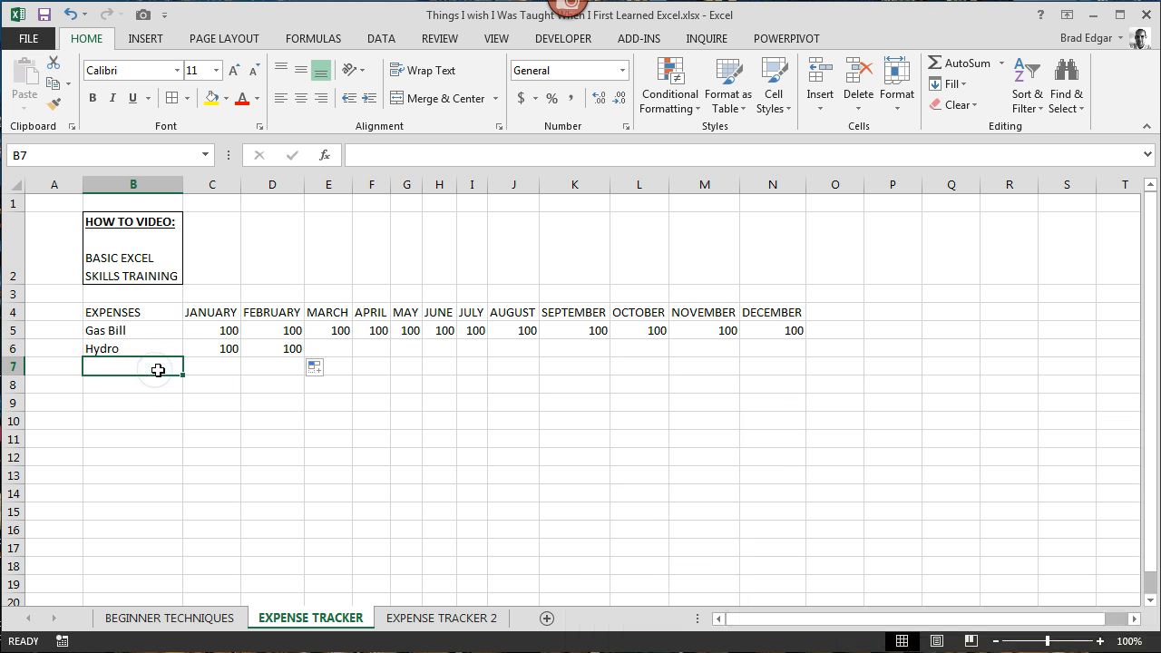
type("Mor")
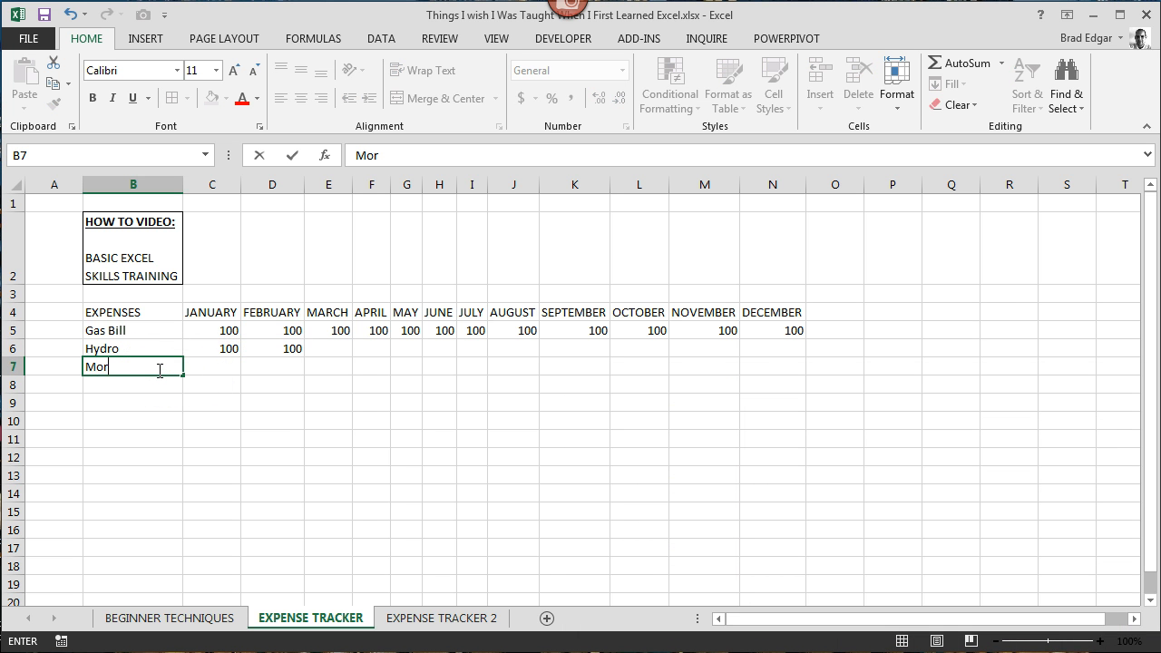
type("tgage")
key("Return")
type("Car Payments")
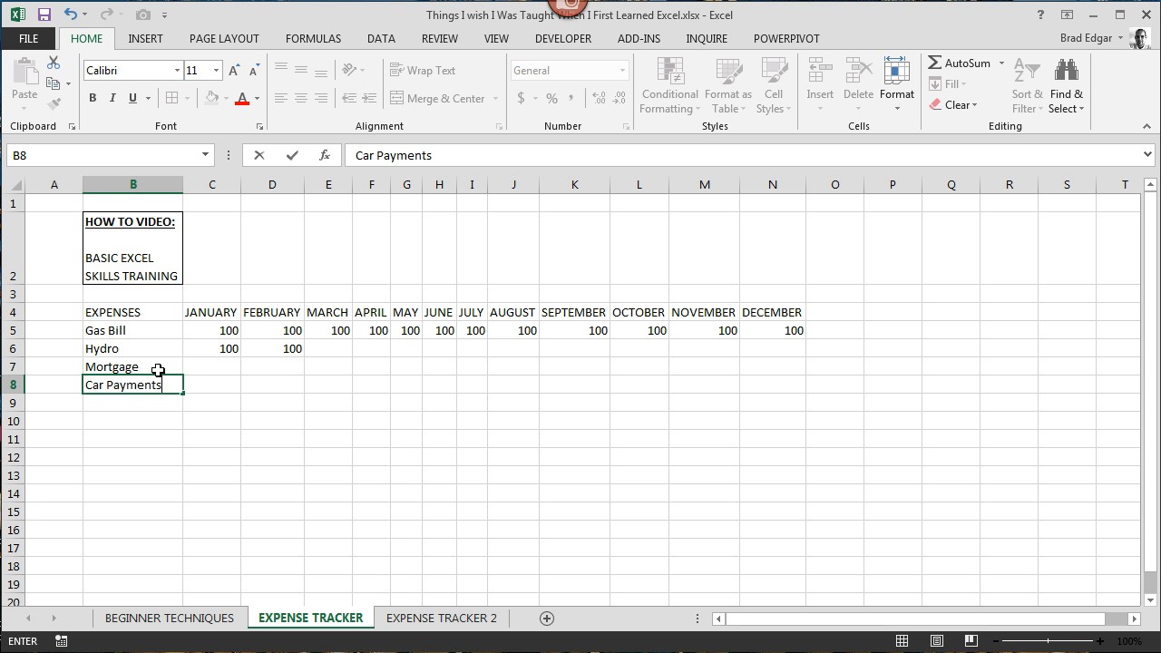
key("Return")
type("Dep")
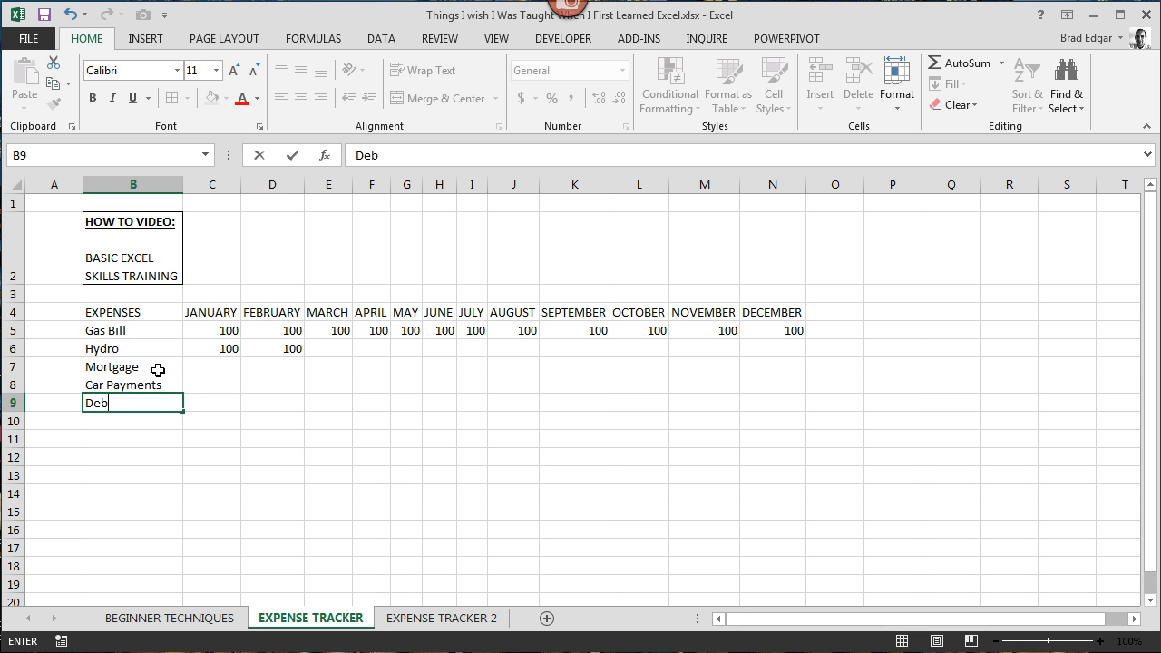
type("t Payments")
key("Return")
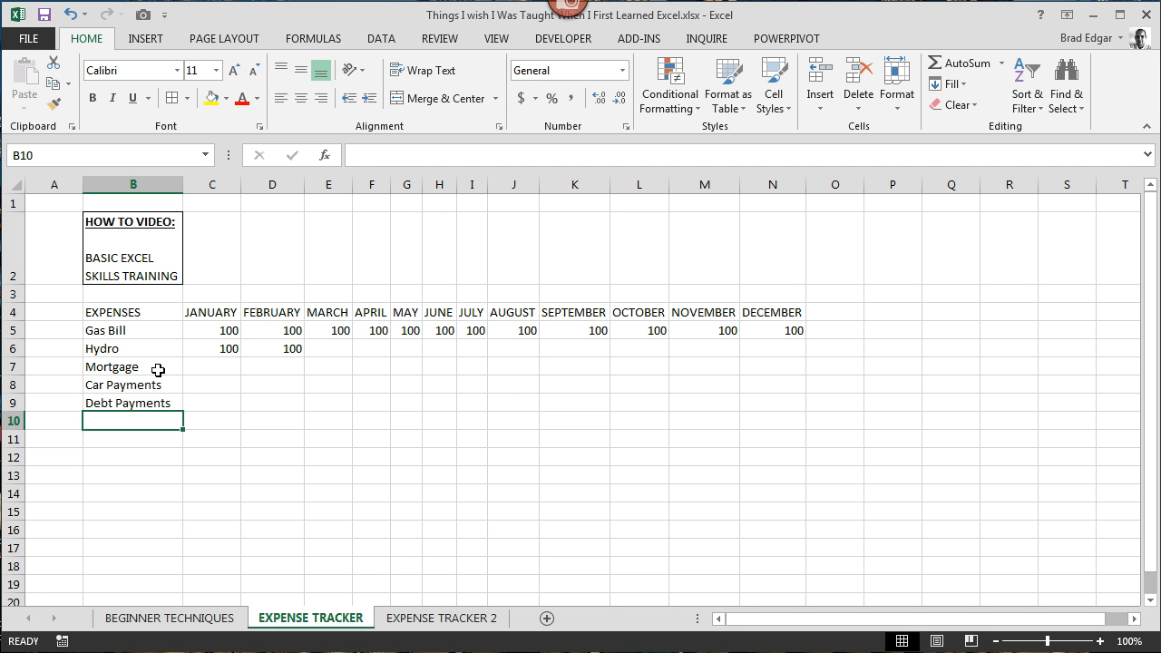
Copy the month headings JANUARY through DECEMBER in C4:N4.
key("Up")
key("Up")
key("Up")
key("Up")
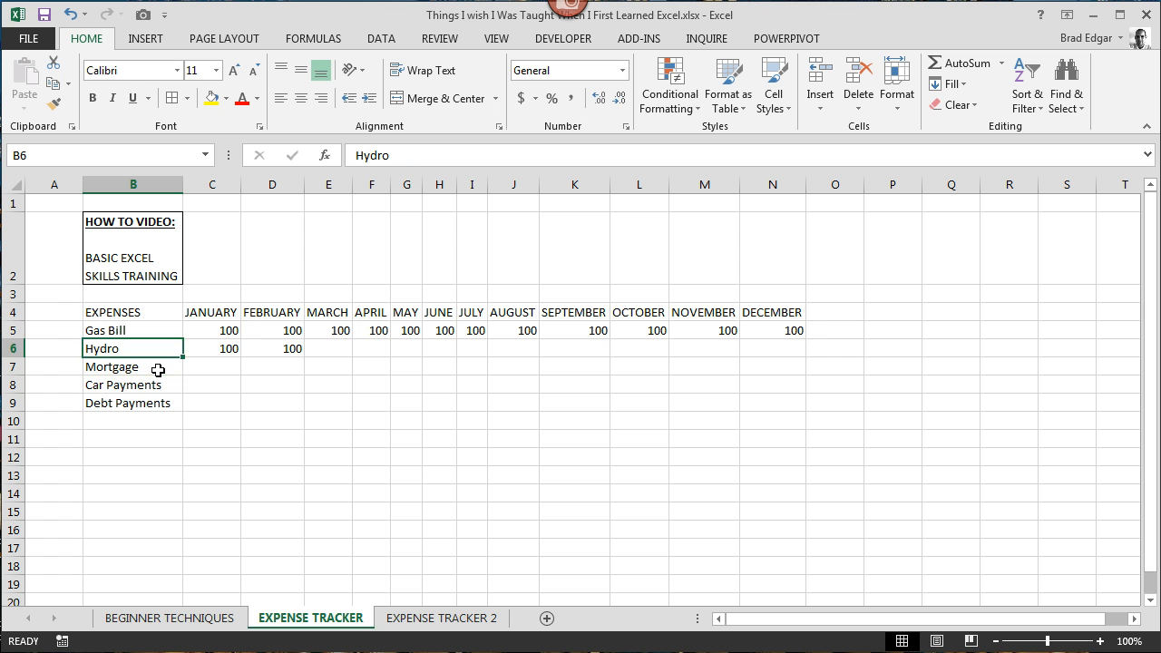
key("Up")
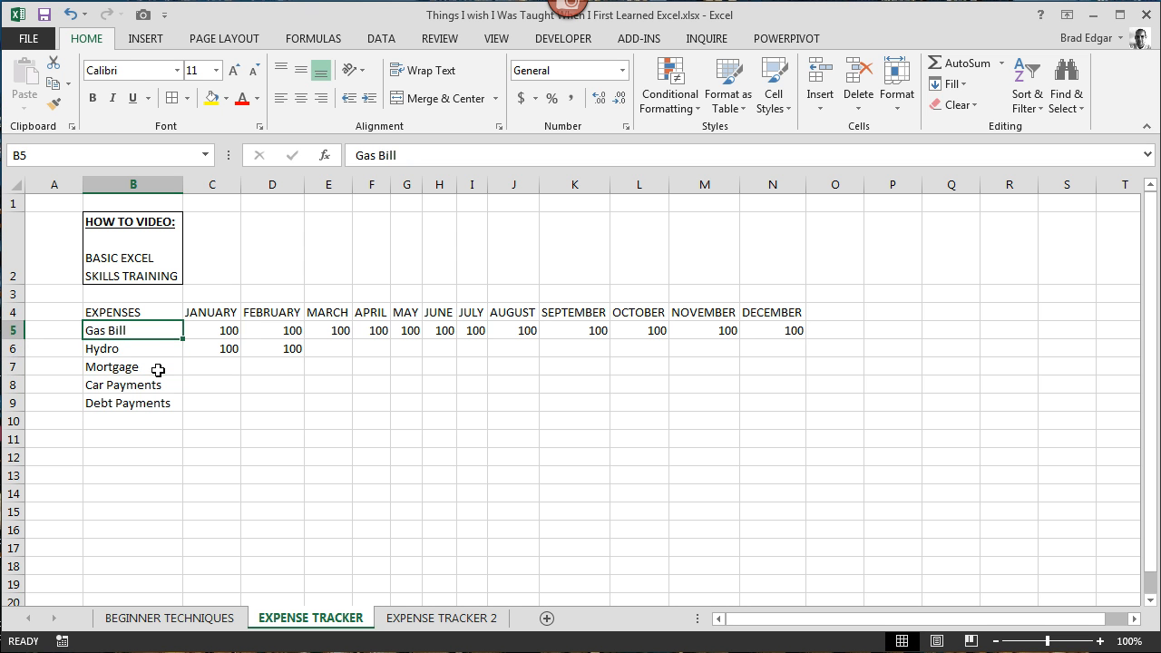
key("Right")
key("Up")
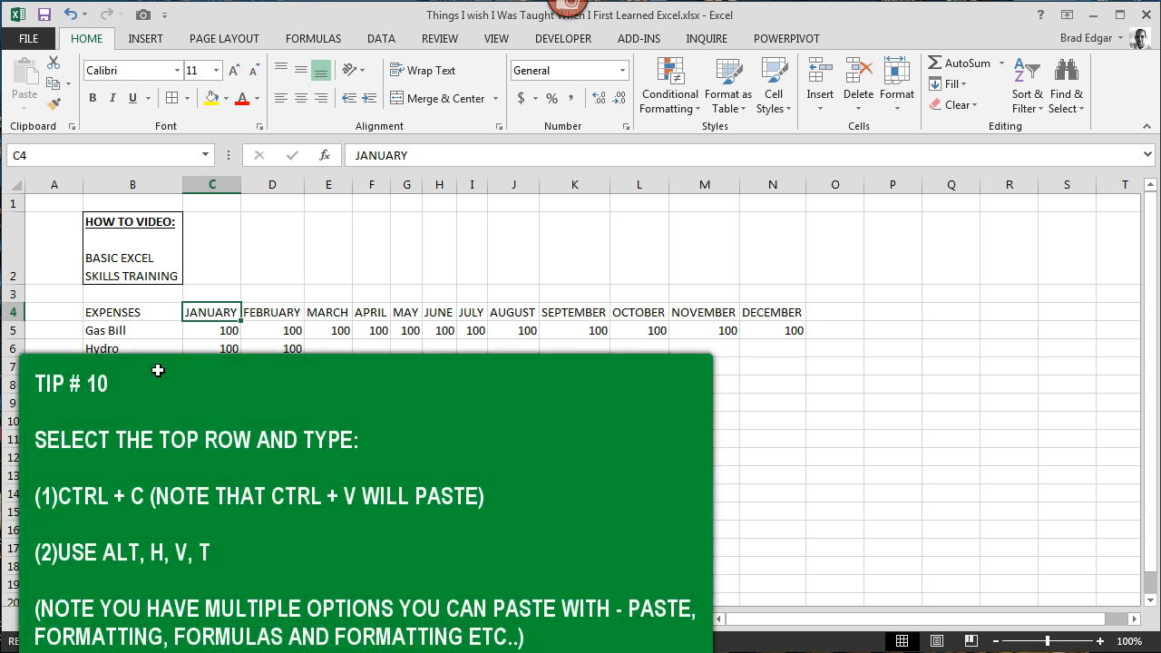
key("ctrl+shift+Right")
key("ctrl+c")
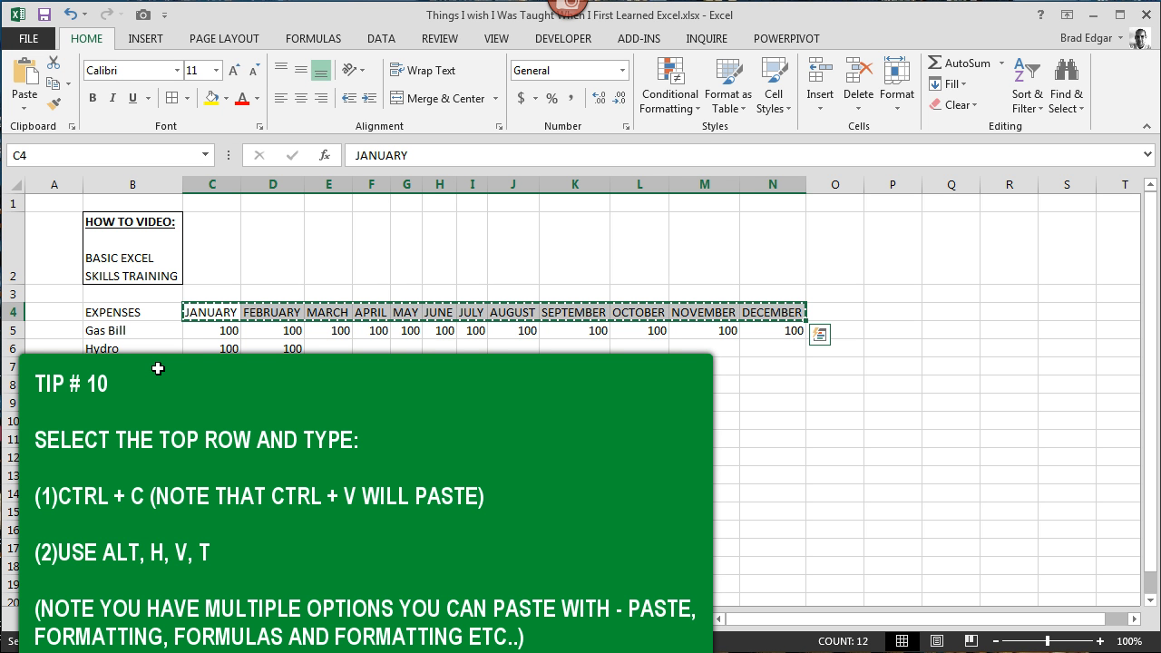
Paste the copied months transposed into a column starting at P4, and undo the paste.
left_click(893, 312)
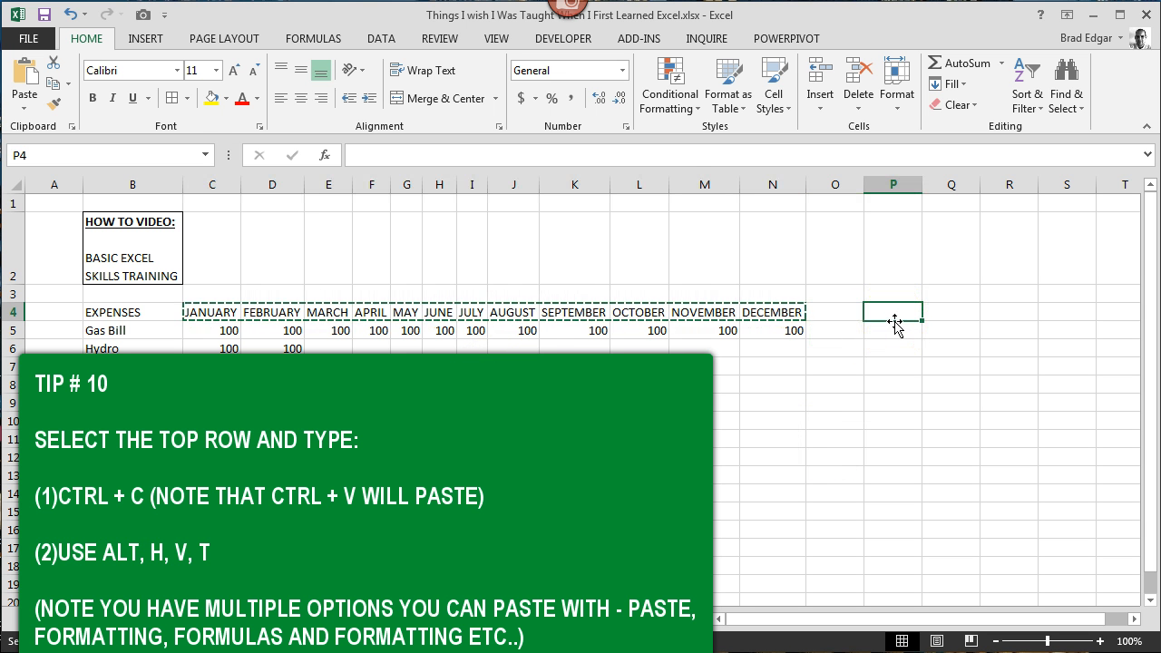
key("alt")
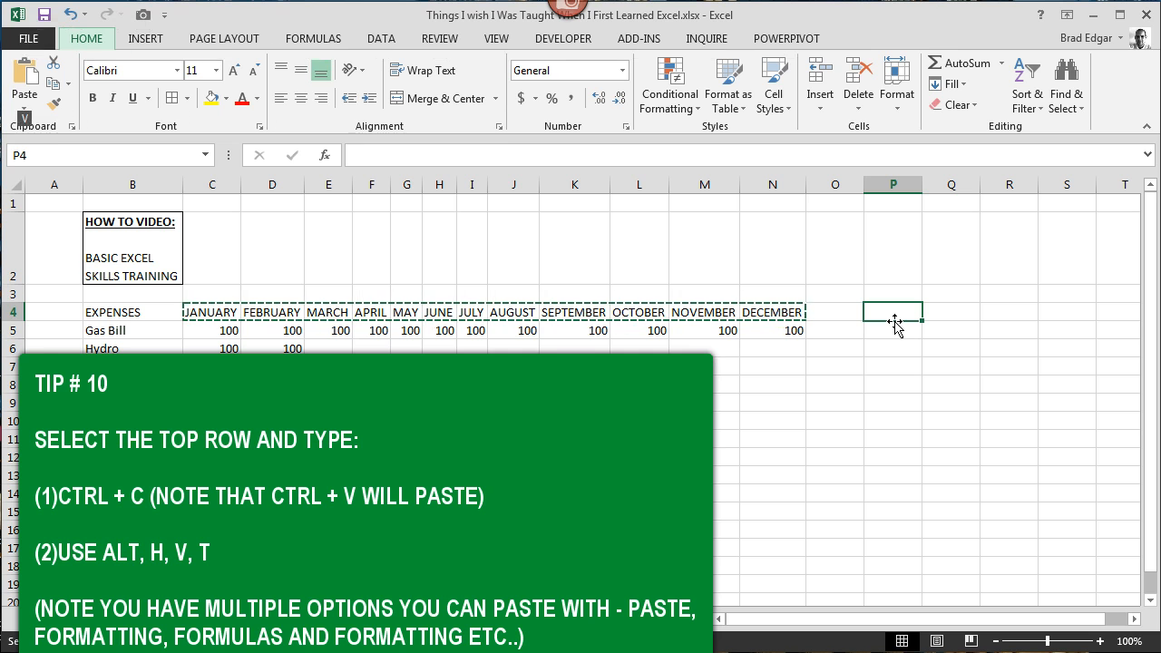
key("h")
key("v")
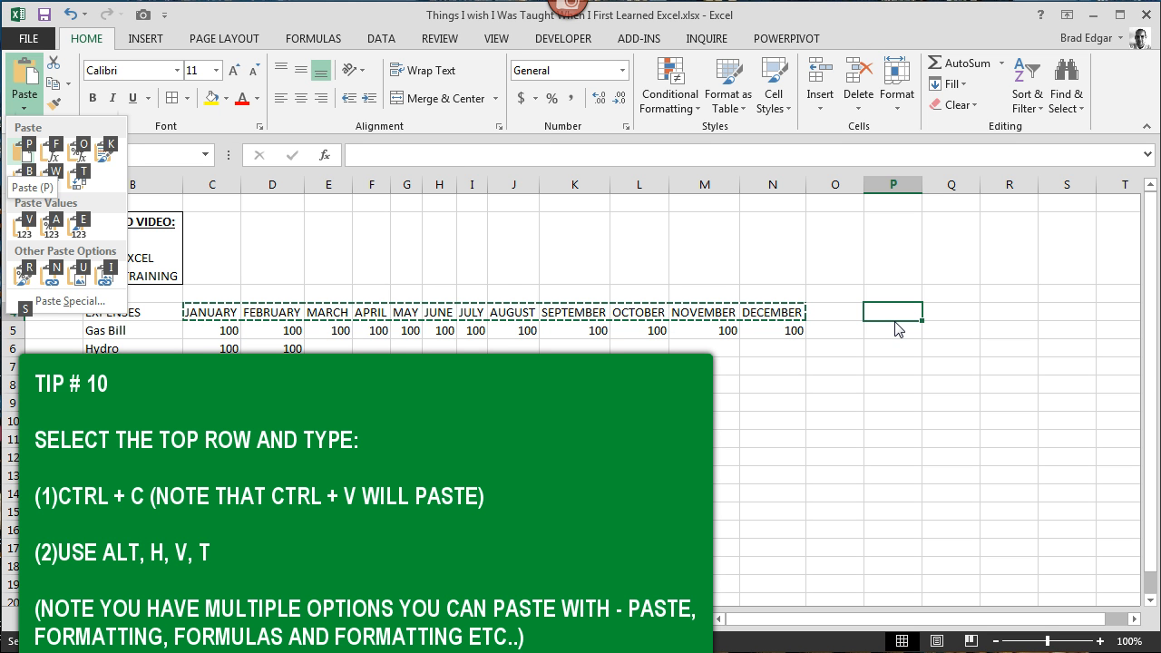
key("t")
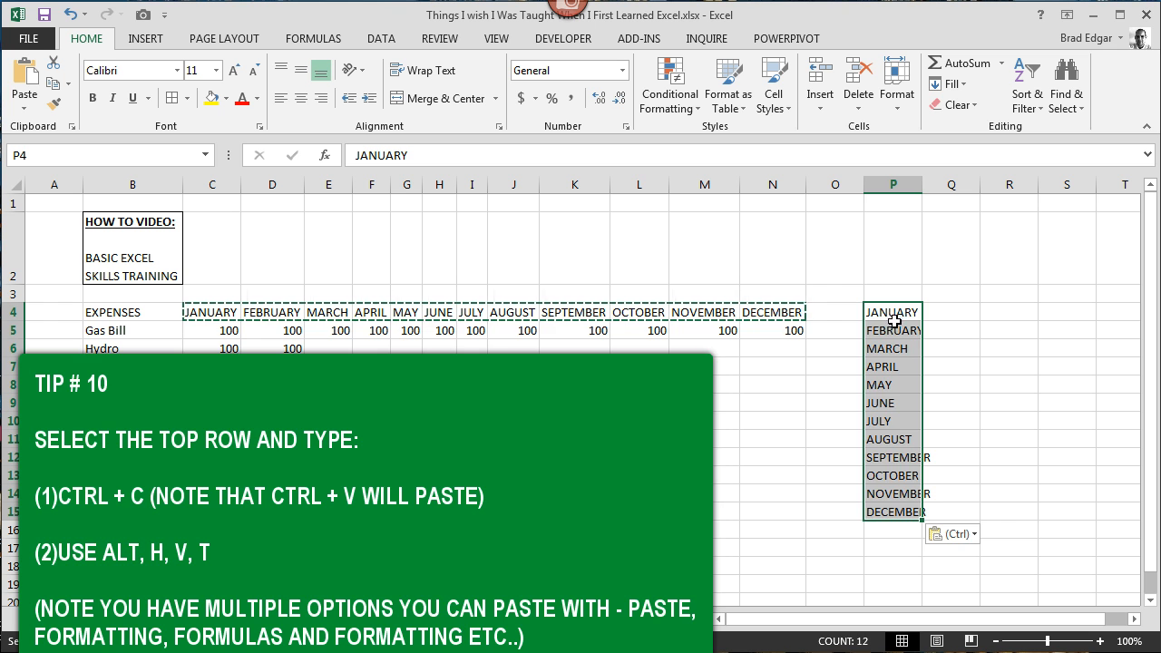
key("ctrl+z")
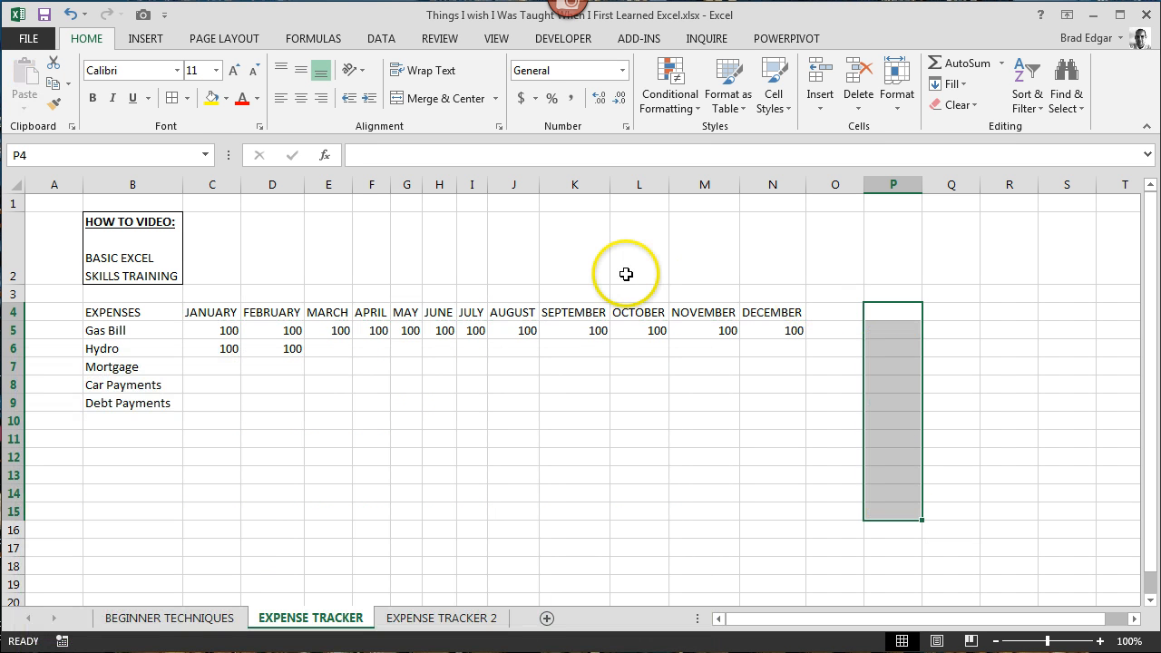
left_click(225, 330)
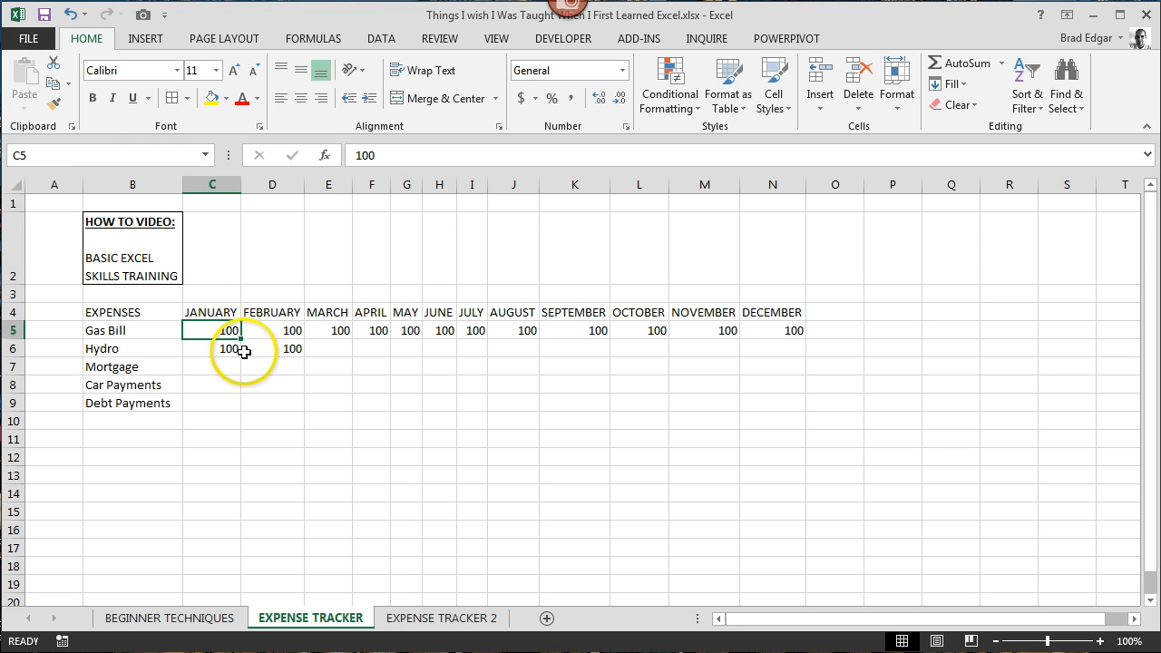
left_click(235, 351)
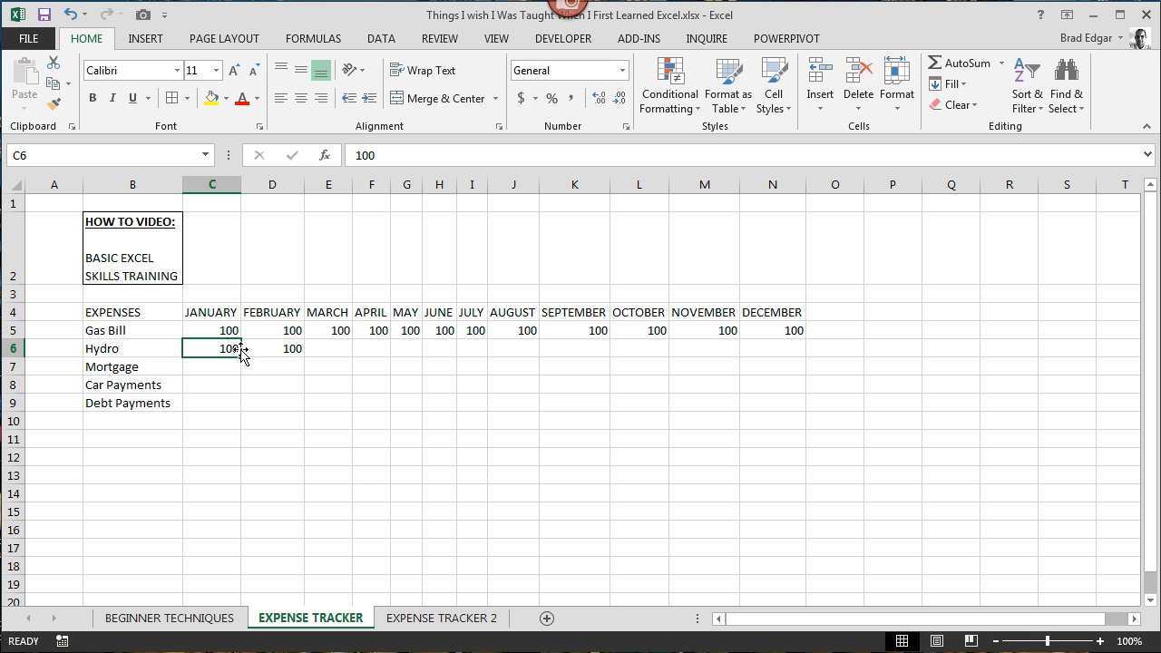
type("95")
key("BackSpace")
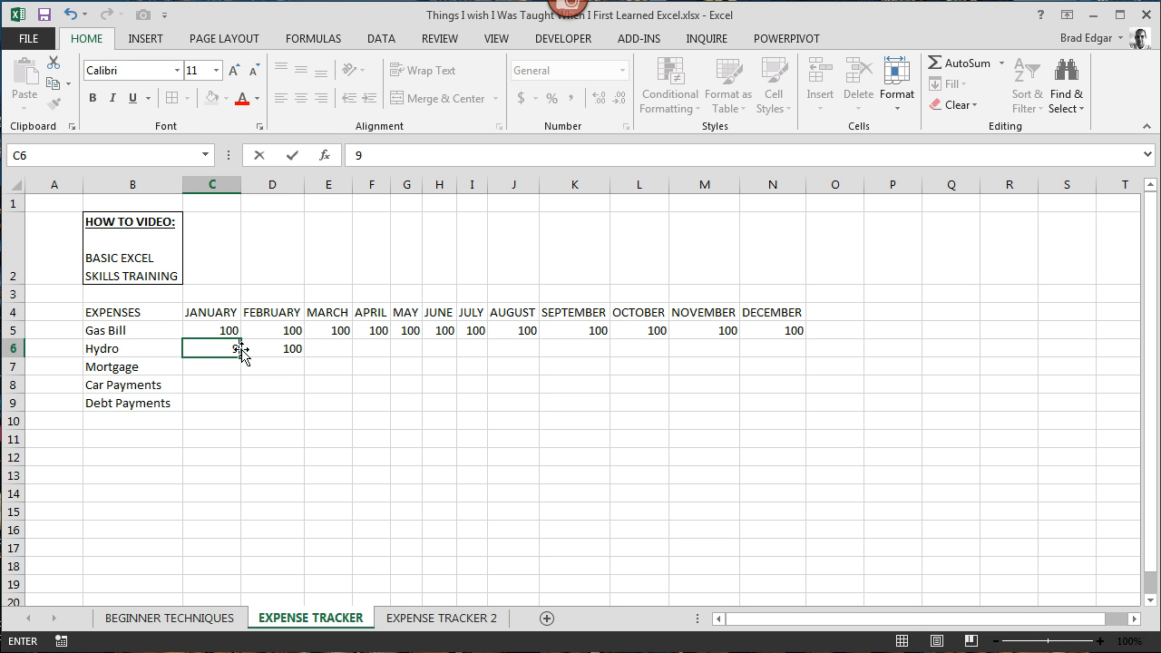
type("5")
key("BackSpace")
key("BackSpace")
Enter the formula =randbetween(100,150) as the January Hydro amount in C6.
type("=randbetwe")
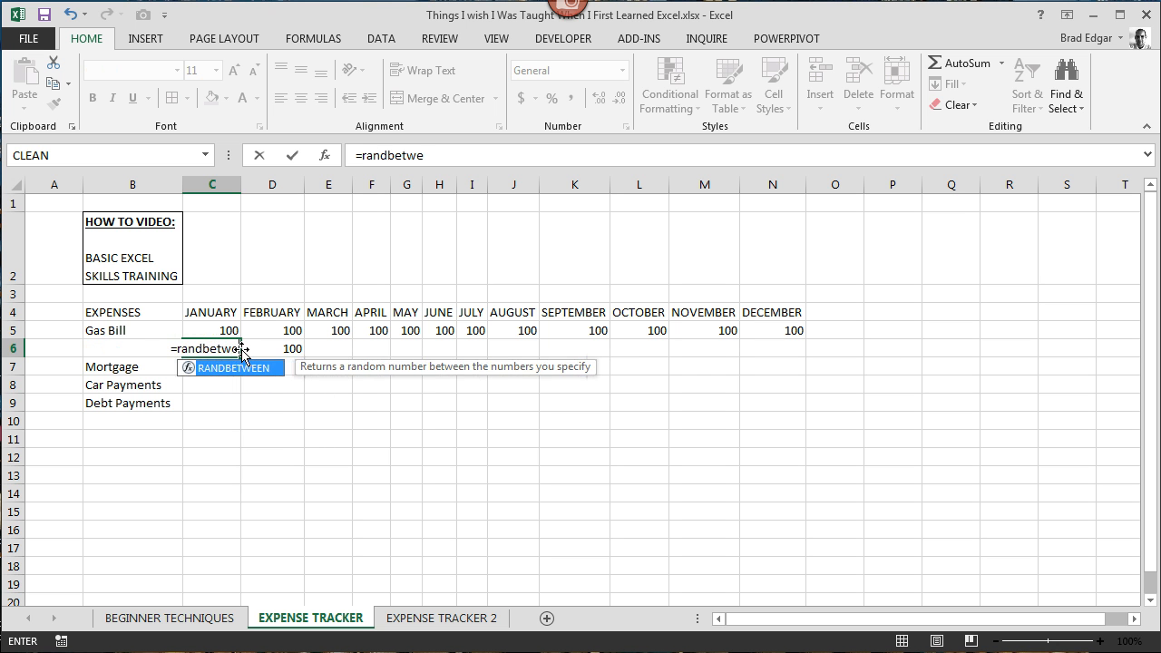
type("en(")
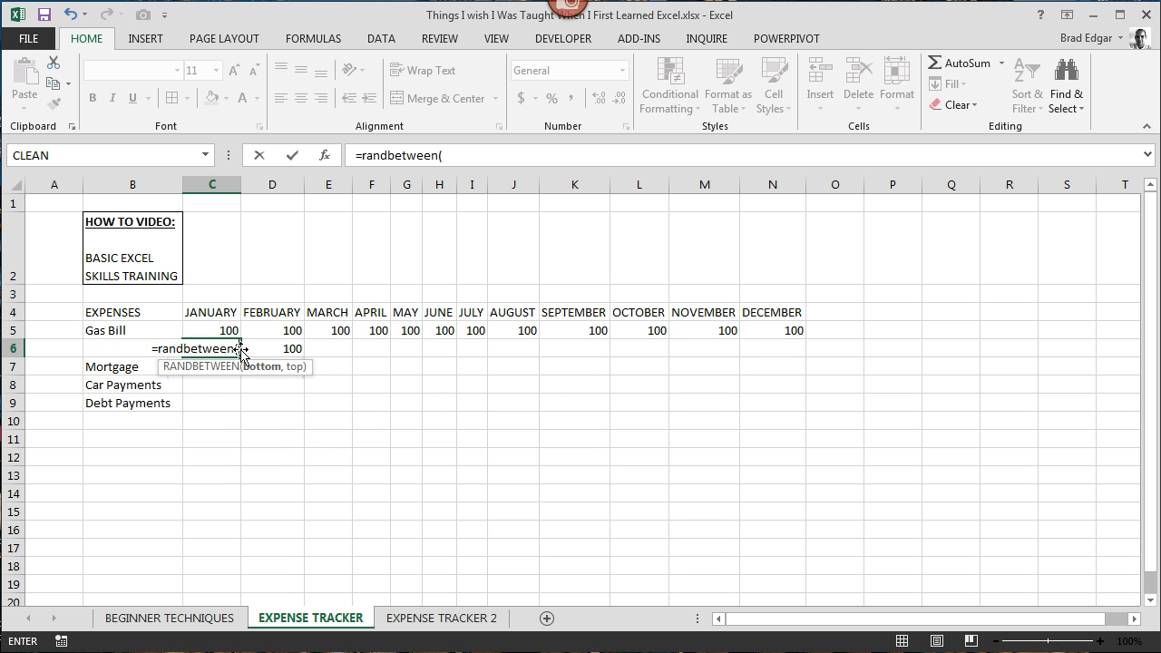
type("100,")
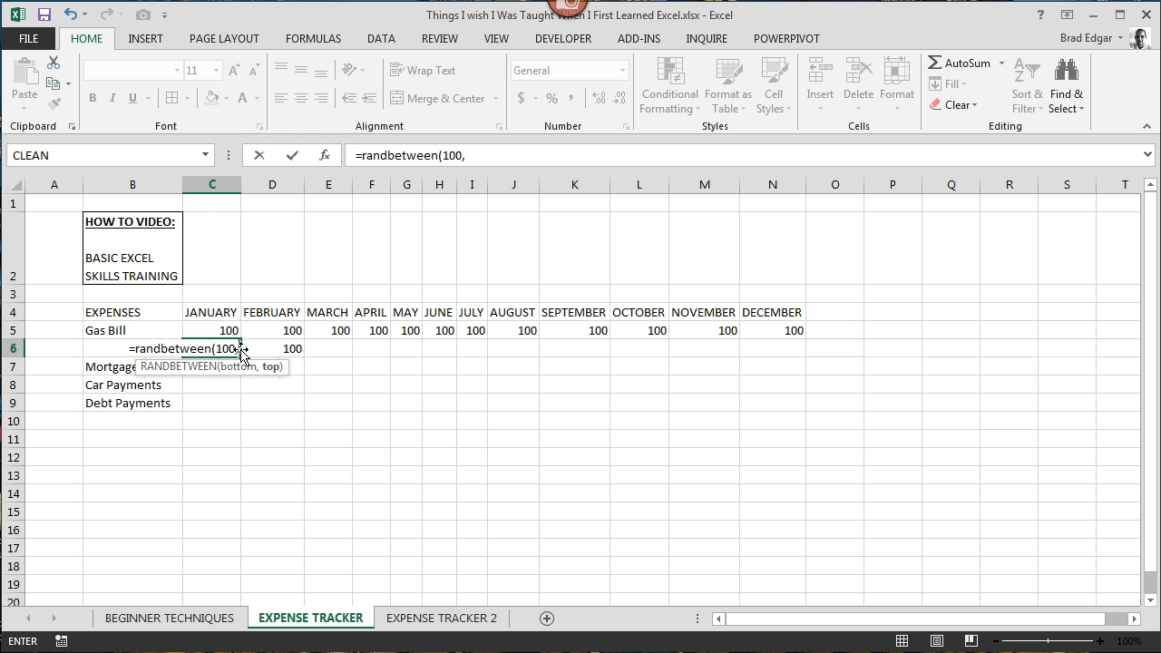
type("150")
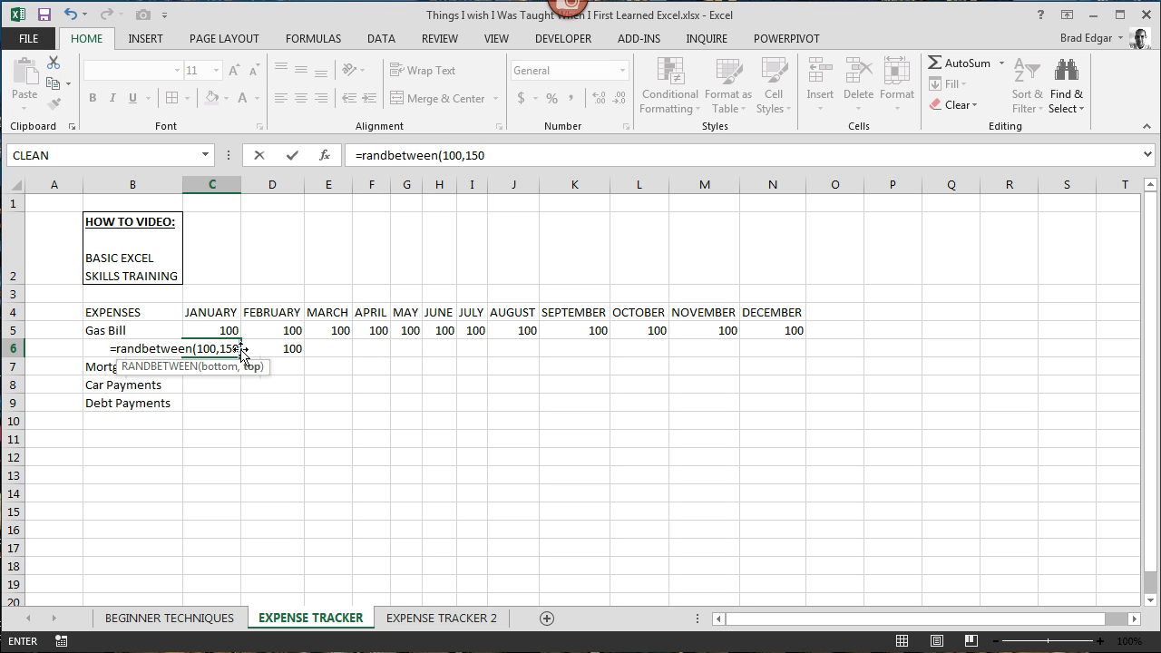
type(")")
key("Return")
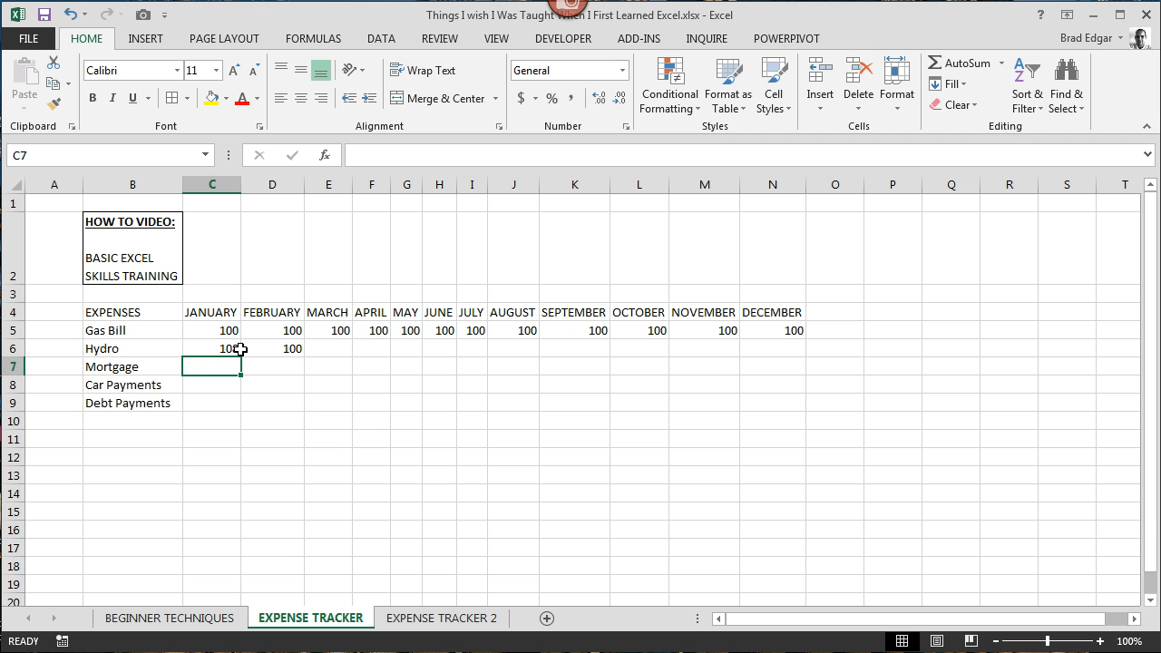
Fill the January Hydro formula in C6 across to December in N6.
left_click(232, 350)
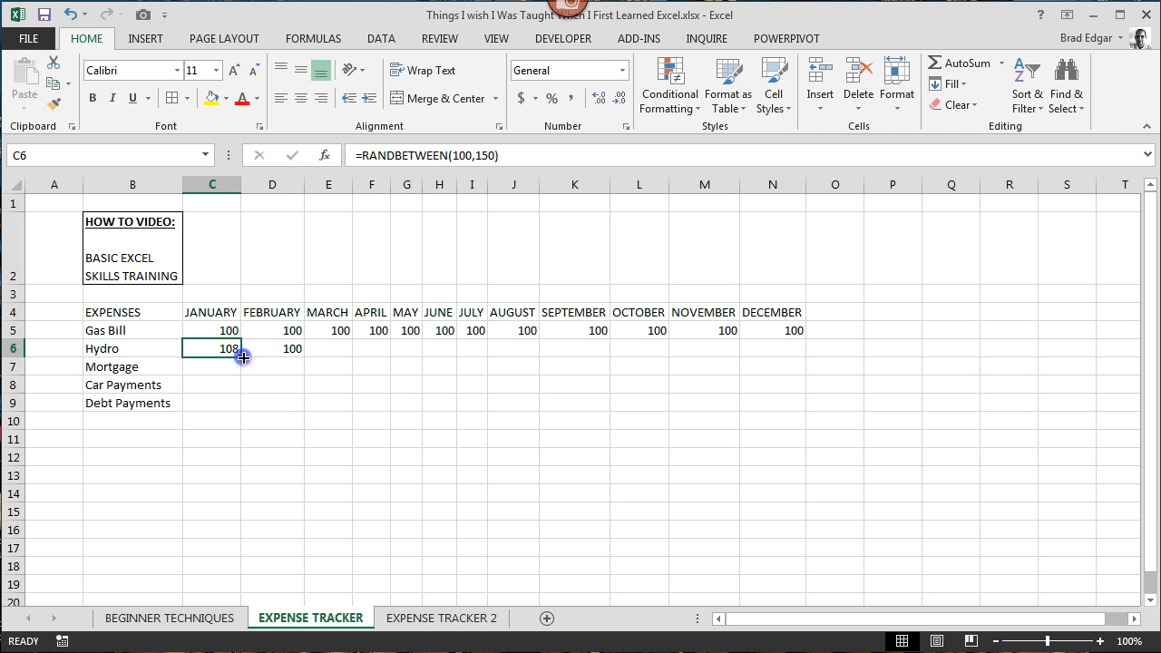
left_click_drag(243, 357, 797, 355)
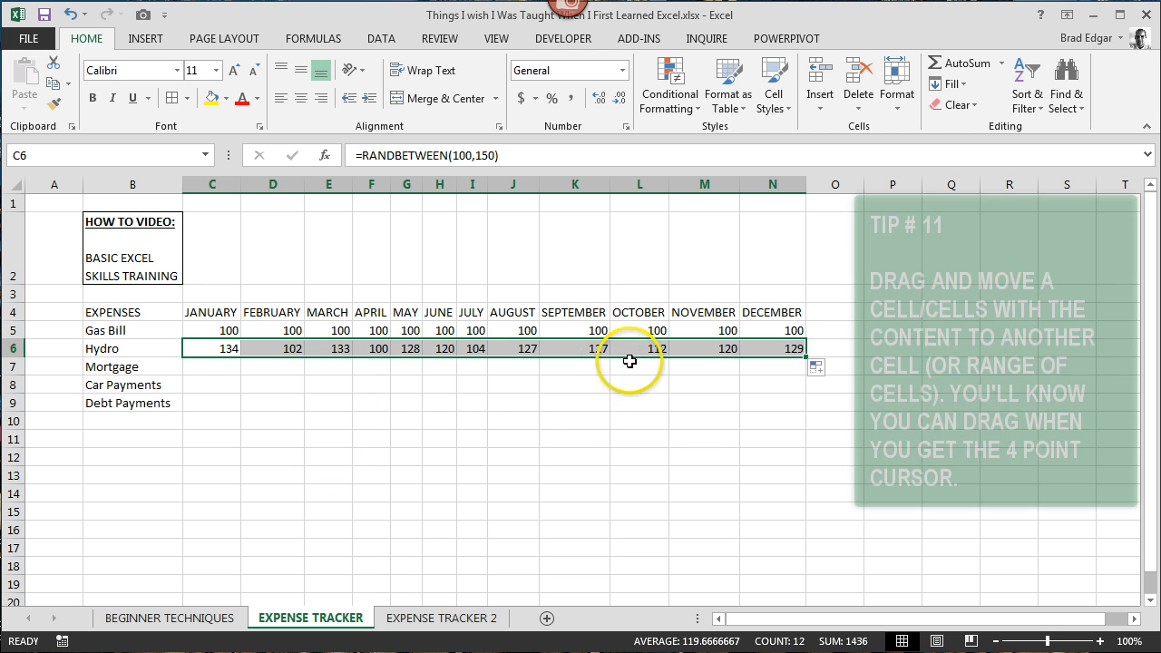
left_click(220, 366)
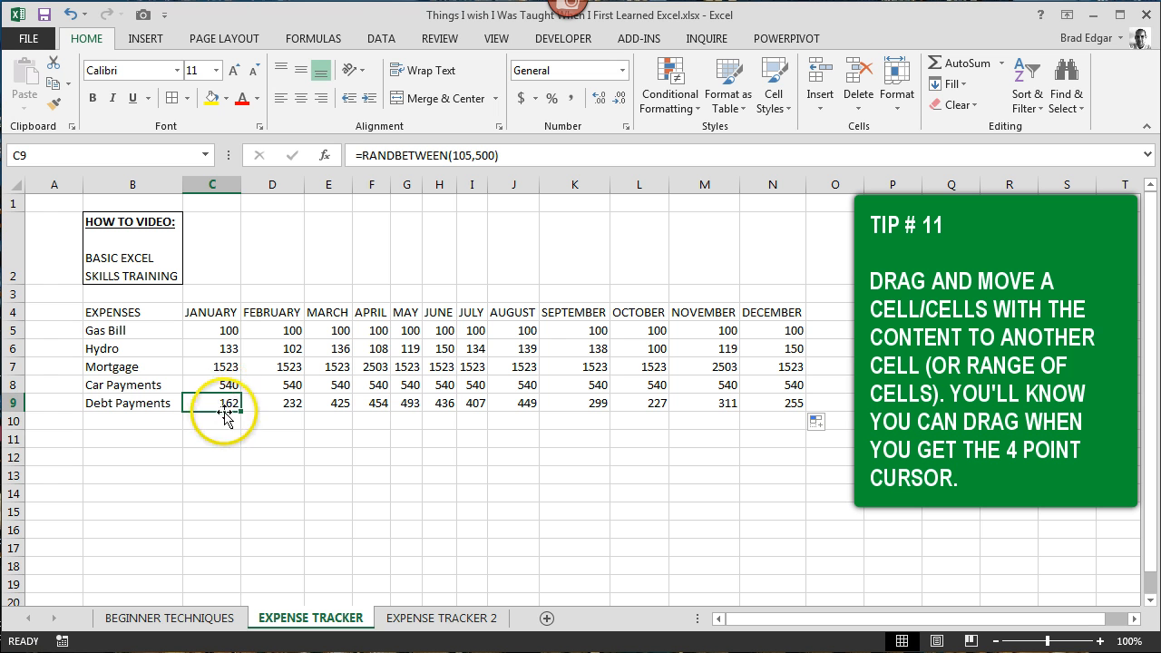
Move the January Debt Payments cell from C9 to D11 and back to C9.
left_click_drag(225, 417, 247, 440)
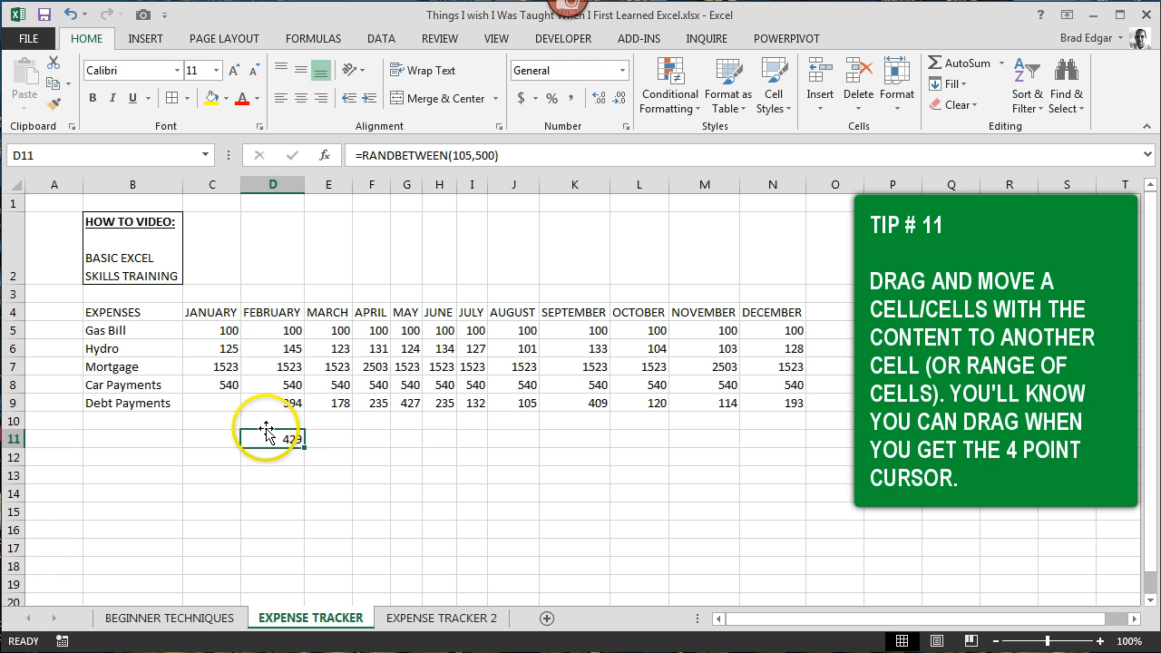
left_click_drag(266, 432, 227, 410)
left_click(252, 435)
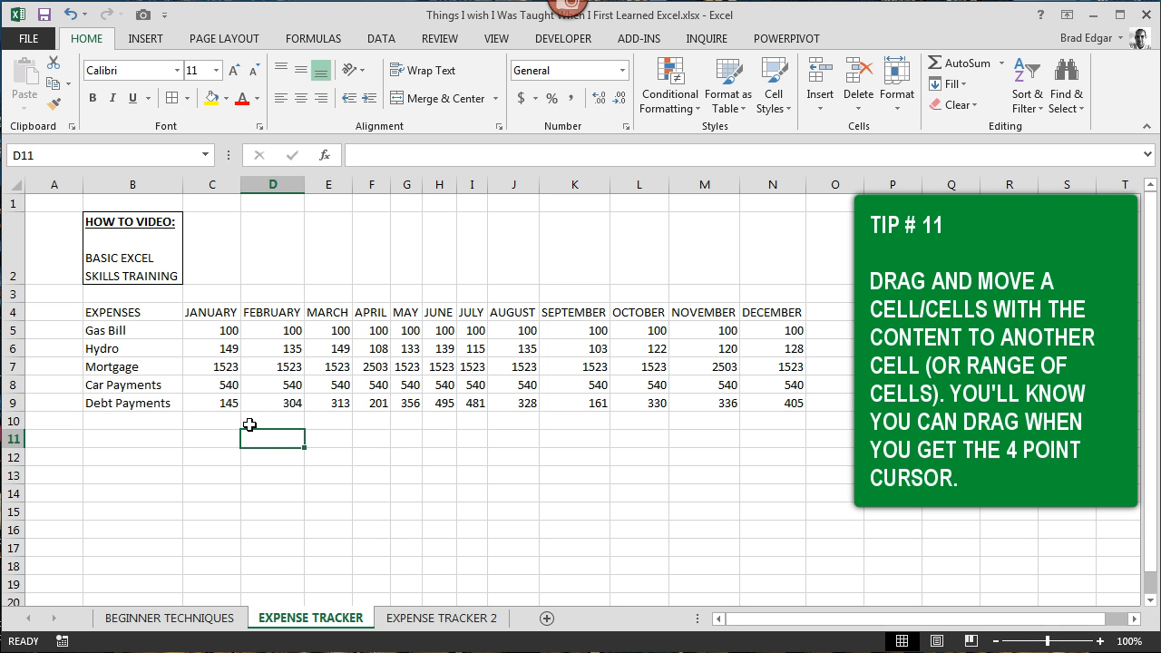
Insert a blank row above the Car Payments row and undo the insertion.
left_click(156, 385)
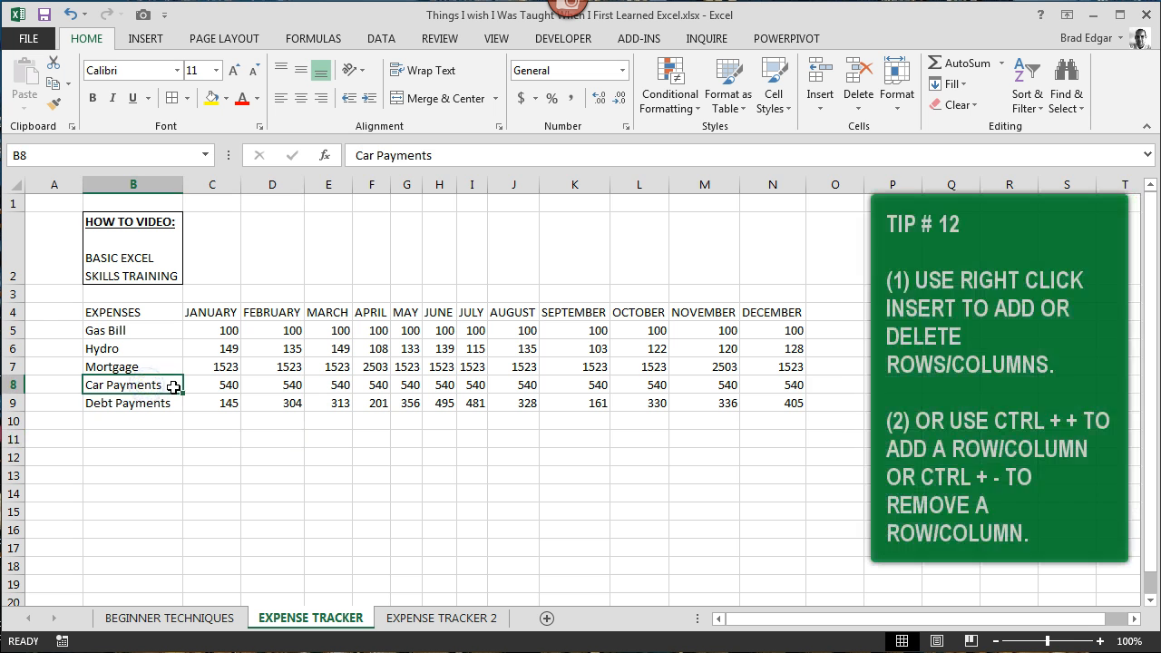
left_click(13, 384)
right_click(17, 384)
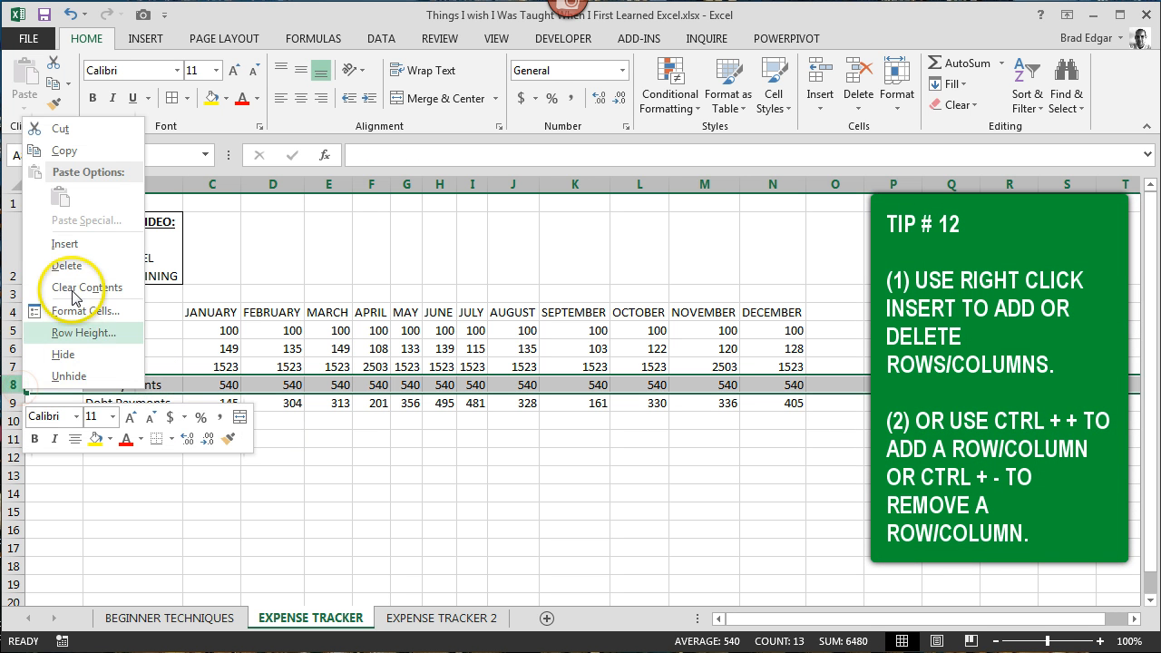
left_click(76, 250)
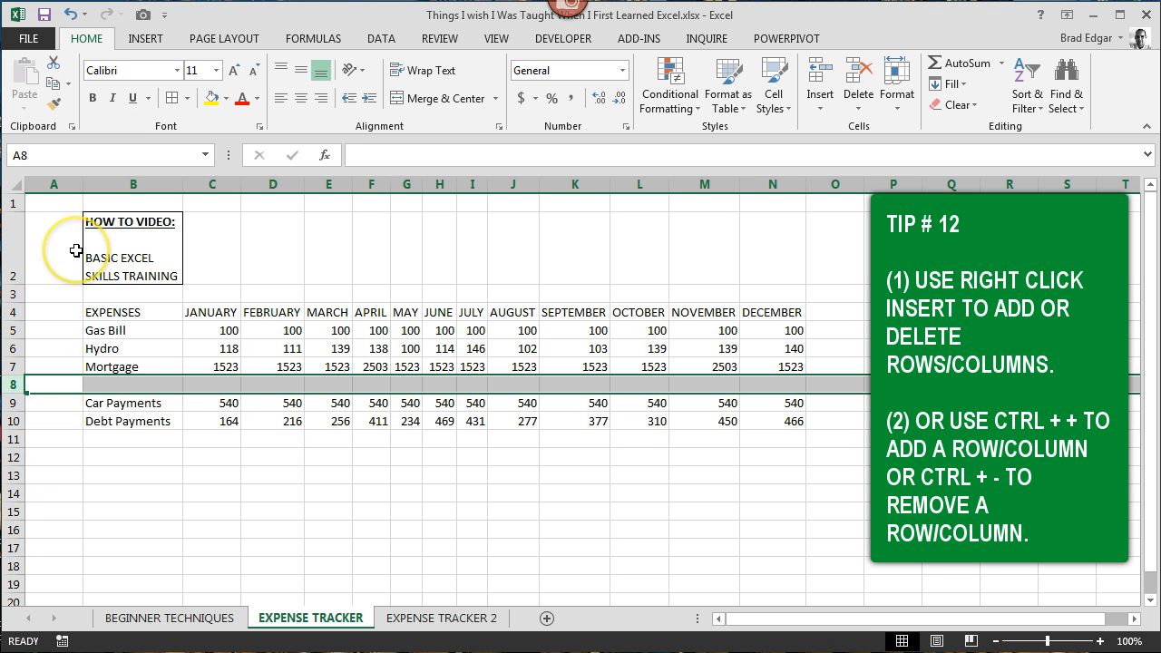
key("ctrl+minus")
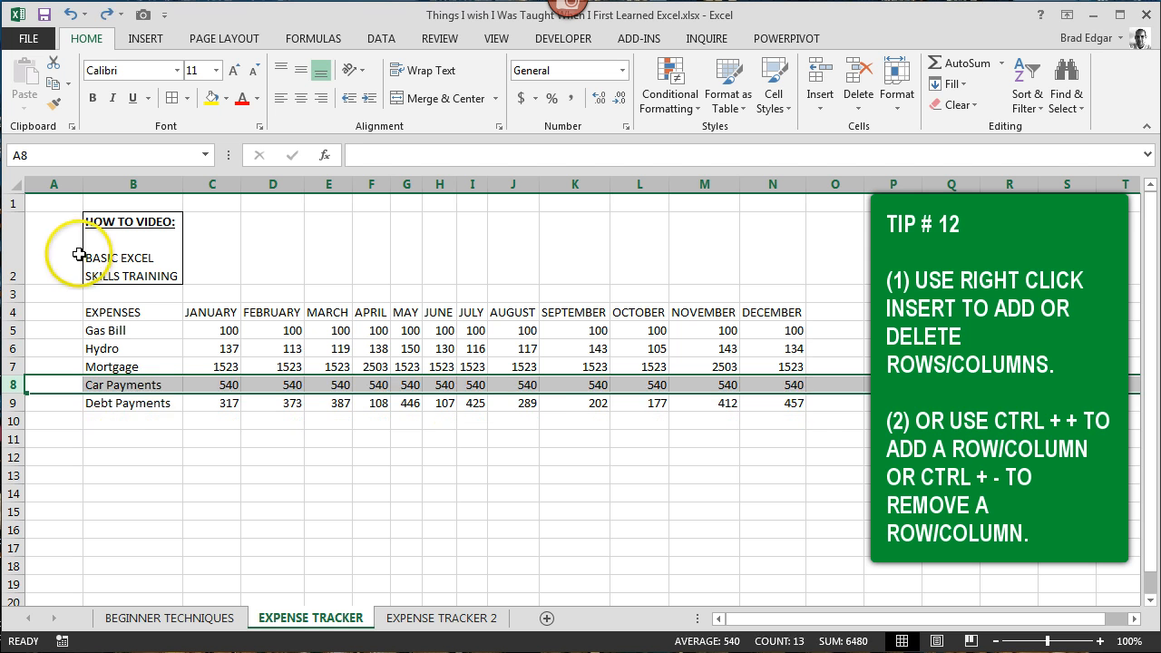
Insert a single cell at B8 with the Shift cells down option, and undo it.
left_click(133, 397)
left_click(118, 384)
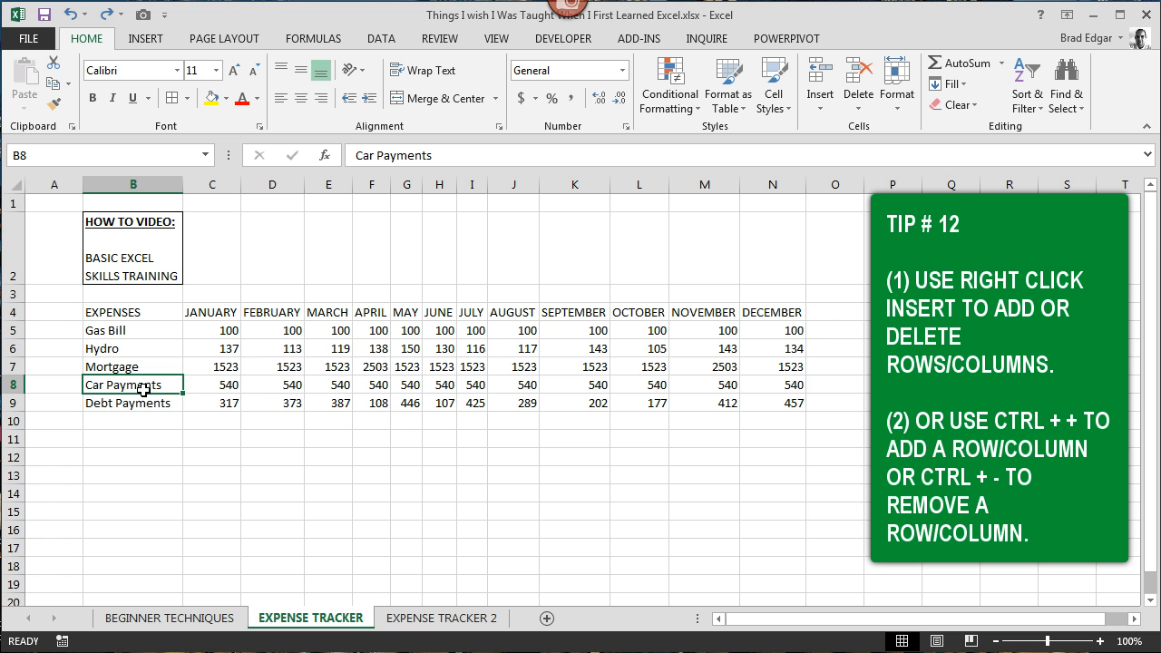
key("ctrl+plus")
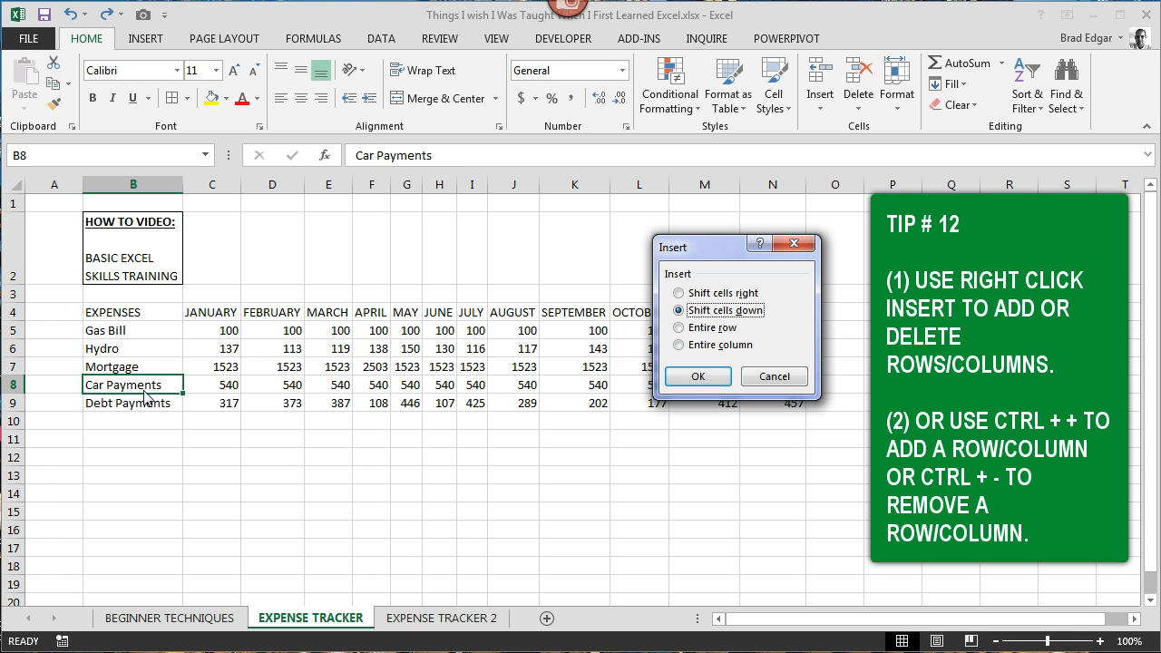
left_click(136, 369)
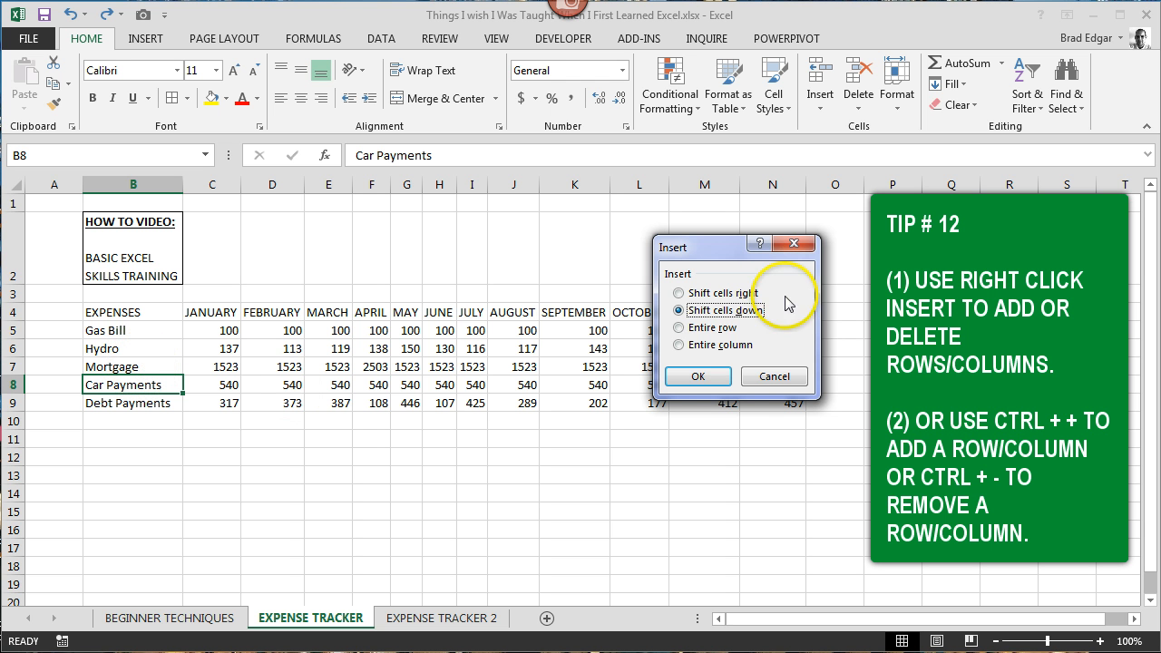
left_click(698, 378)
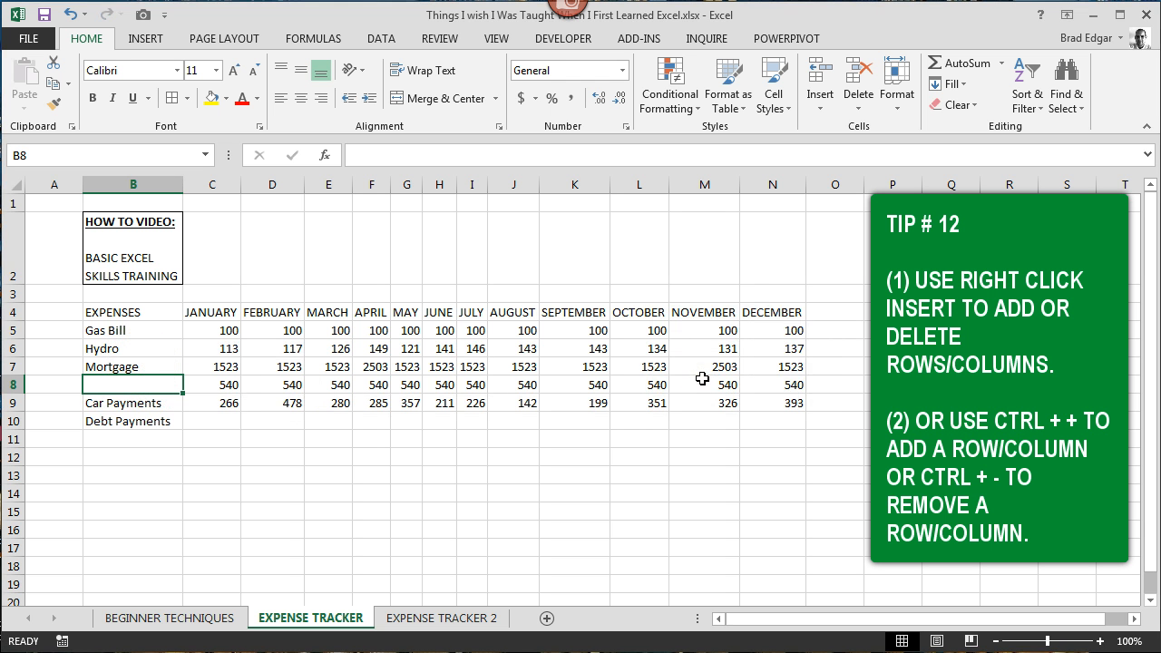
key("ctrl+z")
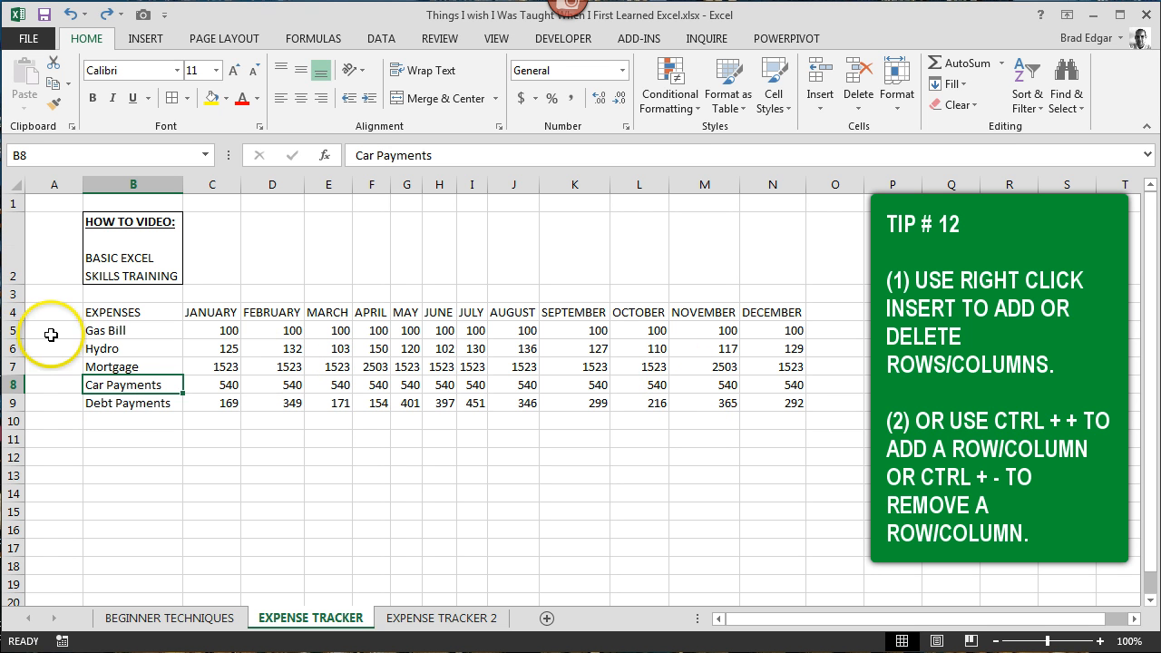
Select the whole Car Payments row and repeatedly insert and delete blank rows above it.
left_click(14, 384)
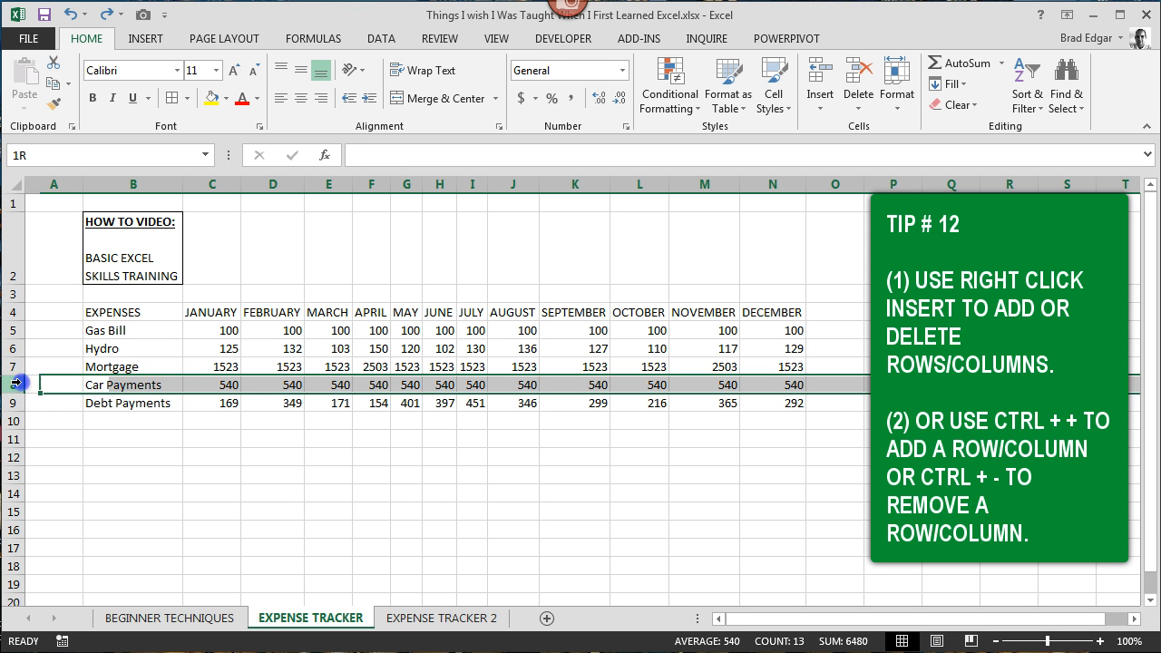
key("ctrl+plus")
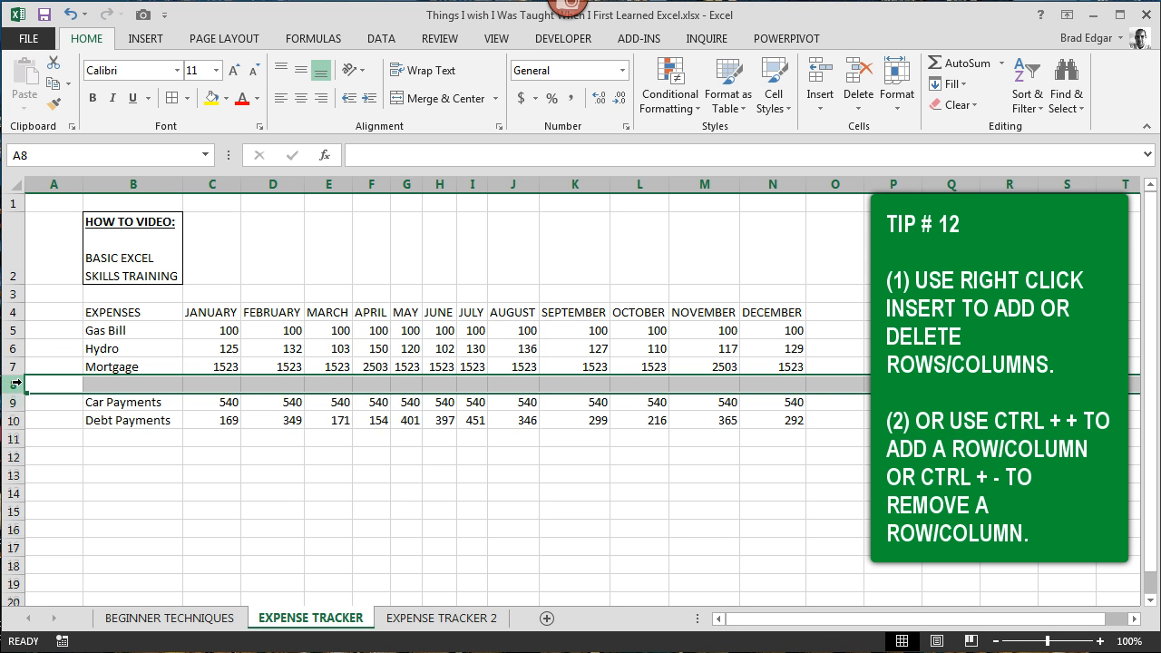
key("ctrl+minus")
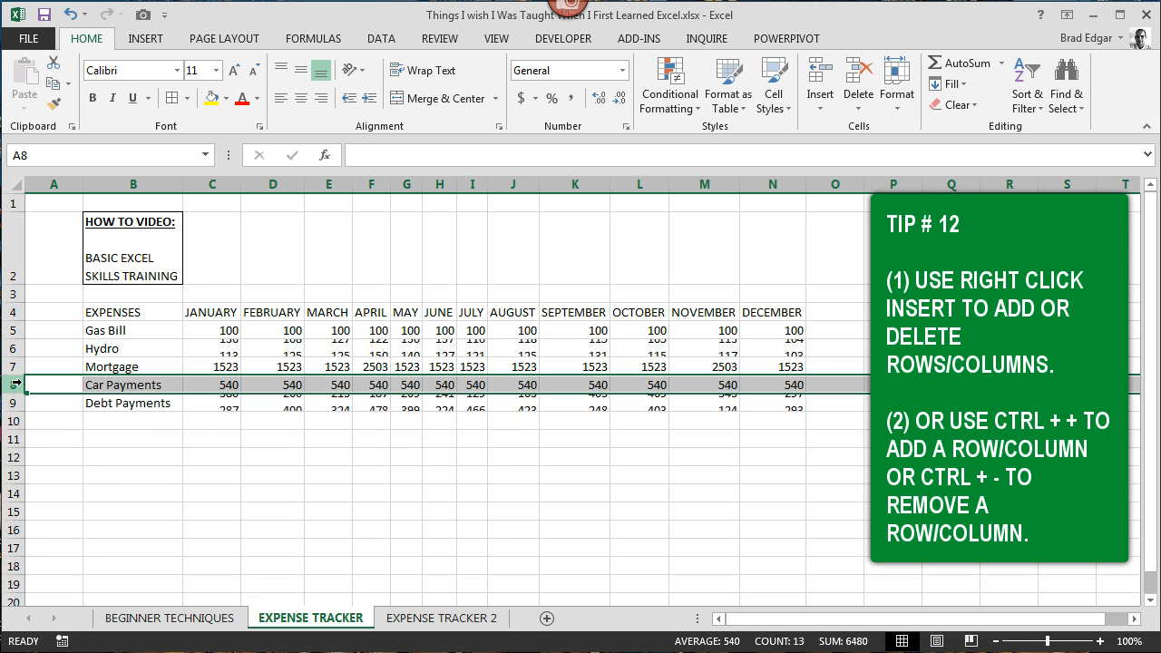
key("ctrl+plus")
key("ctrl+plus")
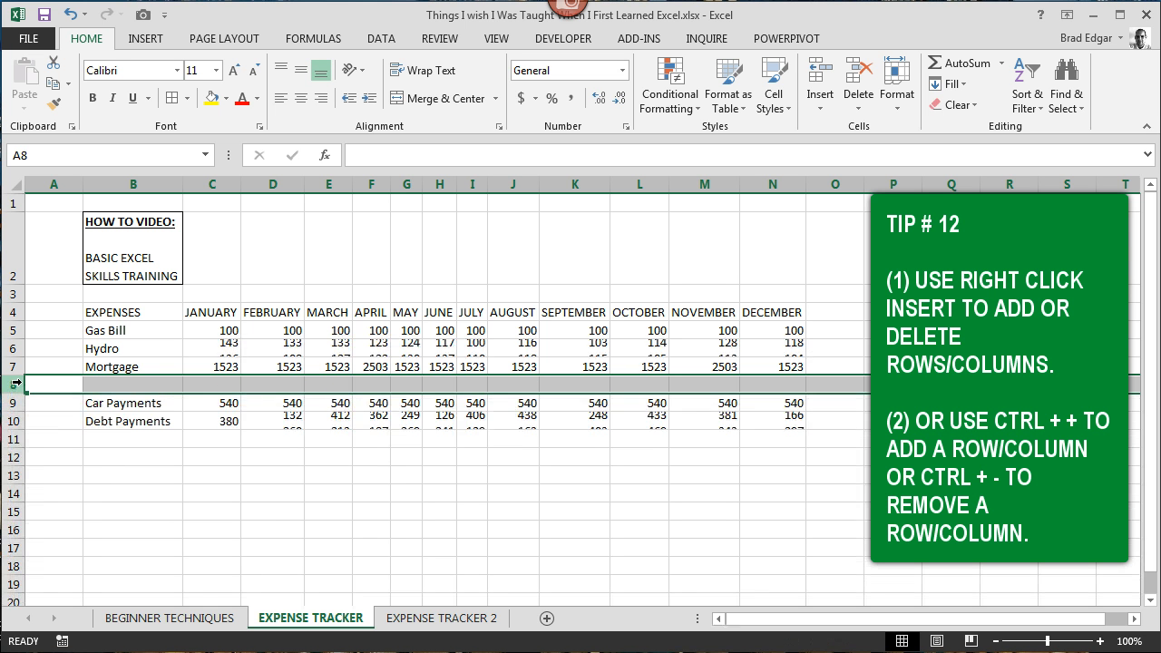
key("ctrl+minus")
key("ctrl+minus")
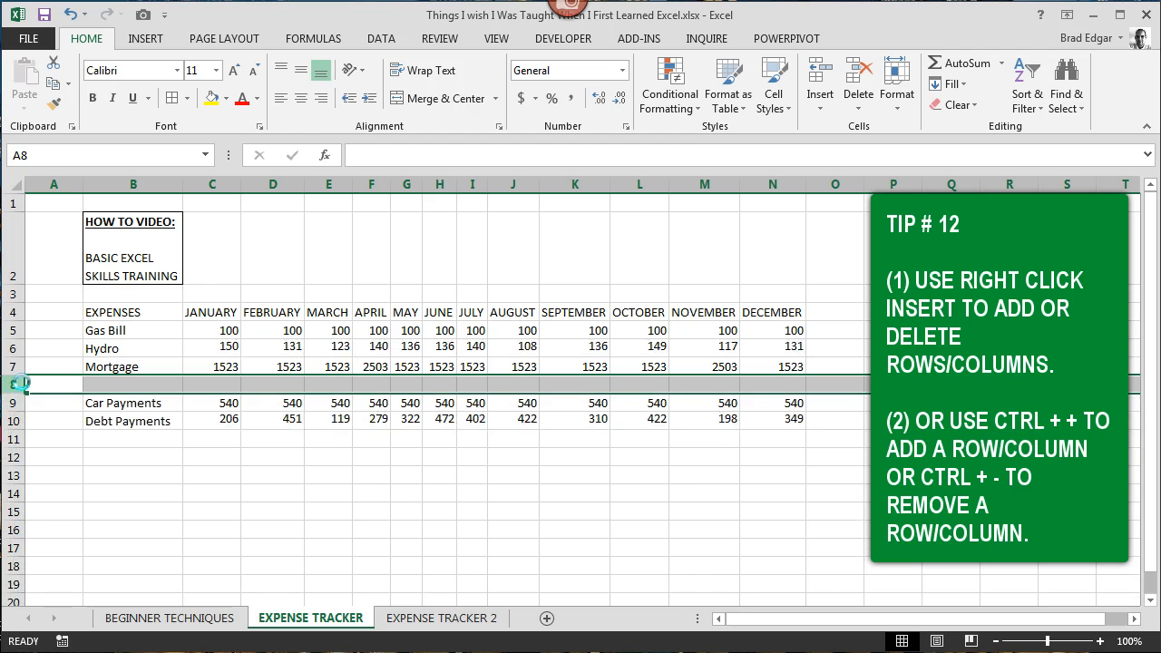
left_click(155, 437)
left_click(158, 396)
Convert the expense data in B4:N9 into a table with headers.
left_click_drag(132, 312, 782, 404)
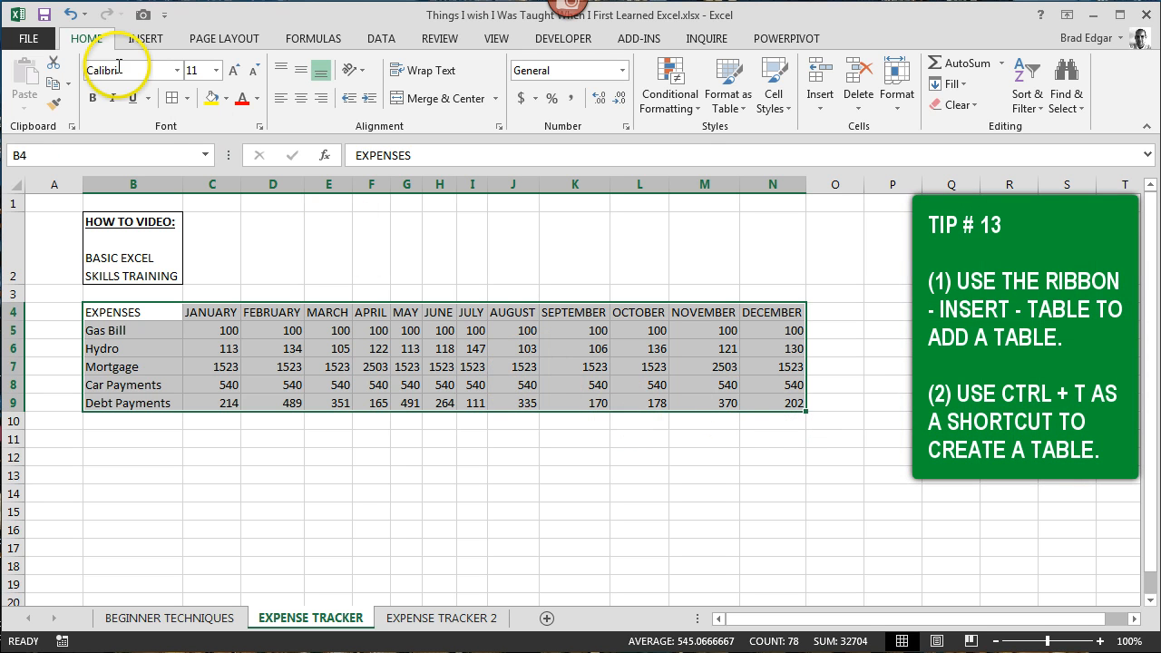
left_click(143, 41)
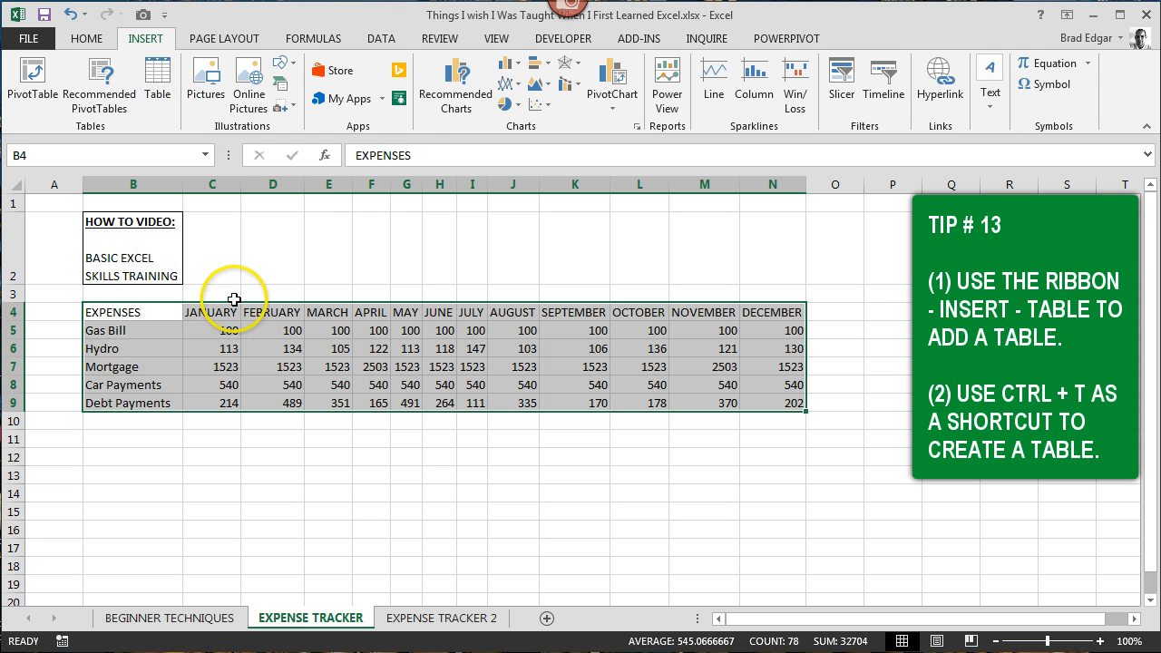
key("ctrl+t")
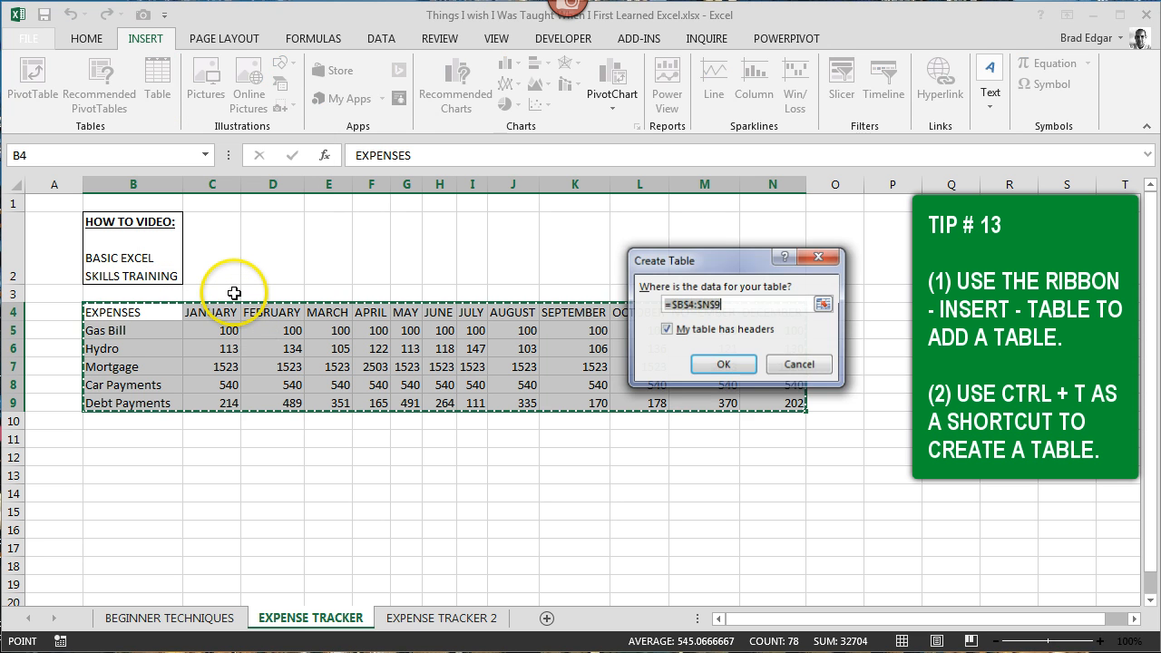
left_click(725, 363)
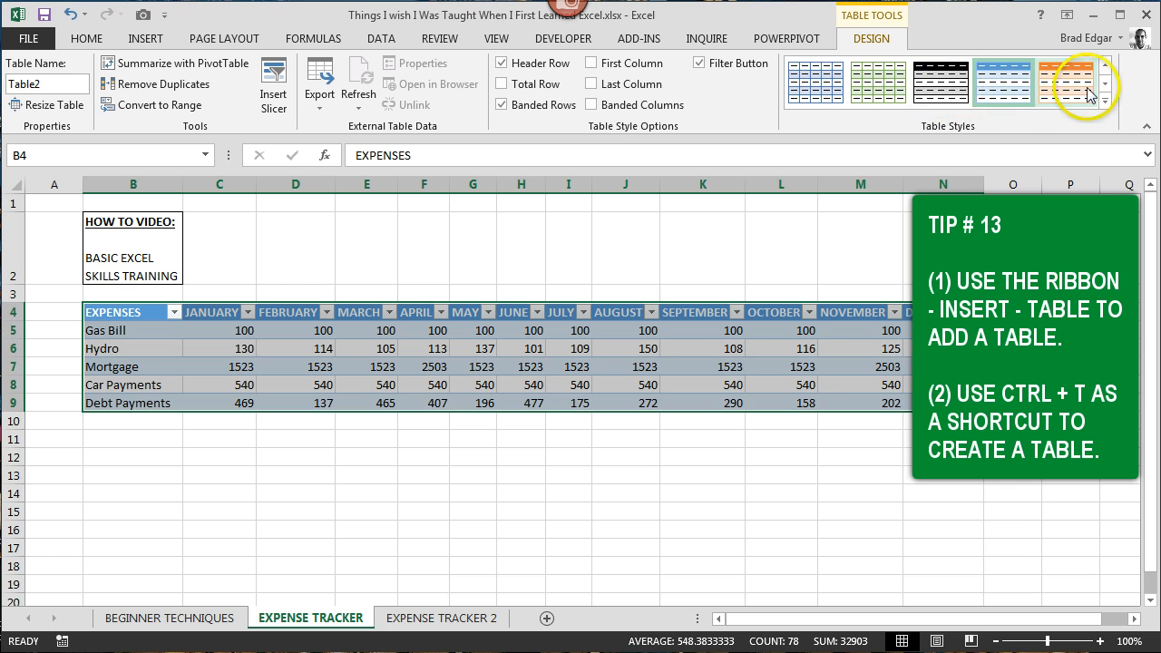
Apply the black-header banded style to the expense table and add a total row.
left_click(957, 90)
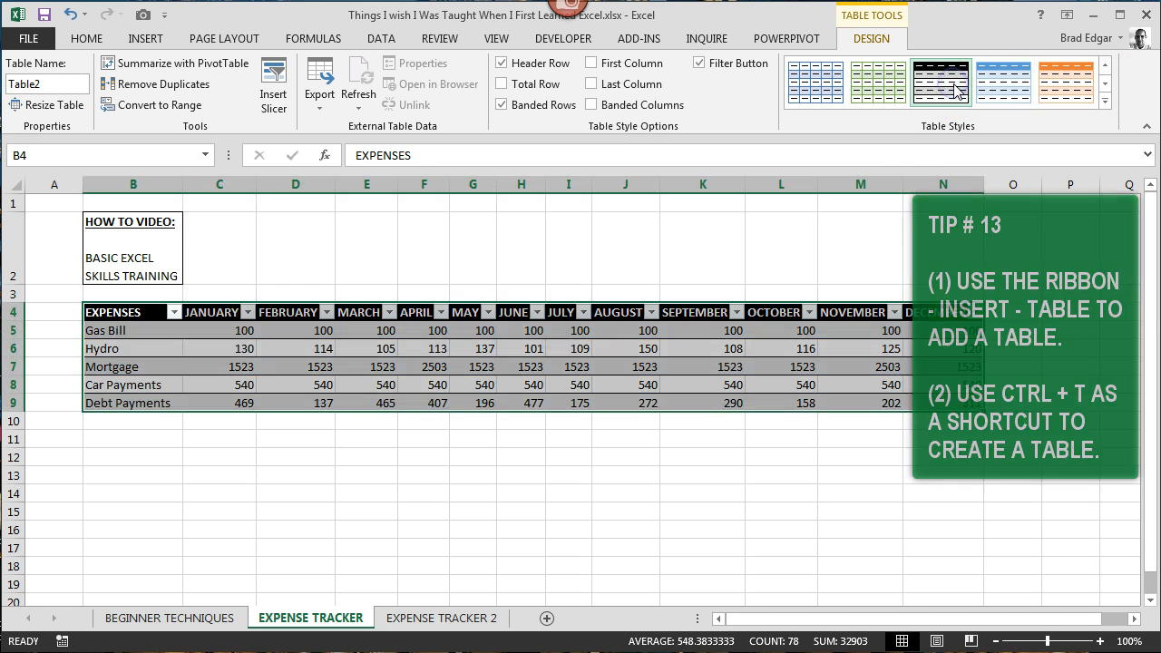
left_click(844, 416)
left_click(133, 313)
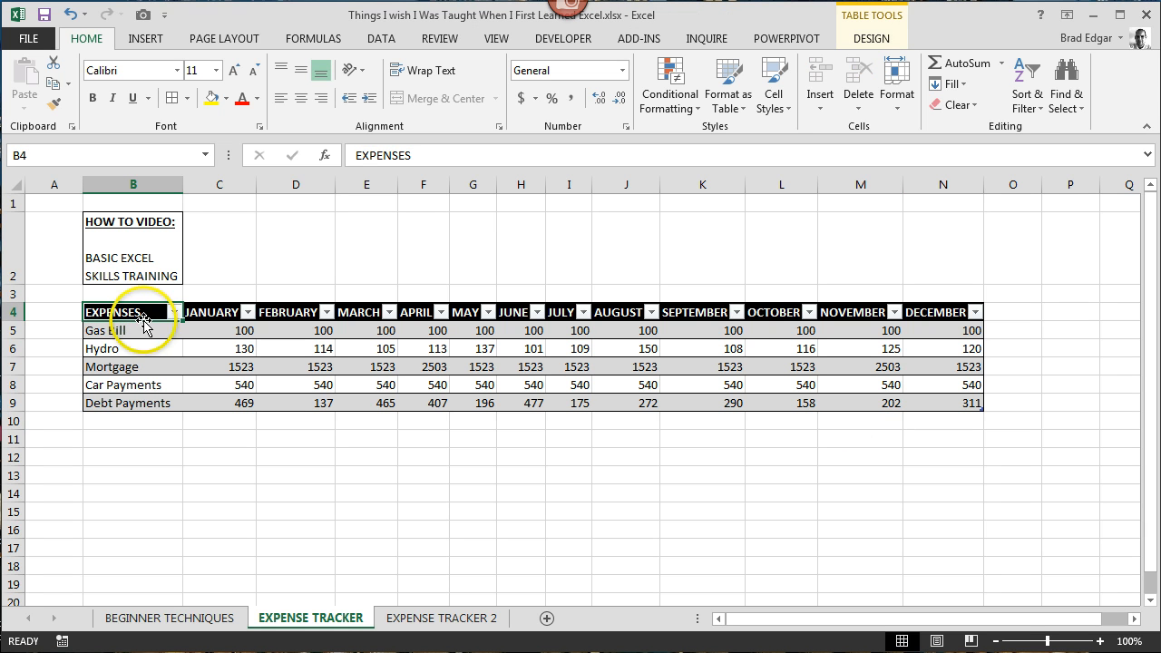
left_click(869, 41)
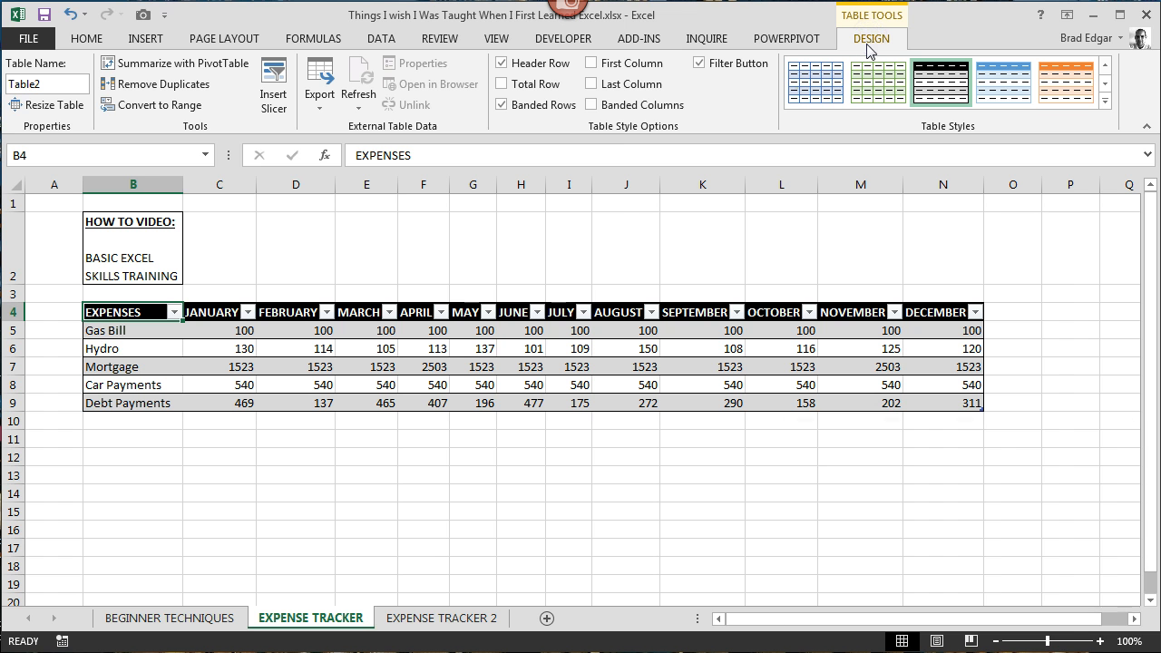
left_click(504, 84)
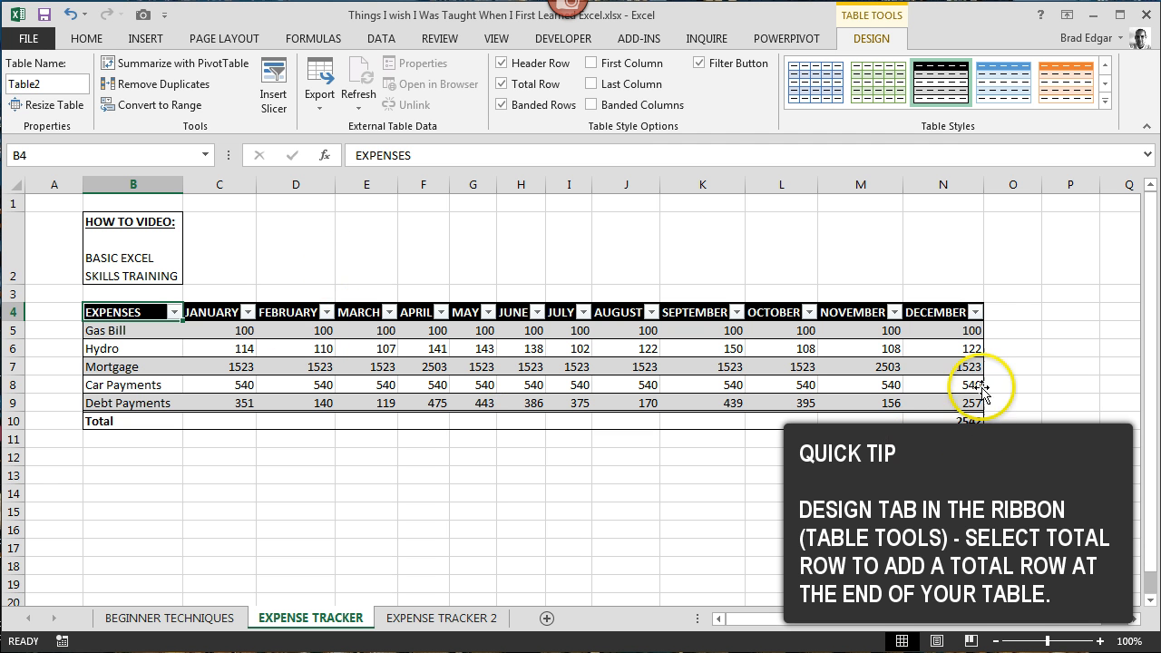
Add an "ANNUAL EXPENSE" column header in O4 and autofit column O to its text.
left_click(1002, 310)
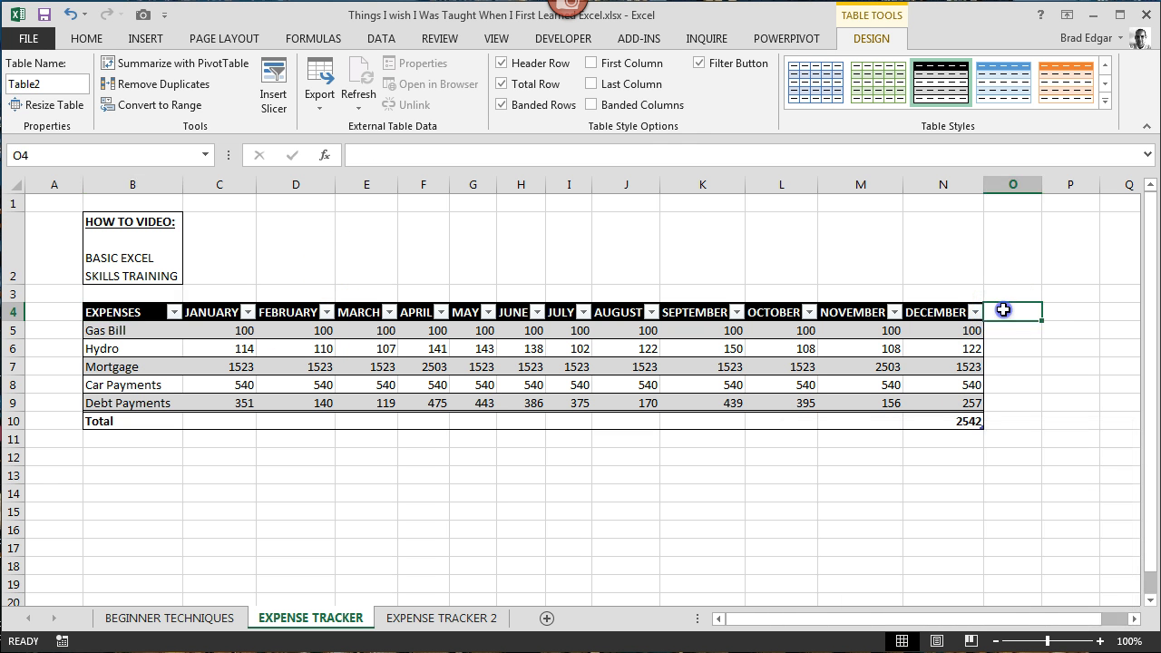
type("ANN")
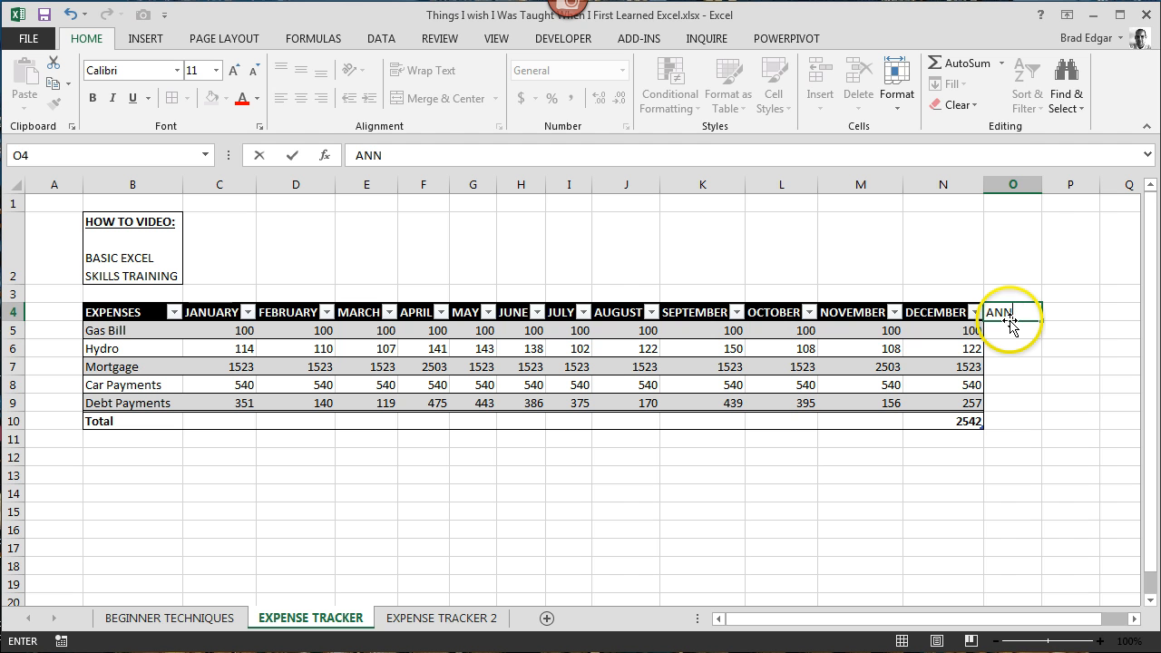
type("UAL EXPENSE")
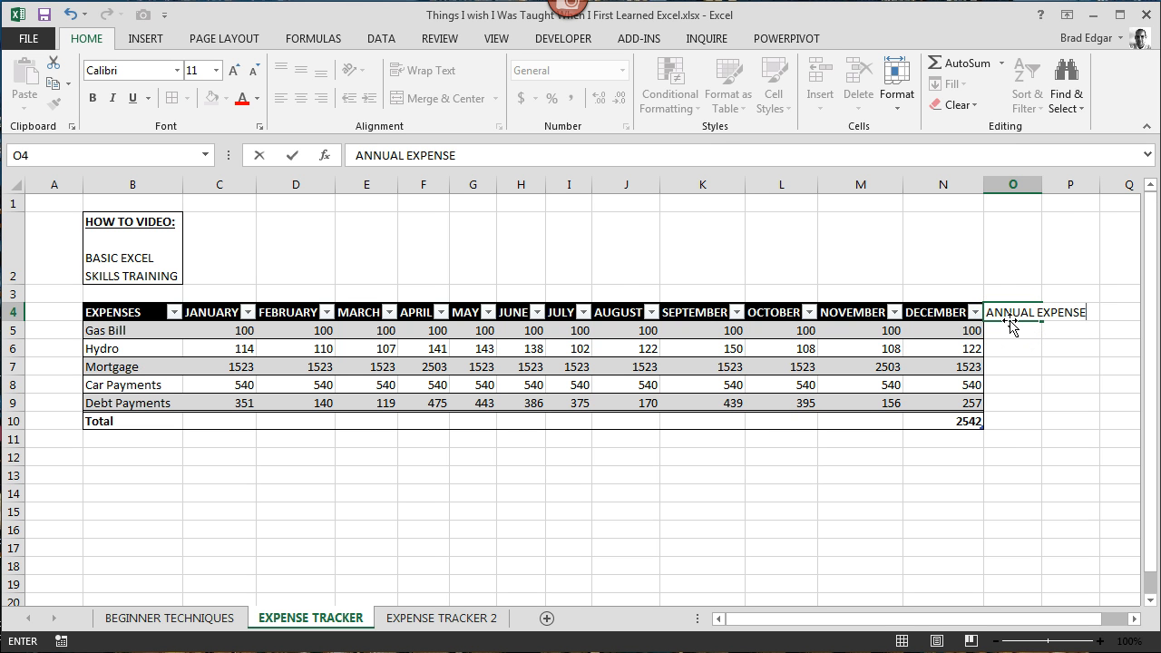
key("Return")
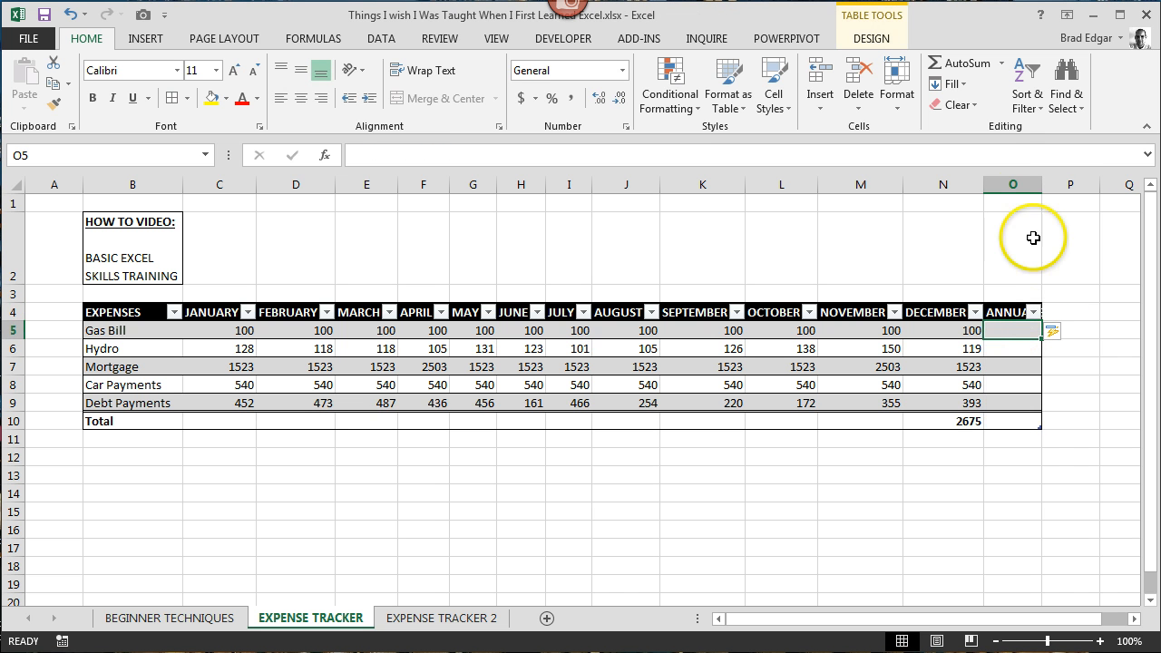
left_click_drag(1041, 186, 1065, 191)
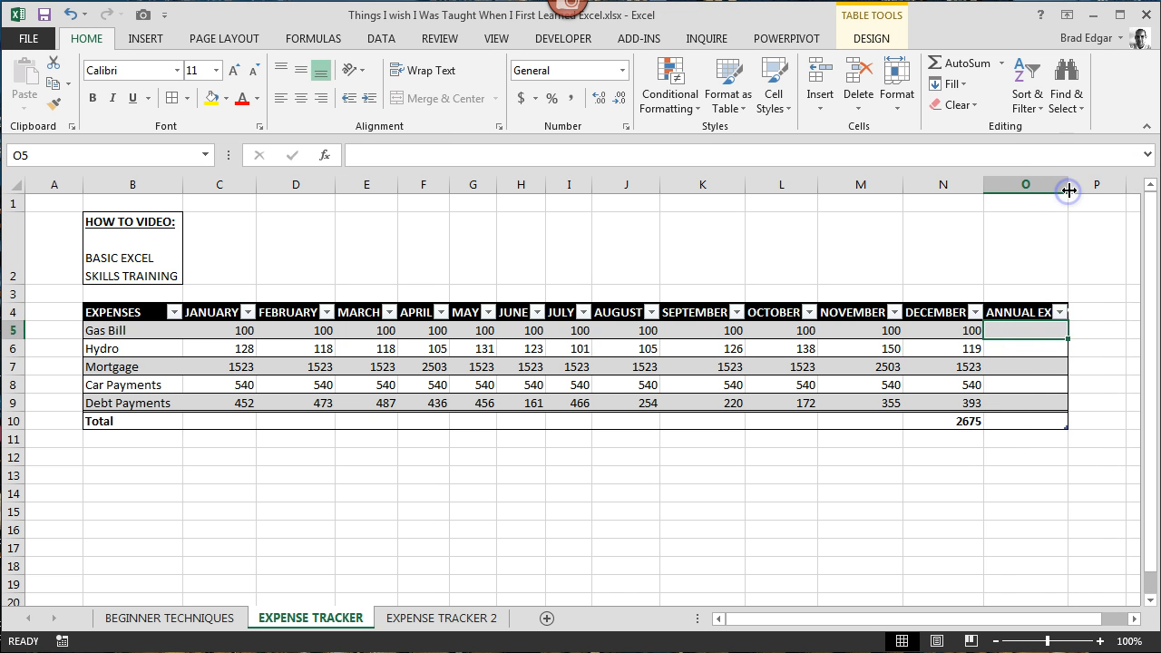
double_click(1065, 190)
left_click(1041, 330)
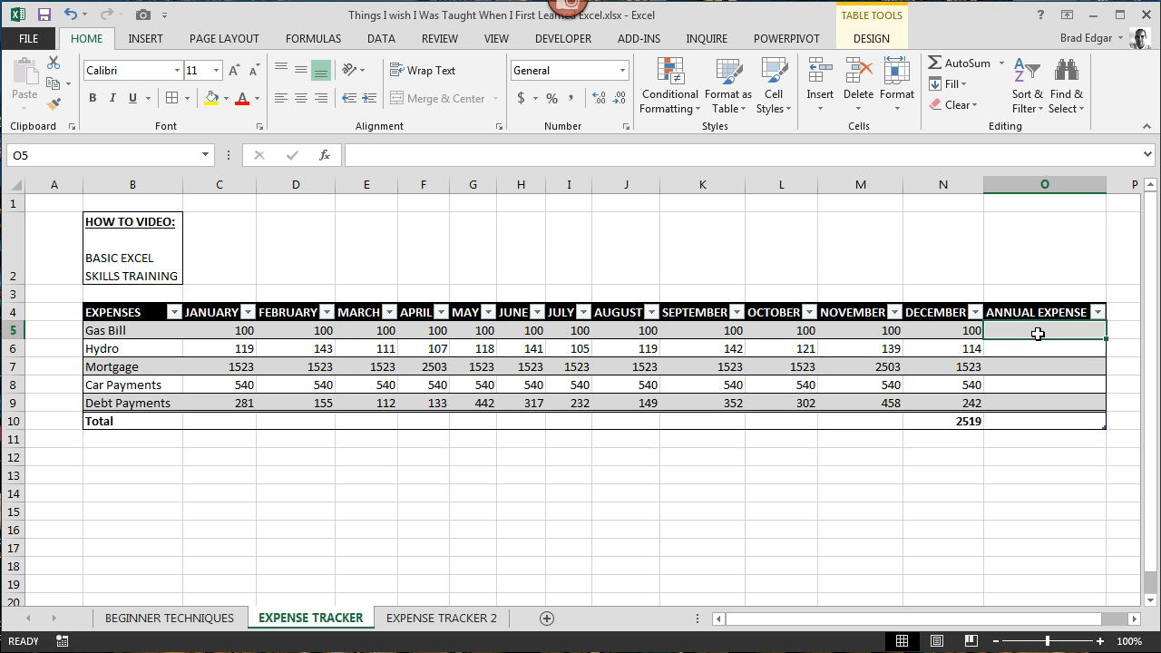
type("=")
key("Escape")
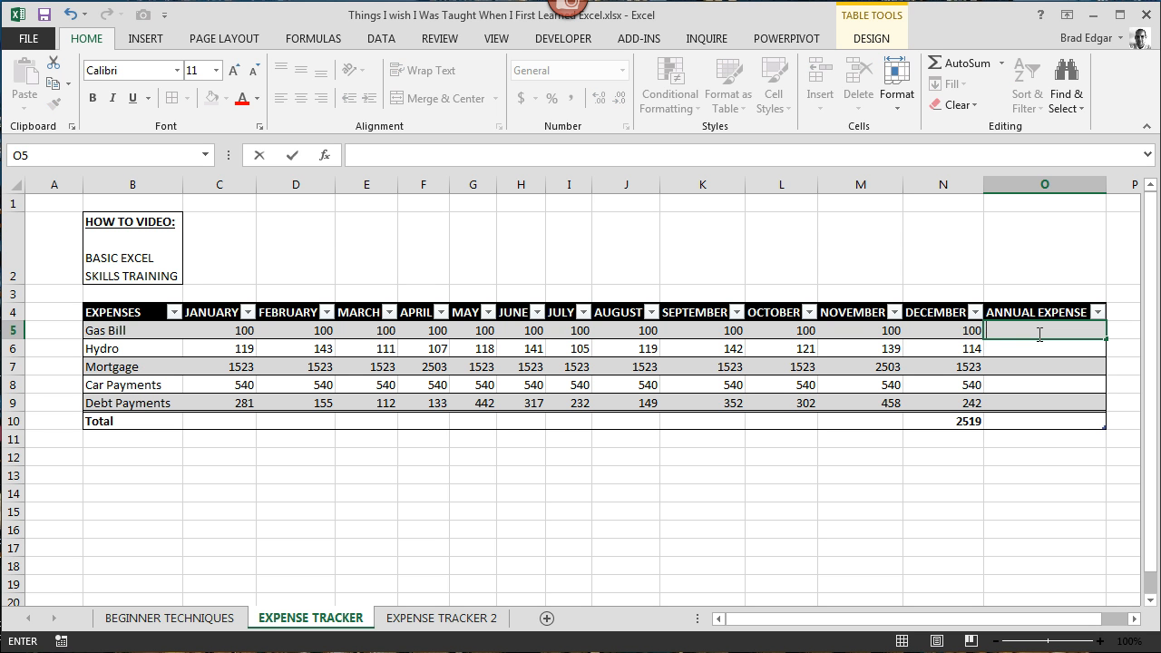
left_click(1034, 338)
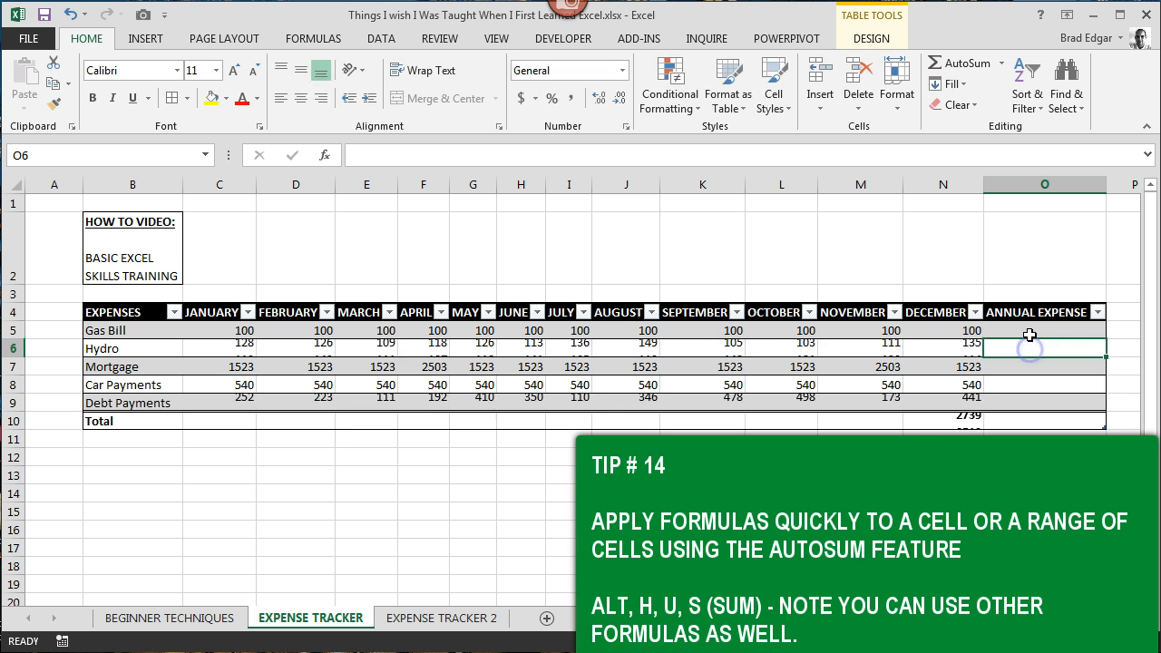
AutoSum the expense rows across O5:O10 in the ANNUAL EXPENSE column and delete the extra blank row above Total.
left_click_drag(1033, 341, 1038, 422)
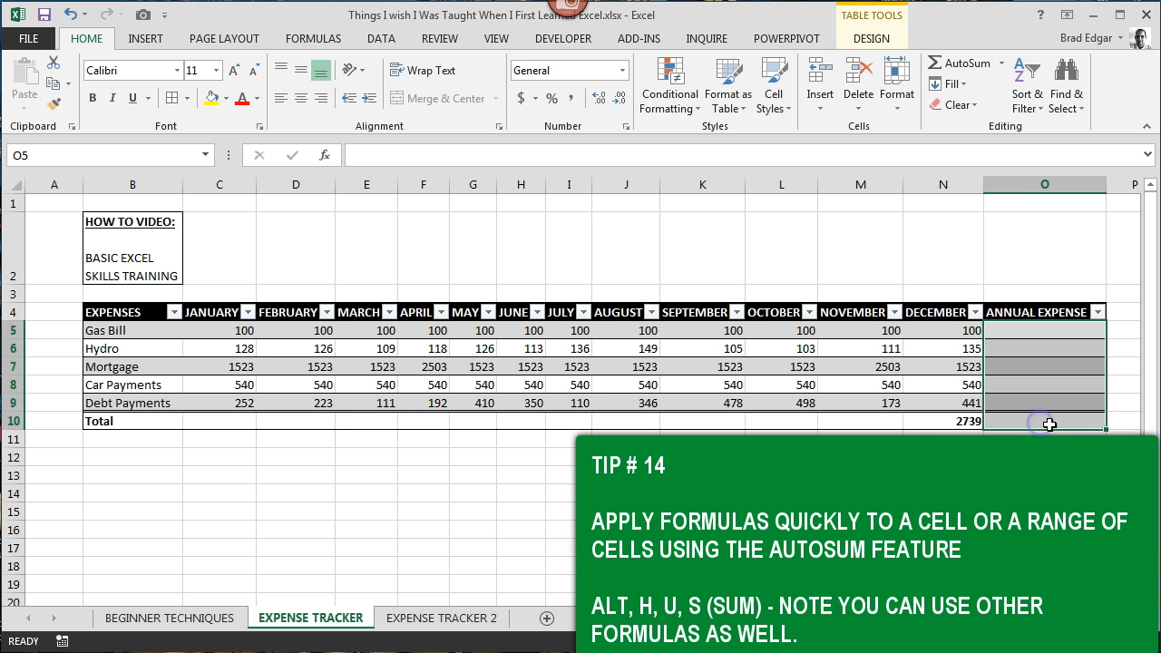
left_click(972, 63)
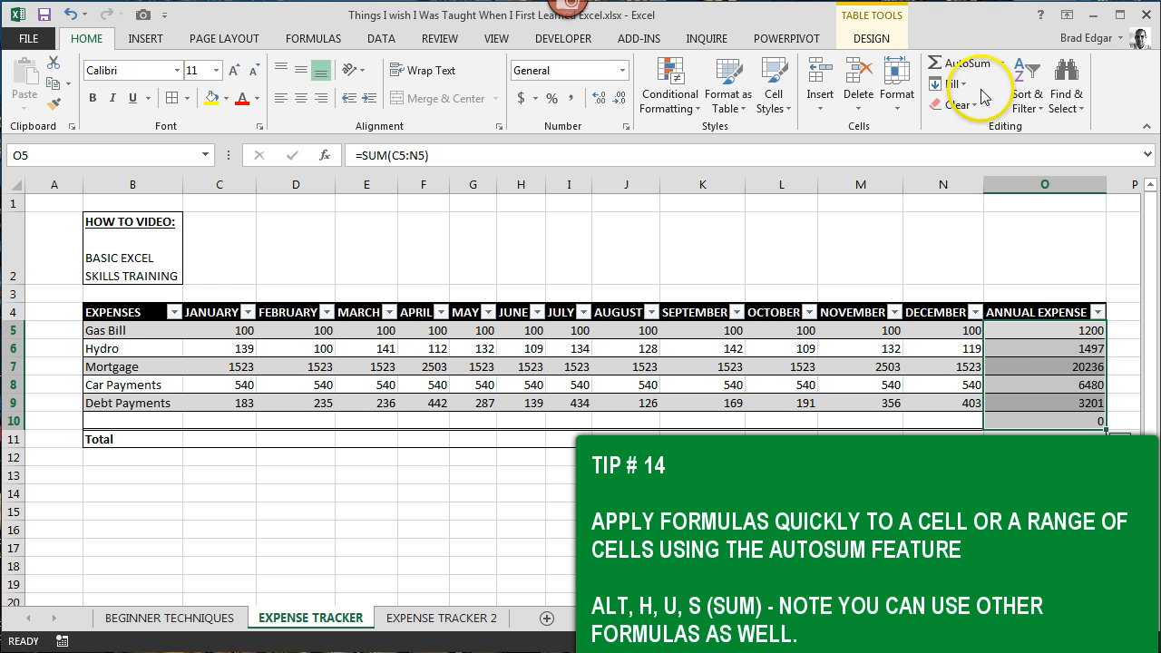
left_click(1083, 421)
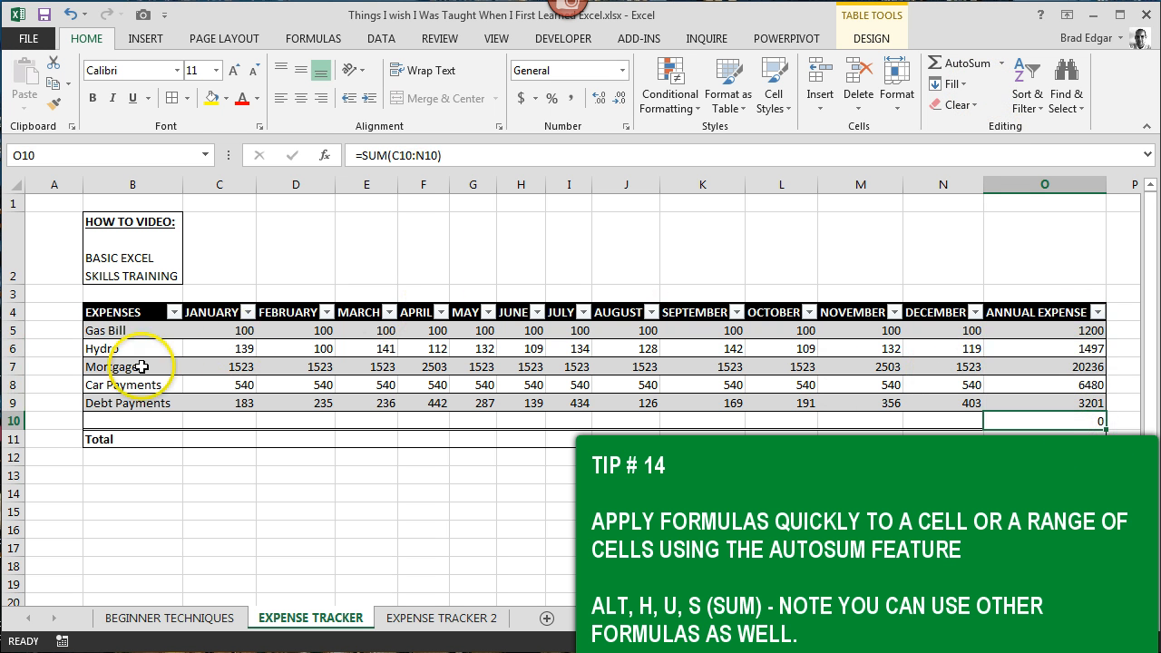
right_click(16, 422)
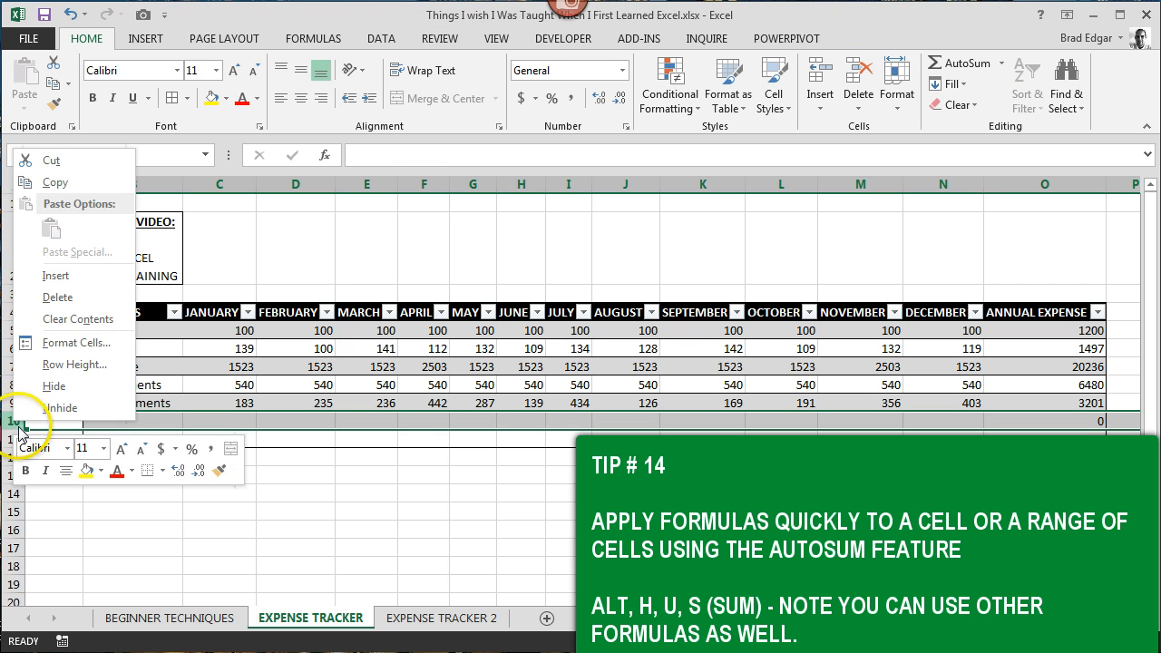
right_click(16, 423)
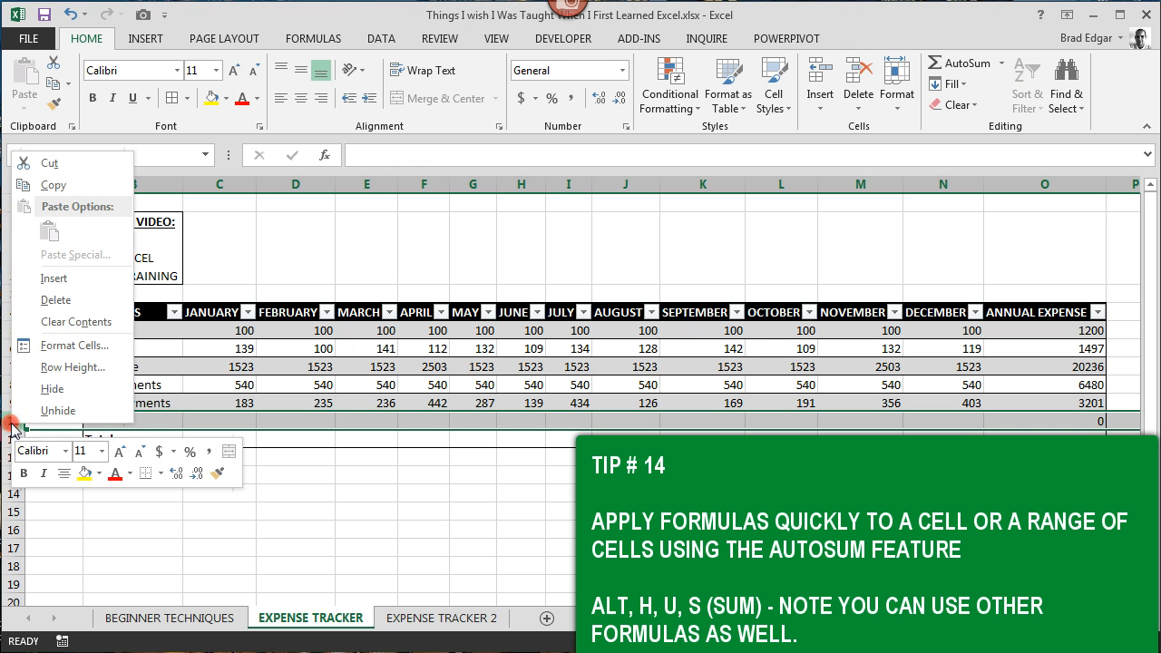
left_click(56, 300)
AutoSum the Total row, first in O10 and across every month and the annual column in C10:O10.
left_click(1059, 420)
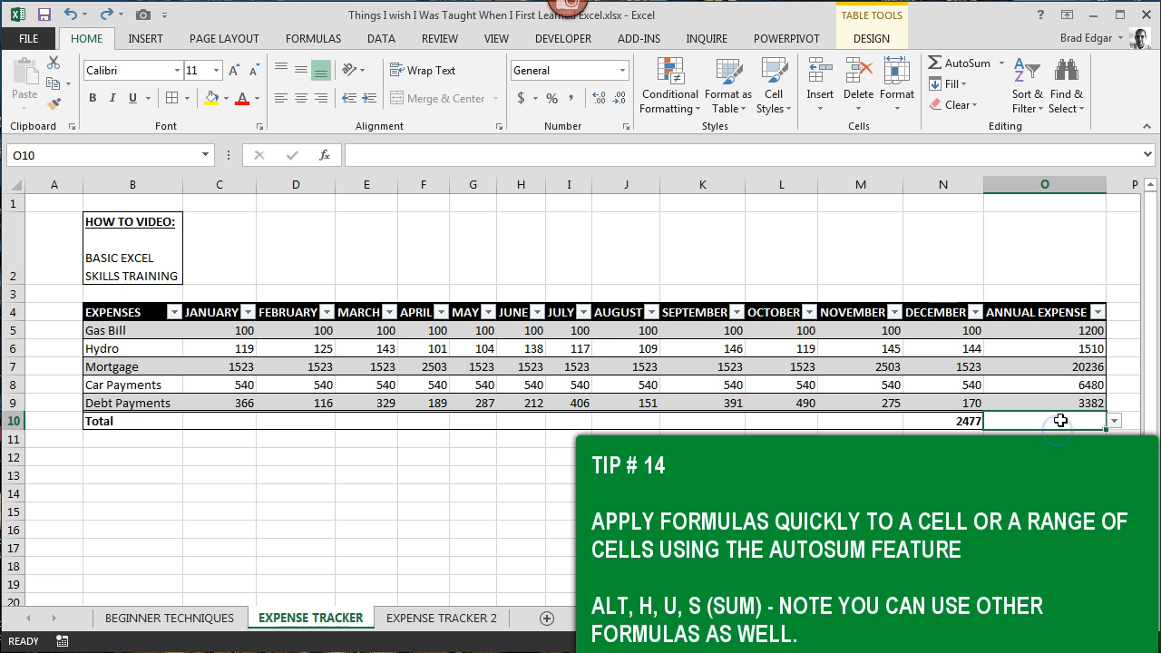
left_click(959, 65)
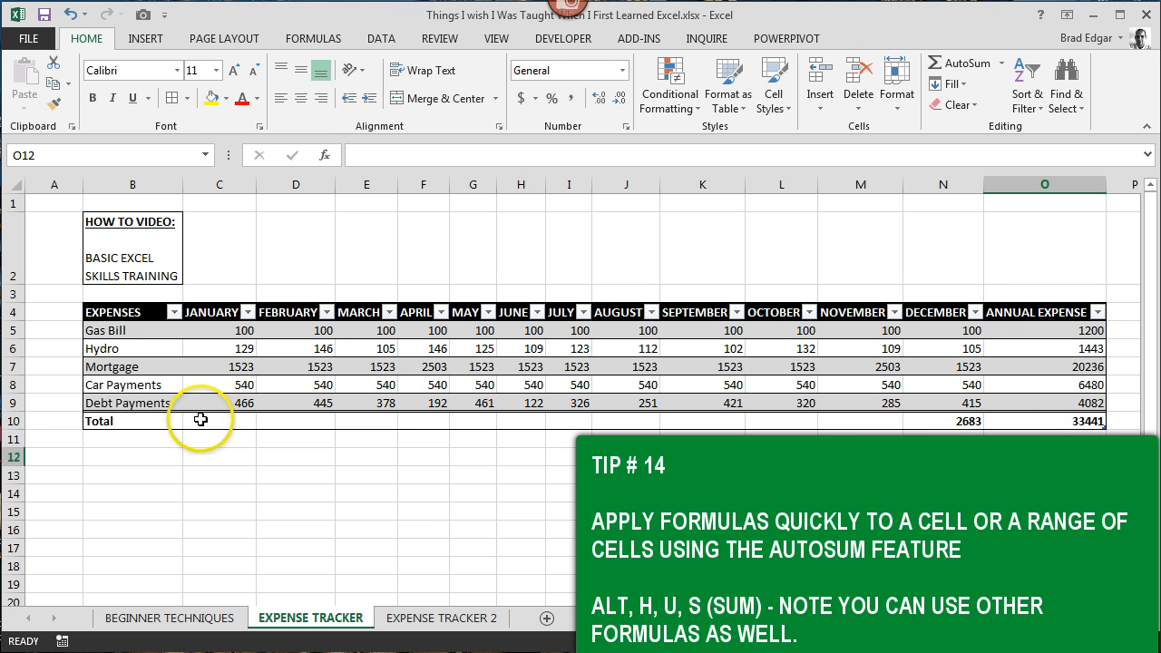
left_click_drag(203, 421, 1047, 420)
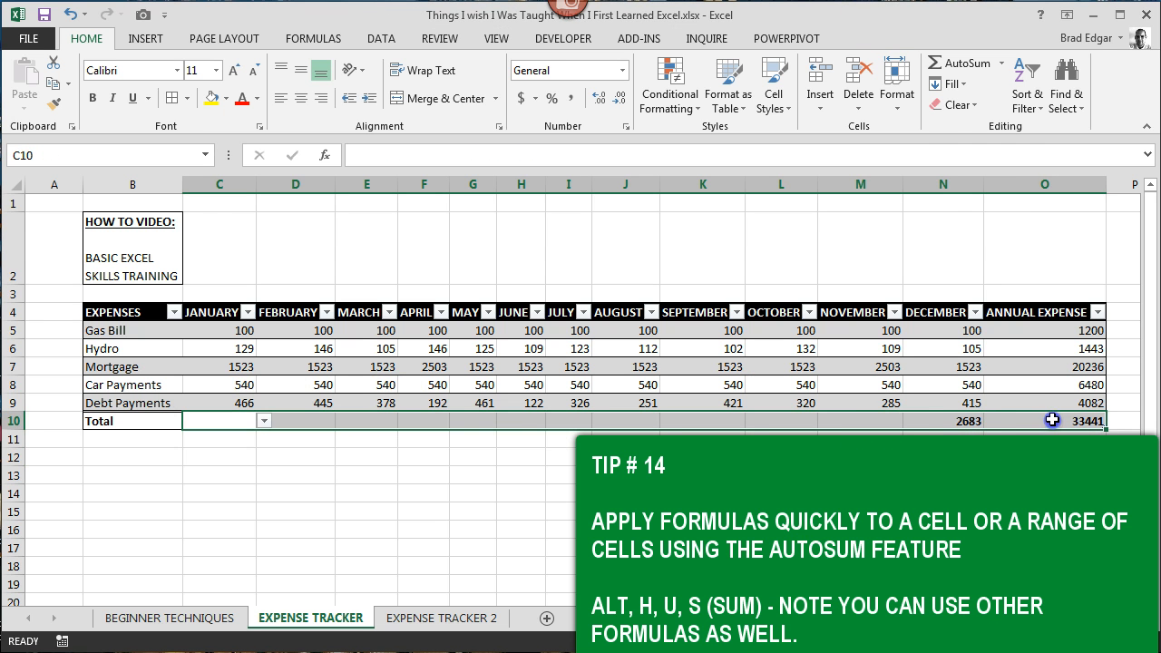
left_click(969, 65)
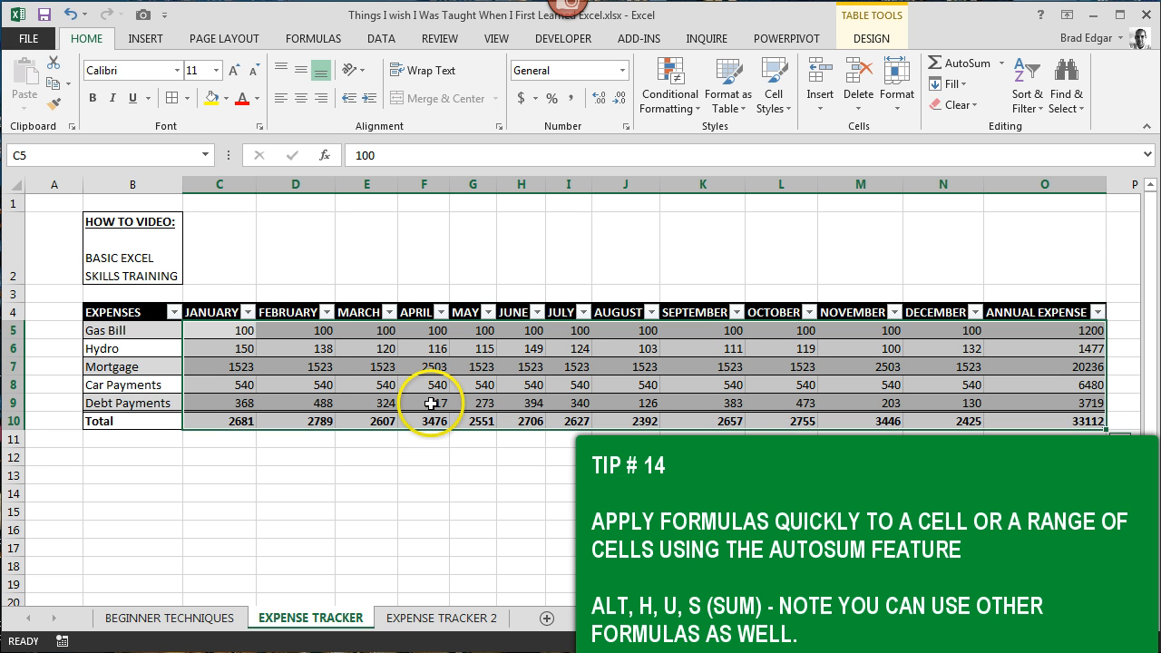
Format the figures in C5:O10 as Currency and autofit columns B through O to their contents.
left_click(622, 72)
left_click(601, 180)
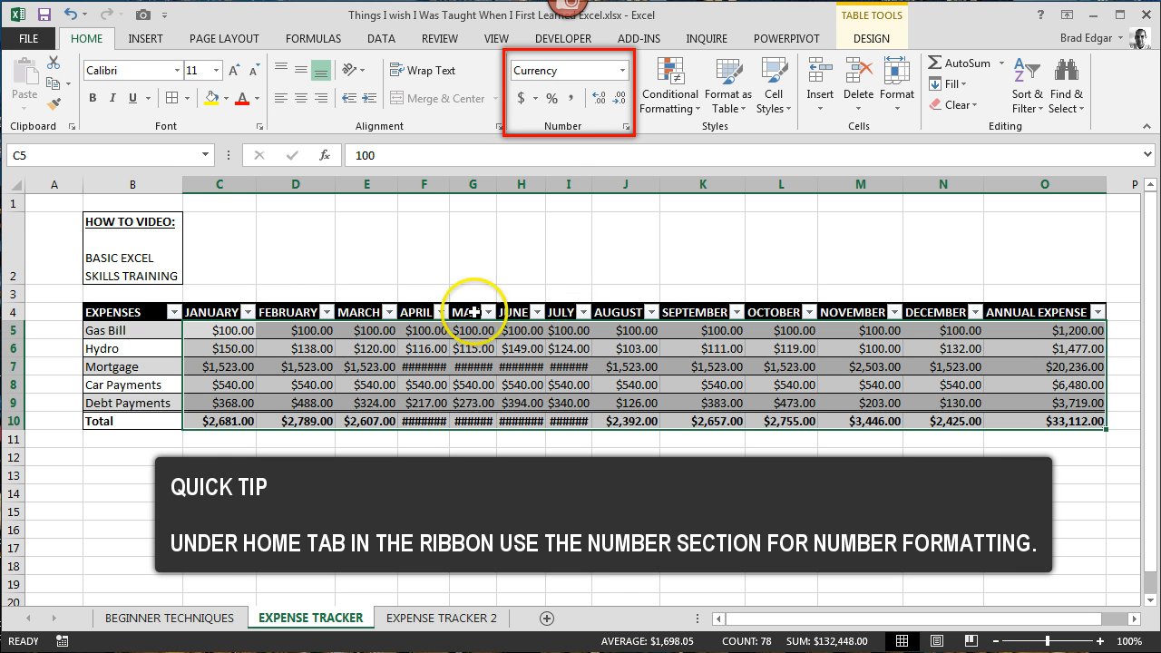
left_click_drag(159, 181, 1015, 179)
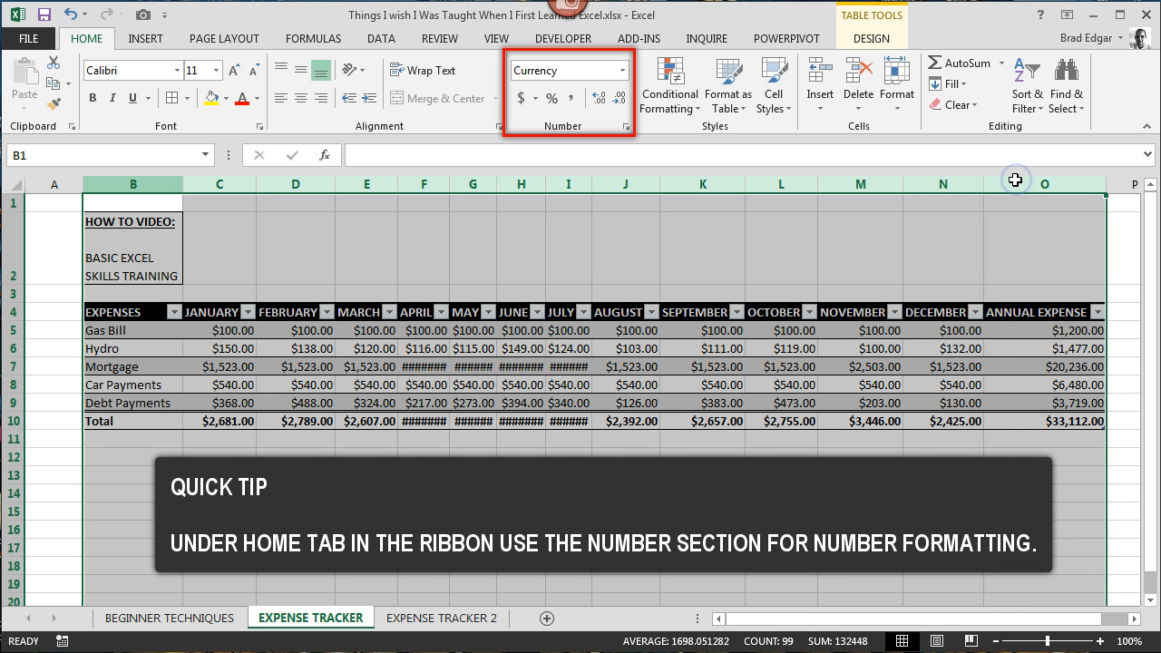
double_click(661, 184)
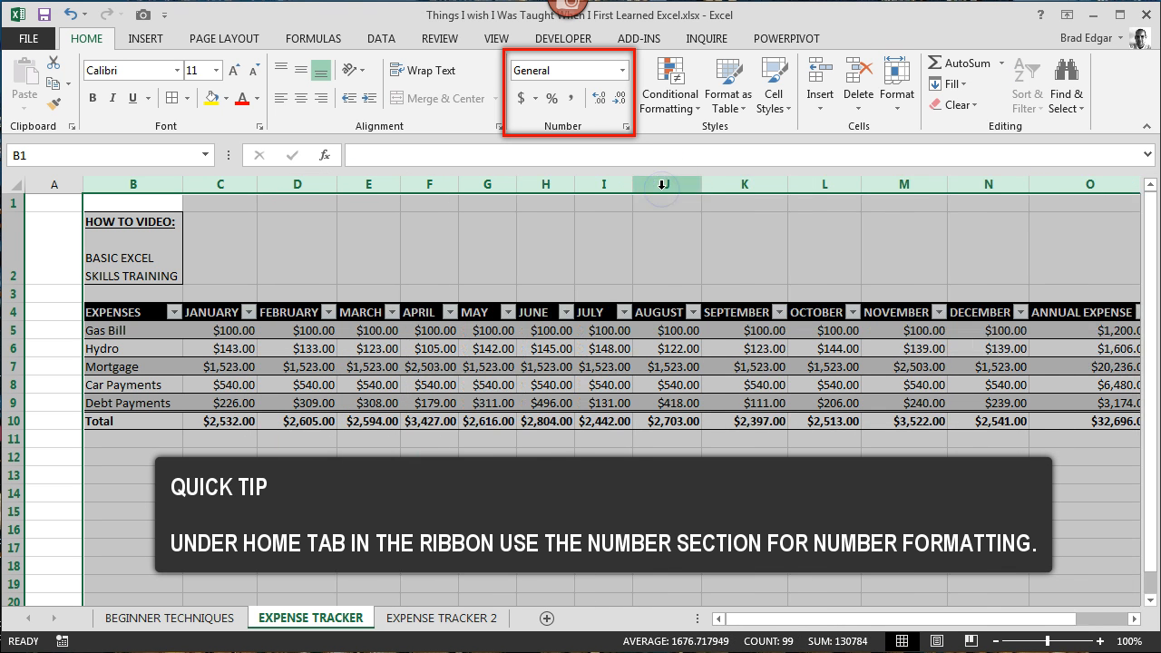
scroll(611, 450, "down", 1)
left_click(611, 449)
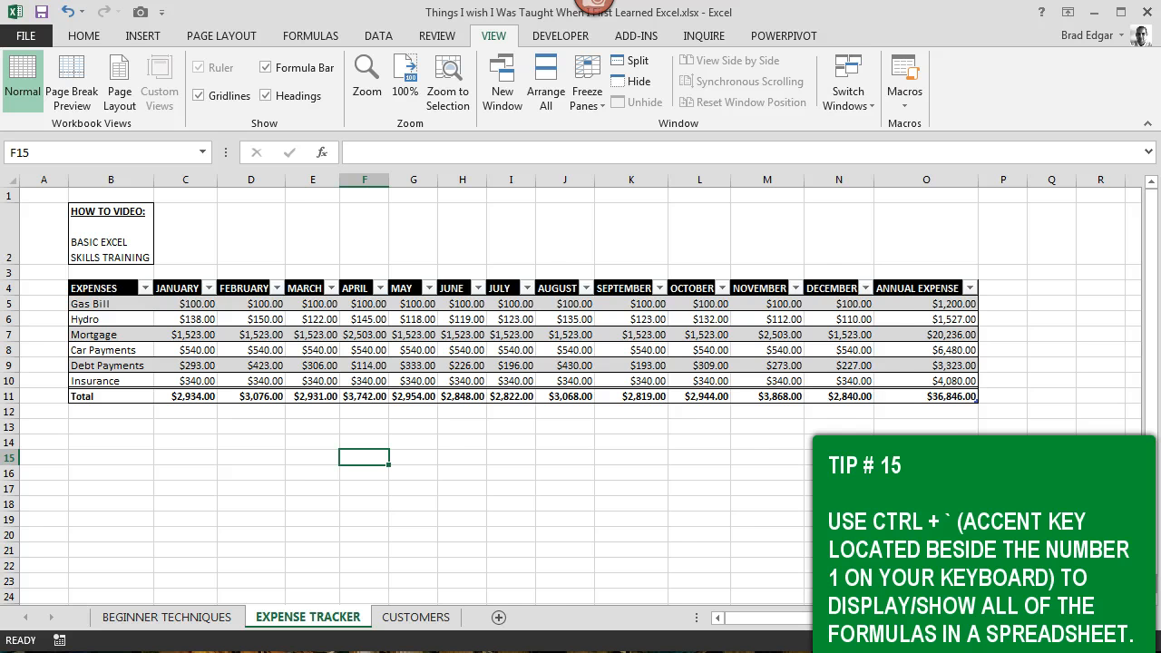
Display all formulas in the EXPENSE TRACKER sheet and switch back to showing values.
key("ctrl+grave")
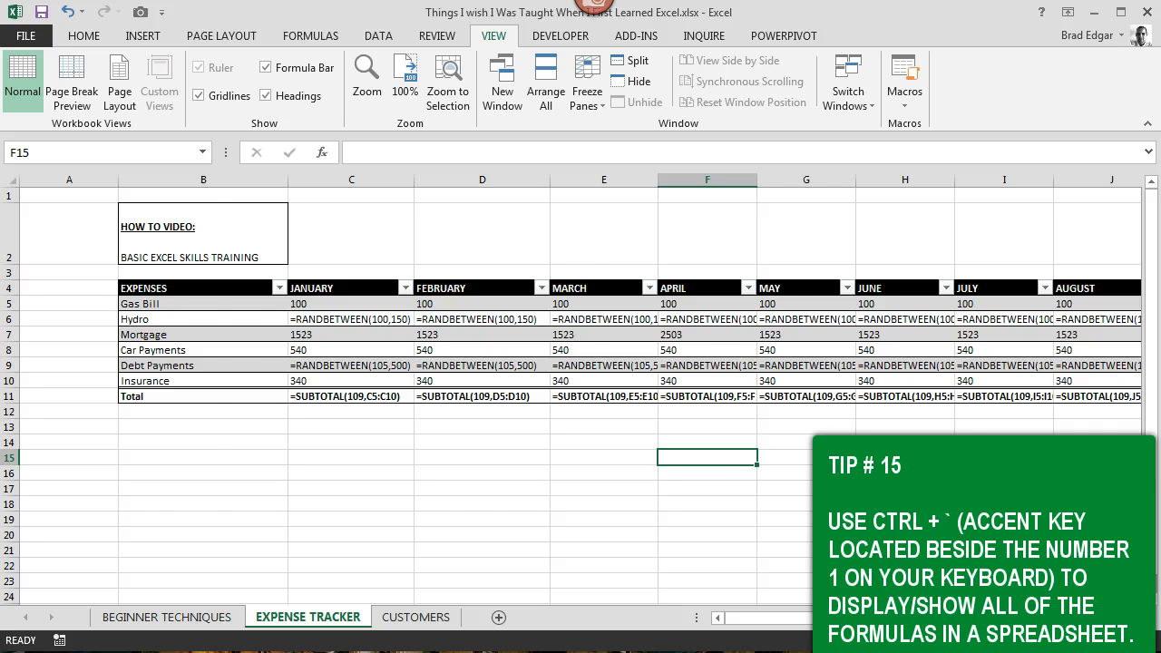
key("ctrl+grave")
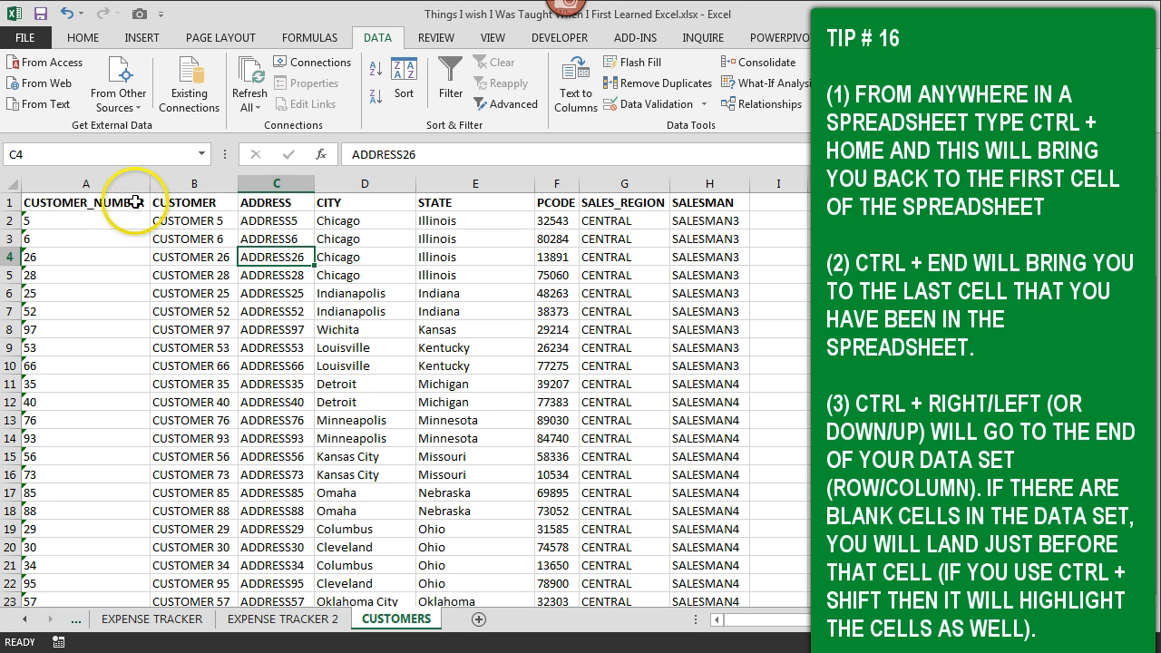
Jump between the first and last cells of the CUSTOMERS sheet, extending a selection from A1 over the whole data set along the way.
key("ctrl+Home")
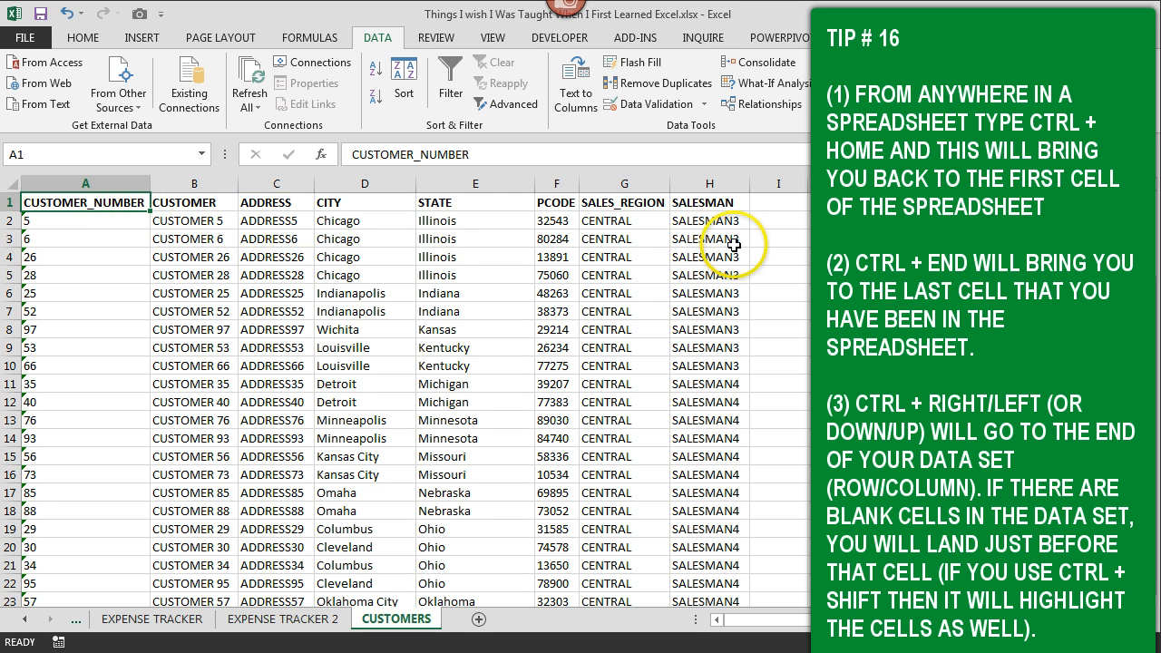
key("ctrl+shift+Right")
key("ctrl+shift+Down")
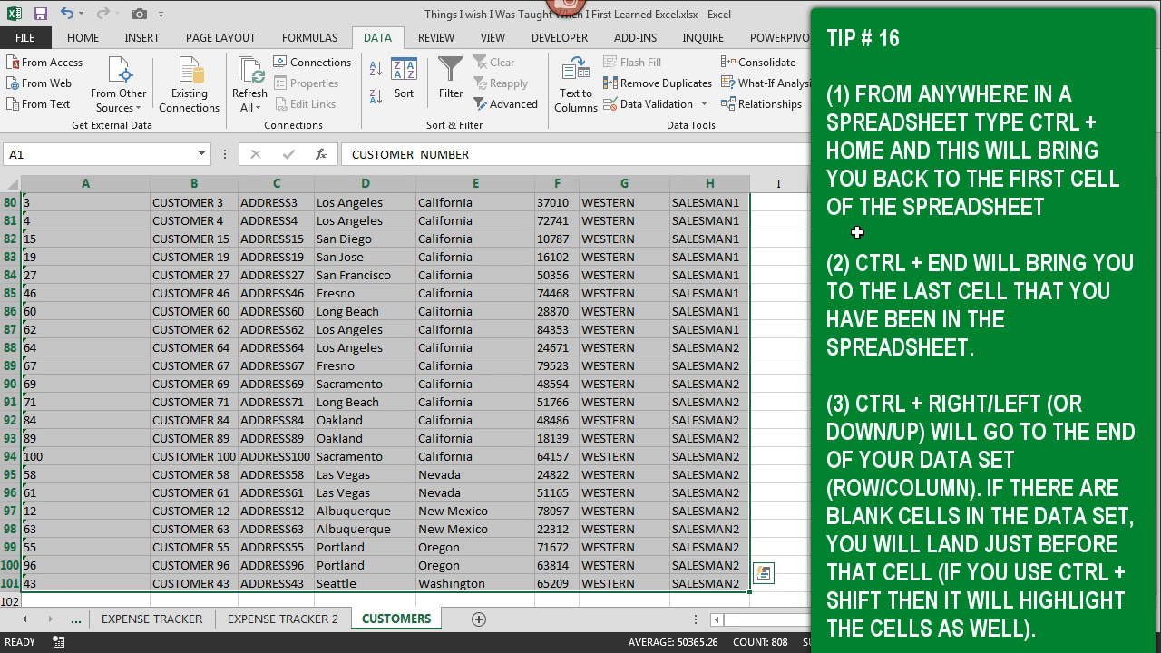
key("ctrl+Home")
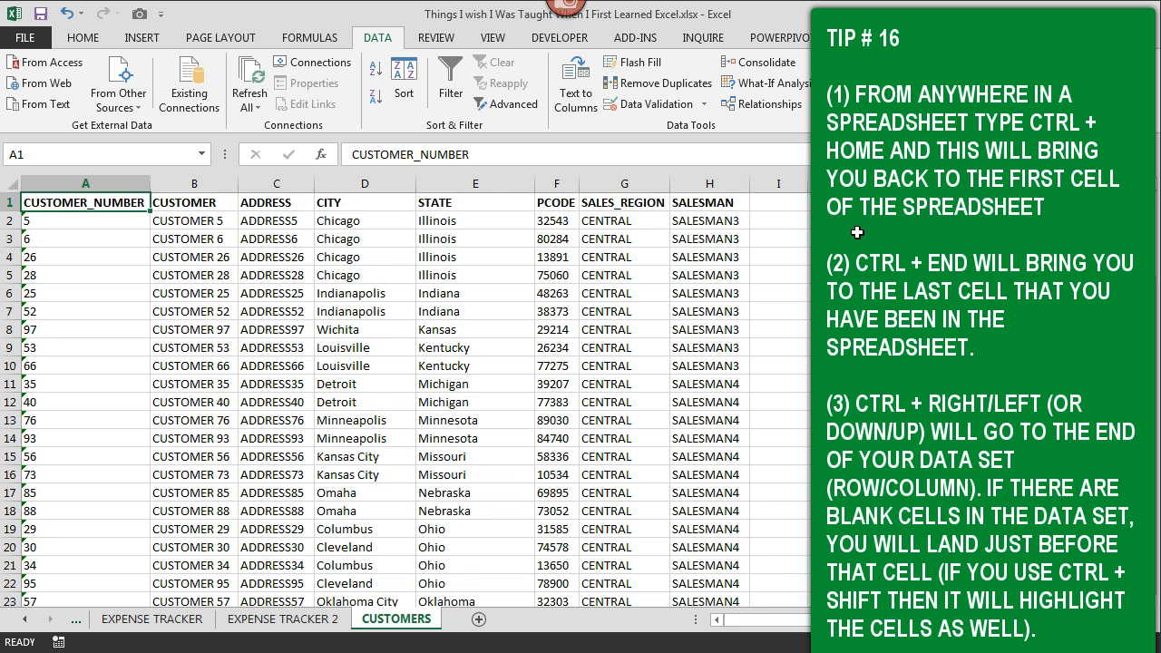
key("ctrl+End")
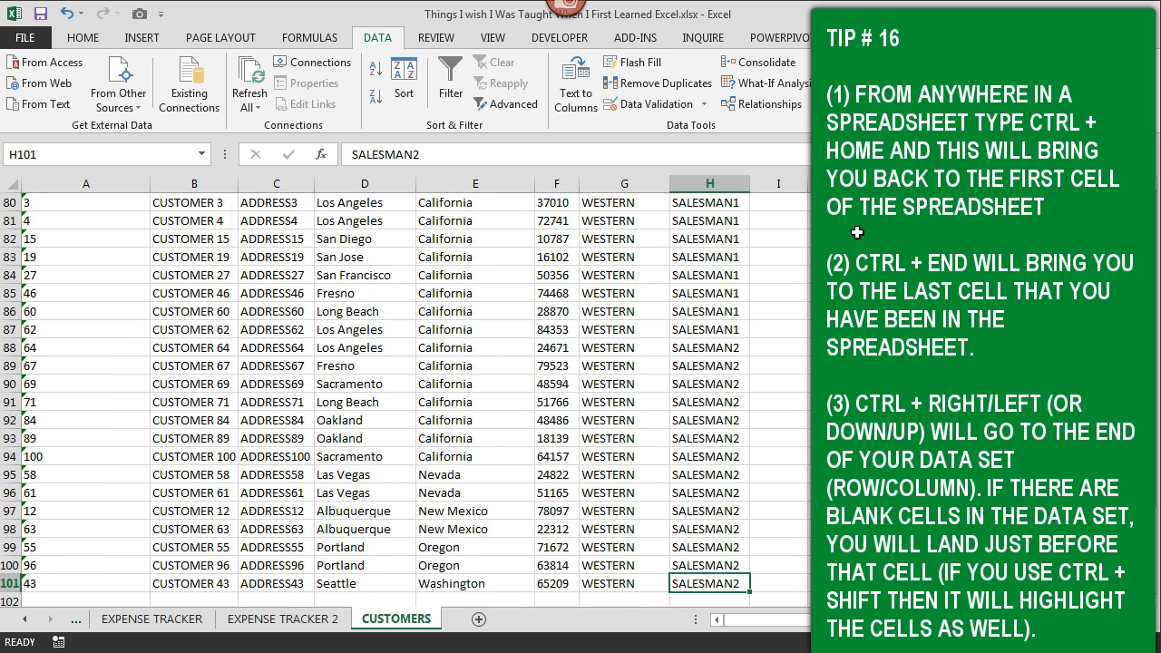
key("ctrl+Home")
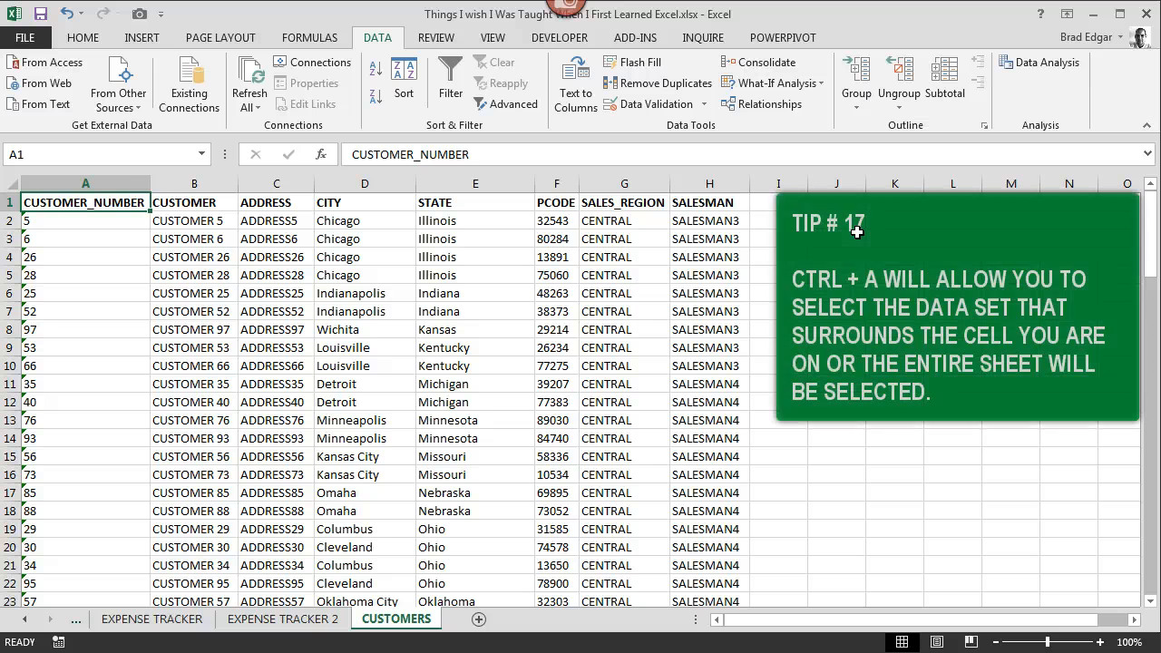
Select the whole customer data set from cell B3 and create named ranges from its top row only, excluding the left column.
key("Down")
key("Right")
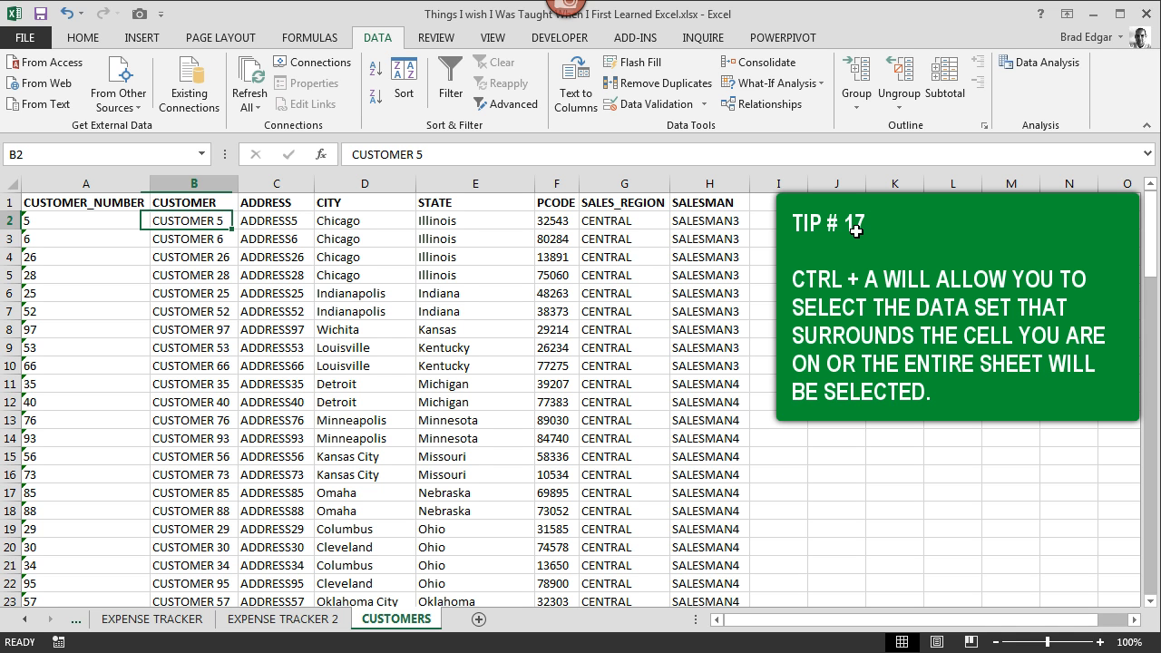
key("Down")
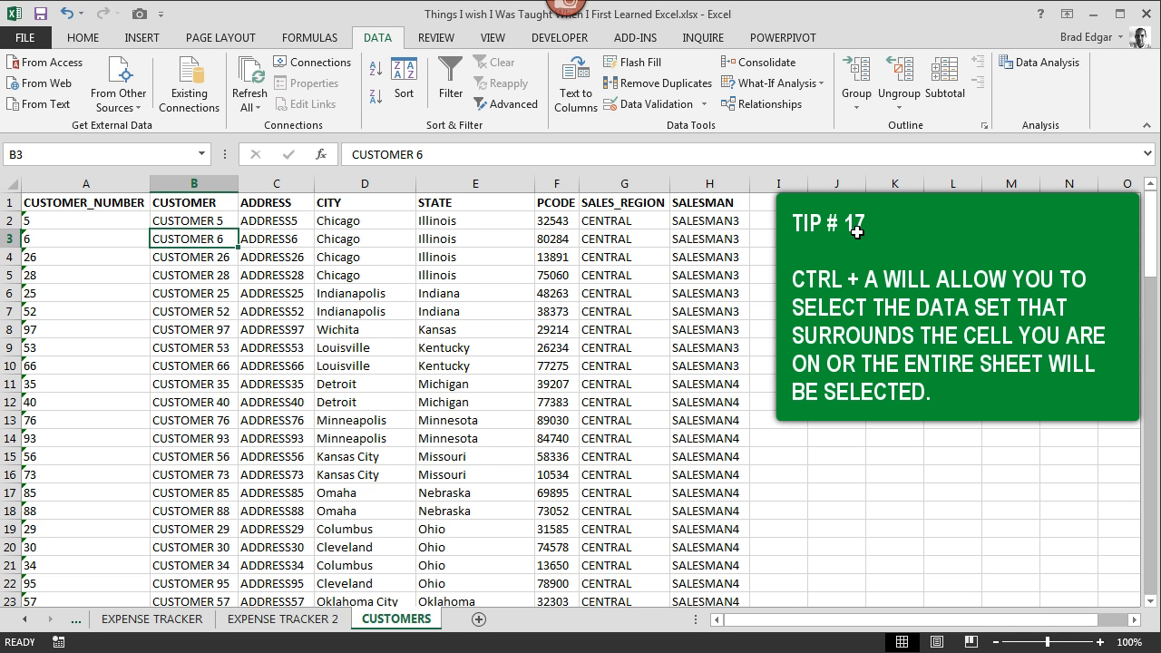
key("ctrl+a")
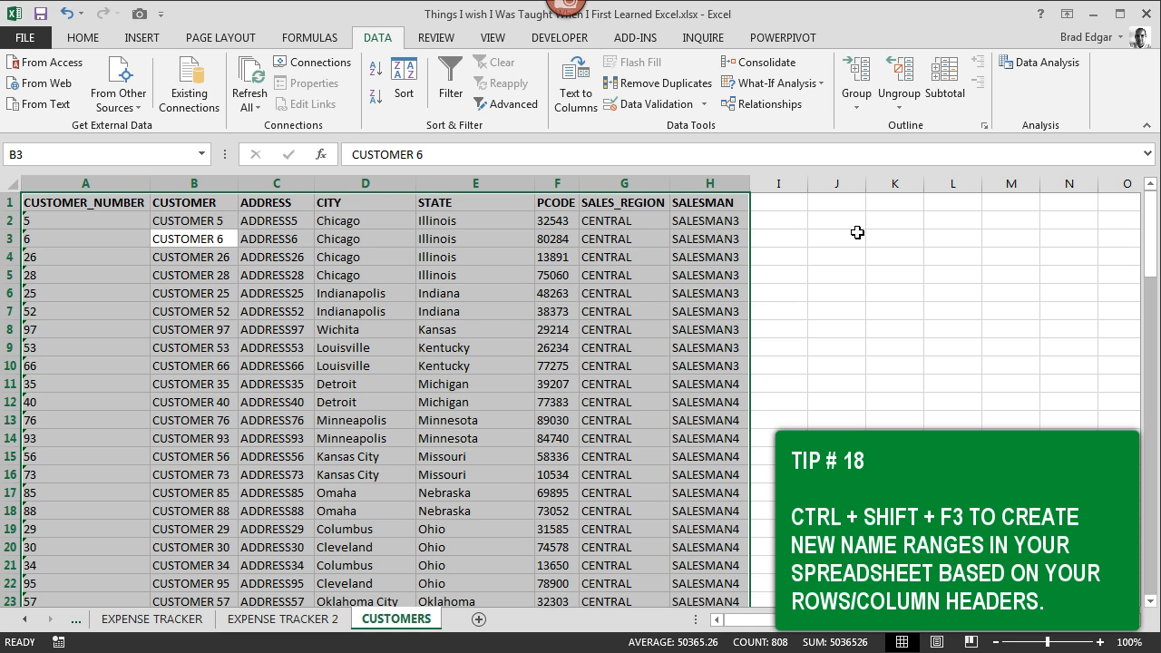
key("ctrl+shift+F3")
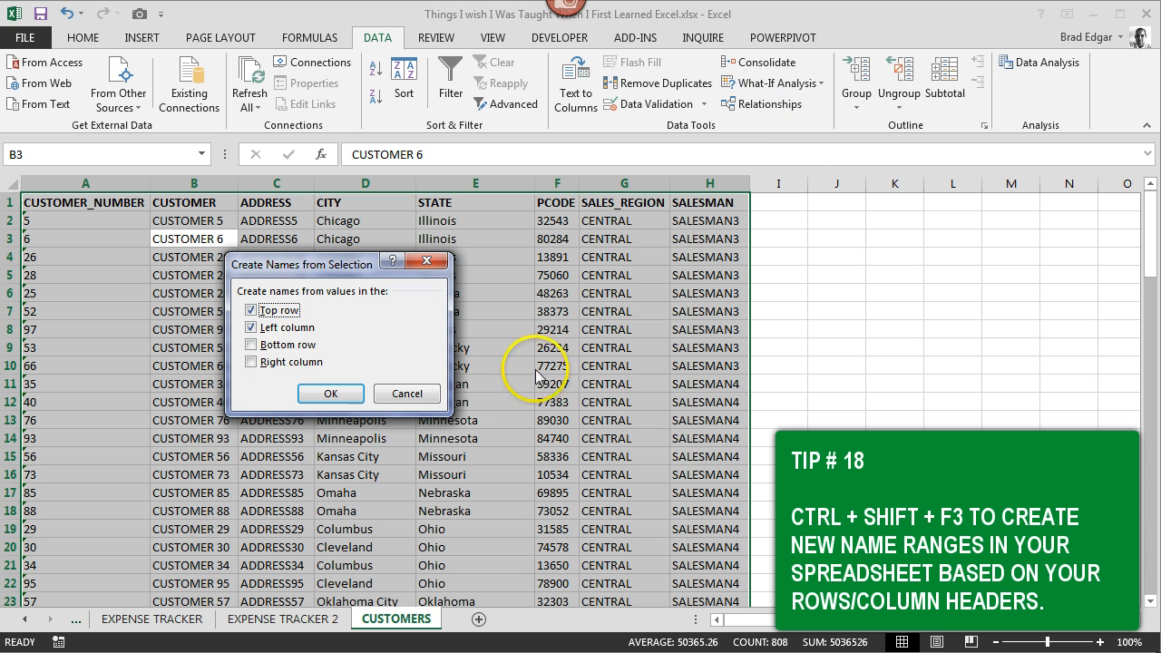
left_click(249, 328)
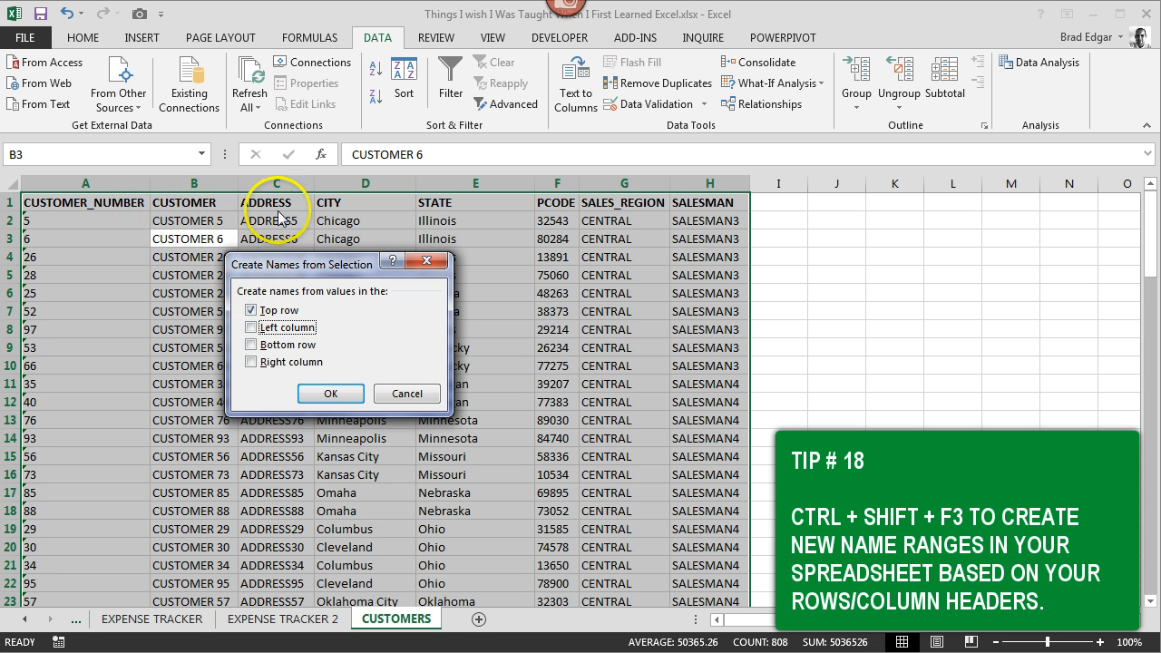
left_click(332, 394)
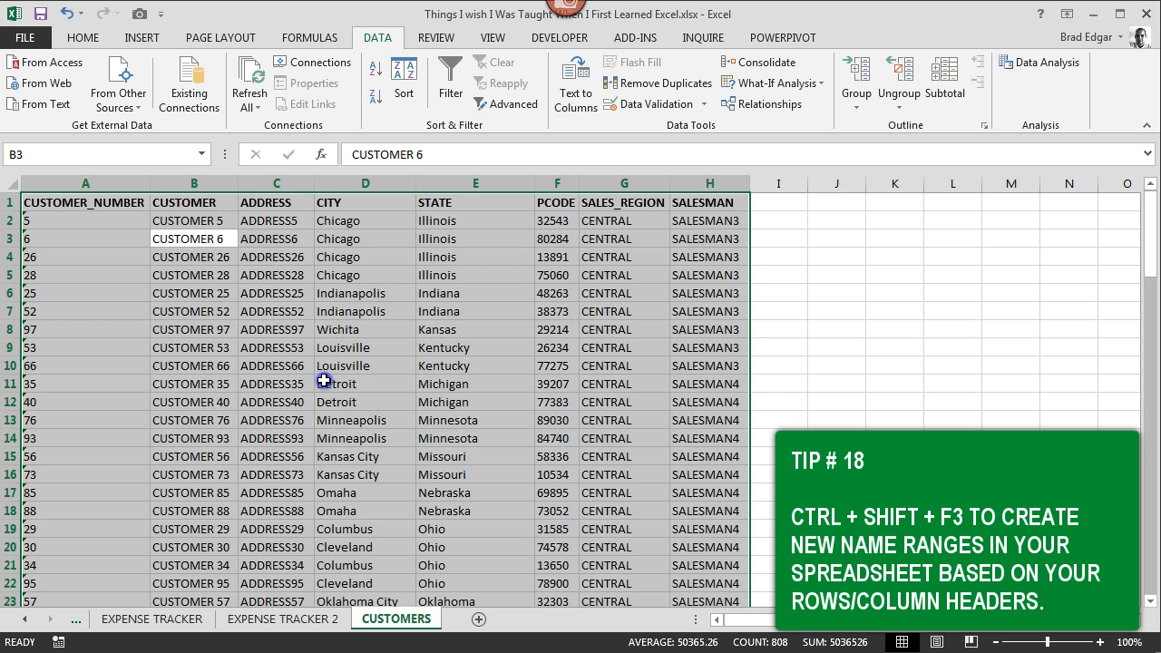
left_click(324, 382)
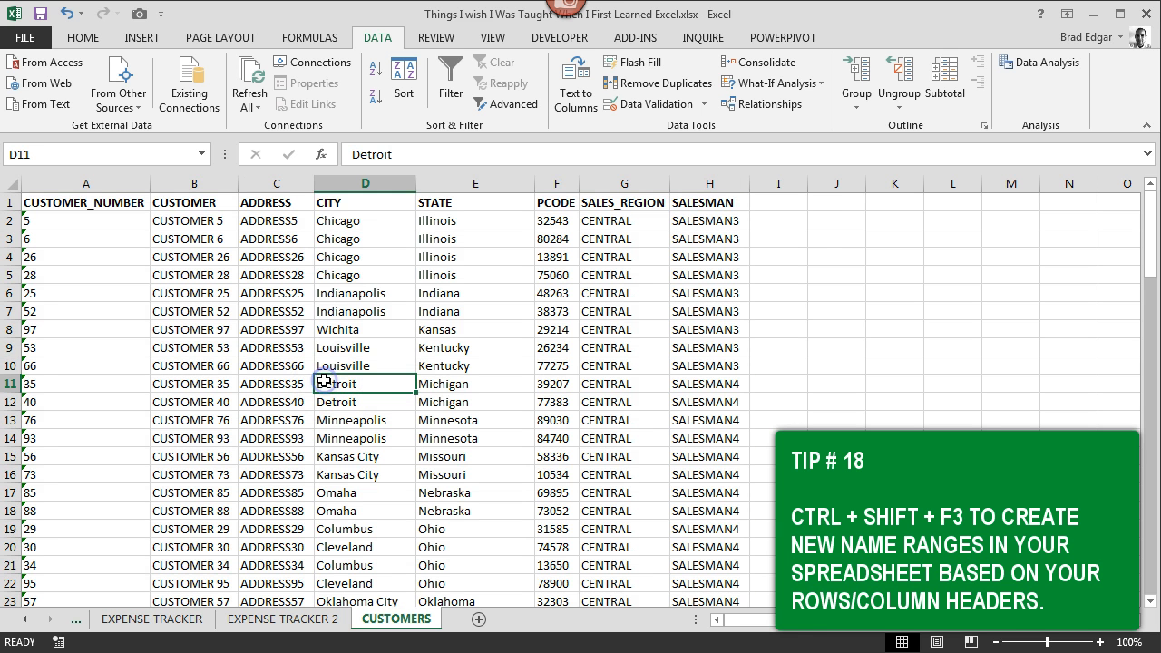
Enter the formula =COUNTA(CUSTOMER_NUMBER) in J2 to count the customer numbers using the named range.
left_click(842, 221)
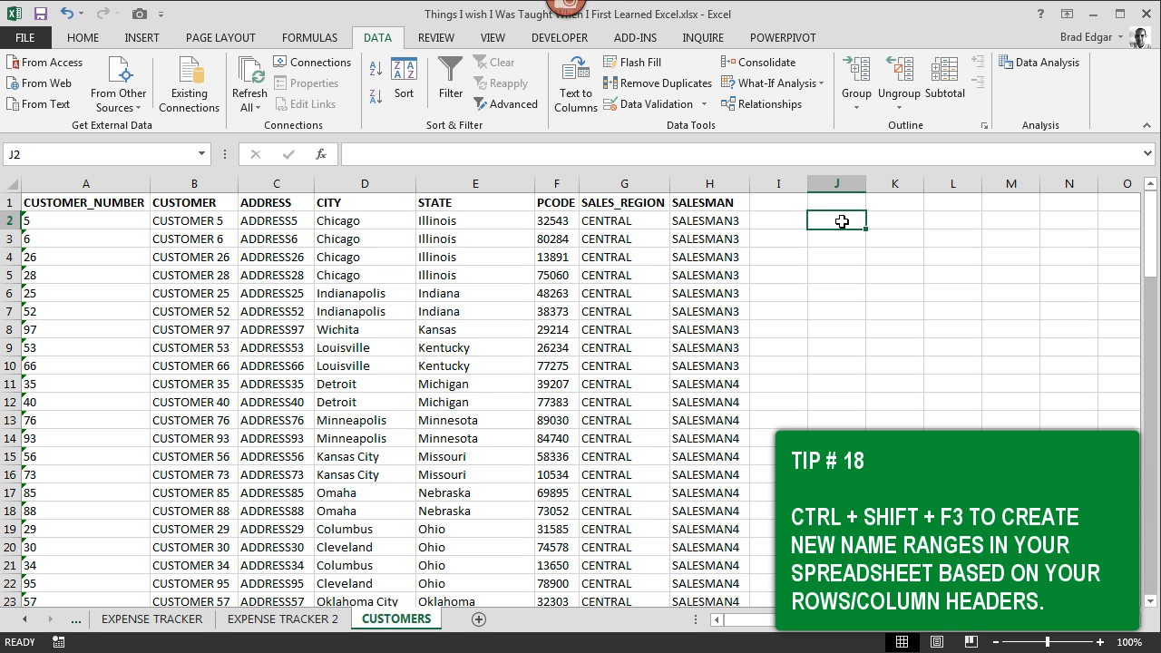
type("=")
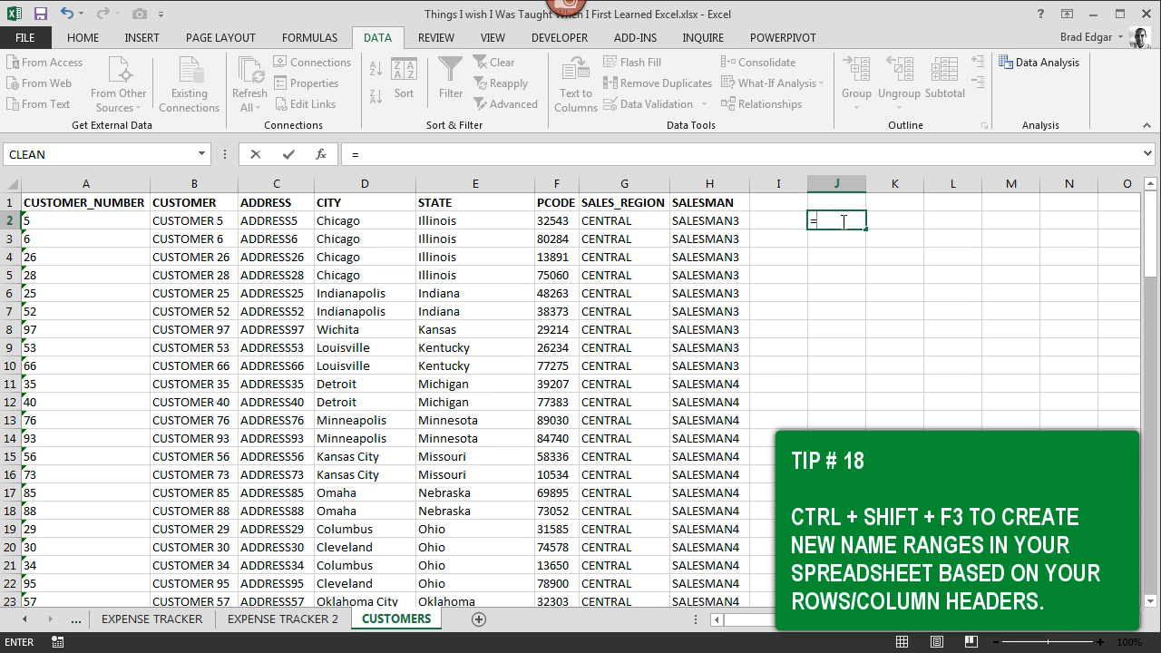
type("COUNTA")
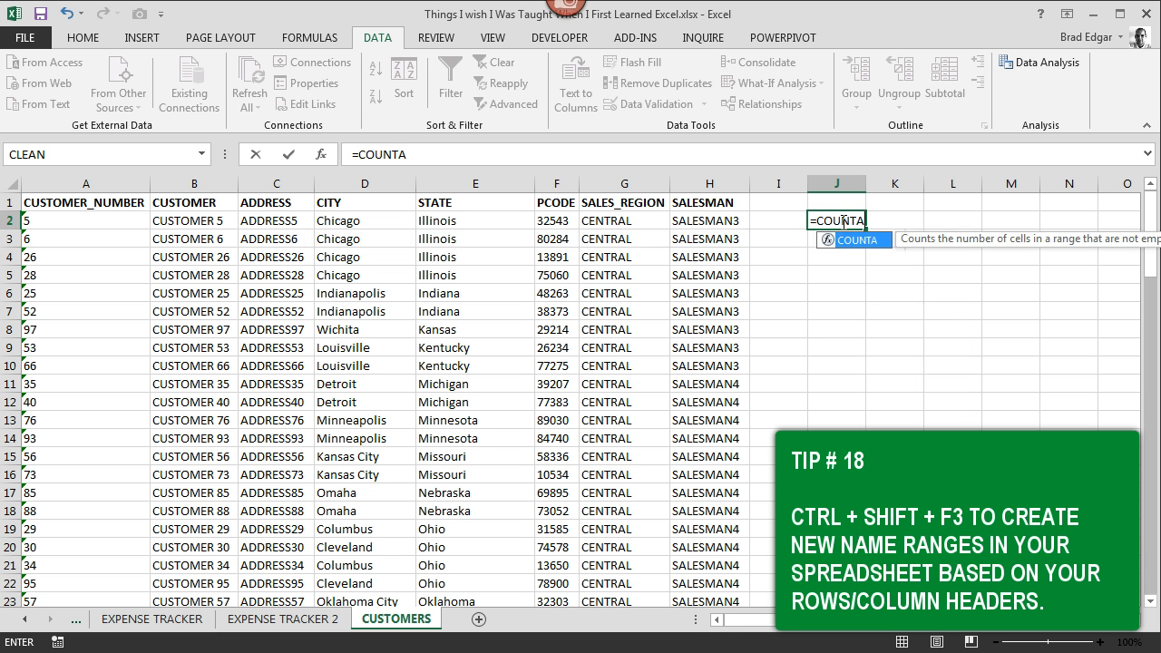
type("(CUSTOMER)")
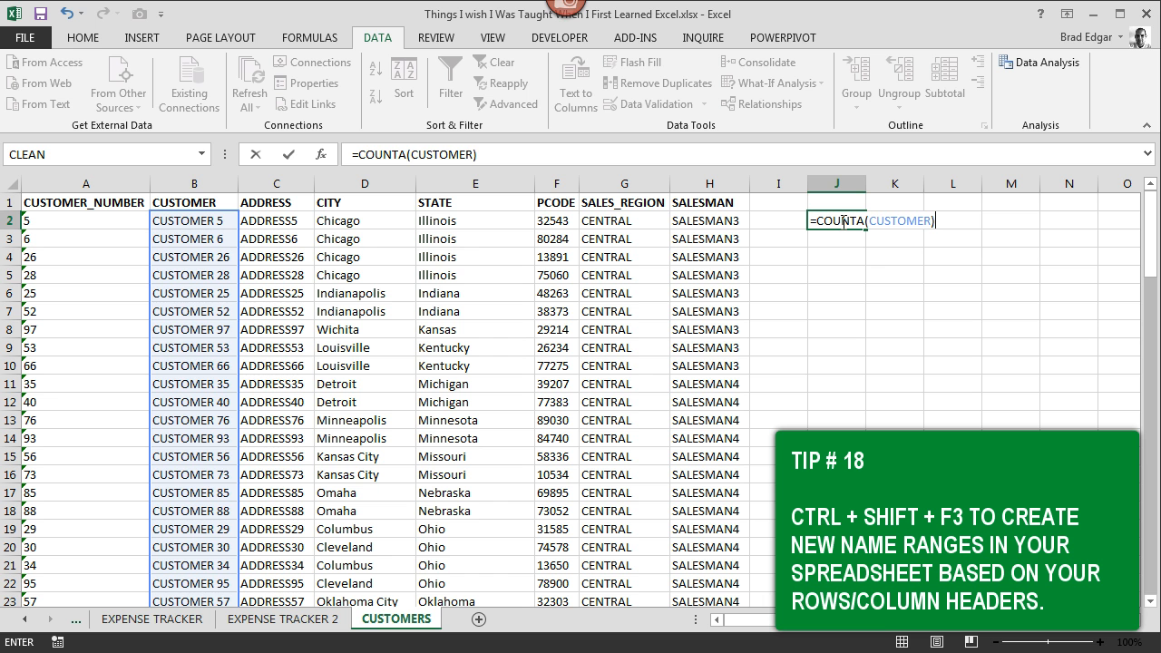
key("BackSpace")
type("N")
key("BackSpace")
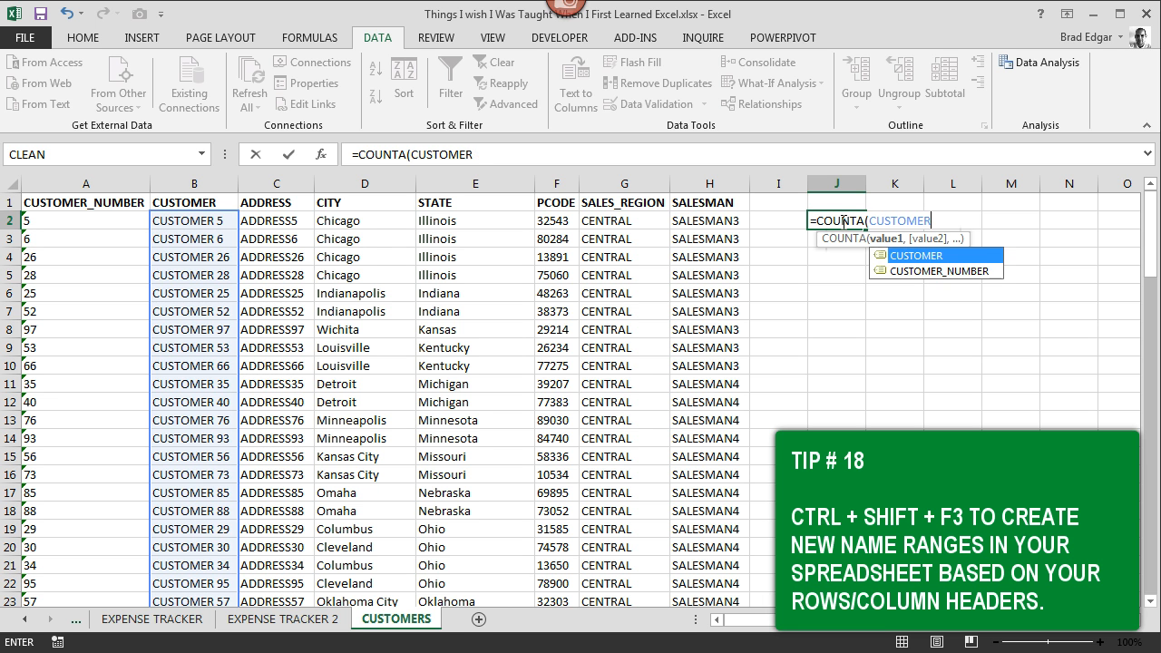
type("_NUMBER)")
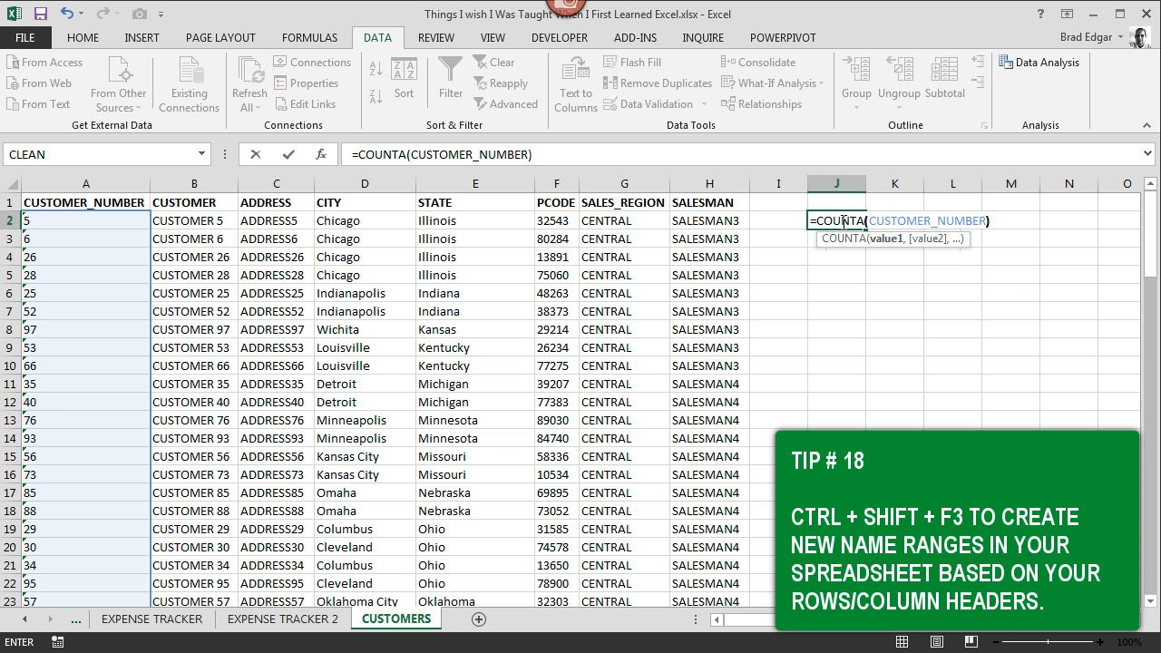
key("Return")
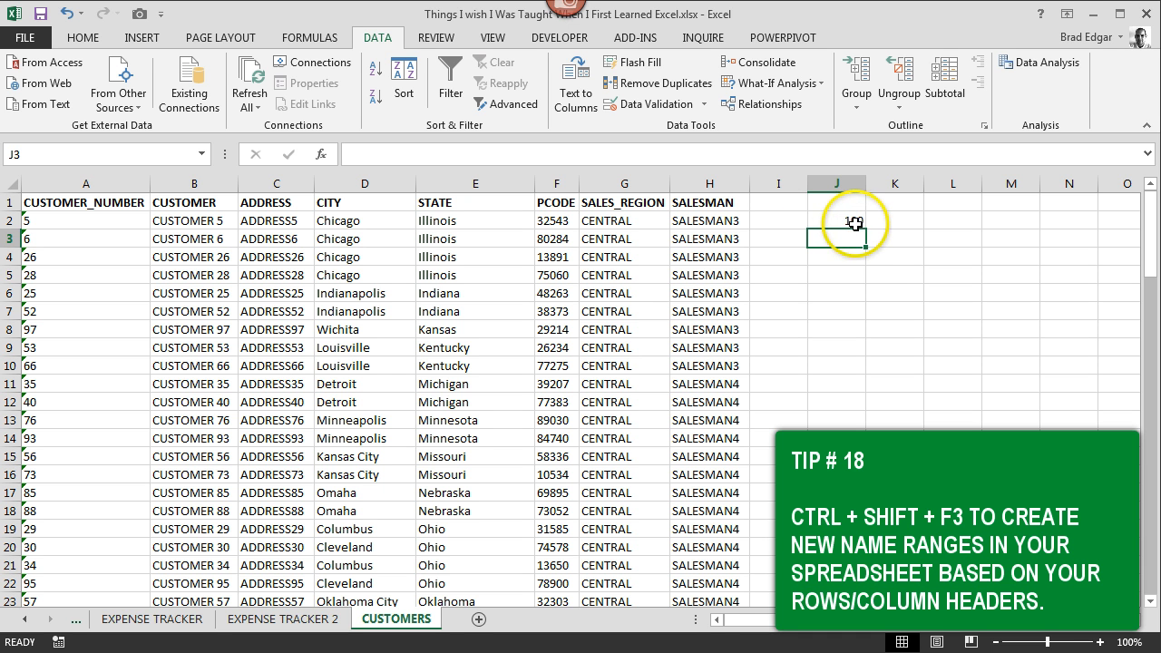
left_click(854, 223)
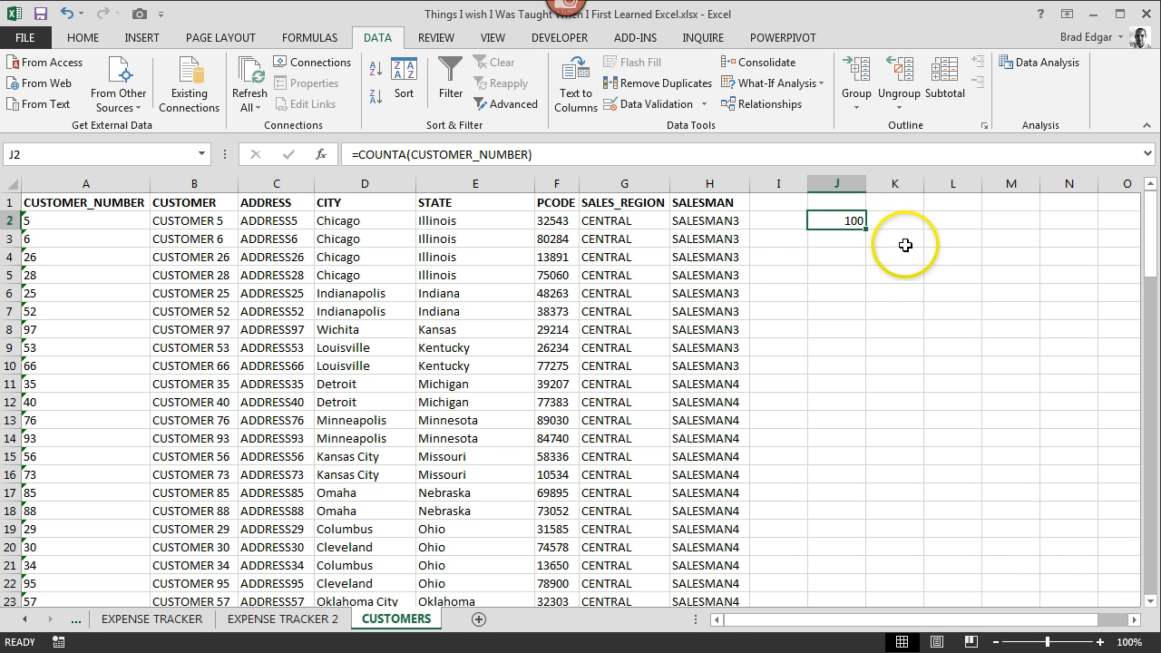
Enter the text "link to beginner techniques" in cell K4 of the CUSTOMERS sheet.
left_click(898, 238)
left_click(877, 261)
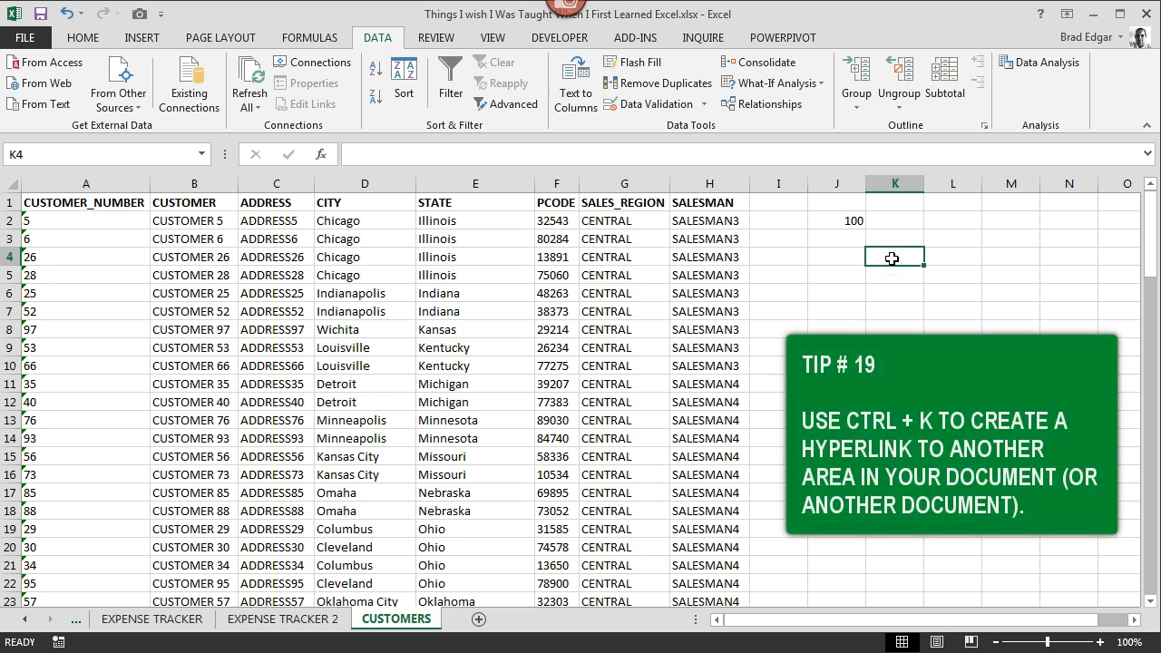
type("link")
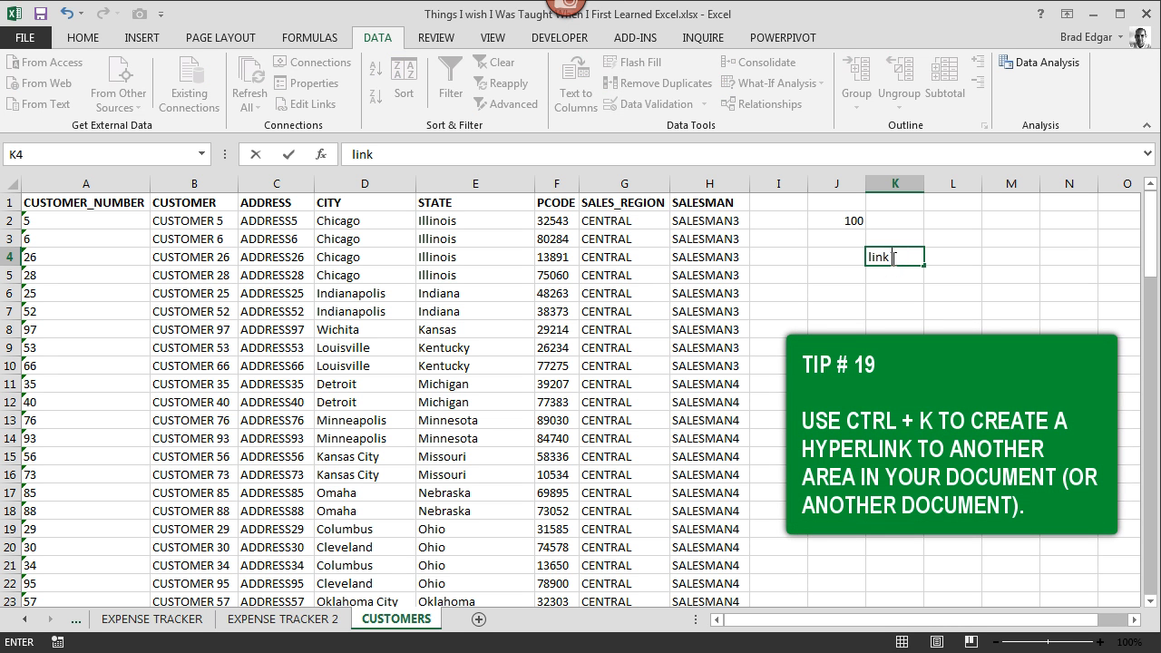
type(" to beginner ")
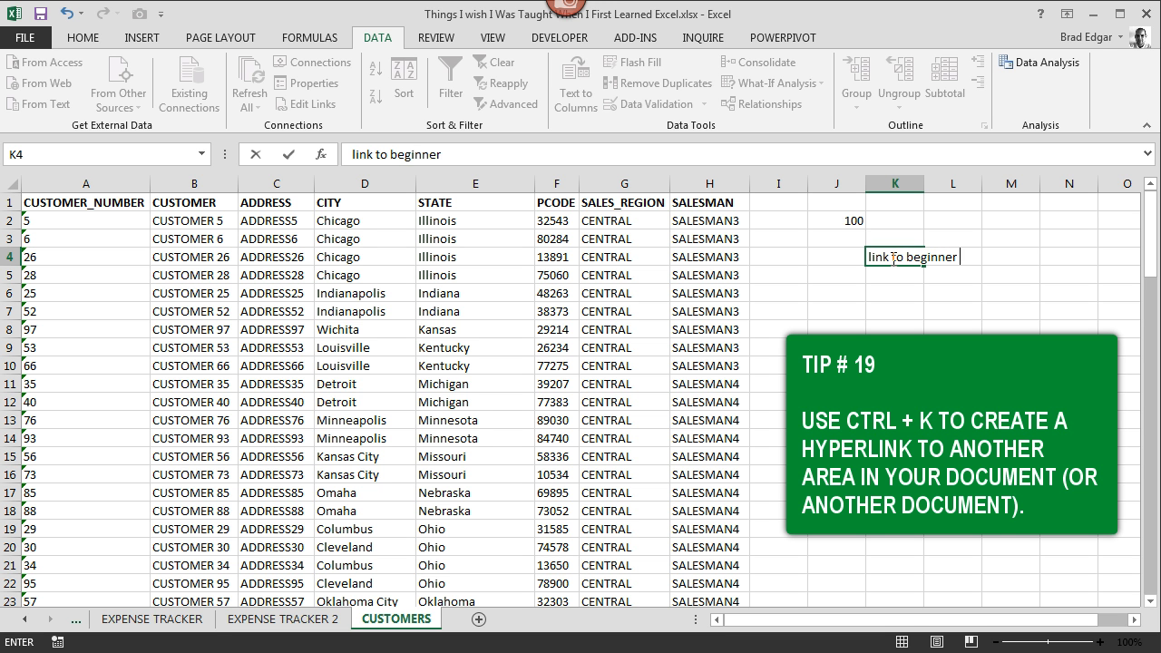
type("techniques")
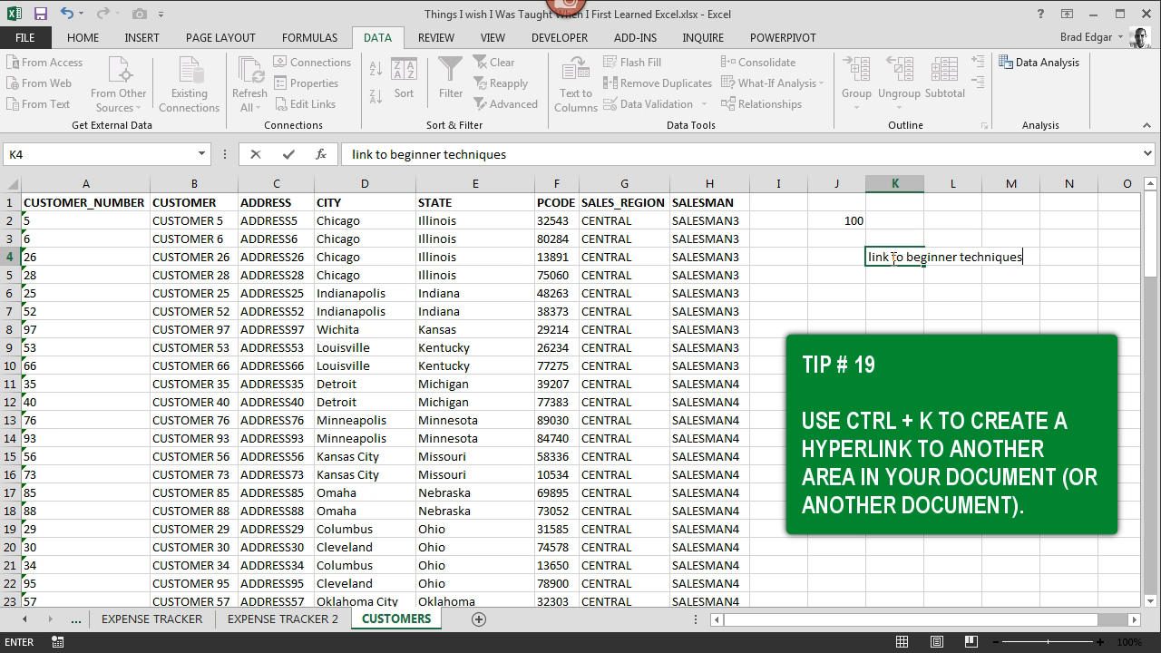
left_click(910, 270)
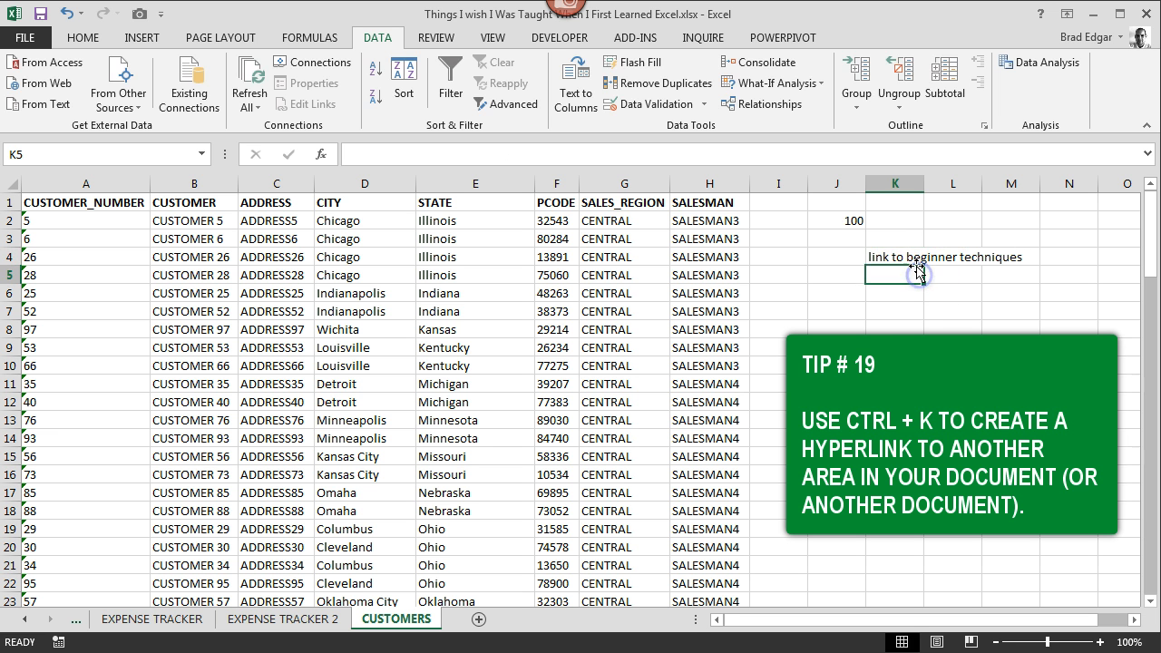
Insert a hyperlink in K4 that points to cell A1 of the BEGINNER TECHNIQUES sheet in this document.
left_click(907, 254)
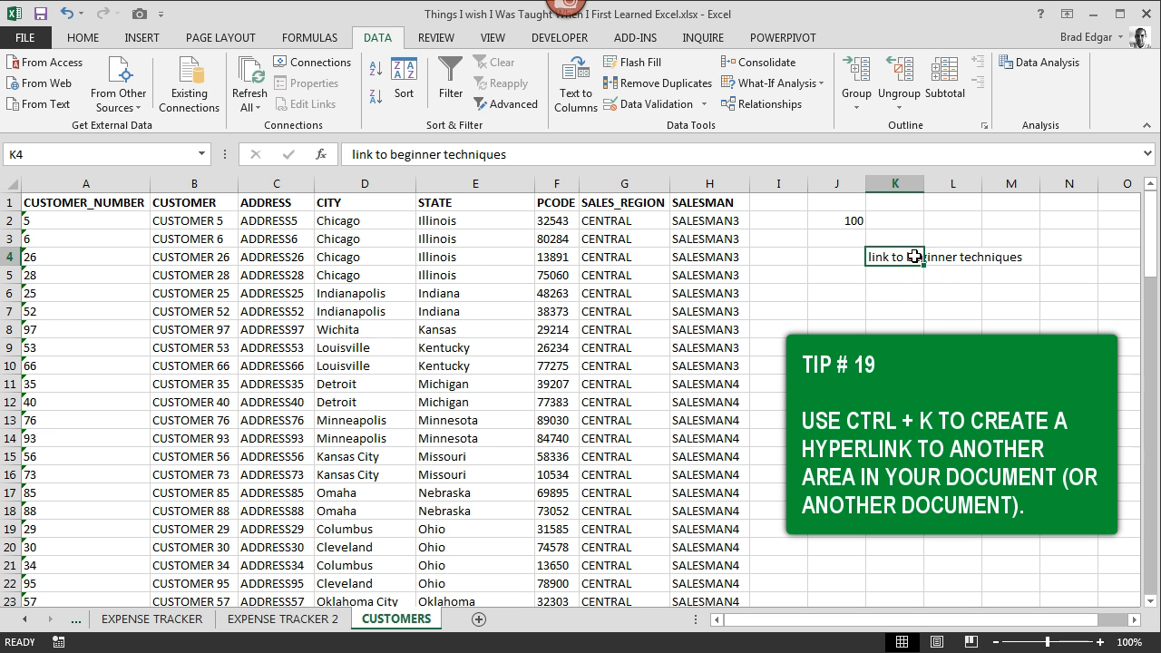
key("ctrl+k")
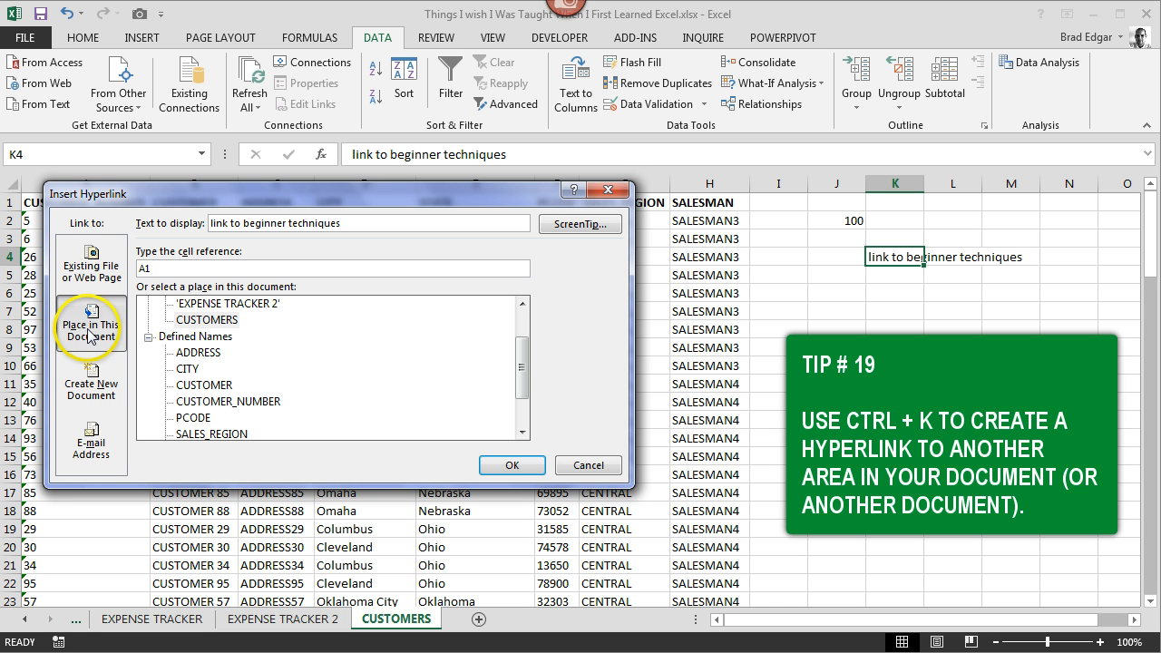
left_click_drag(524, 365, 524, 341)
left_click(268, 321)
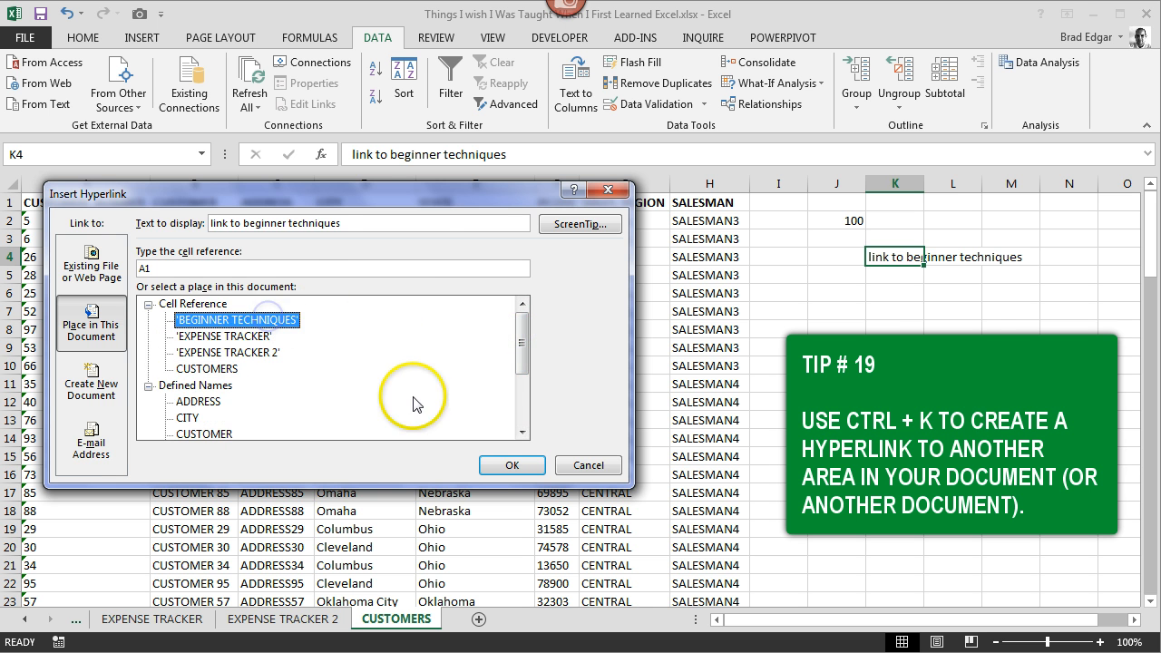
left_click(512, 465)
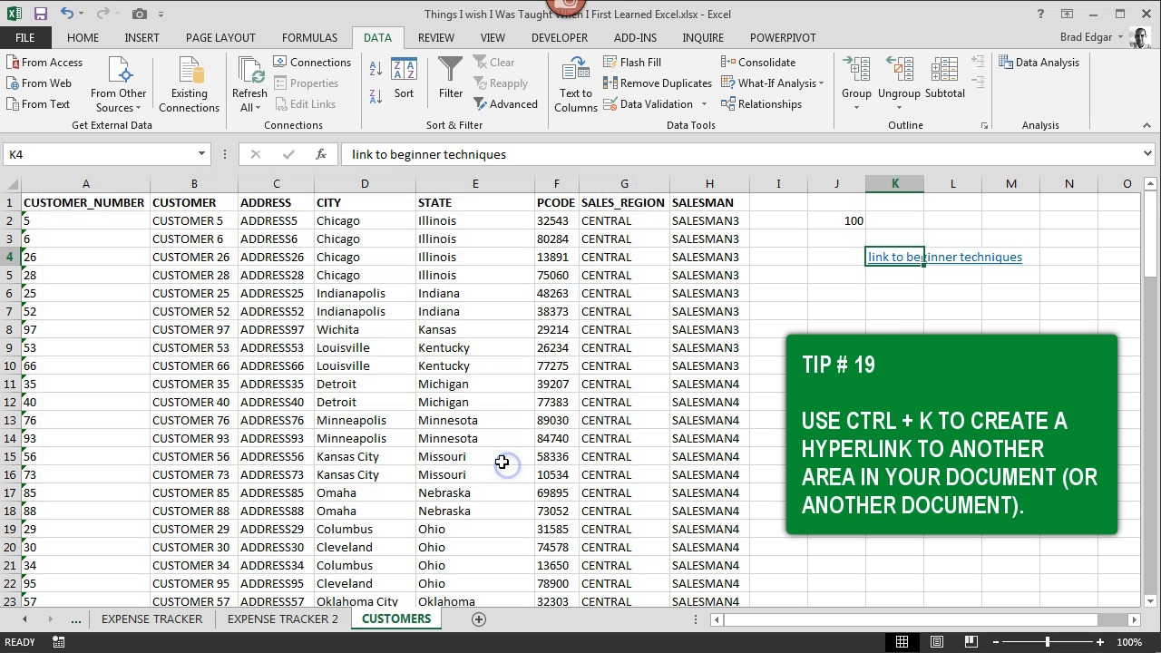
Follow the K4 hyperlink to the BEGINNER TECHNIQUES sheet and return through the worksheets to CUSTOMERS.
left_click(909, 259)
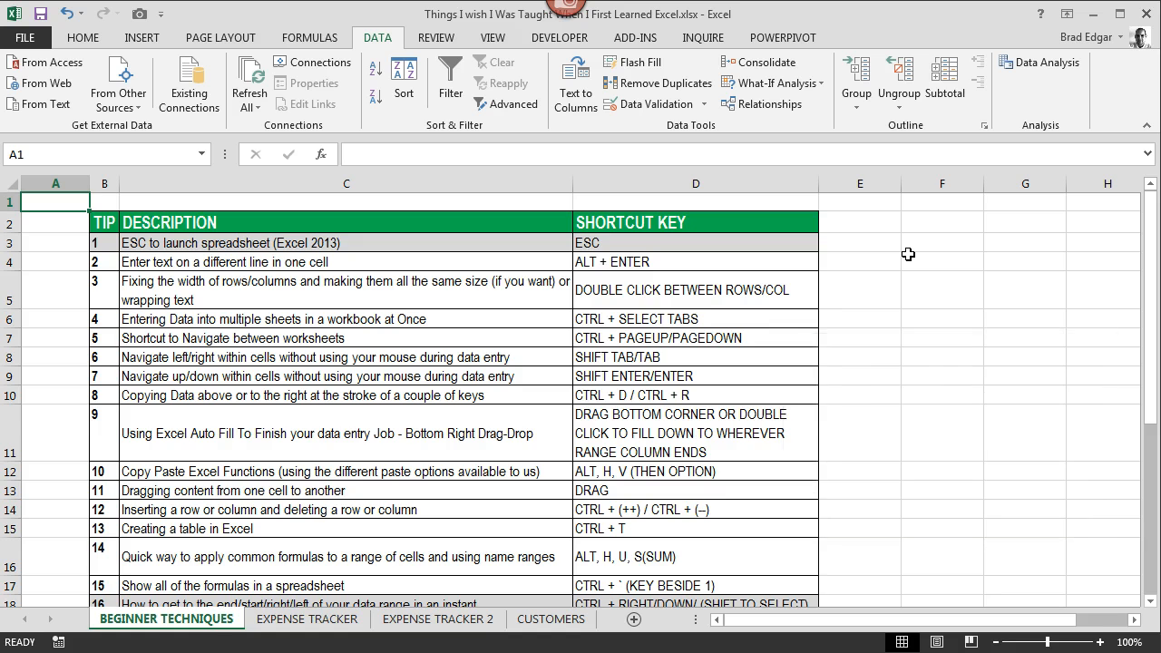
key("ctrl+Page_Down")
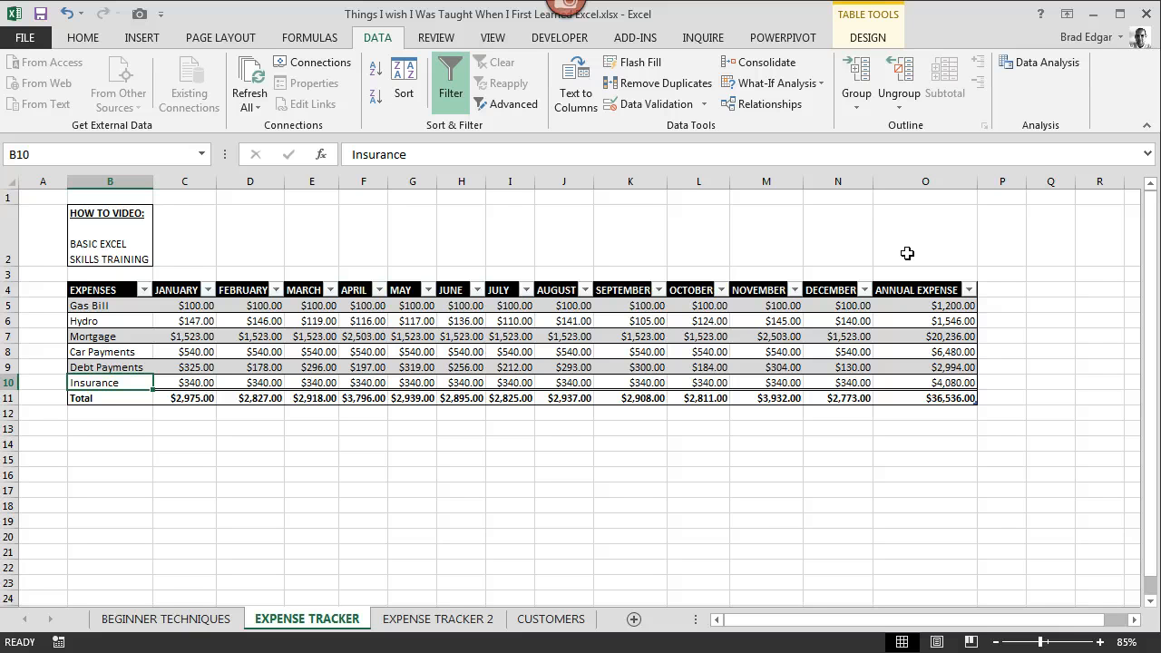
key("ctrl+Page_Down")
key("ctrl+Page_Down")
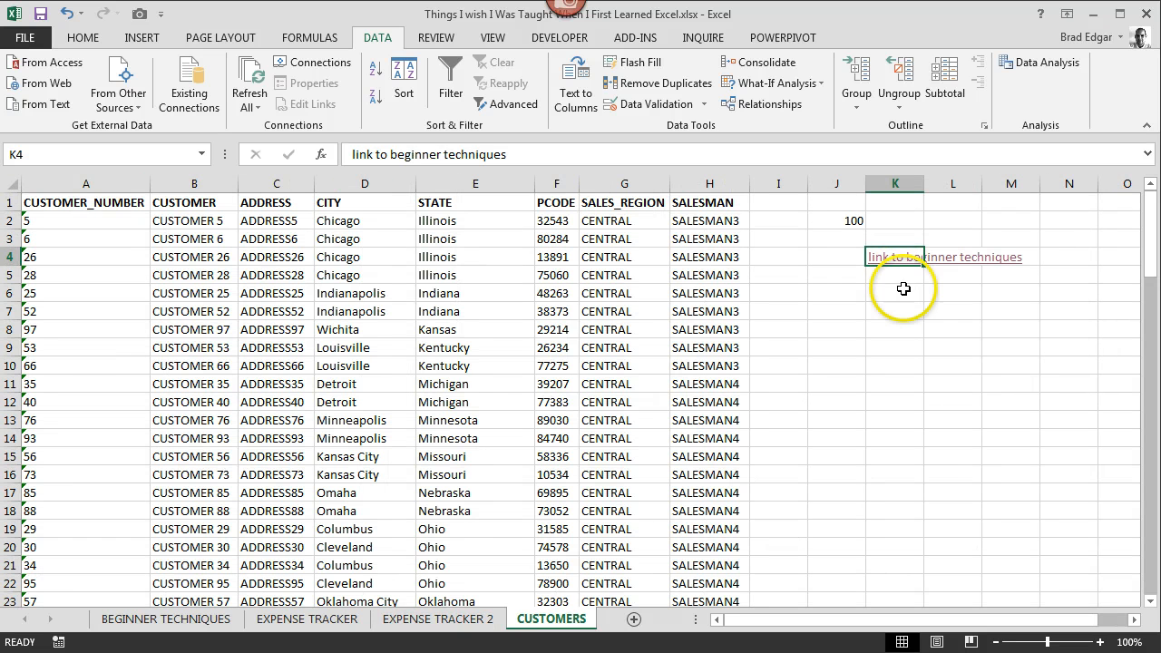
left_click(889, 276)
Freeze the panes above row 2 to hold the header row in place and test it on the customer list.
left_click(11, 220)
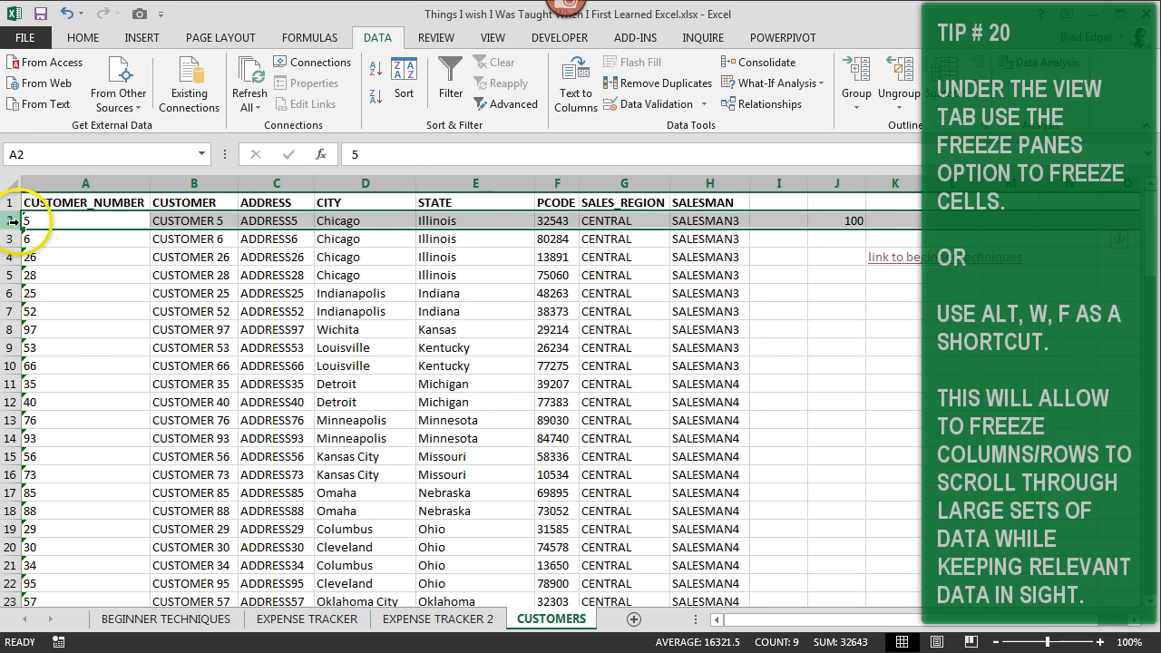
left_click(490, 38)
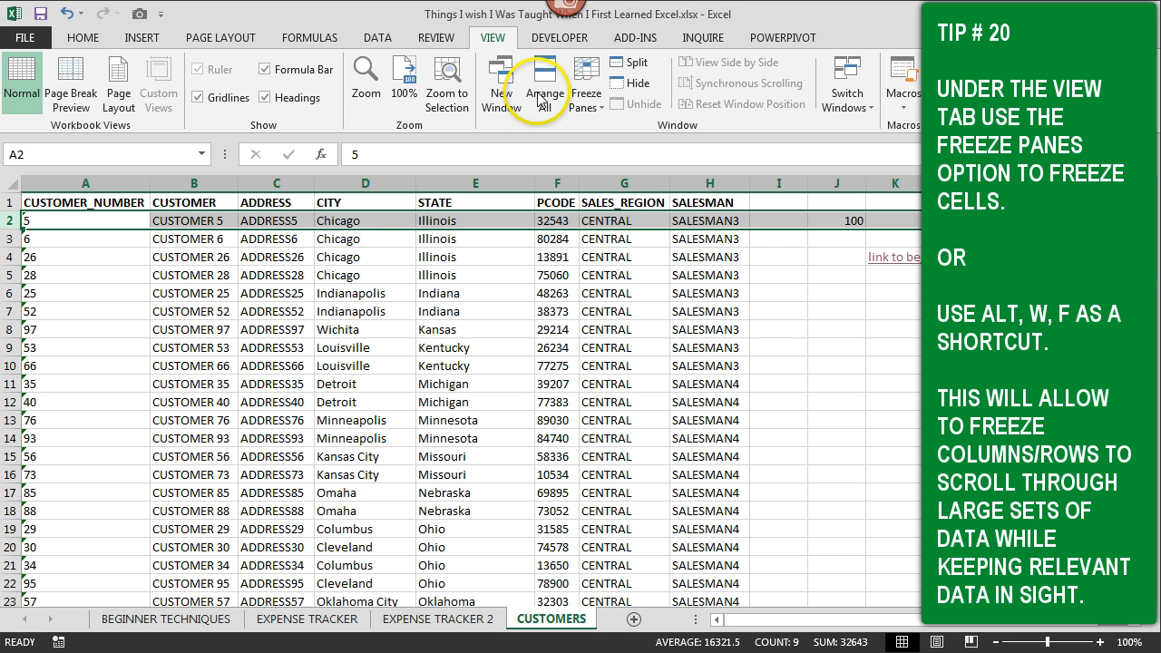
left_click(586, 96)
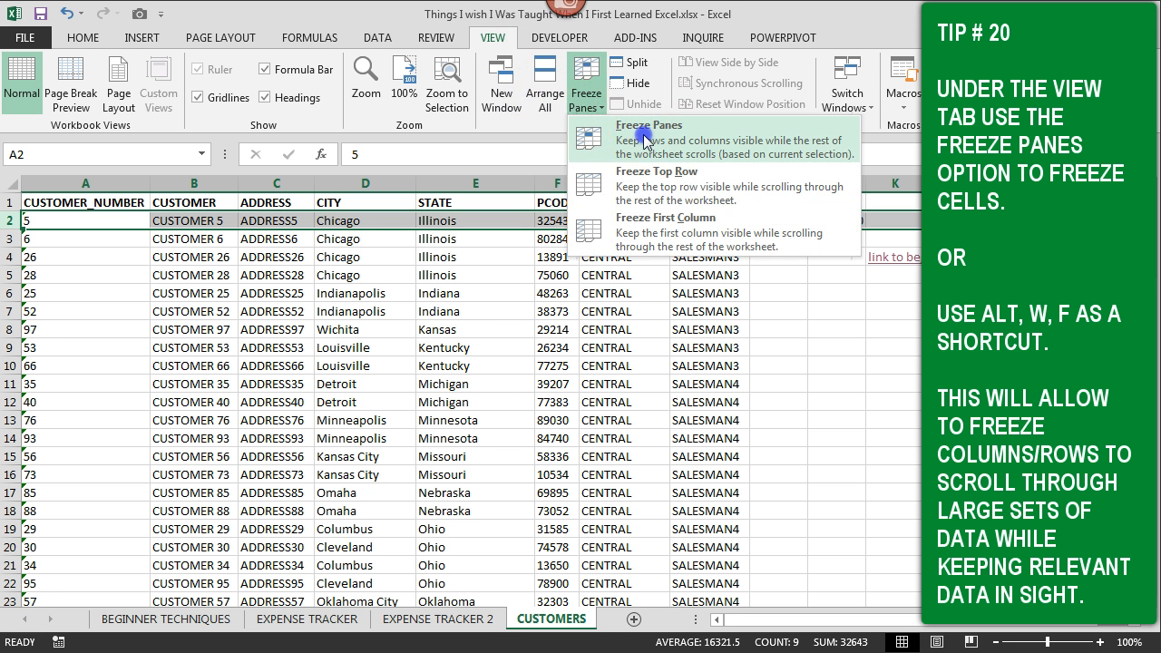
left_click(632, 132)
scroll(640, 142, "down", 2)
scroll(639, 137, "down", 3)
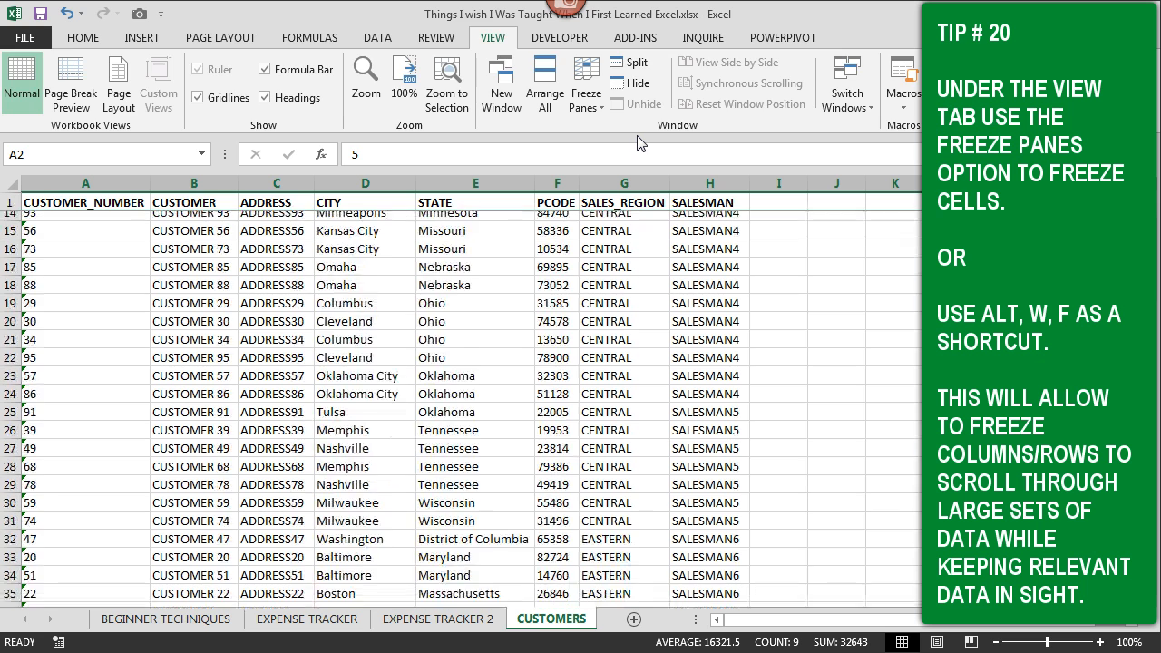
scroll(638, 136, "up", 2)
scroll(638, 136, "up", 5)
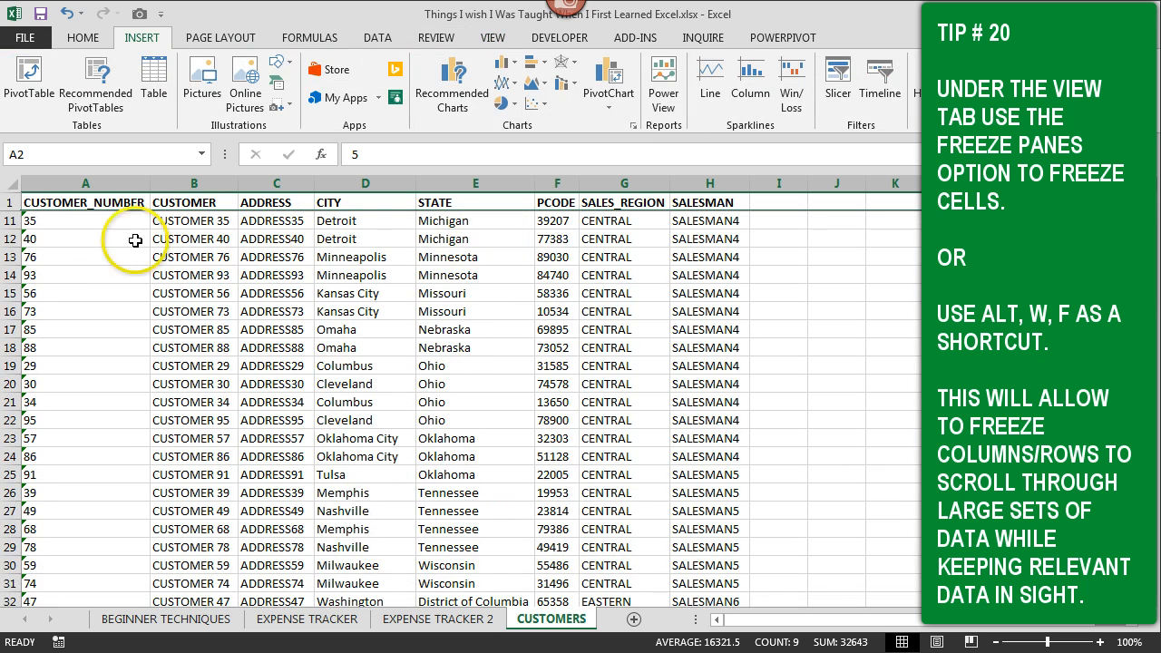
Unfreeze the header row of the CUSTOMERS sheet.
left_click(11, 238)
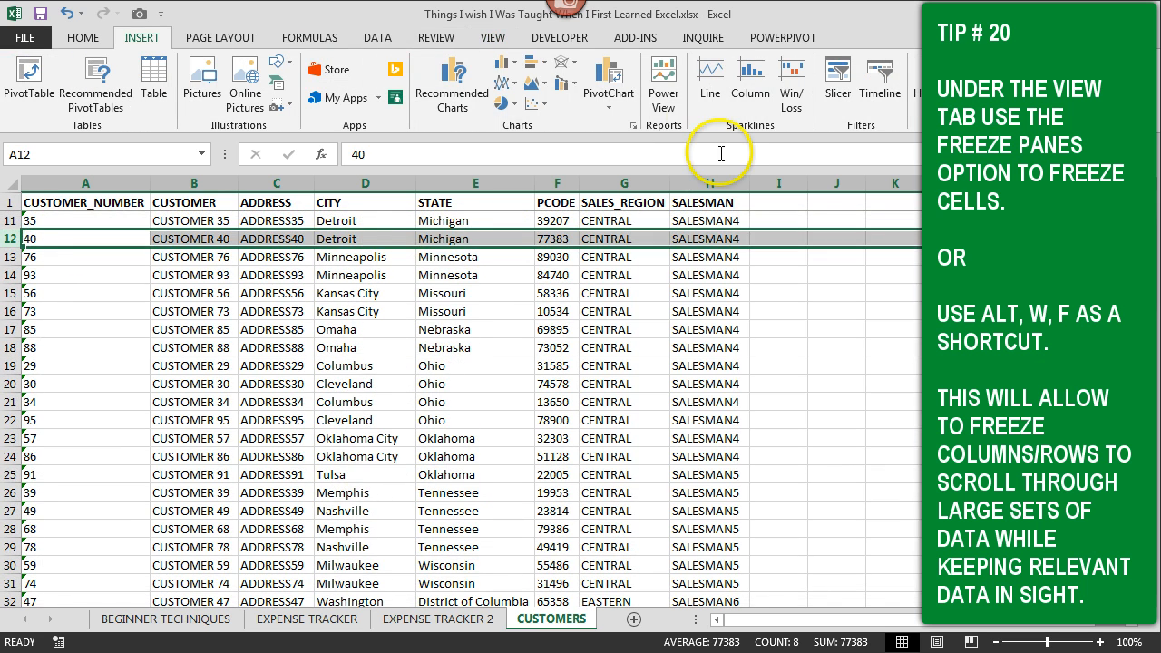
left_click_drag(533, 263, 533, 275)
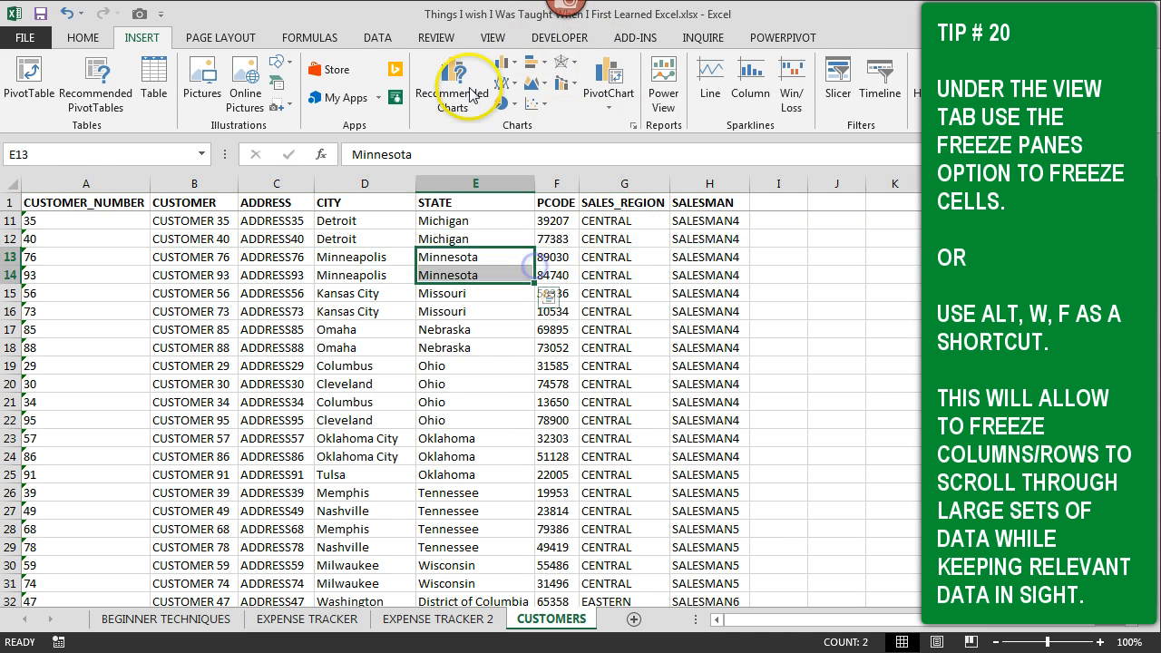
left_click(493, 38)
left_click(586, 95)
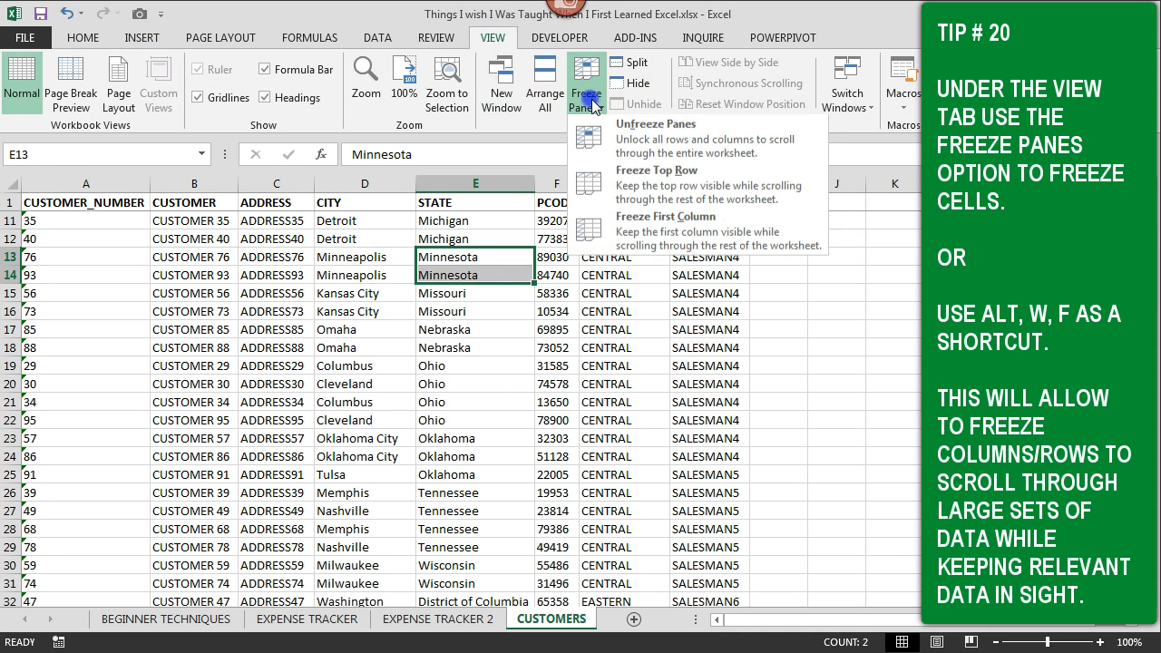
left_click(623, 132)
Freeze the panes above row 3 to hold the first two rows in place, test it, and unfreeze them.
left_click(10, 238)
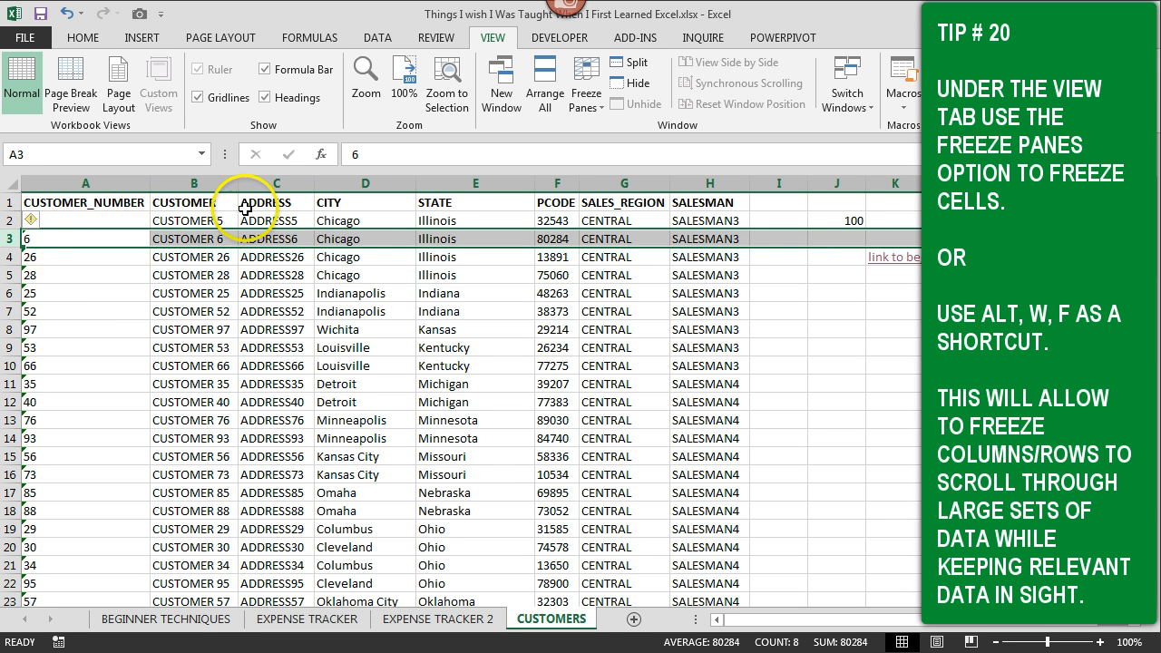
left_click(587, 95)
left_click(624, 133)
scroll(439, 195, "down", 1)
scroll(438, 195, "down", 1)
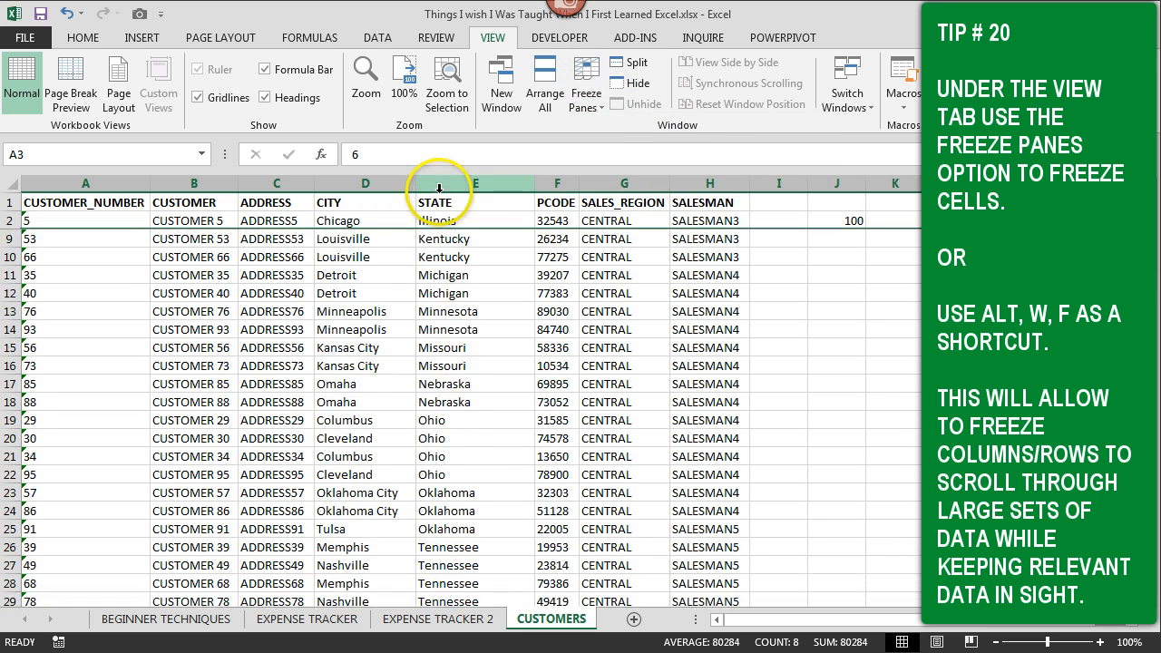
scroll(438, 195, "up", 2)
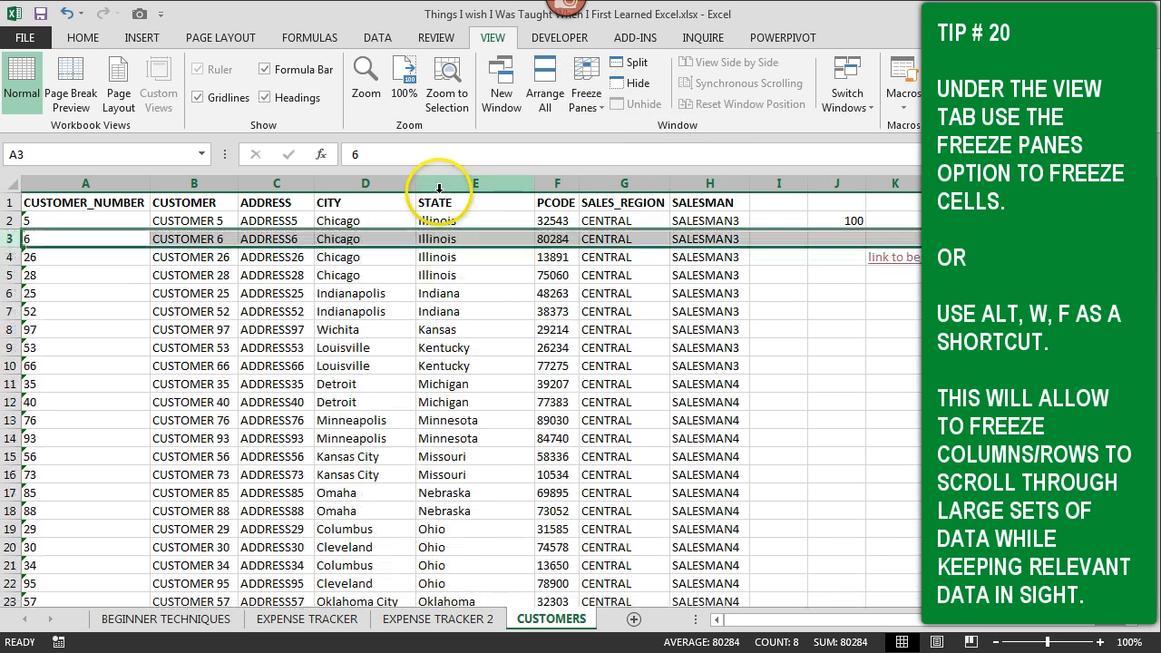
left_click(594, 106)
left_click(609, 130)
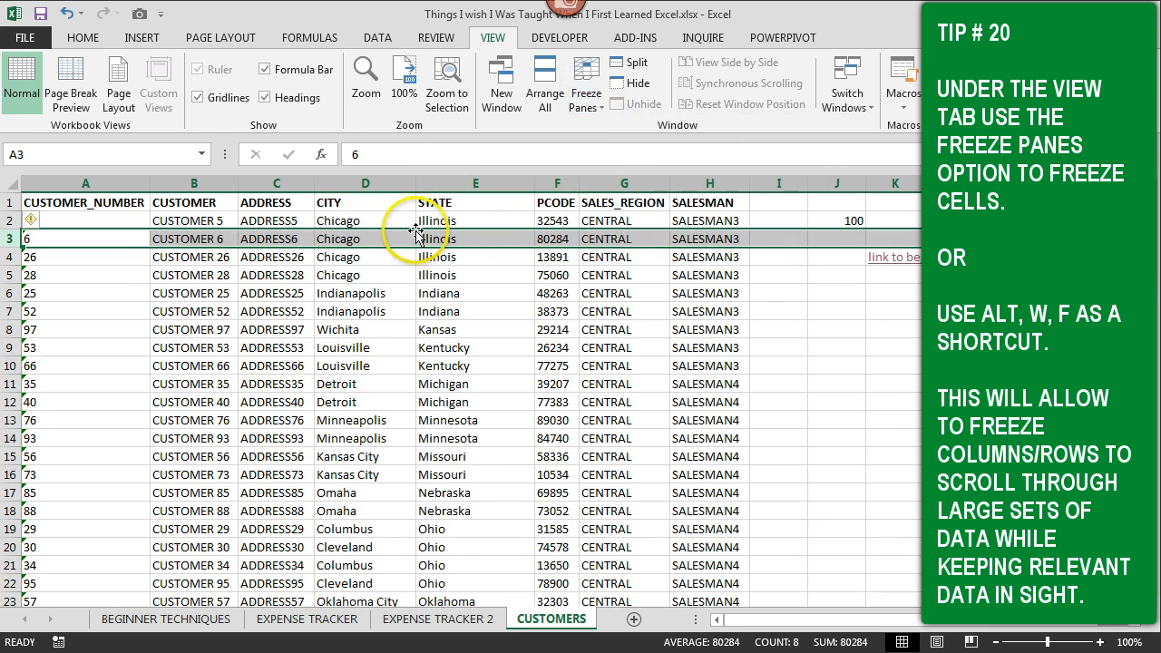
Freeze the columns before ADDRESS to hold columns A and B in place, test it, and unfreeze them.
left_click(259, 181)
left_click(580, 98)
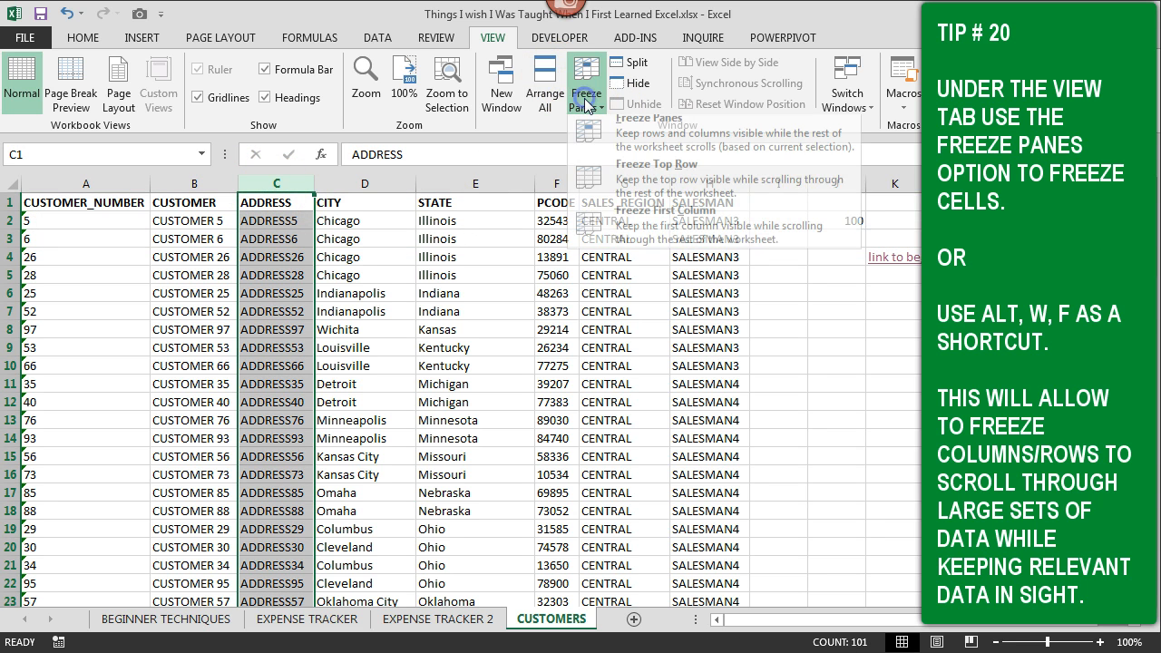
left_click(655, 143)
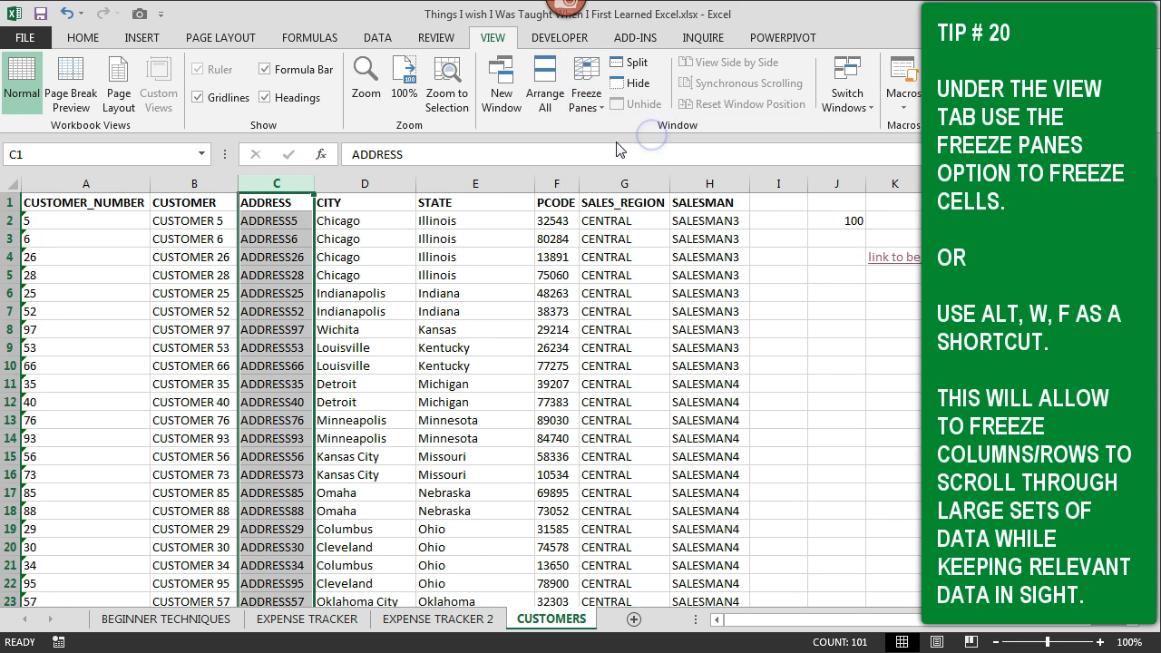
left_click_drag(760, 624, 735, 622)
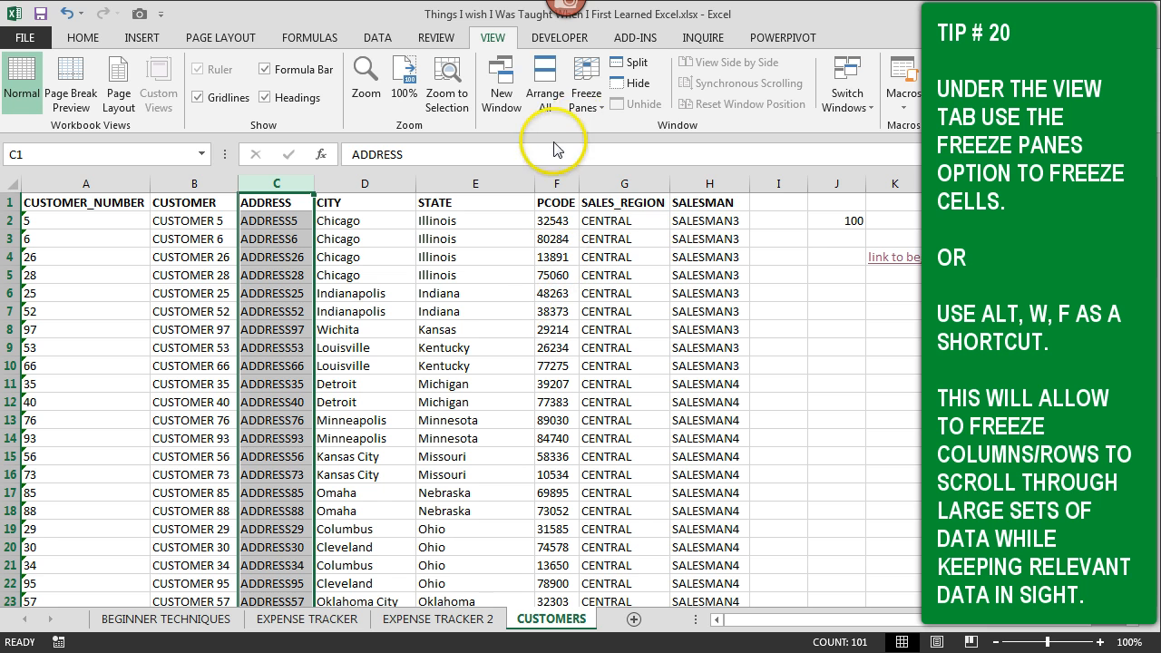
left_click(587, 98)
left_click(630, 125)
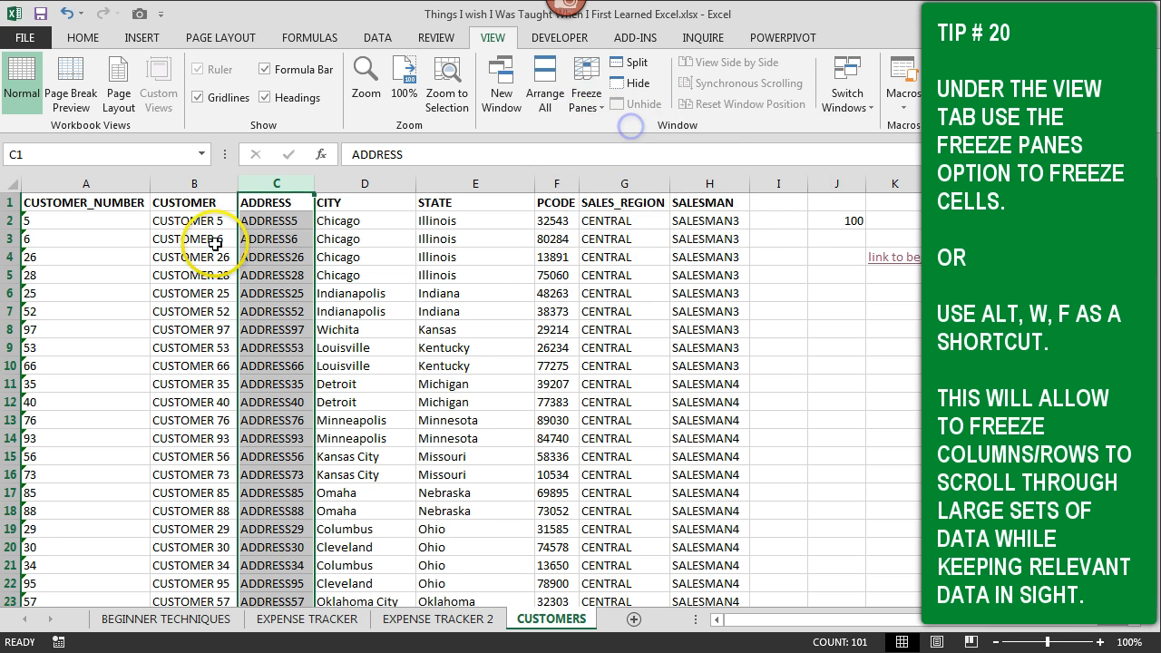
Freeze the panes at cell C2 to hold both row 1 and columns A and B, test them, and unfreeze the panes.
left_click(272, 222)
left_click(581, 124)
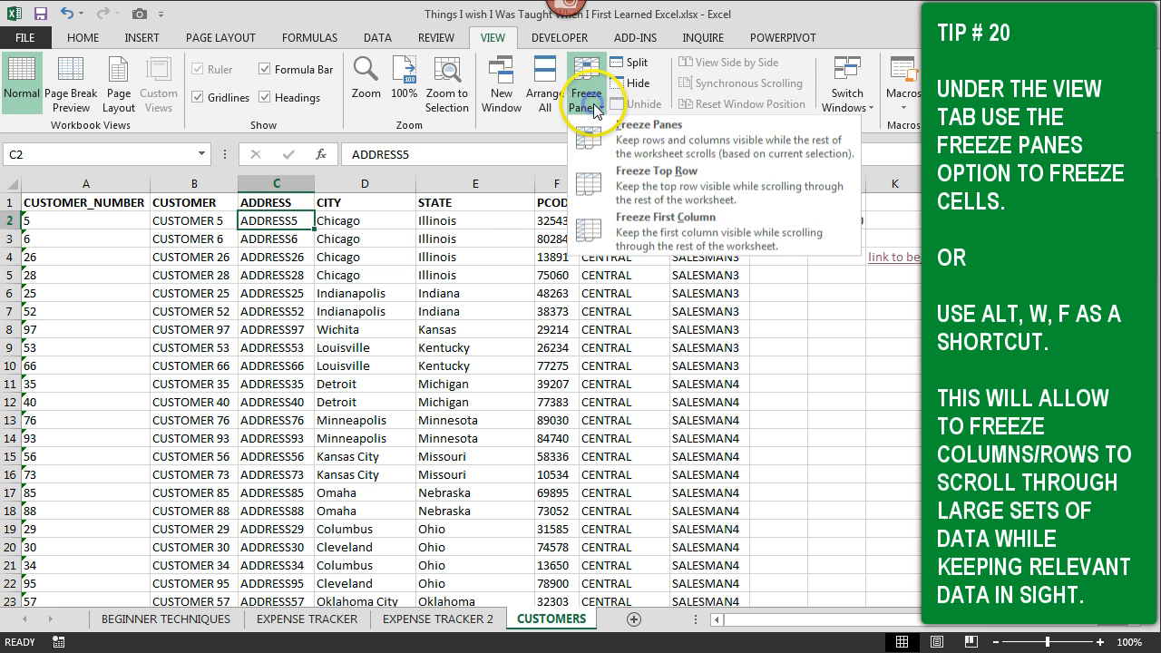
left_click(630, 125)
scroll(442, 227, "down", 2)
scroll(441, 238, "up", 2)
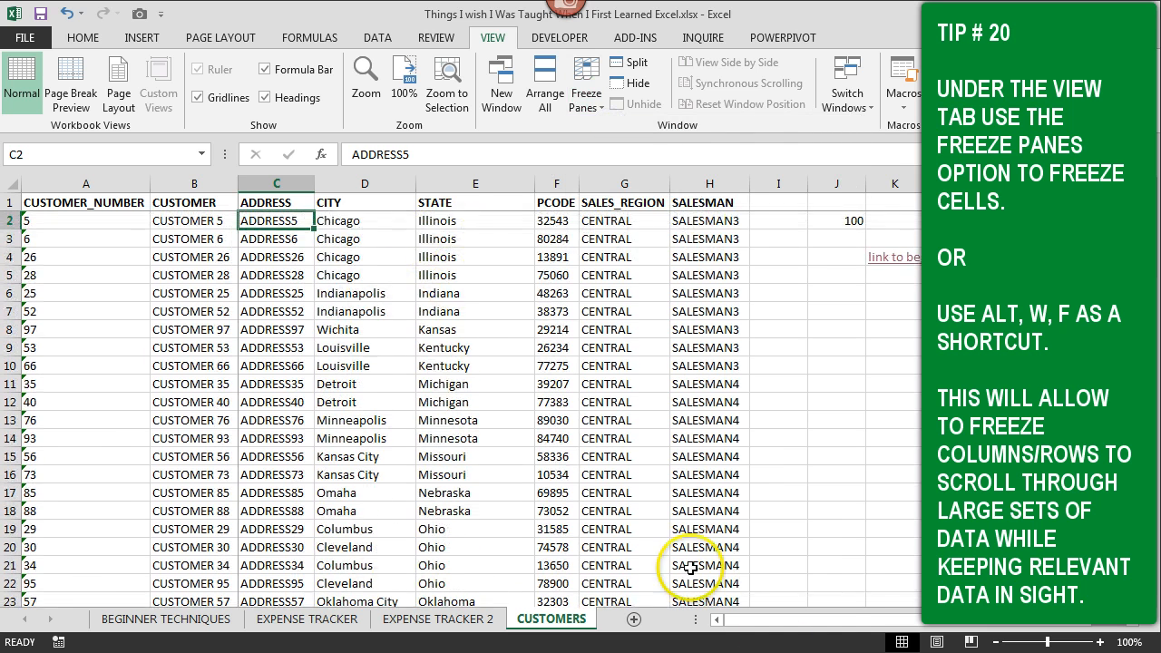
left_click_drag(811, 622, 777, 620)
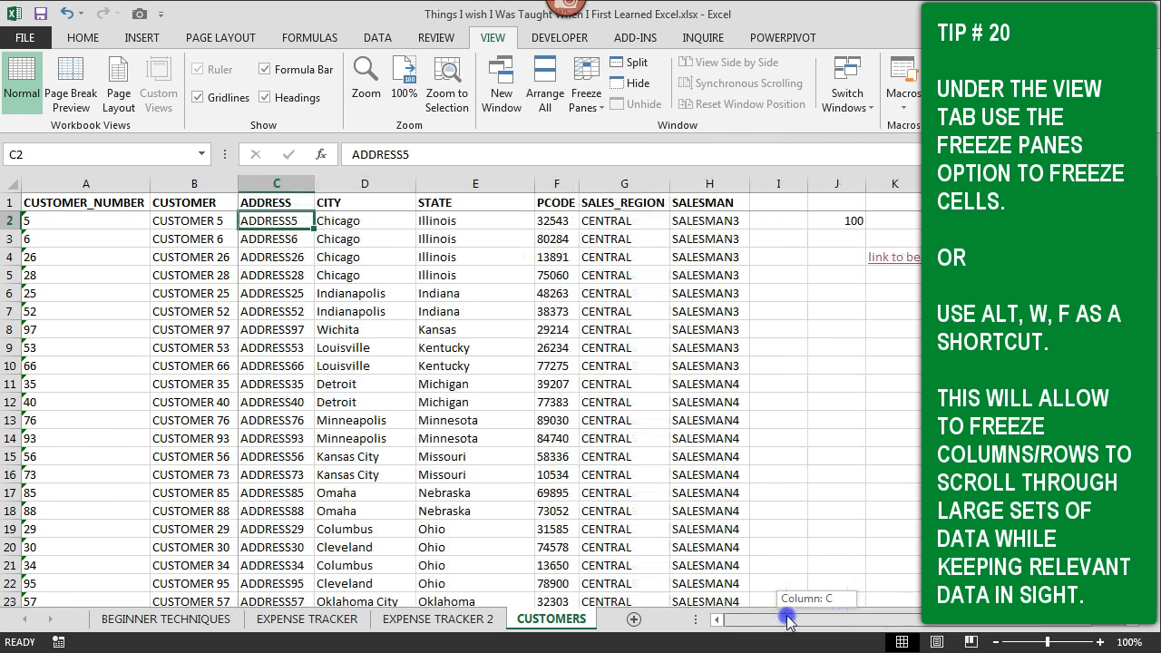
scroll(346, 282, "down", 3)
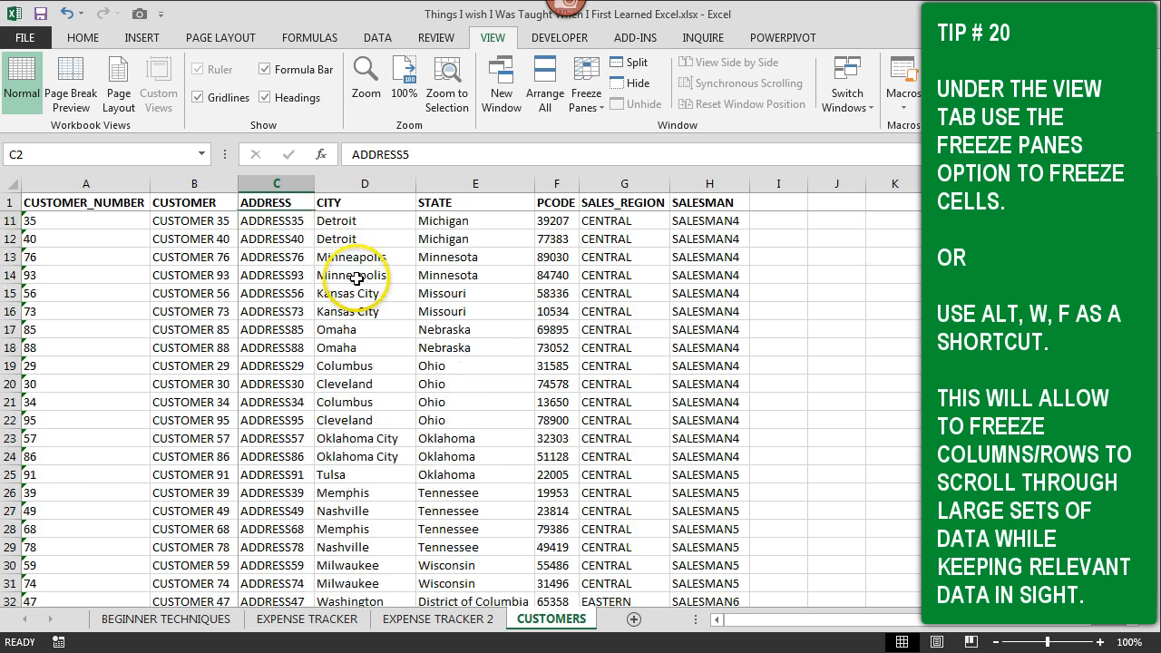
scroll(348, 213, "up", 3)
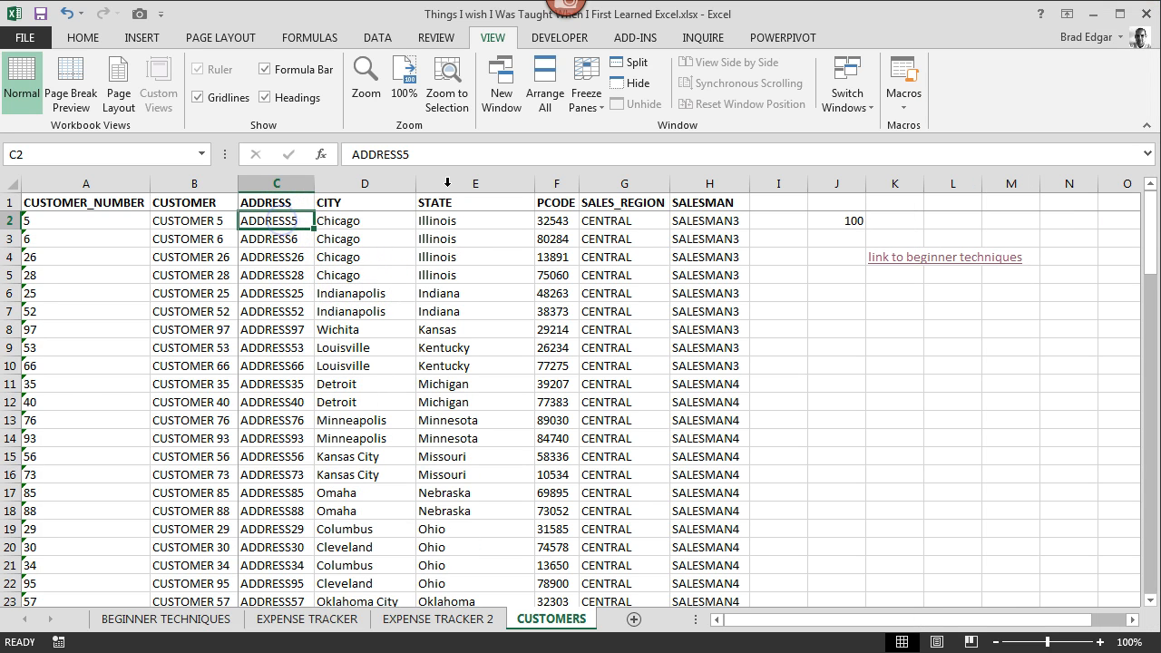
left_click(585, 100)
left_click(622, 136)
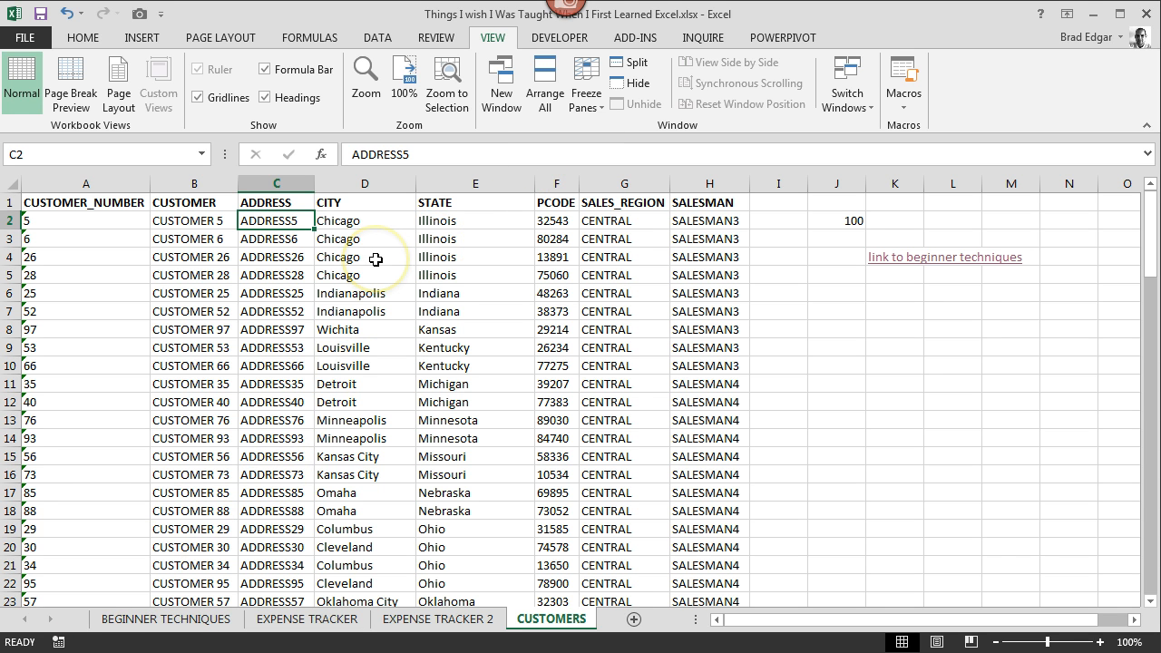
Add filter controls to the header row of the customer data.
key("ctrl+shift+l")
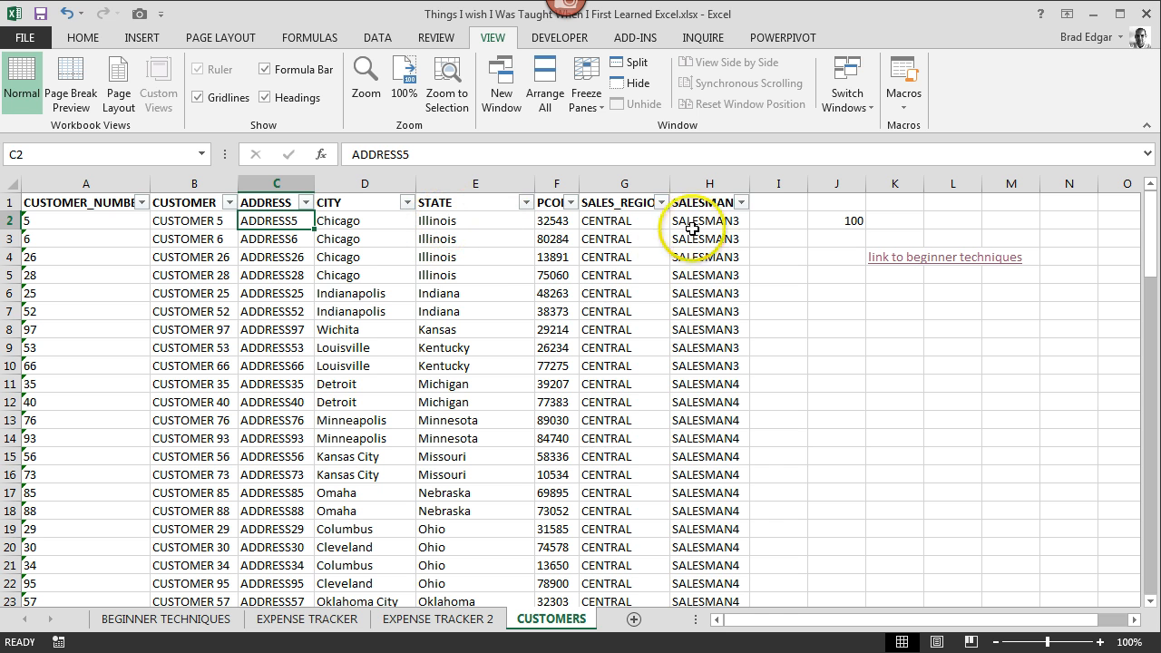
Sort the customer list by SALESMAN from A to Z.
left_click(741, 203)
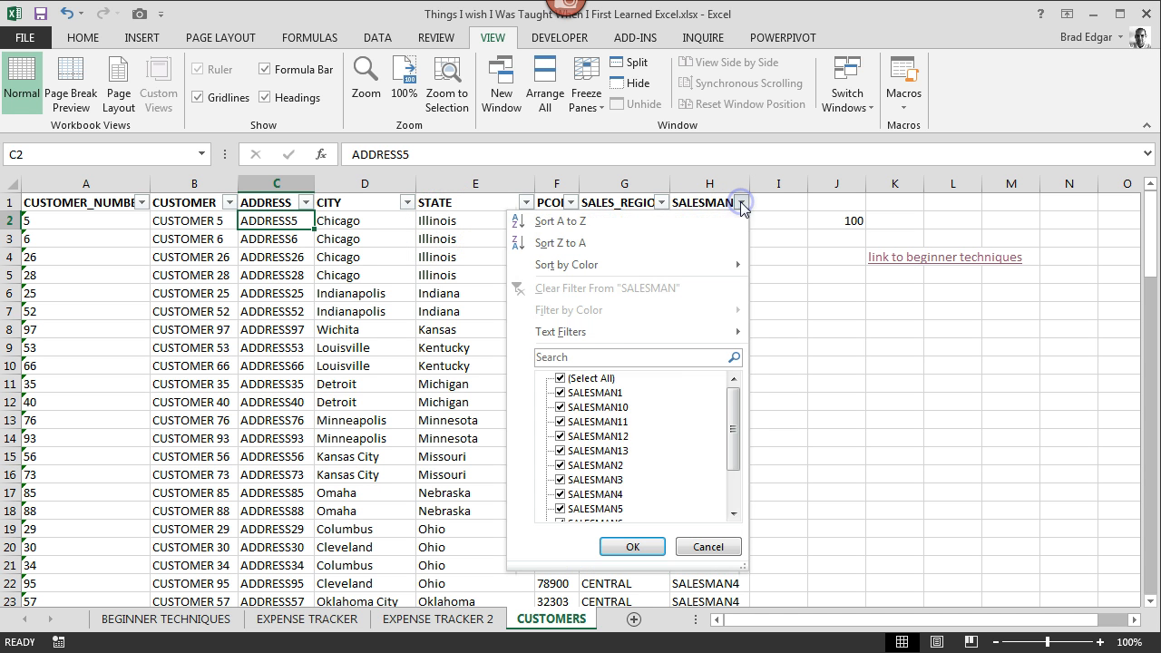
left_click(679, 223)
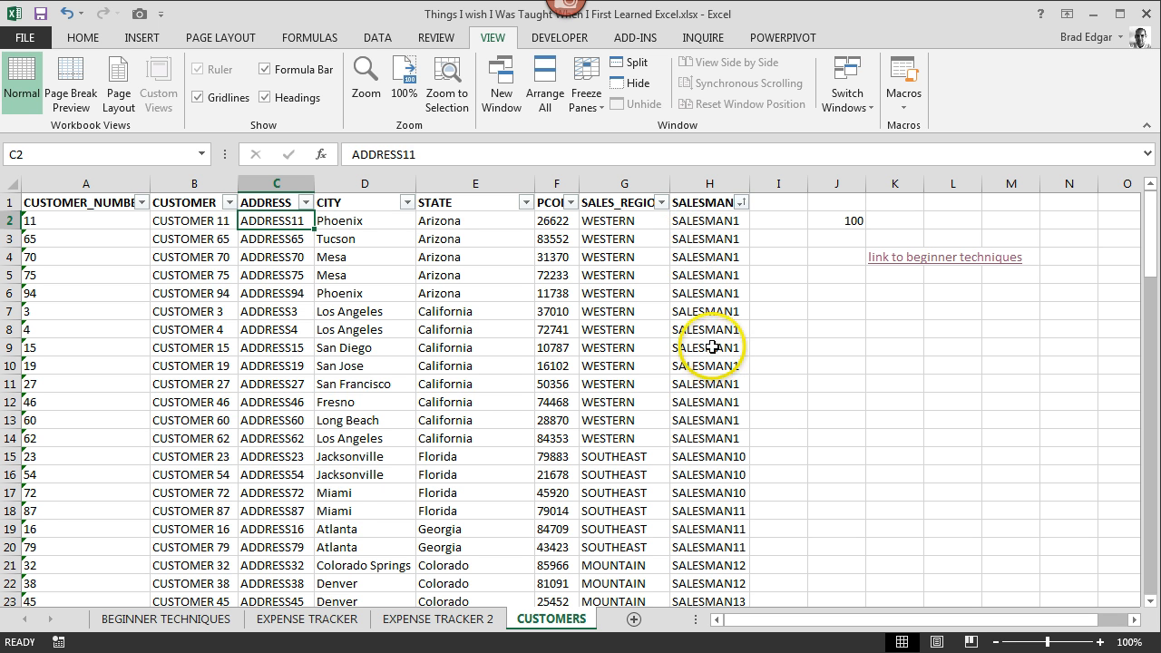
Group rows 2 to 14, which hold the SALESMAN1 customers, by rows.
left_click_drag(699, 438, 700, 226)
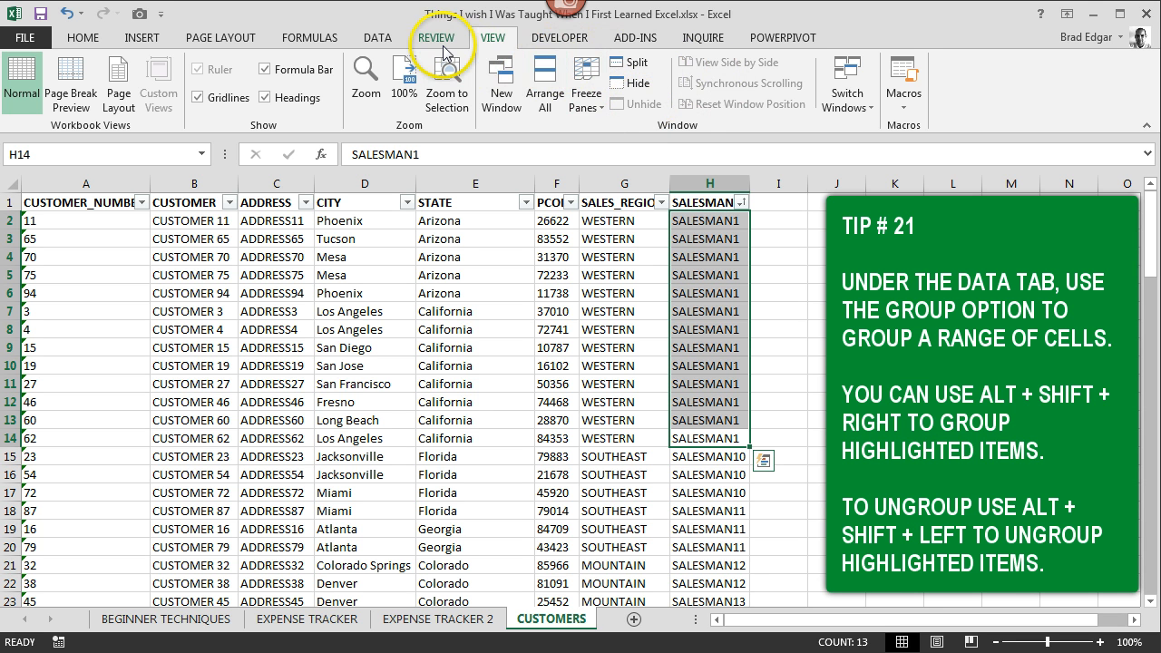
left_click(378, 40)
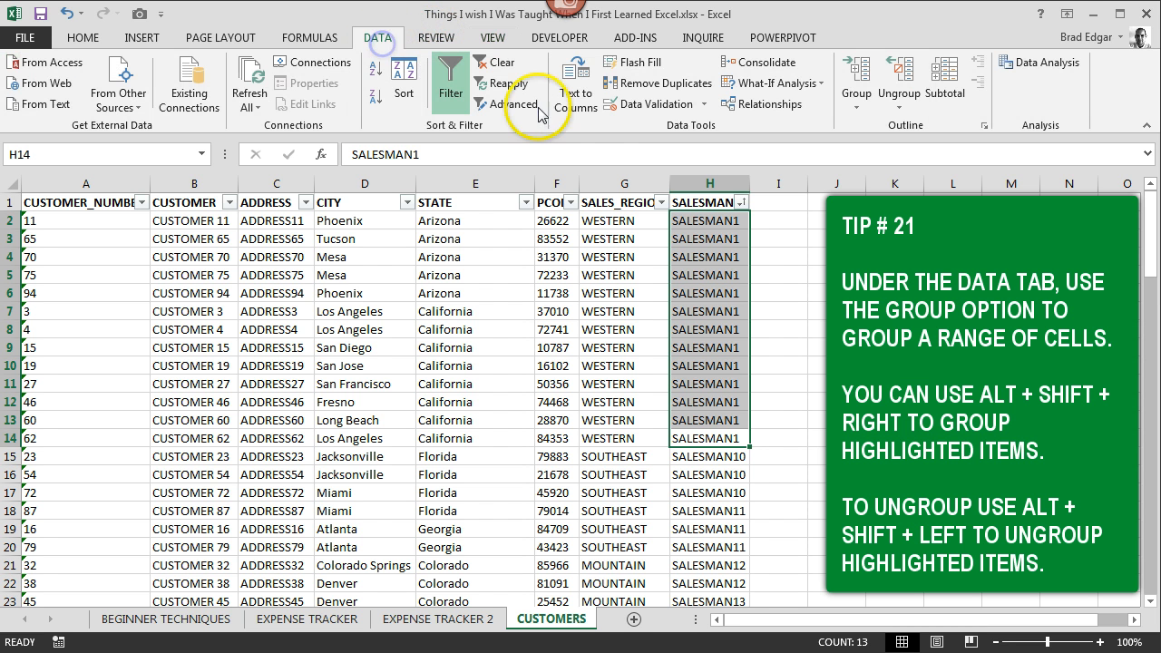
left_click(856, 100)
left_click(879, 132)
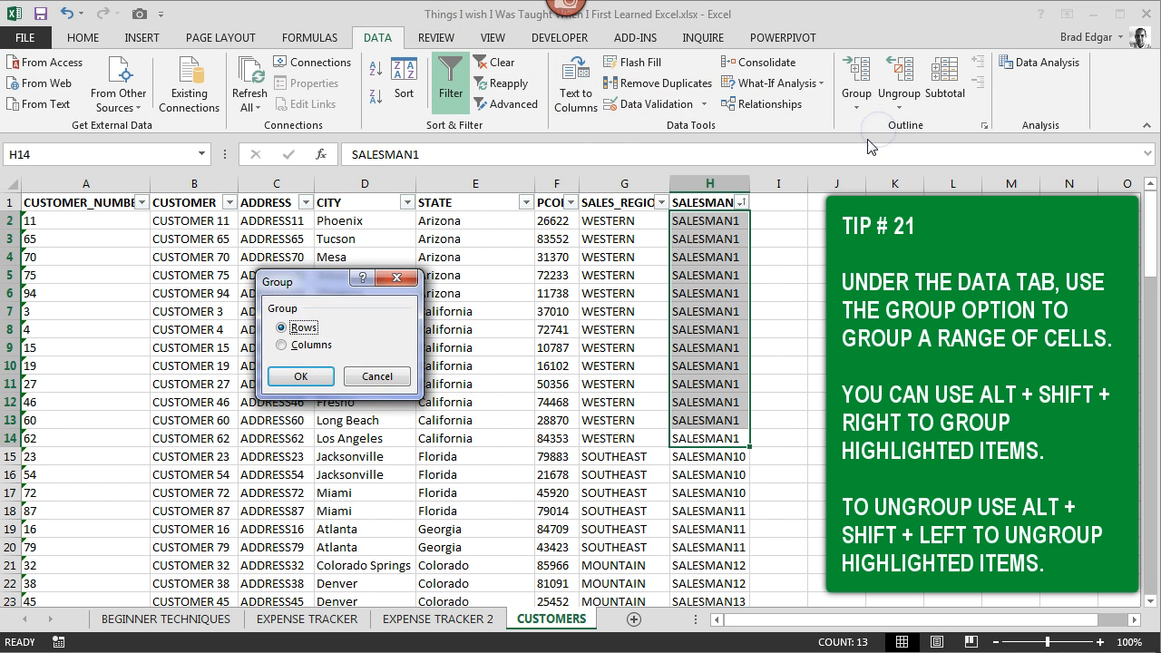
left_click(305, 378)
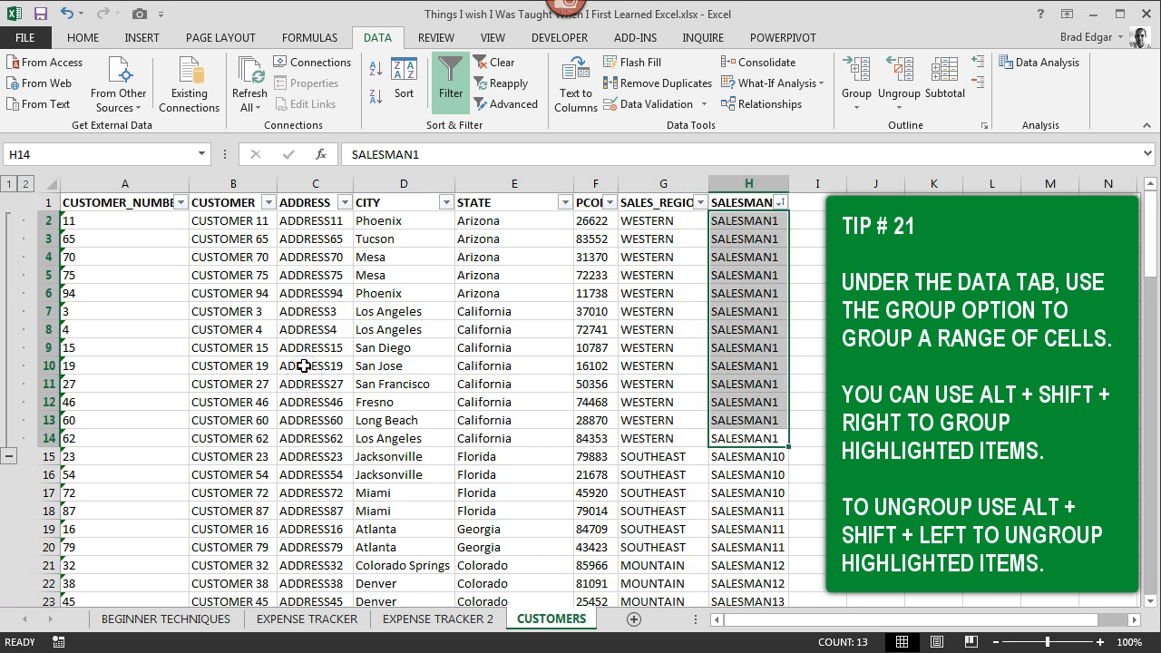
Collapse and expand the grouped SALESMAN1 rows twice to test the outline.
left_click(10, 456)
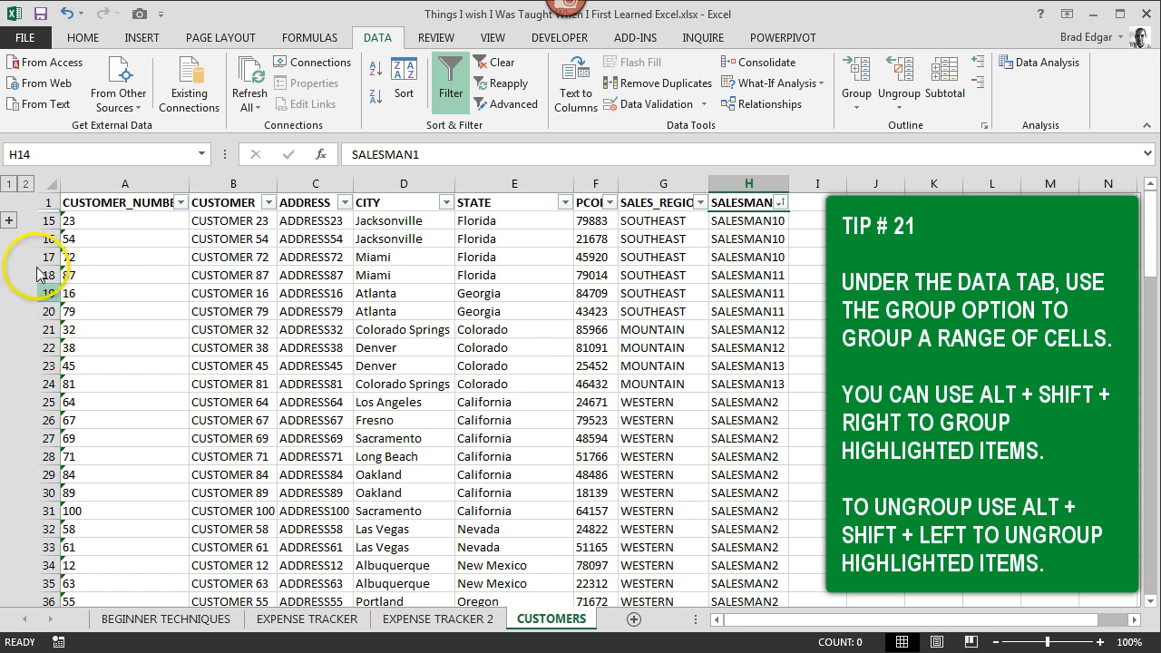
left_click(9, 221)
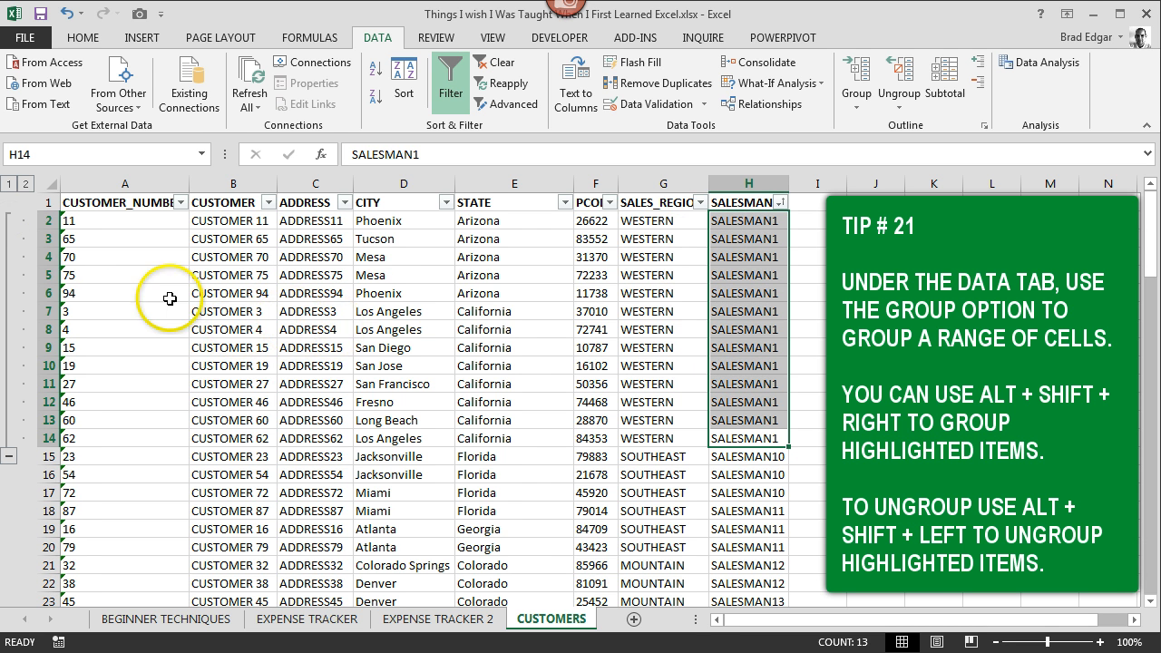
left_click(10, 456)
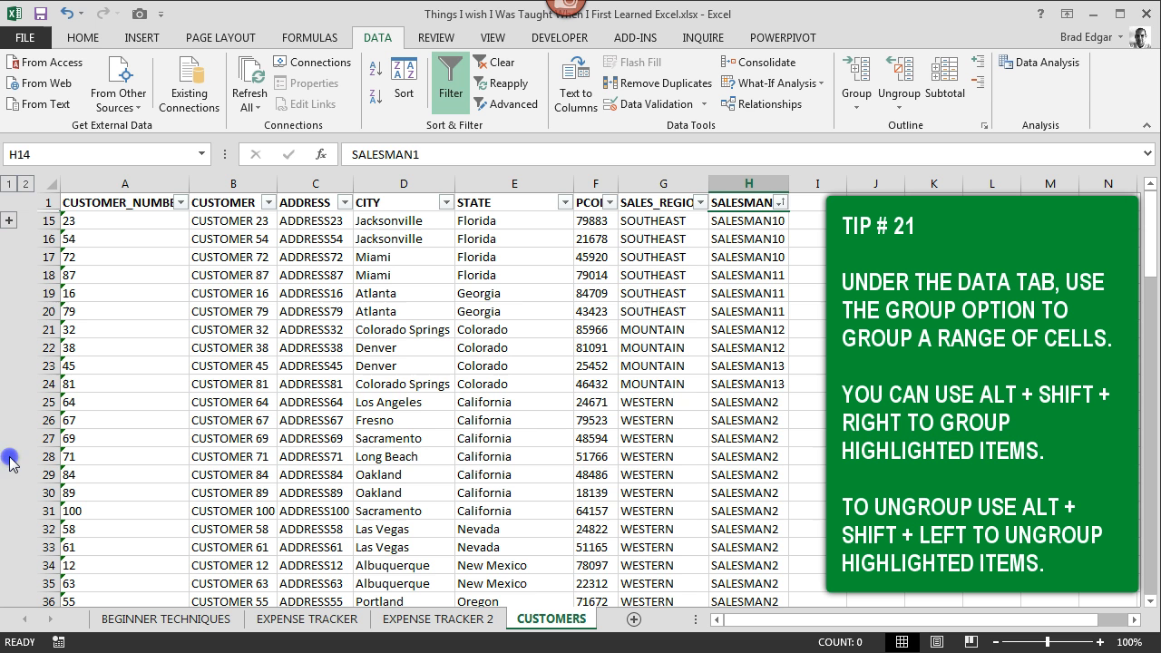
left_click(9, 220)
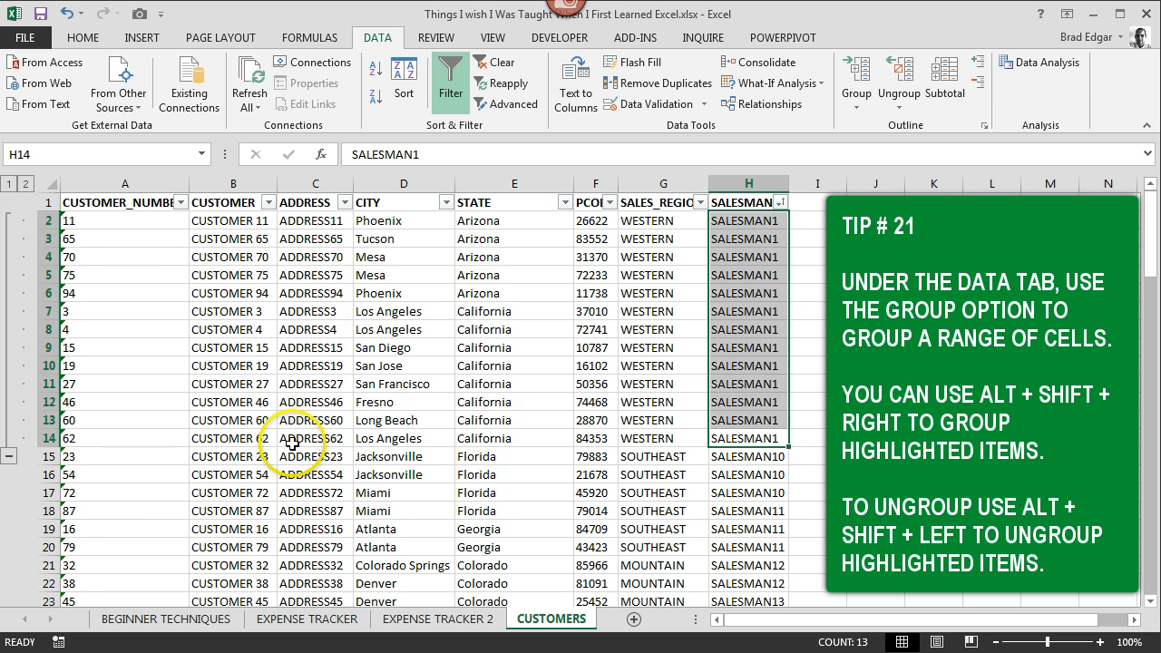
Ungroup the SALESMAN1 rows 2 to 14.
left_click(901, 93)
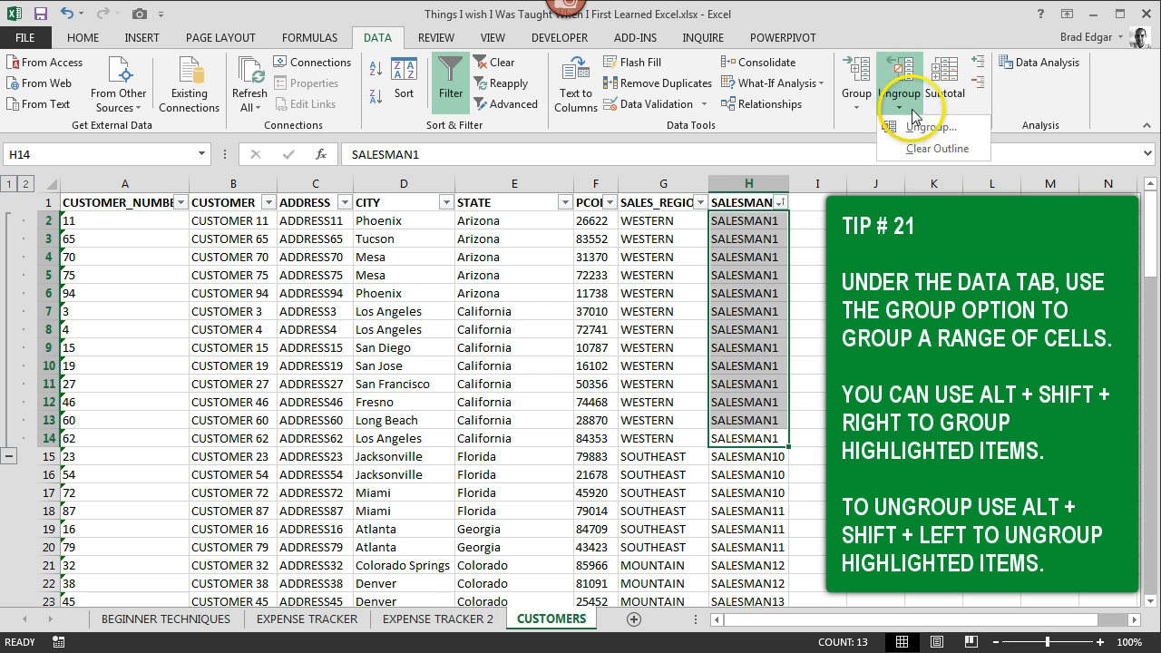
left_click(914, 125)
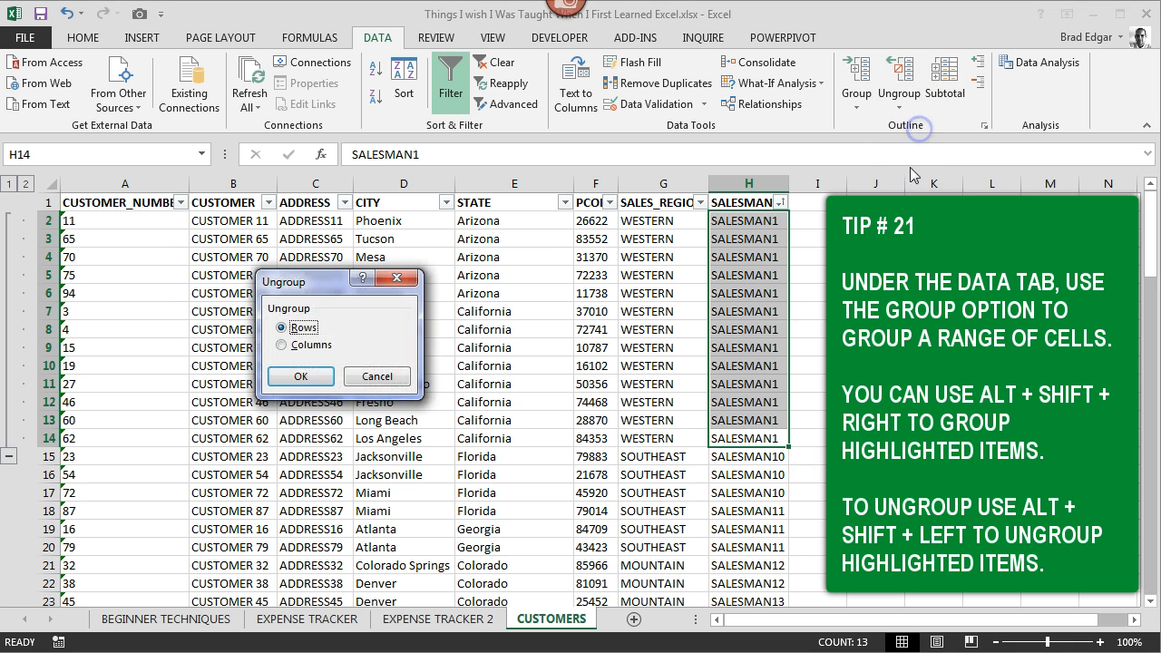
left_click(287, 376)
left_click(320, 422)
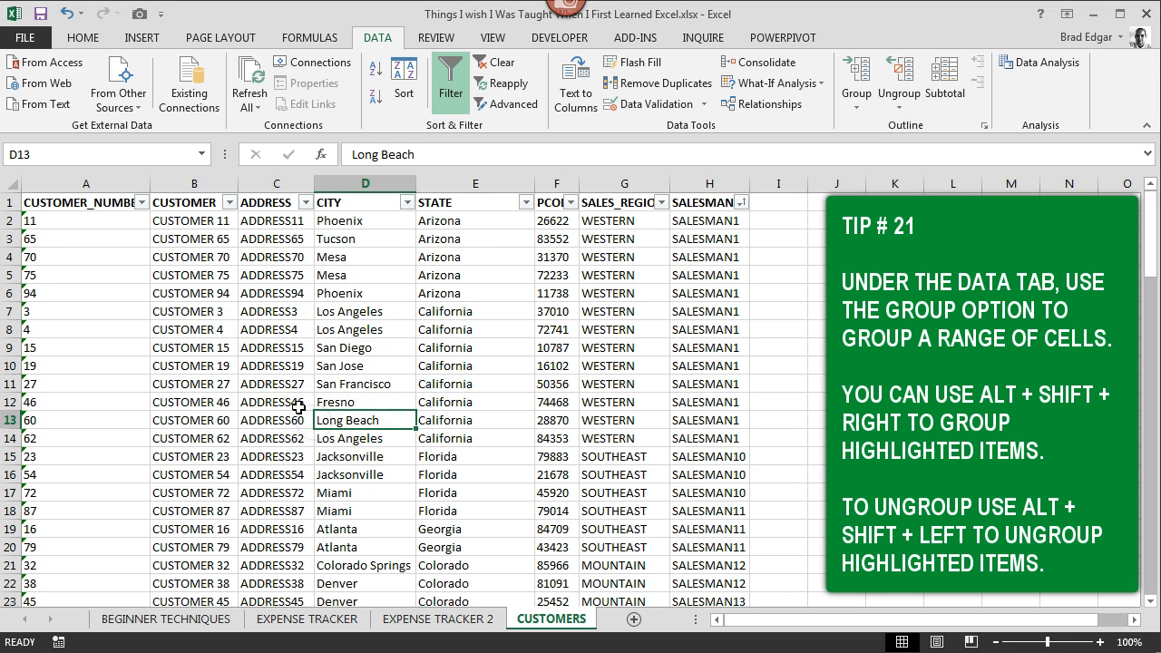
Insert a blank column before ADDRESS and auto-fit the width of the CUSTOMER column.
left_click(272, 184)
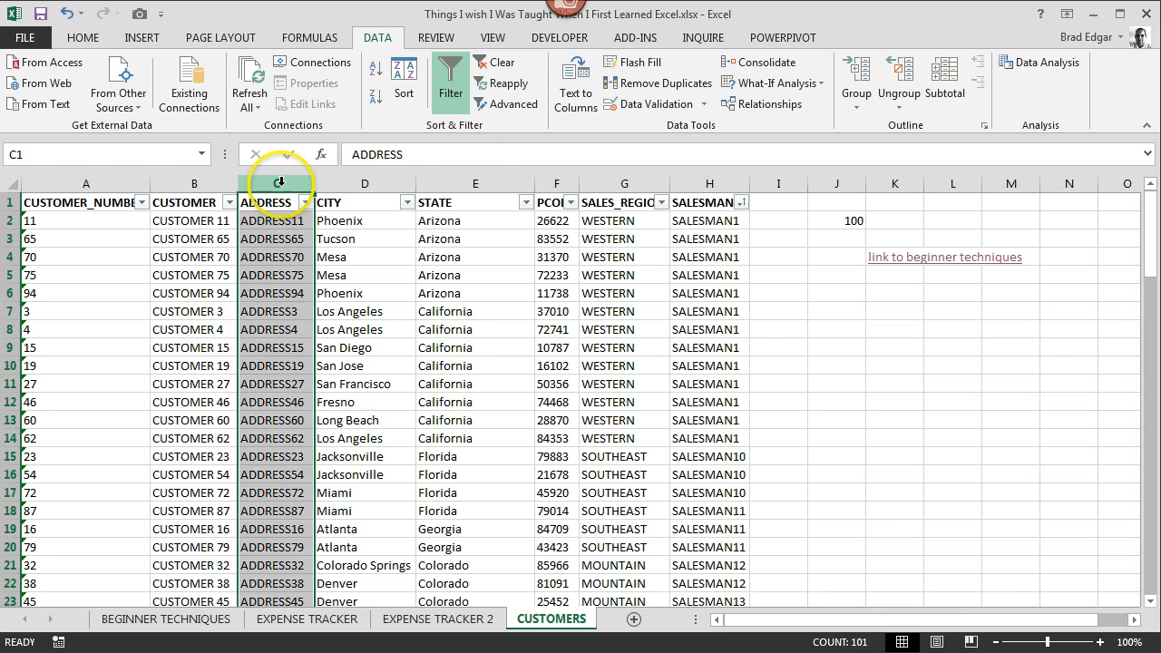
right_click(283, 186)
left_click(325, 312)
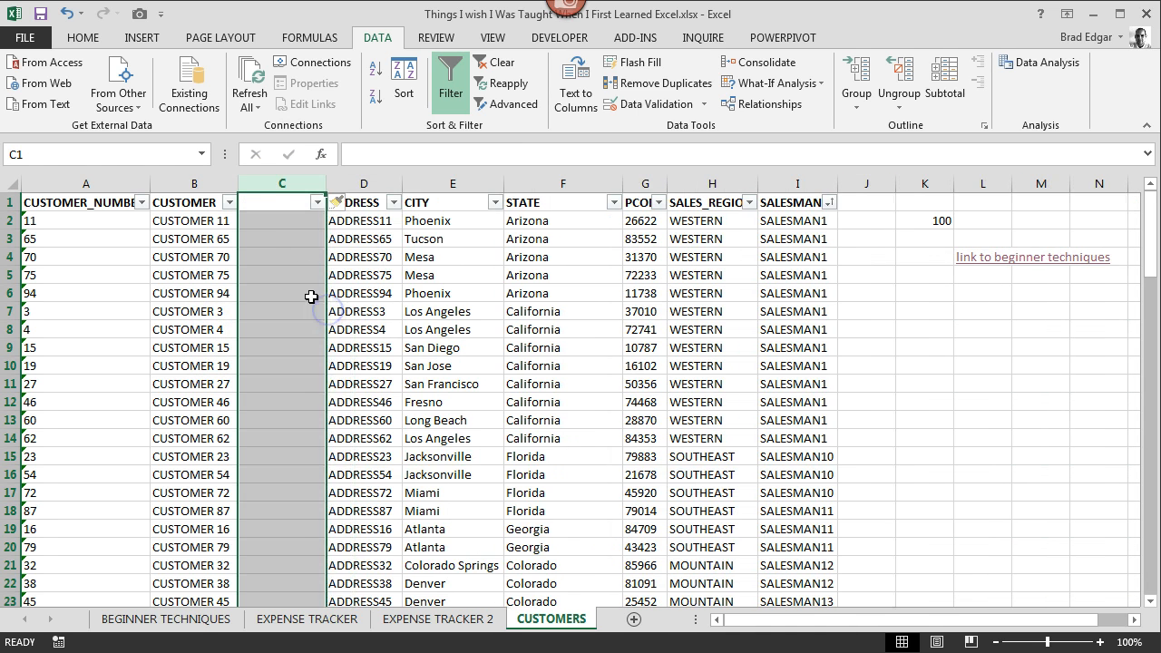
left_click(290, 203)
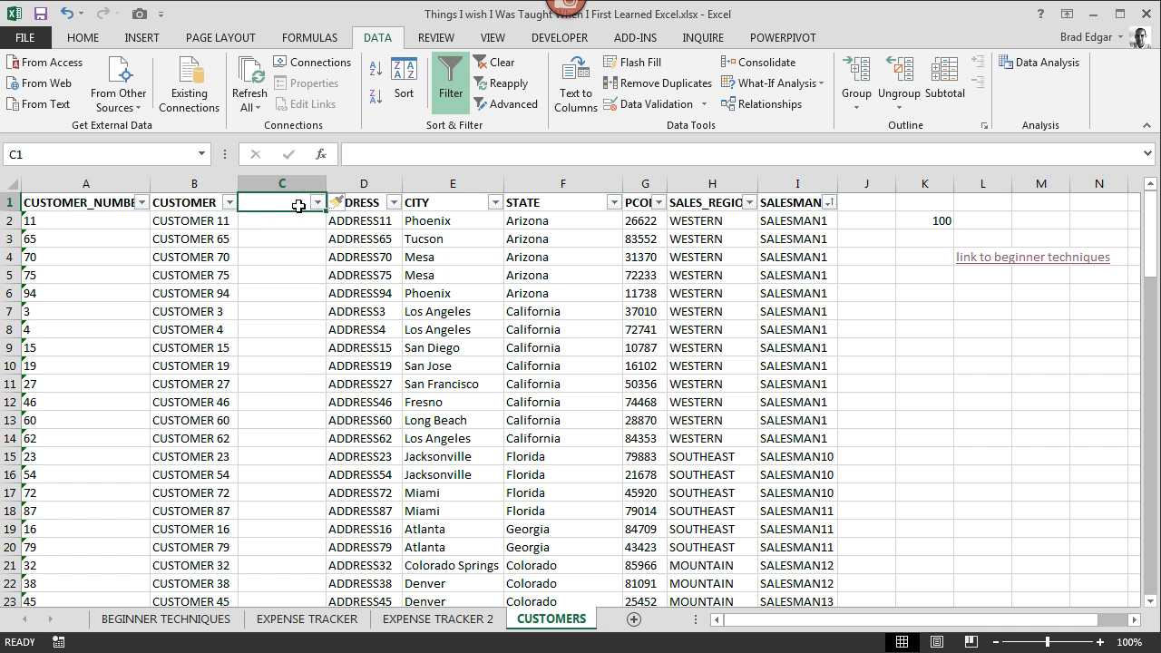
double_click(239, 184)
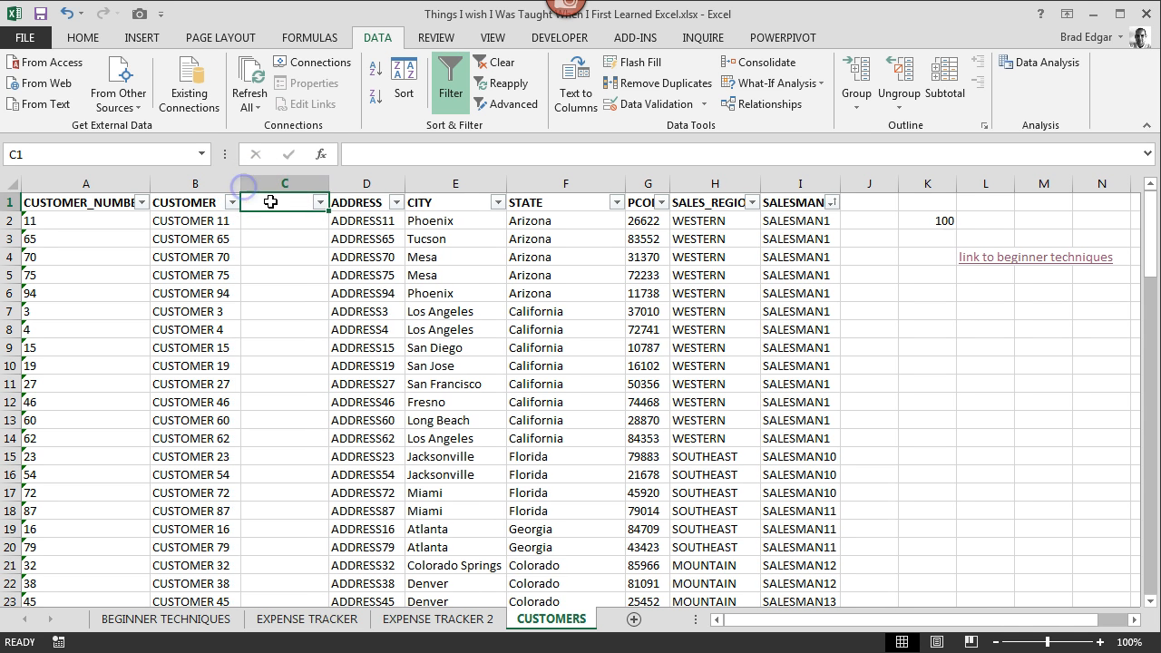
Enter the header CUSTOMER NAME 2 in cell C1 and auto-fit column C to it.
type("custo")
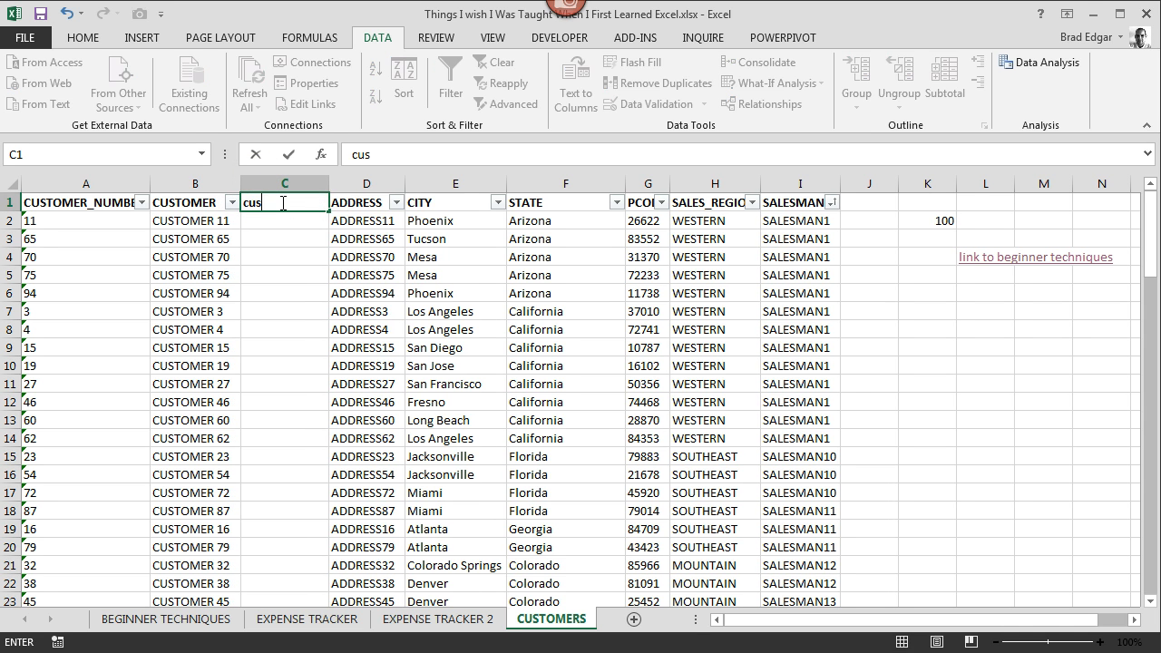
key("BackSpace")
key("BackSpace")
key("BackSpace")
key("BackSpace")
key("BackSpace")
type("CUSTOMER NAME 2")
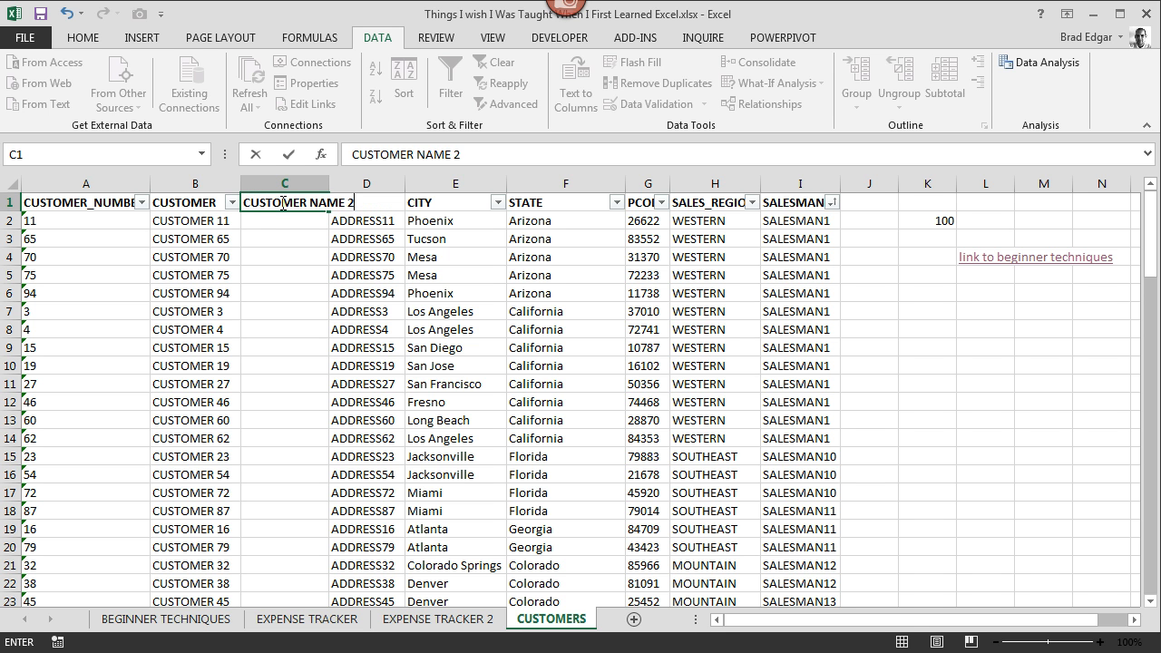
key("Return")
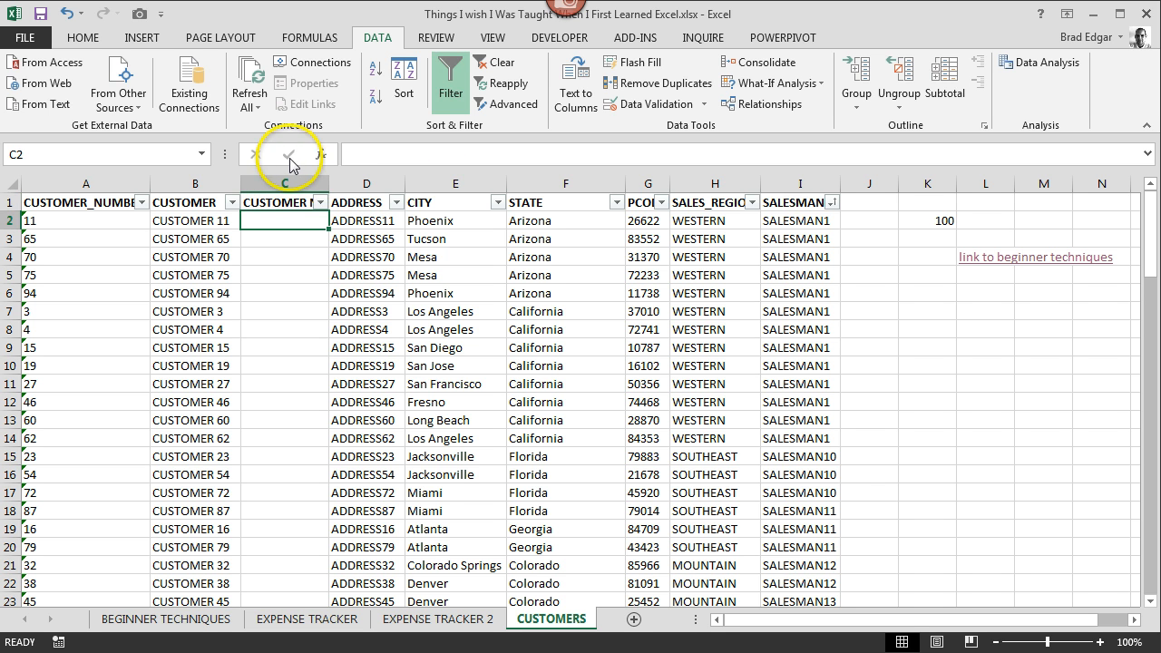
double_click(329, 184)
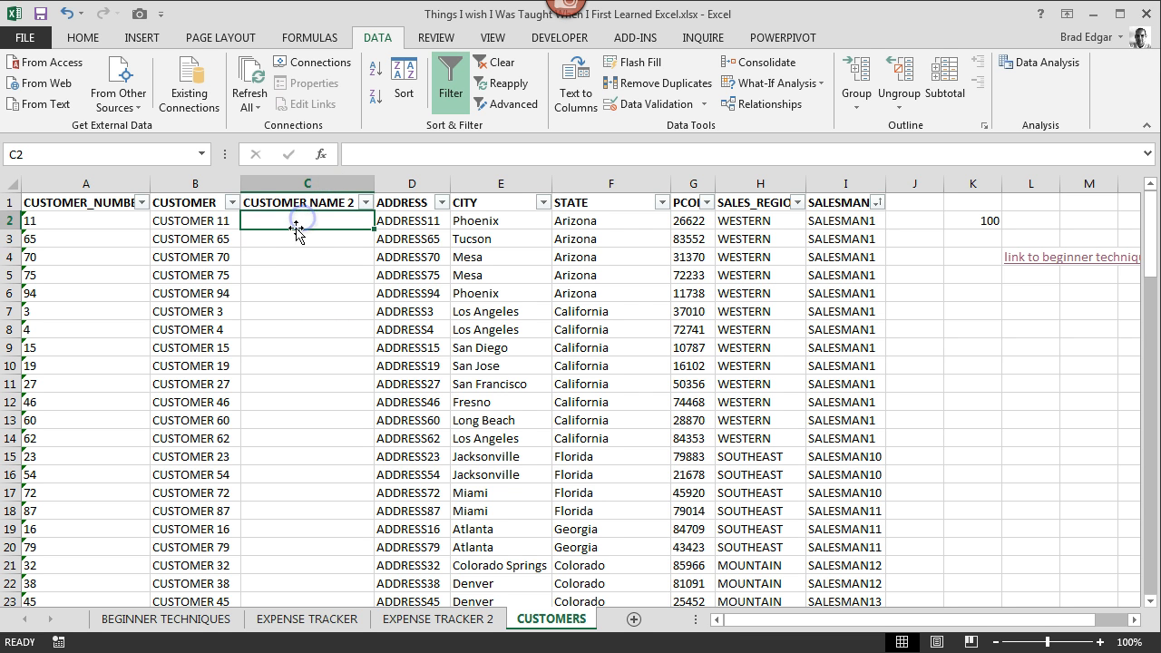
Start a delimited Text to Columns conversion of the CUSTOMER values in B2:B101, with Space as the only delimiter.
left_click(214, 225)
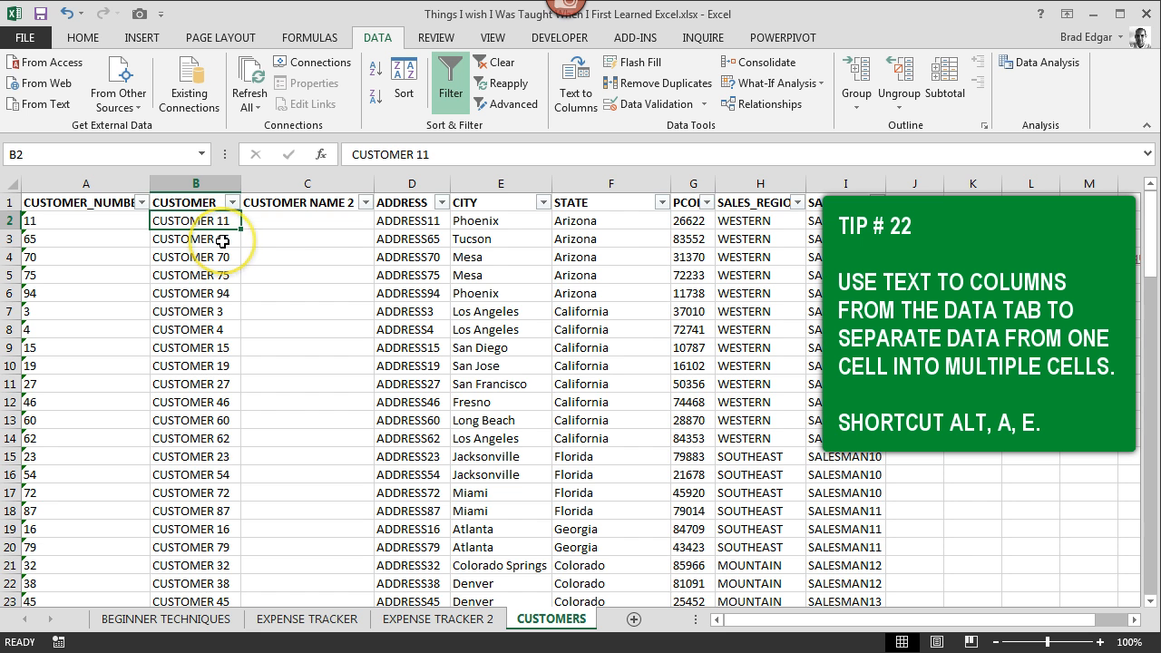
key("ctrl+shift+Down")
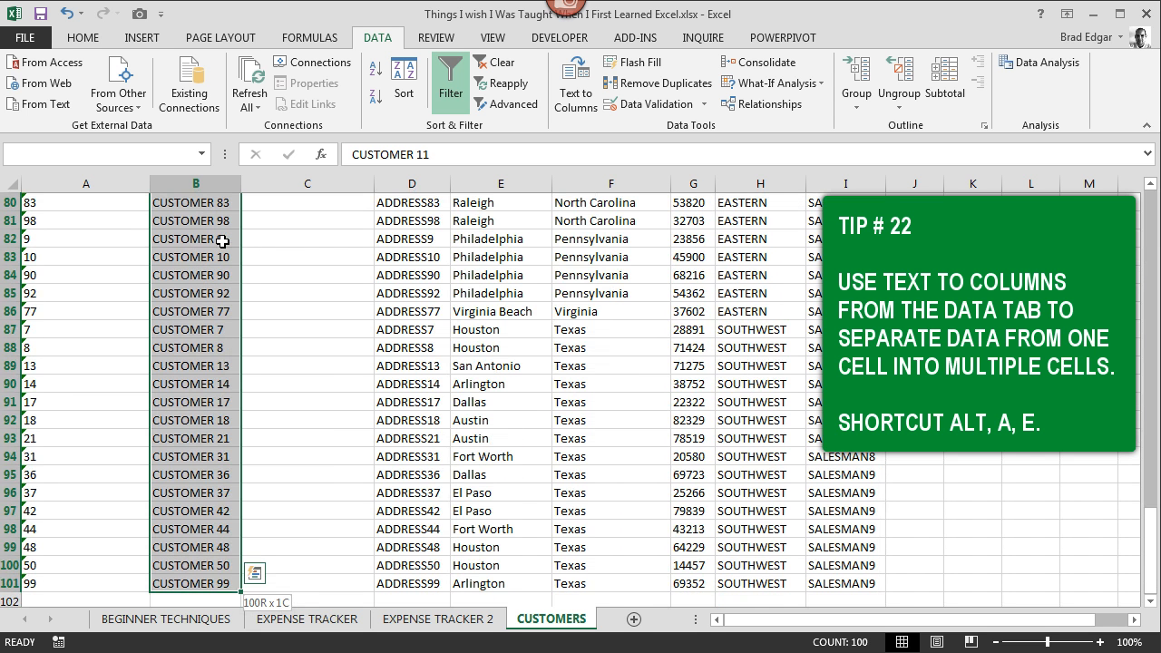
left_click(573, 91)
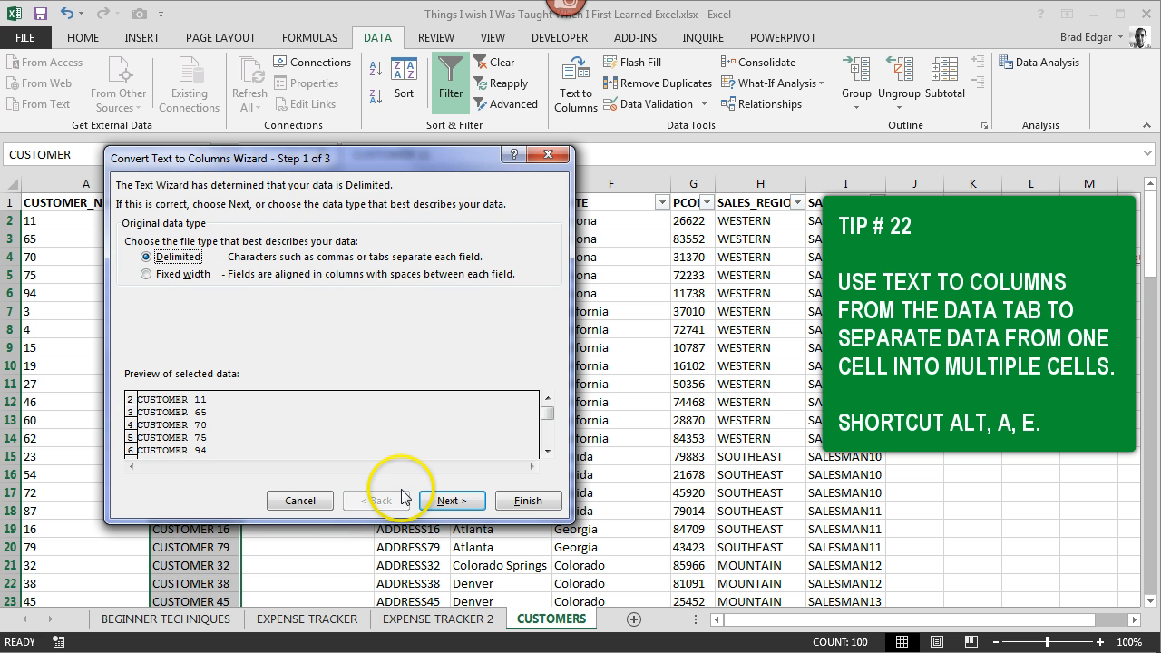
left_click(446, 500)
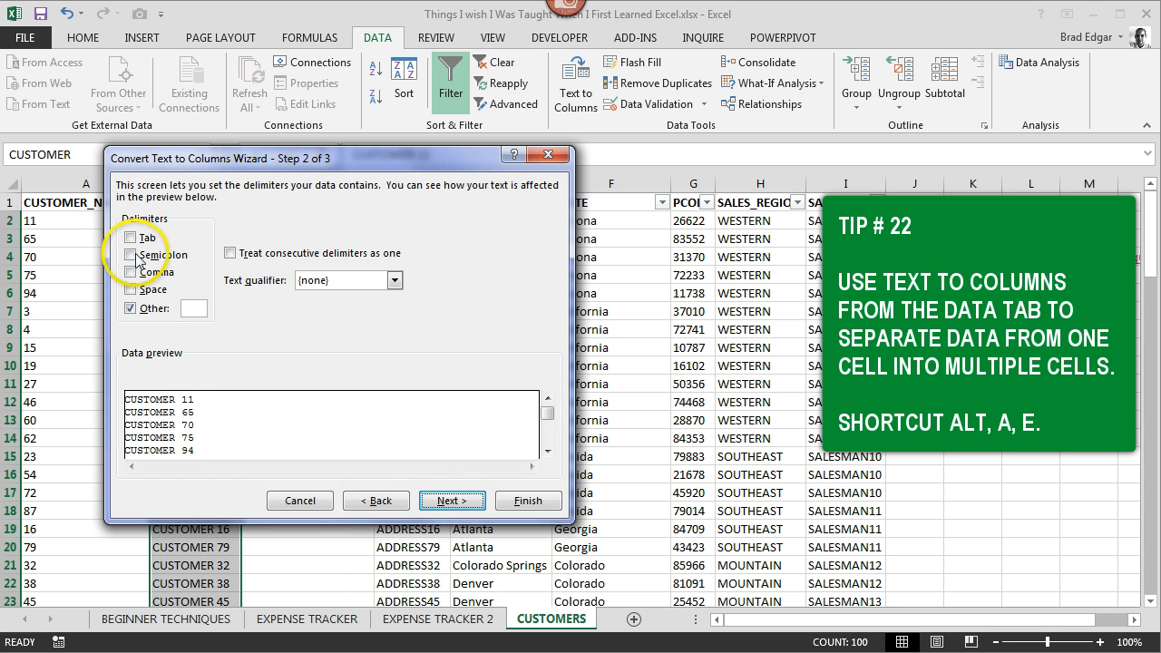
left_click(130, 308)
left_click(129, 289)
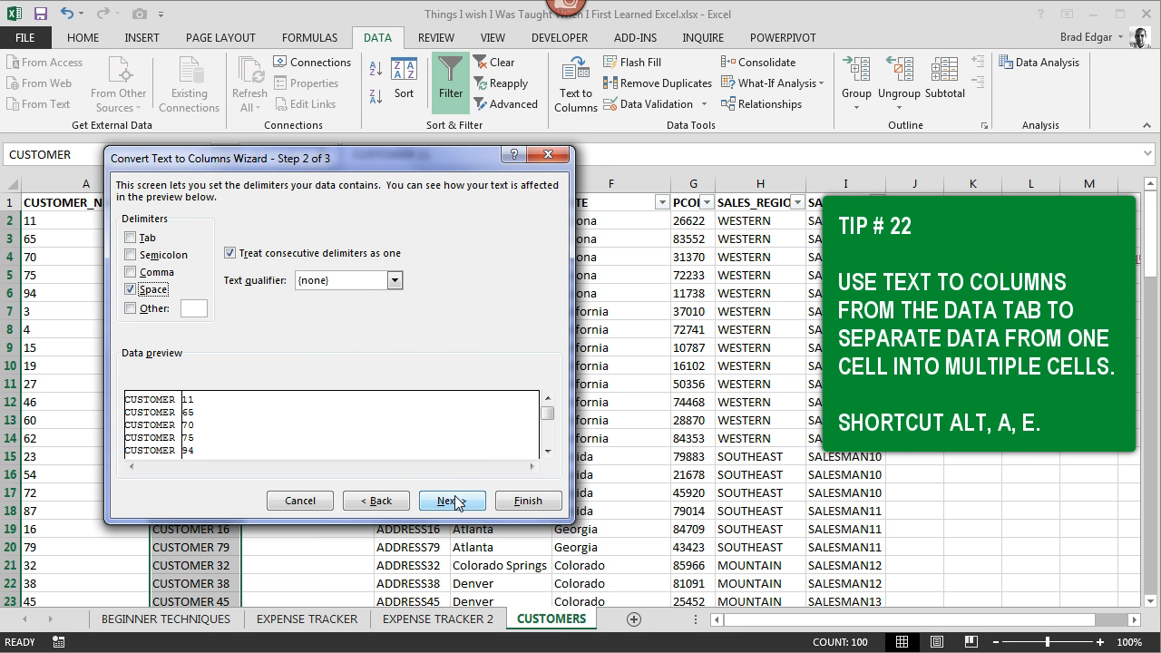
Set the text qualifier to a single quote and finish splitting the values into two General columns from cell B2.
left_click(394, 280)
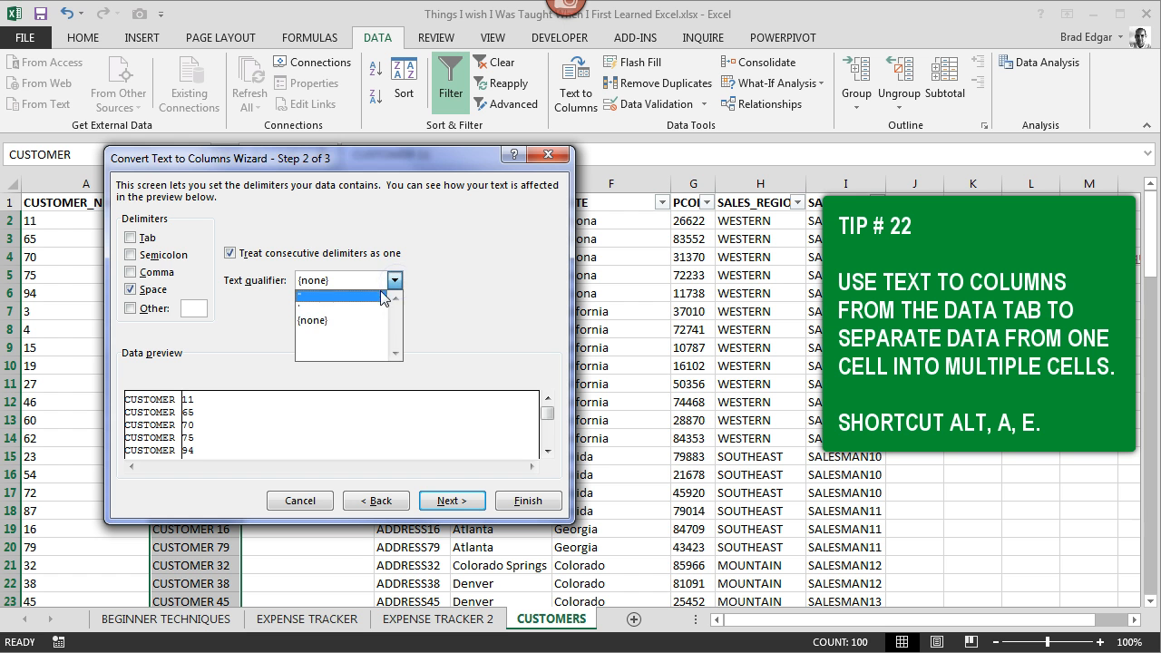
left_click(381, 307)
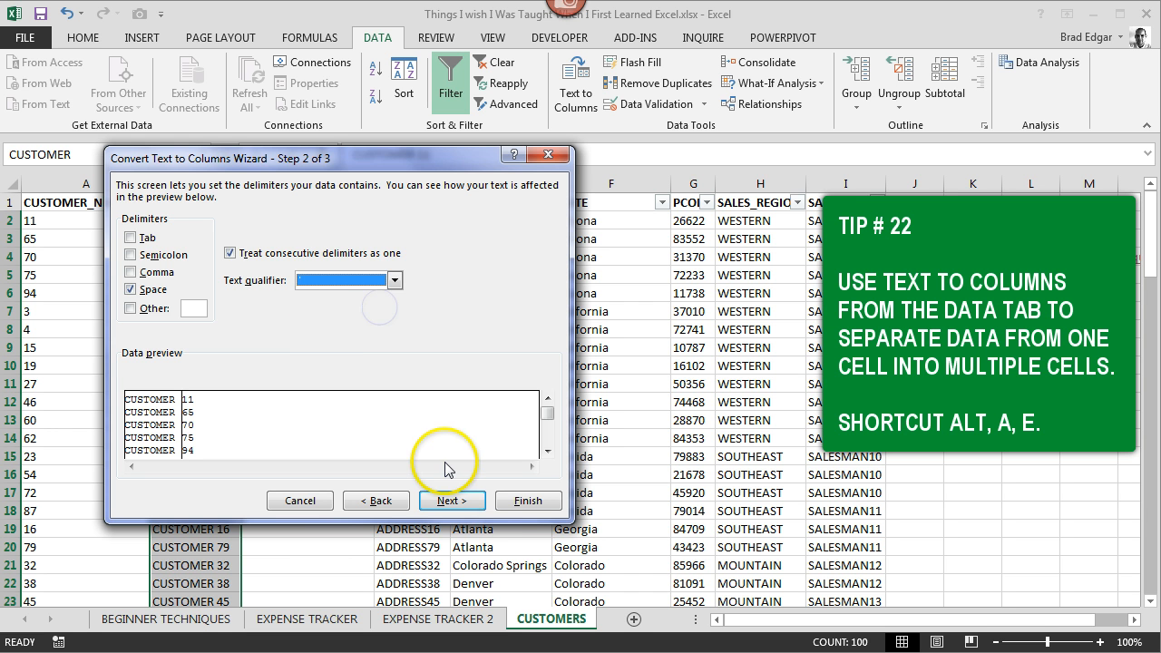
left_click(458, 502)
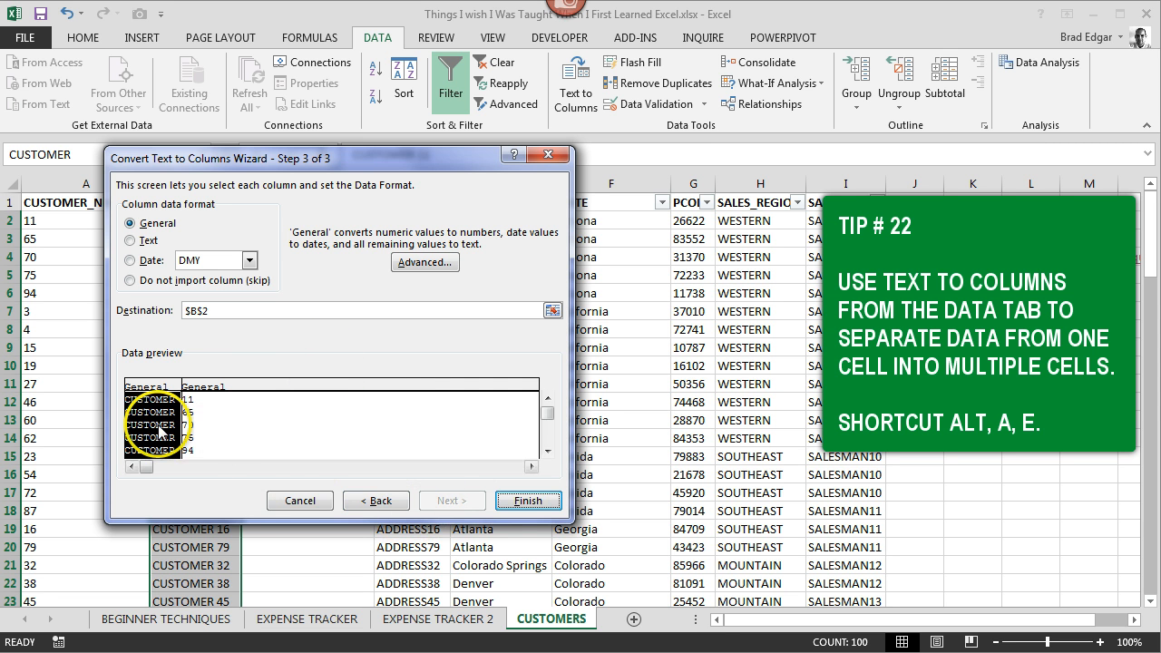
left_click(222, 388, "shift")
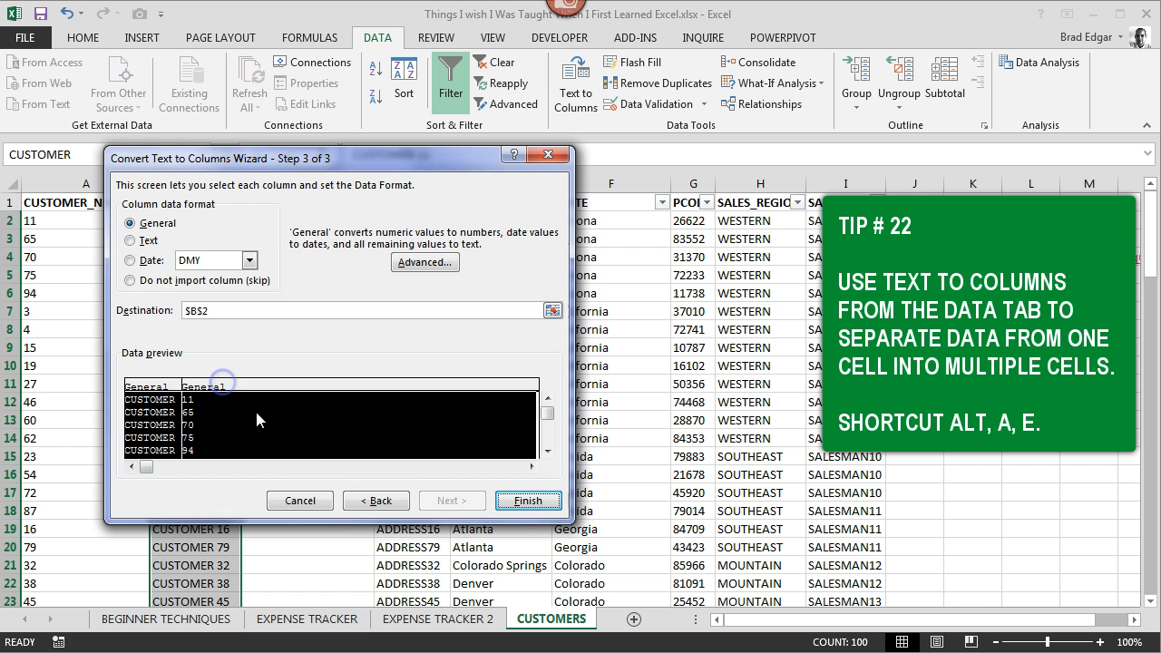
left_click(524, 500)
left_click(193, 384)
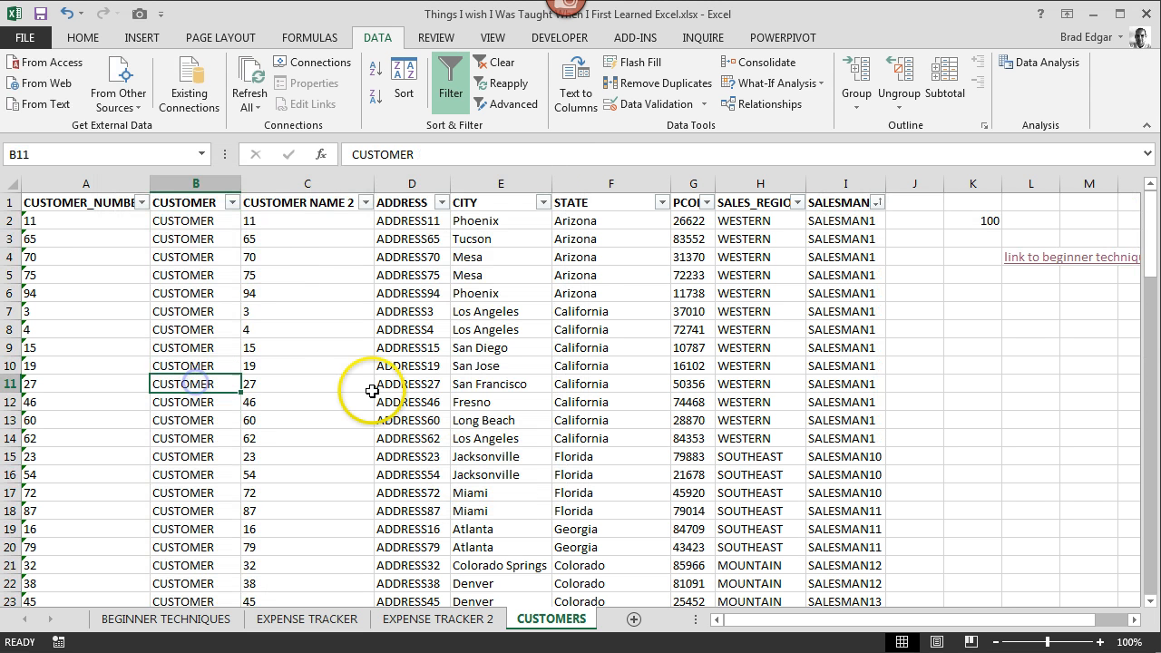
left_click(371, 390)
Insert a blank row above row 3 in the customer list.
left_click(11, 239)
right_click(13, 240)
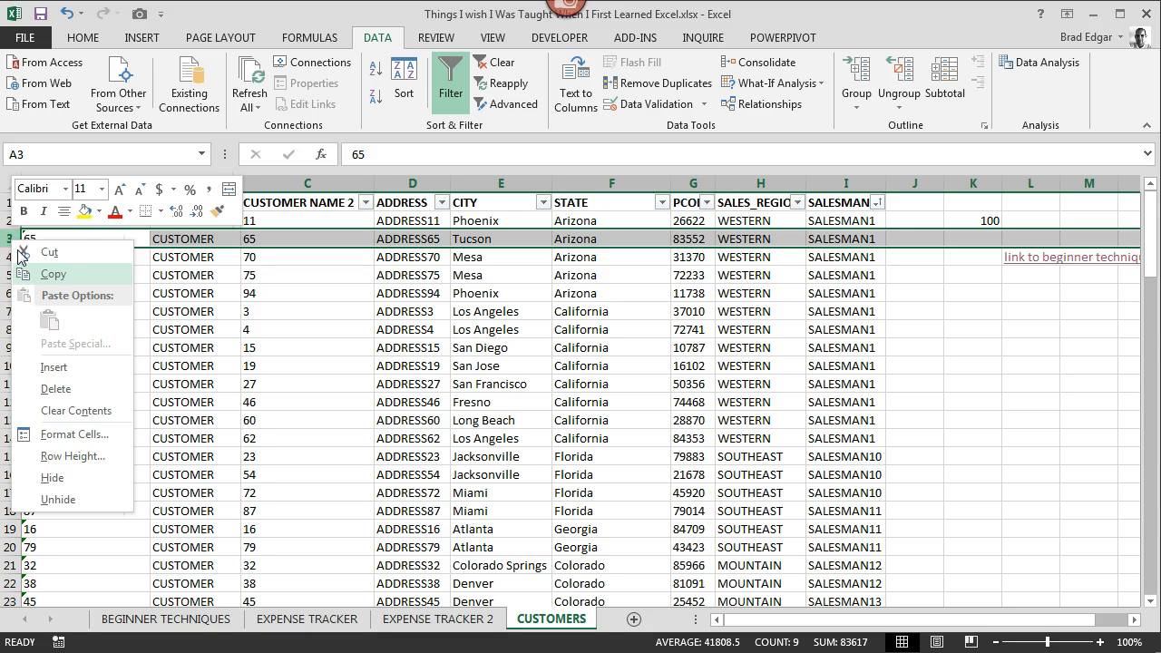
left_click(56, 366)
left_click(177, 255)
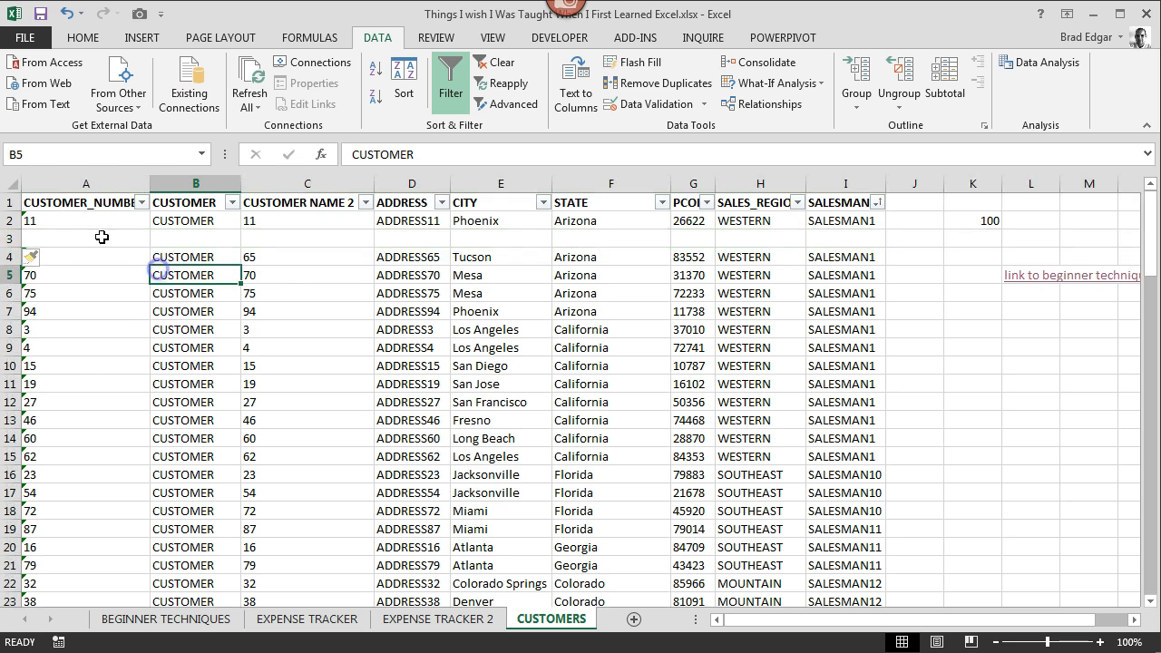
Fill the blank row 3 of the customer list, columns A to I, with the values from row 2 using Fill Down.
left_click(82, 238)
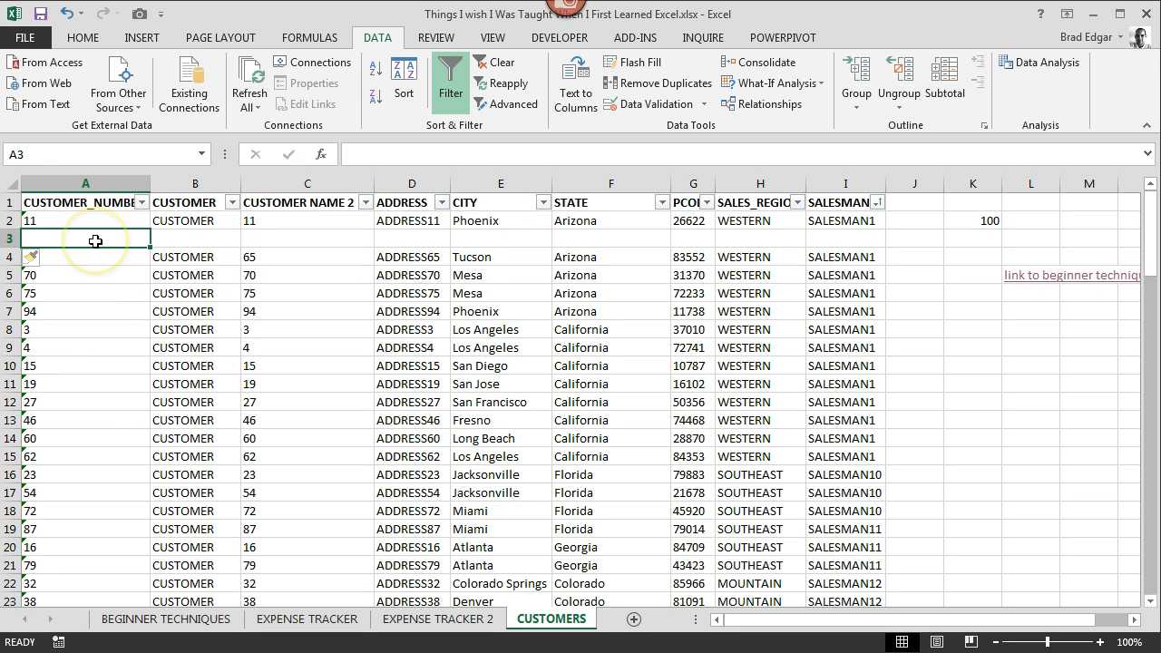
key("ctrl+d")
key("Tab")
key("ctrl+d")
key("Tab")
key("ctrl+d")
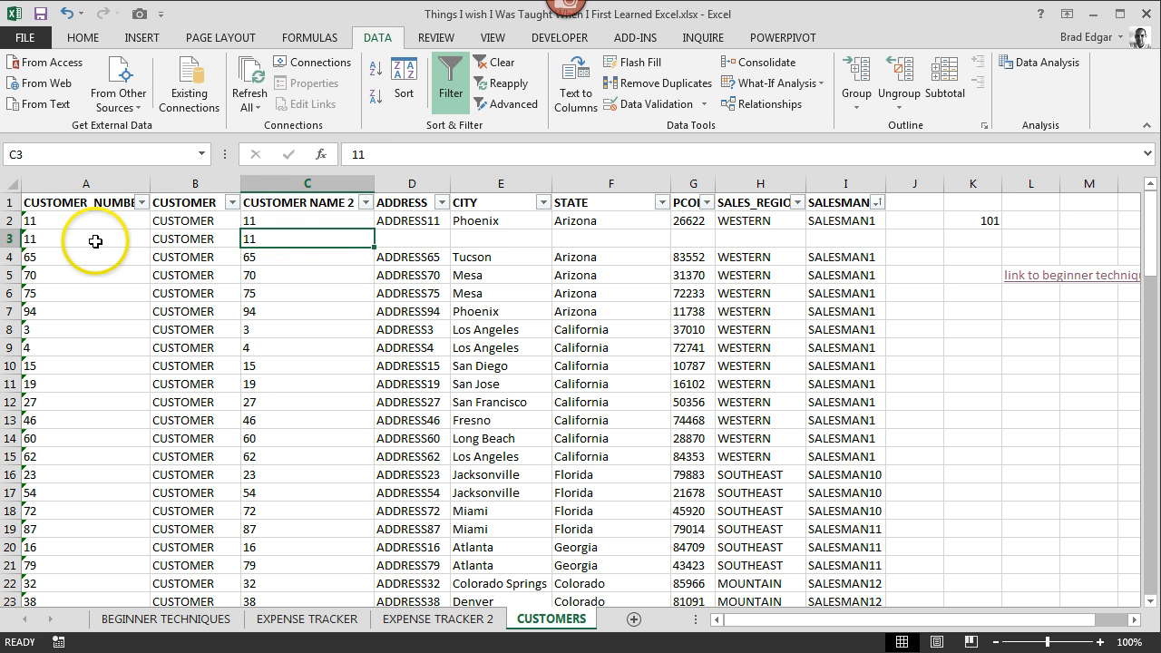
key("Tab")
key("ctrl+d")
key("Tab")
key("ctrl+d")
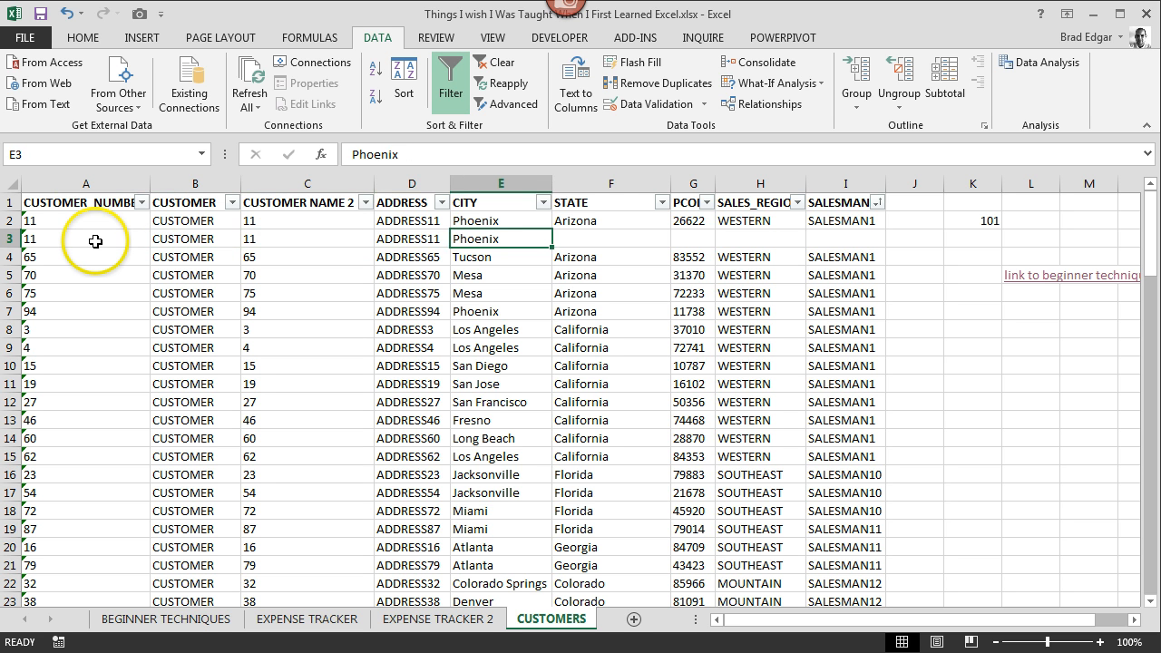
key("Tab")
key("ctrl+d")
key("Tab")
key("ctrl+d")
key("Right")
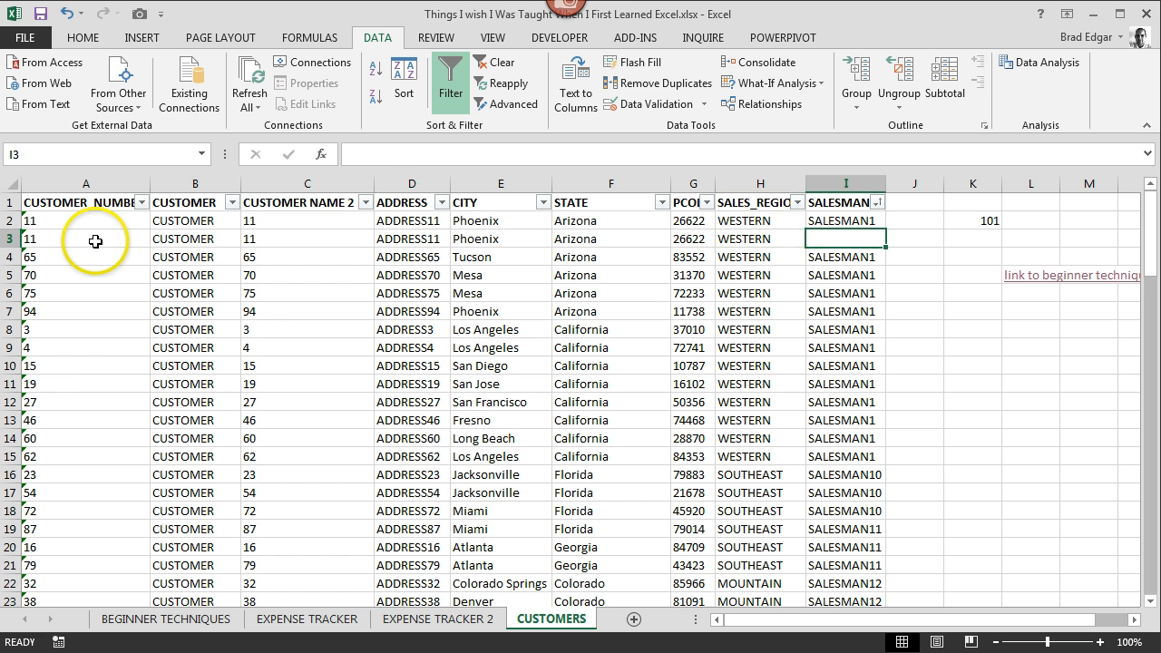
key("ctrl+d")
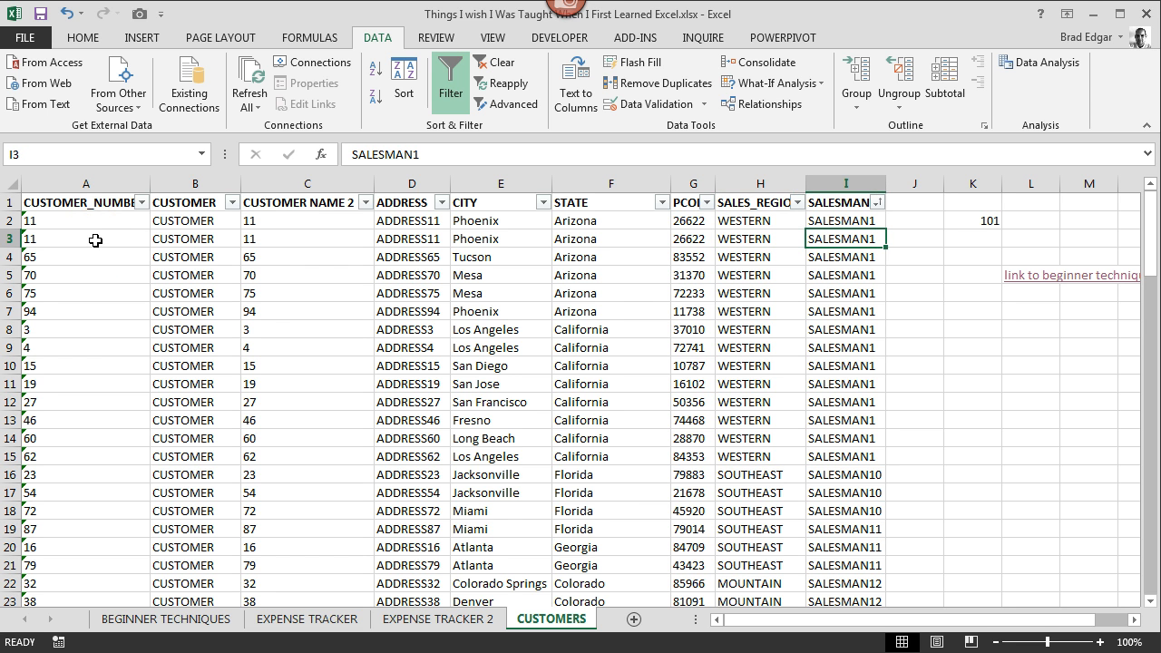
Remove duplicate records from the whole customer list, treating the first row as headers and comparing all columns.
left_click(124, 226)
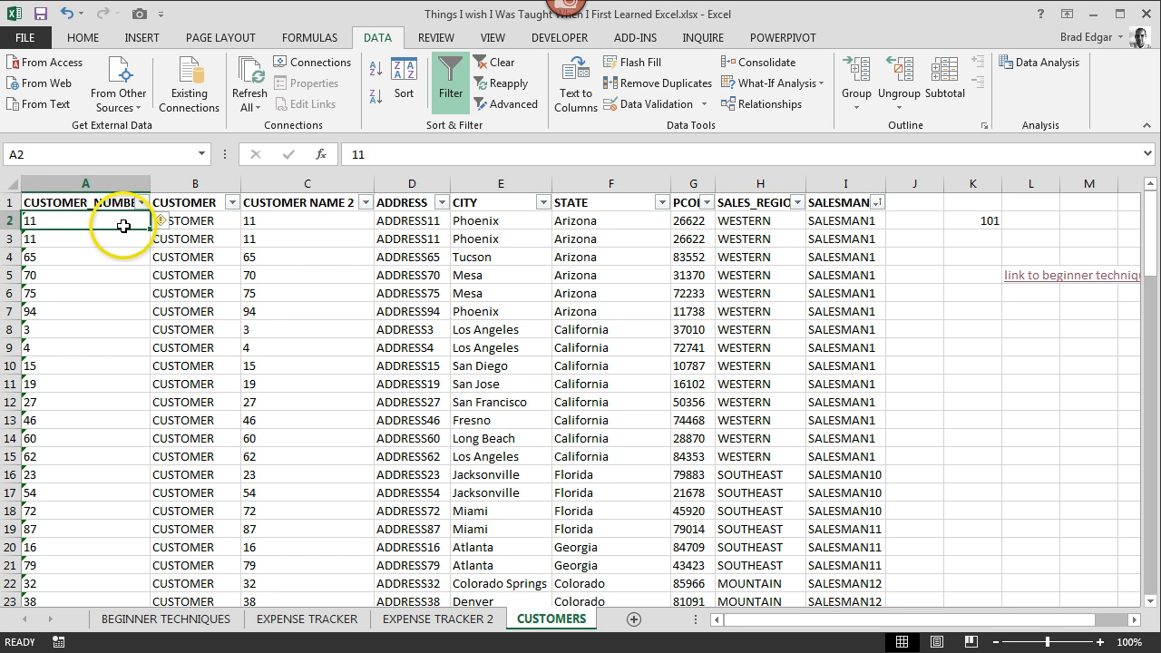
key("ctrl+a")
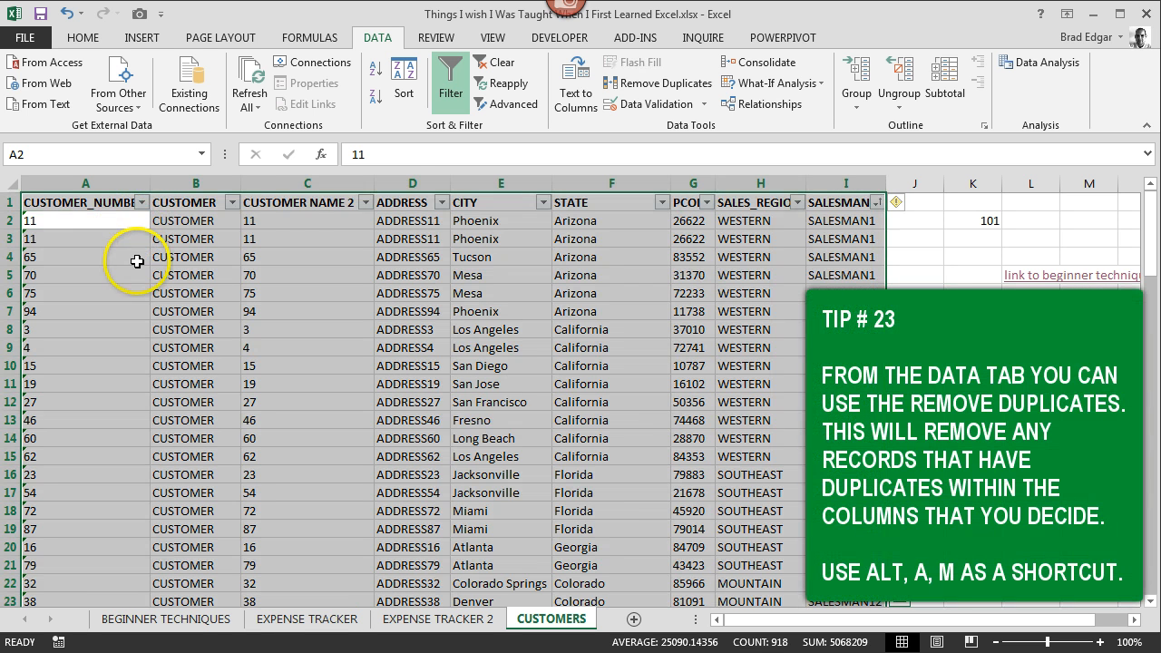
left_click(673, 90)
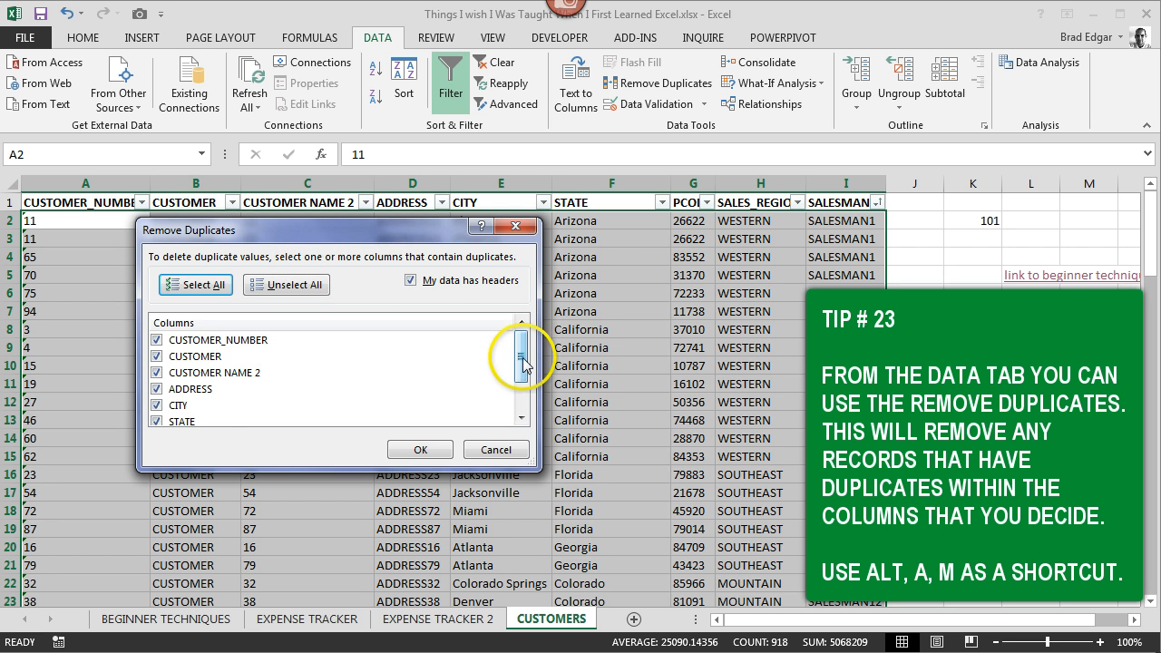
left_click_drag(523, 366, 526, 408)
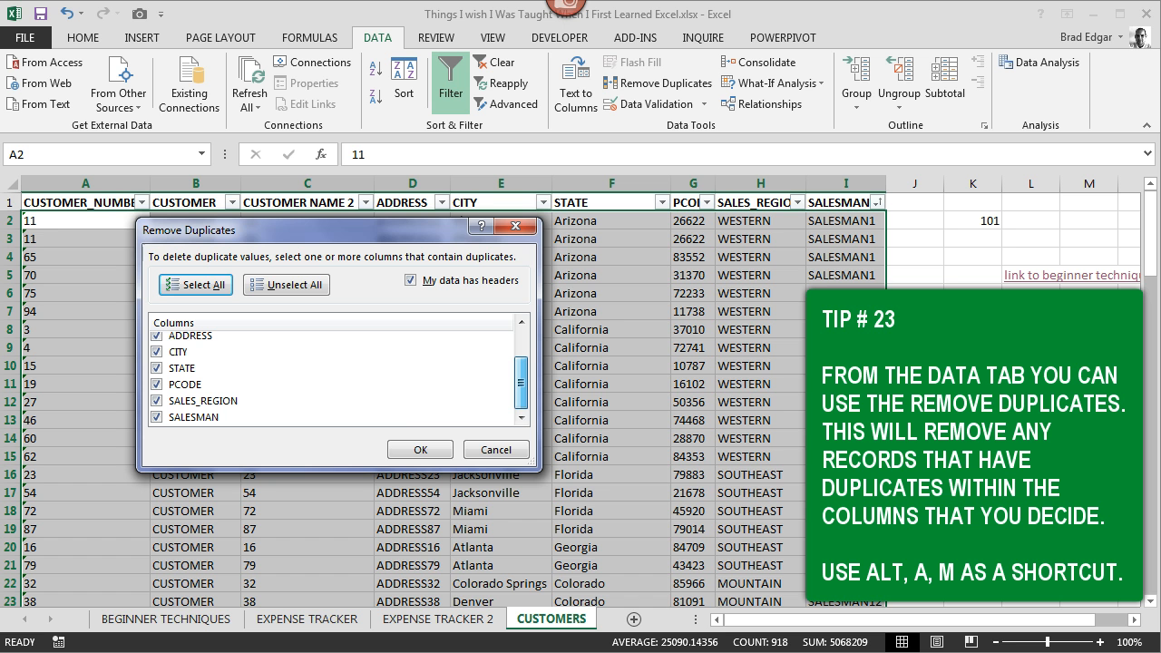
left_click(416, 453)
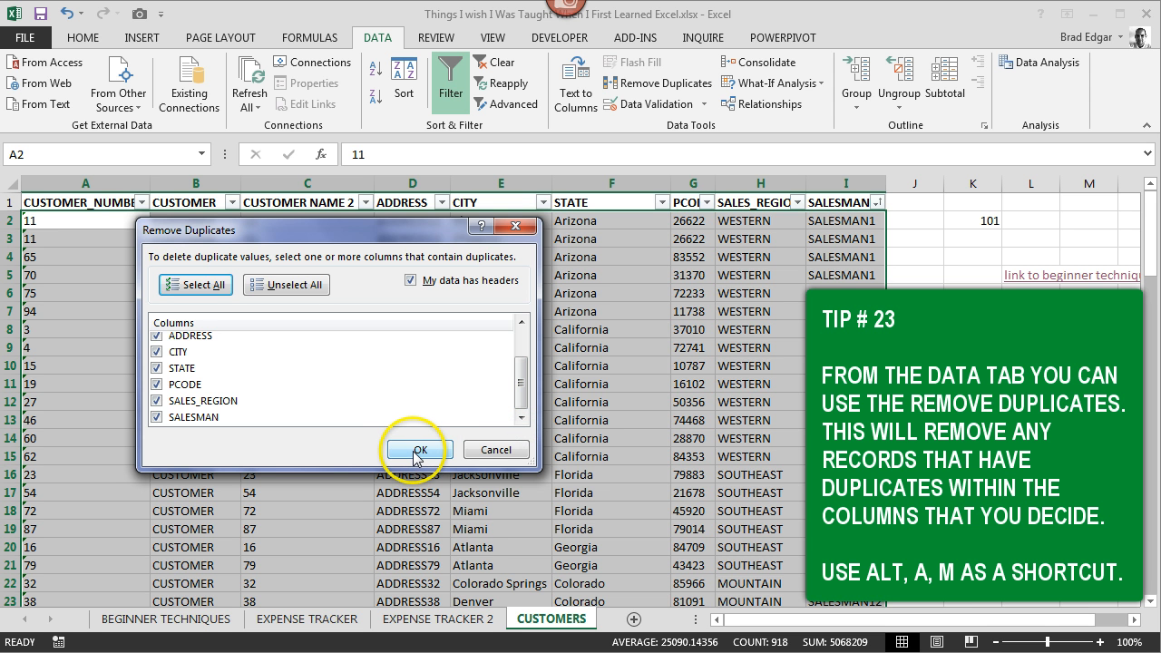
left_click(414, 456)
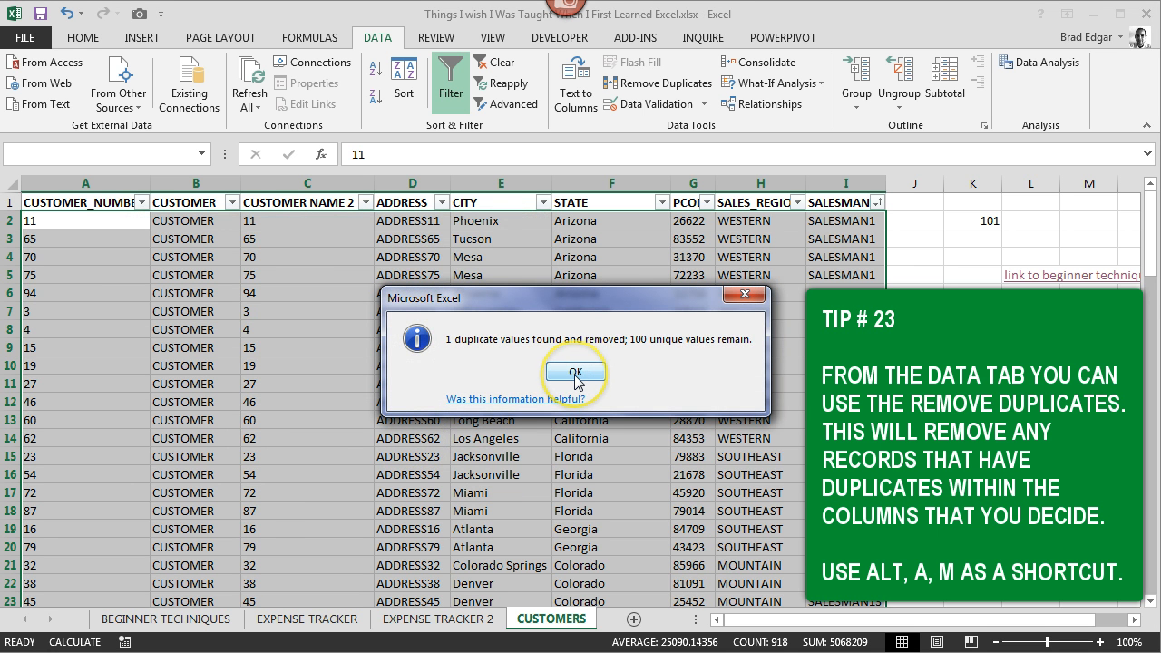
left_click(575, 374)
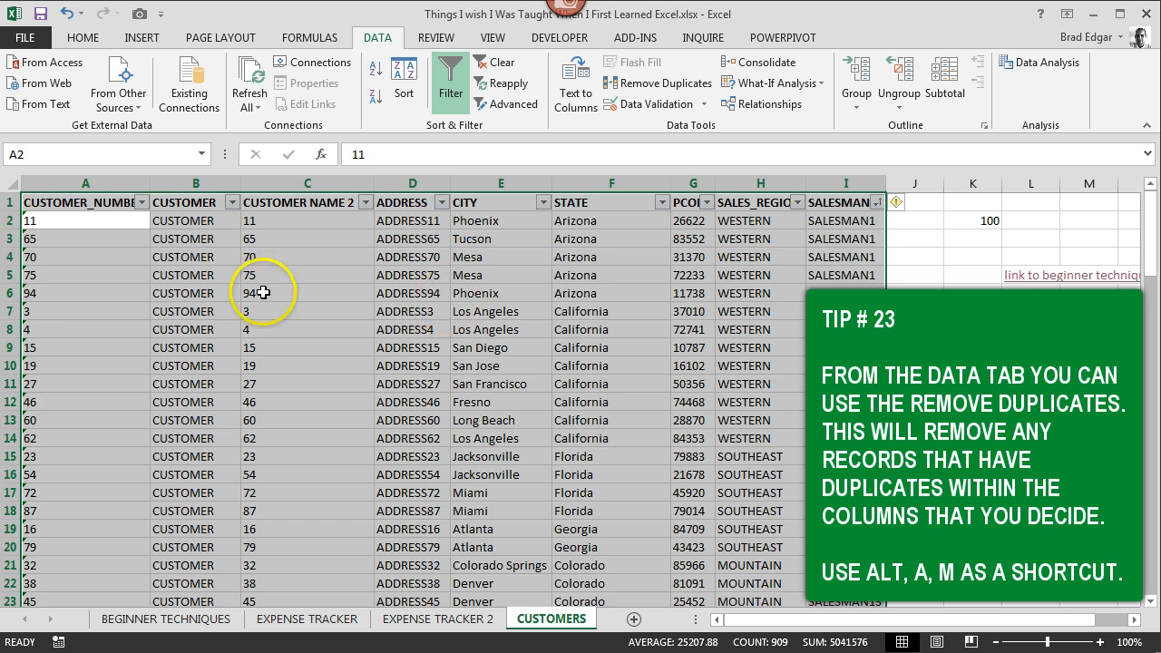
Filter the CUSTOMER_NUMBER column to show only customer 11.
left_click(215, 252)
left_click_drag(130, 223, 821, 220)
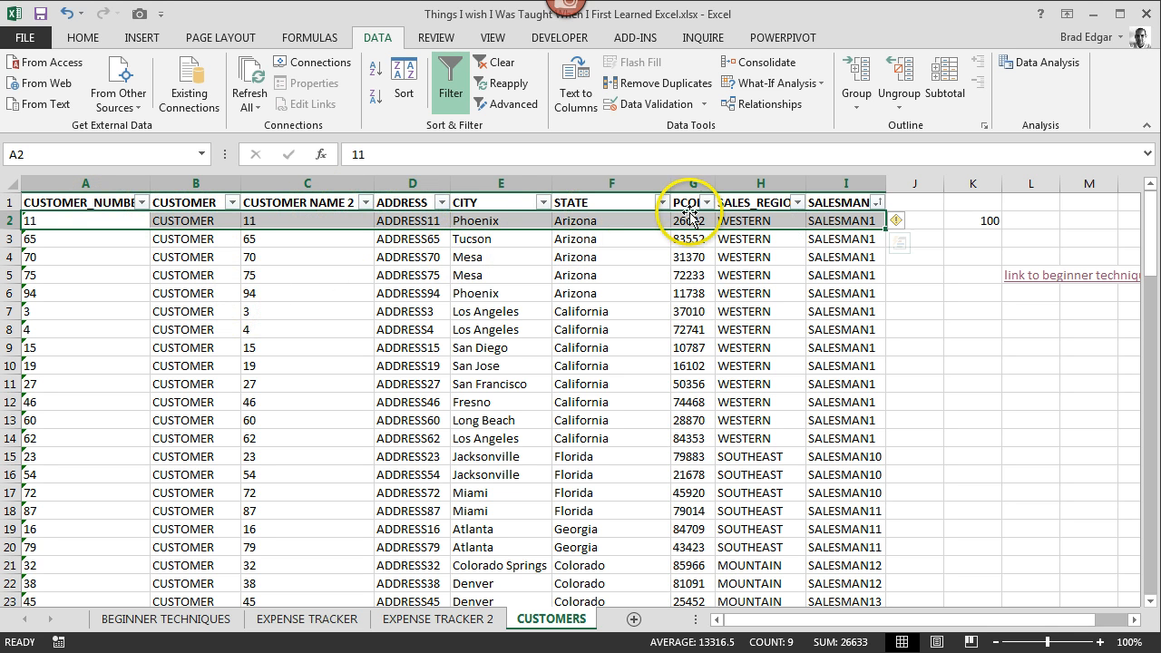
left_click(142, 202)
left_click(8, 377)
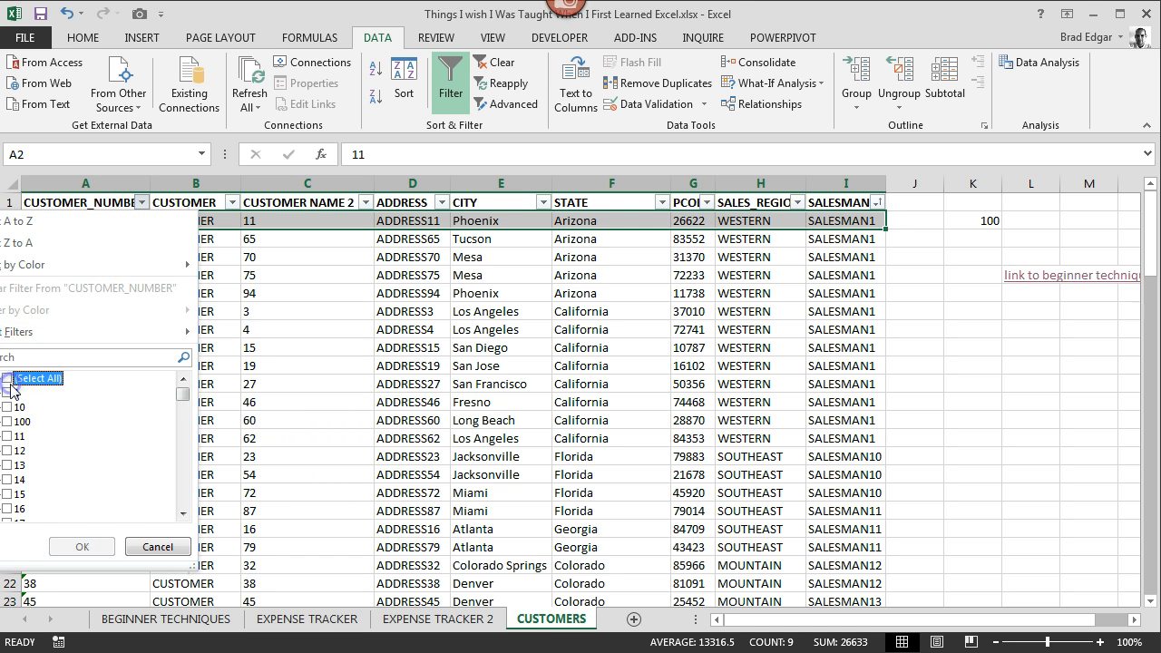
left_click(7, 435)
left_click(72, 546)
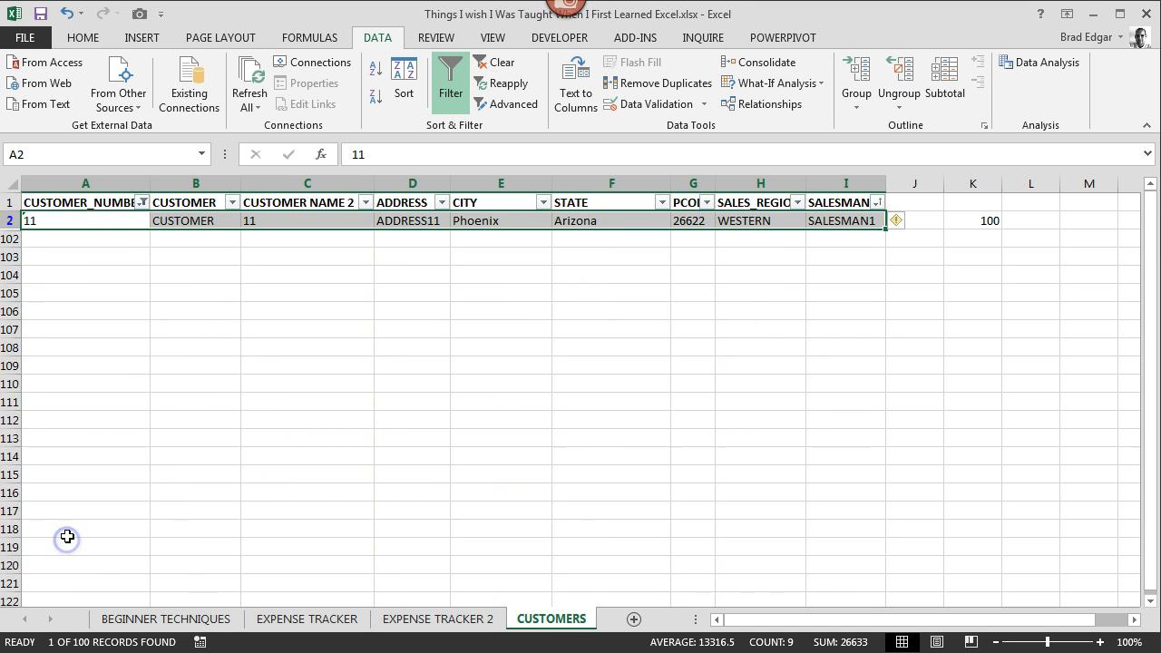
Show all records again by reselecting every value in the CUSTOMER_NUMBER filter.
left_click(142, 202)
left_click(7, 377)
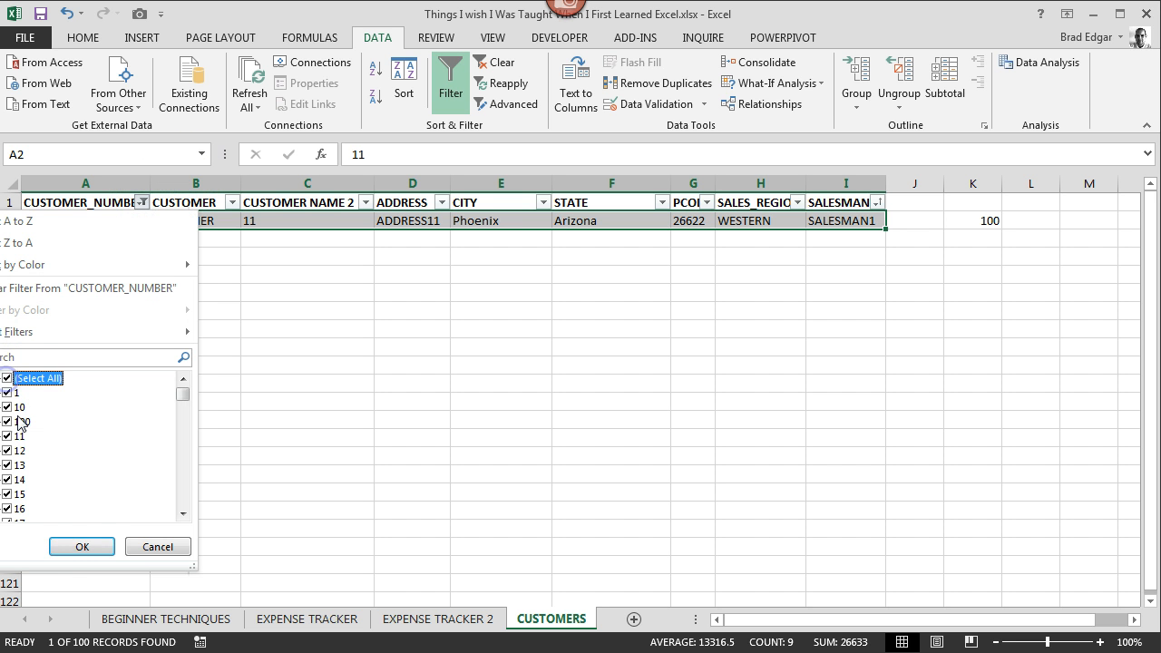
left_click(80, 542)
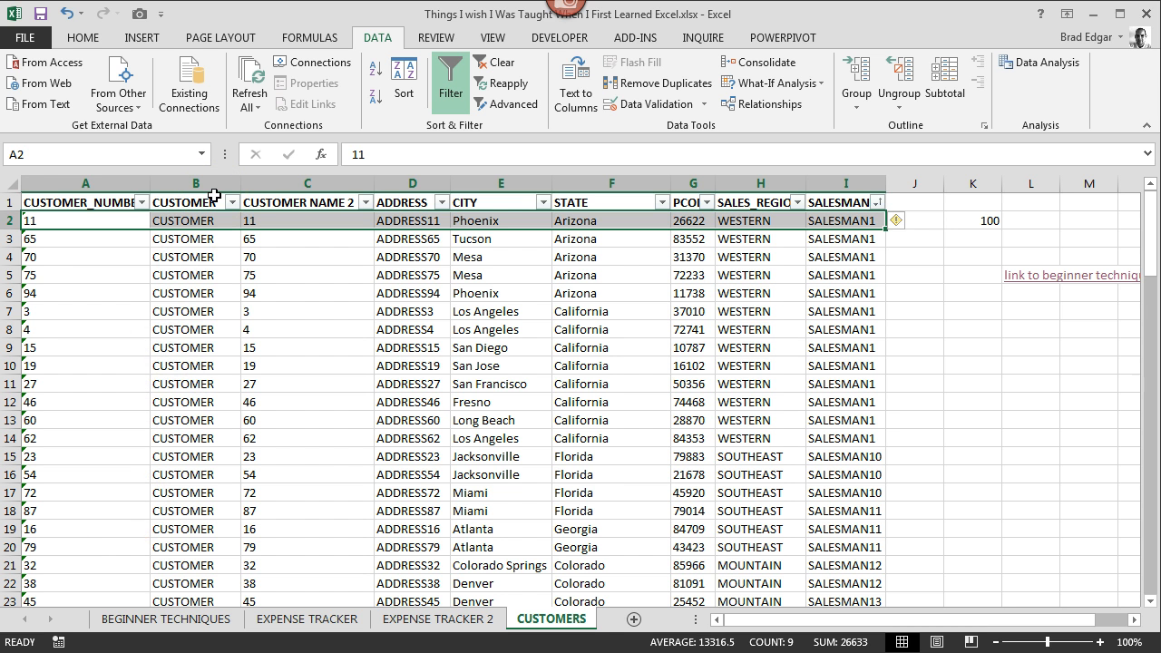
left_click(226, 309)
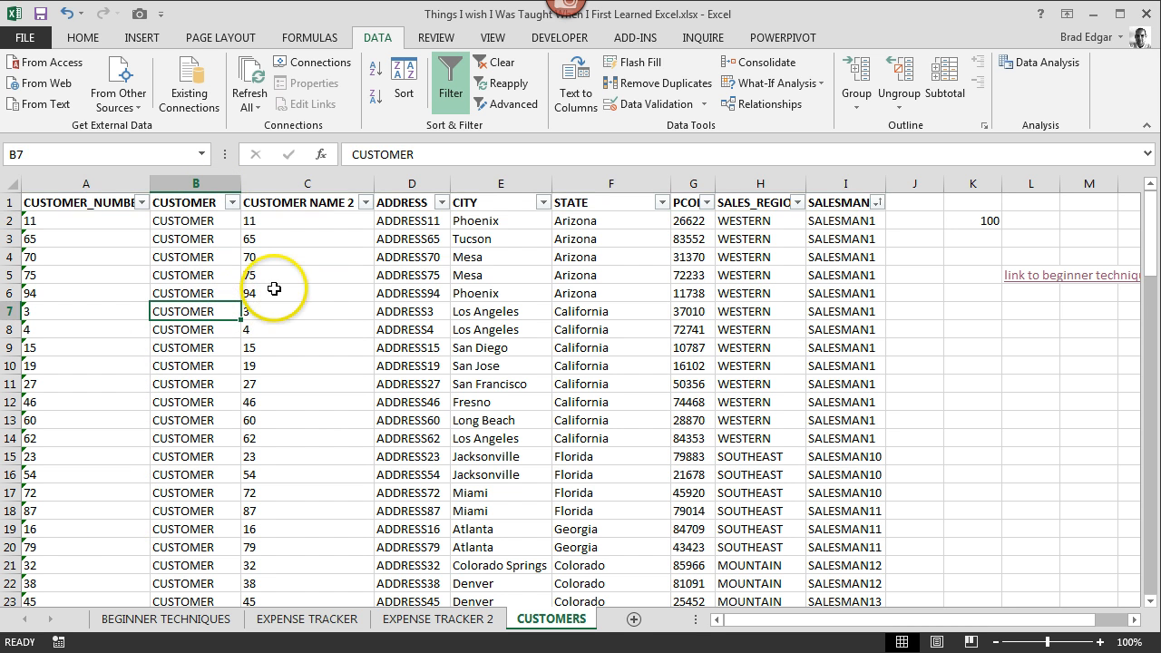
left_click(274, 288)
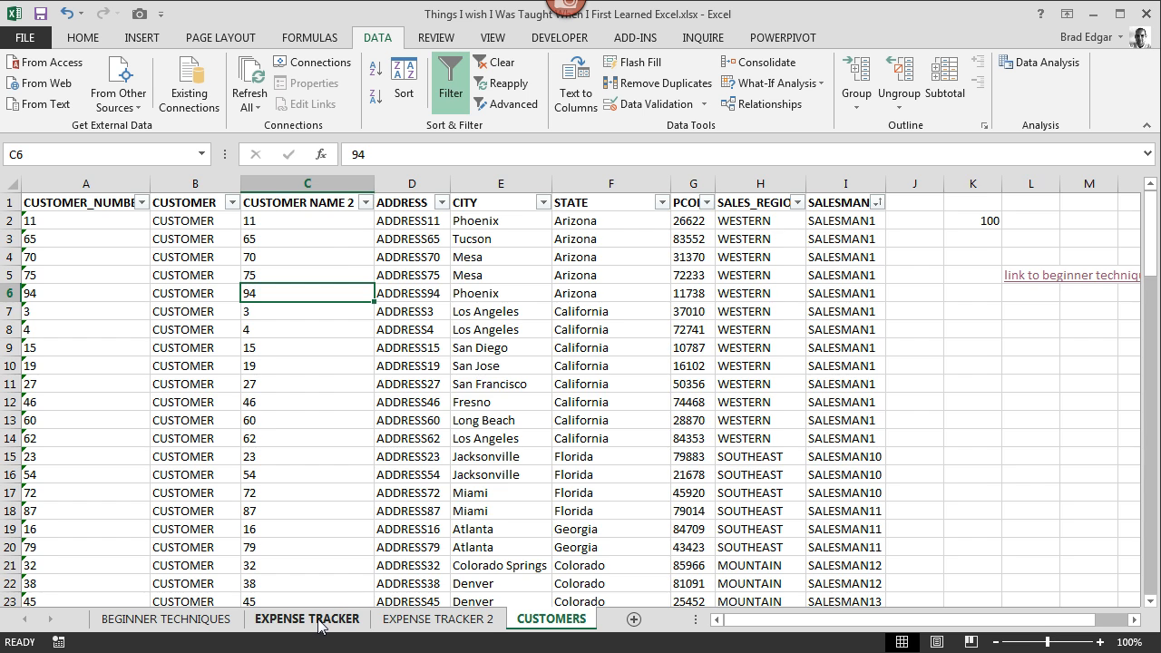
Copy the full expenses table B4:O11, including headers and totals, on the EXPENSE TRACKER sheet.
key("ctrl+Page_Up")
key("ctrl+Page_Up")
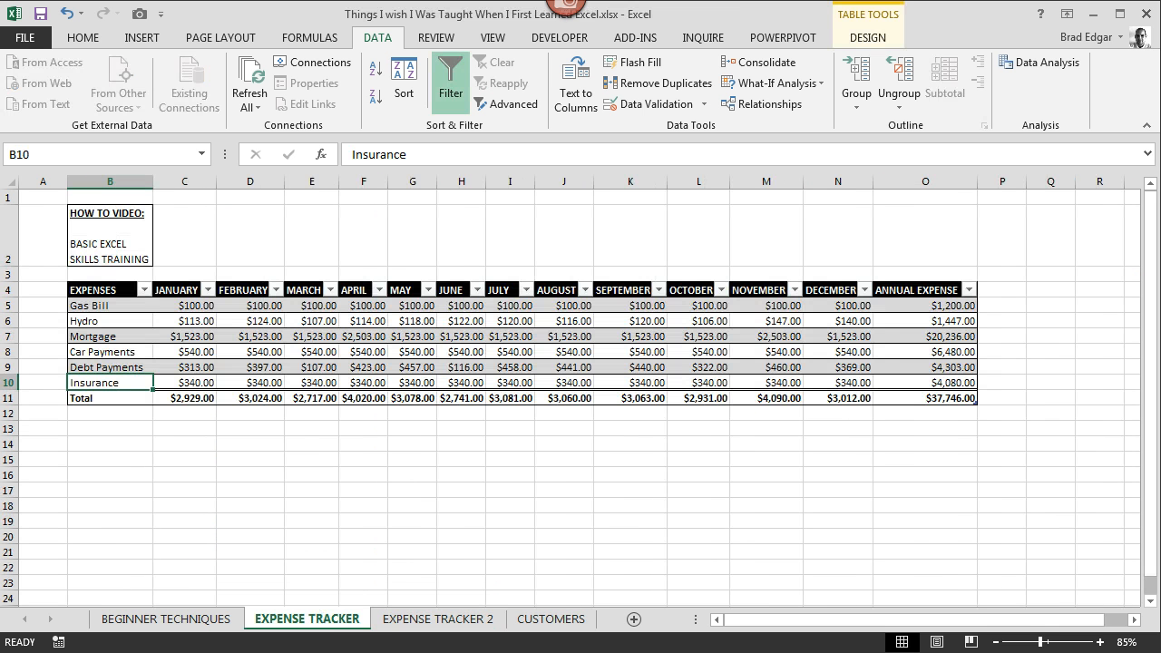
left_click(188, 400)
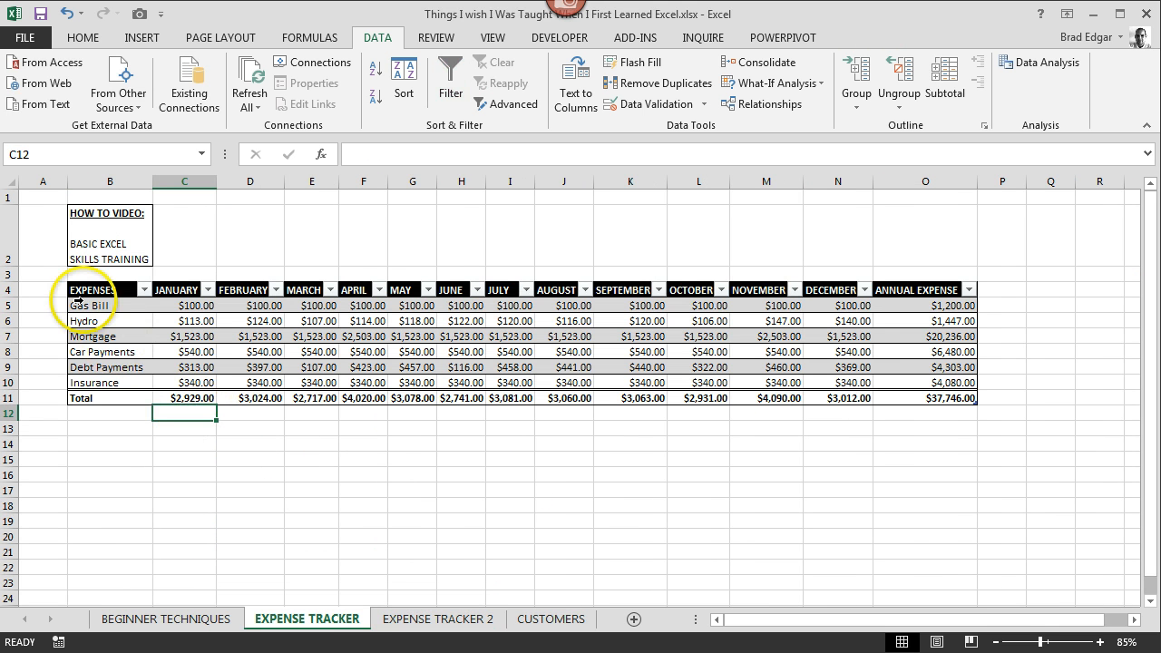
left_click(94, 290)
left_click_drag(95, 290, 964, 397)
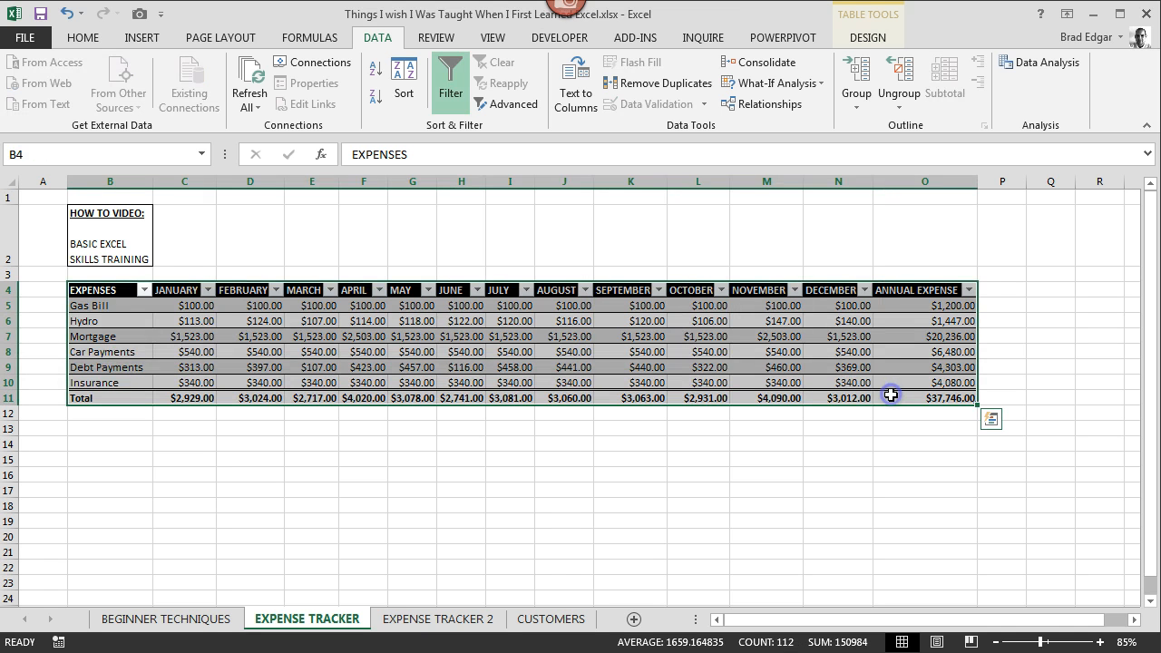
key("ctrl+c")
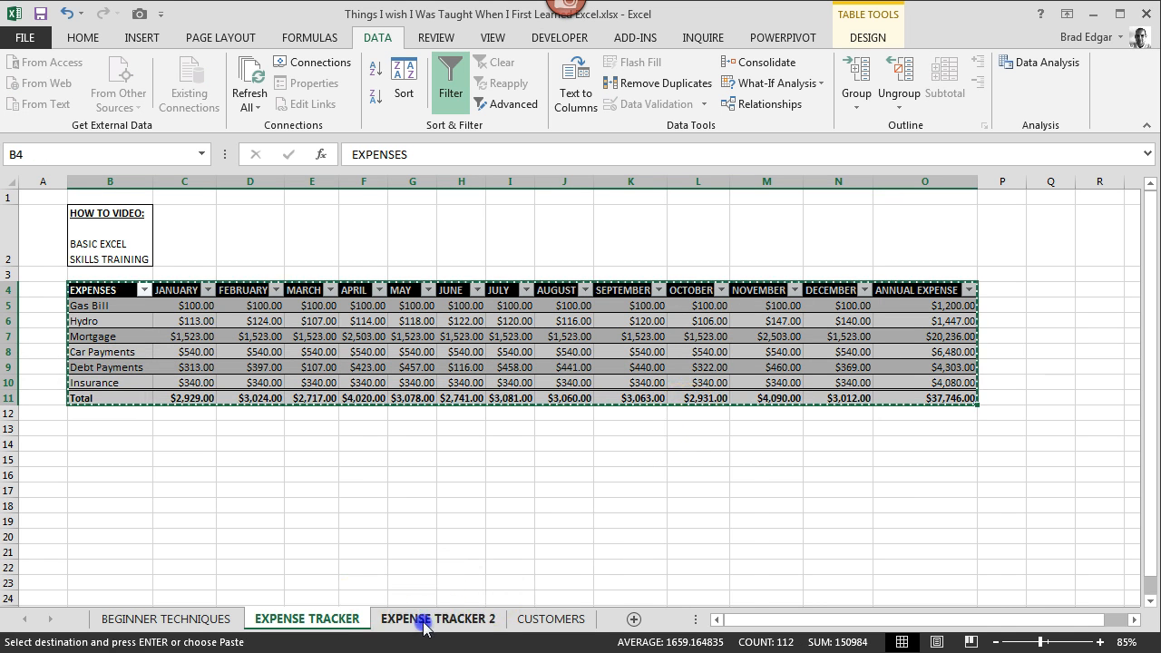
Paste the copied expenses table as values only at cell B4 of the EXPENSE TRACKER 2 sheet.
left_click(417, 618)
left_click(101, 244)
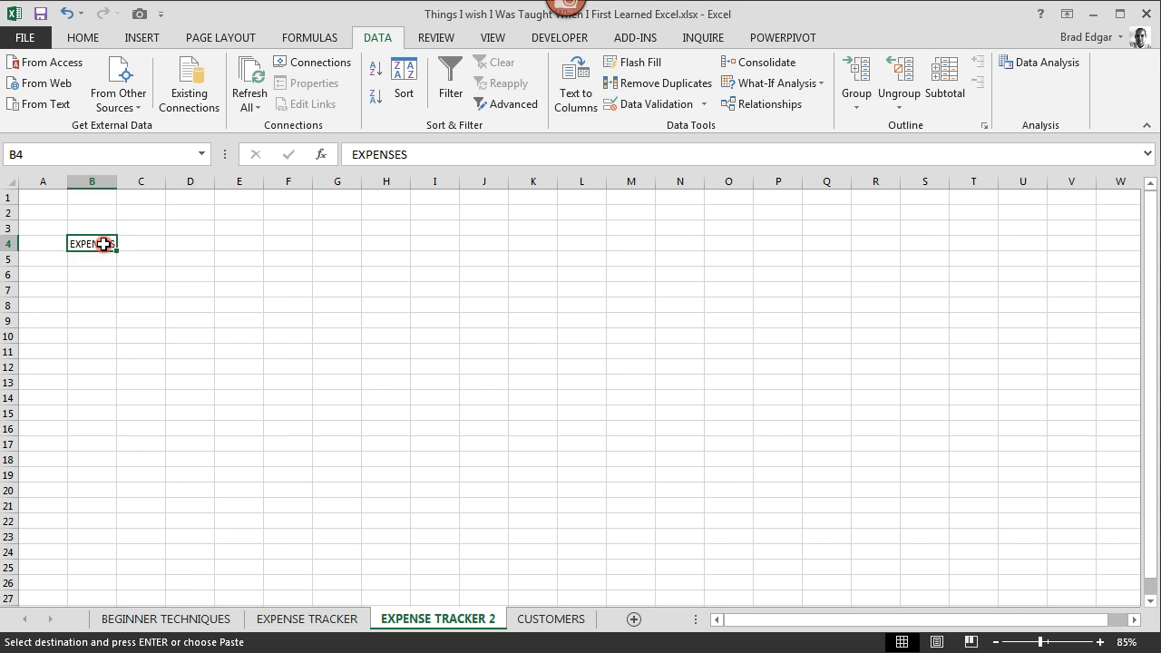
right_click(105, 245)
left_click(169, 325)
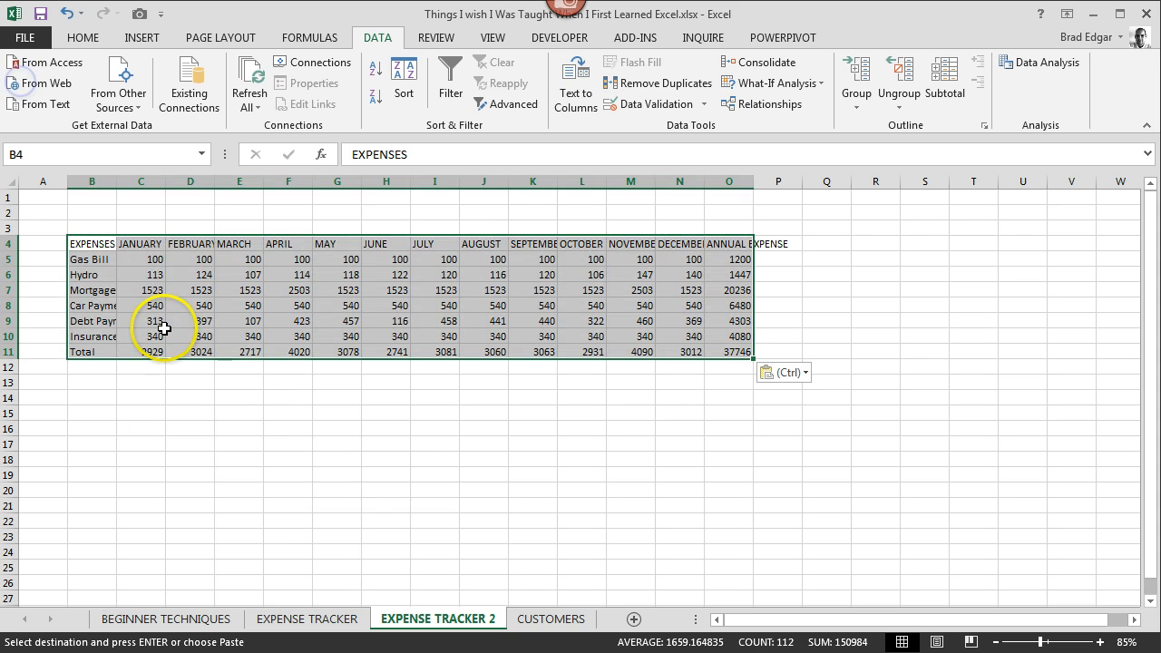
left_click(293, 372)
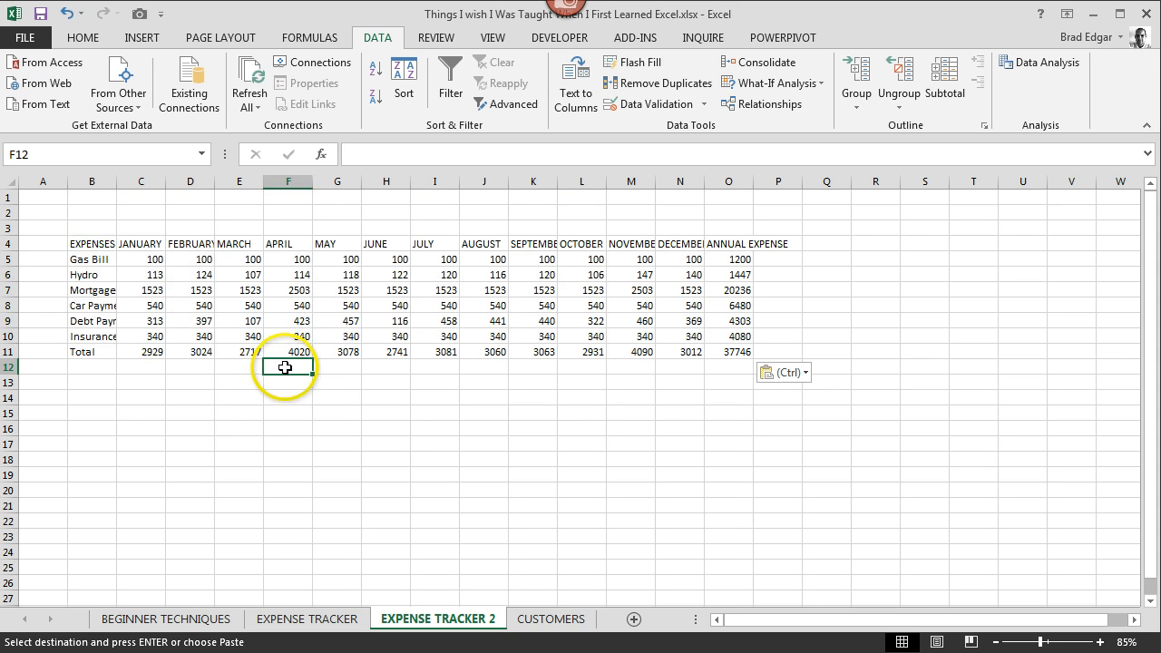
Use Format Painter to apply the EXPENSE TRACKER table's formatting to the pasted values from cell B4 on EXPENSE TRACKER 2.
left_click(92, 245)
left_click(317, 618)
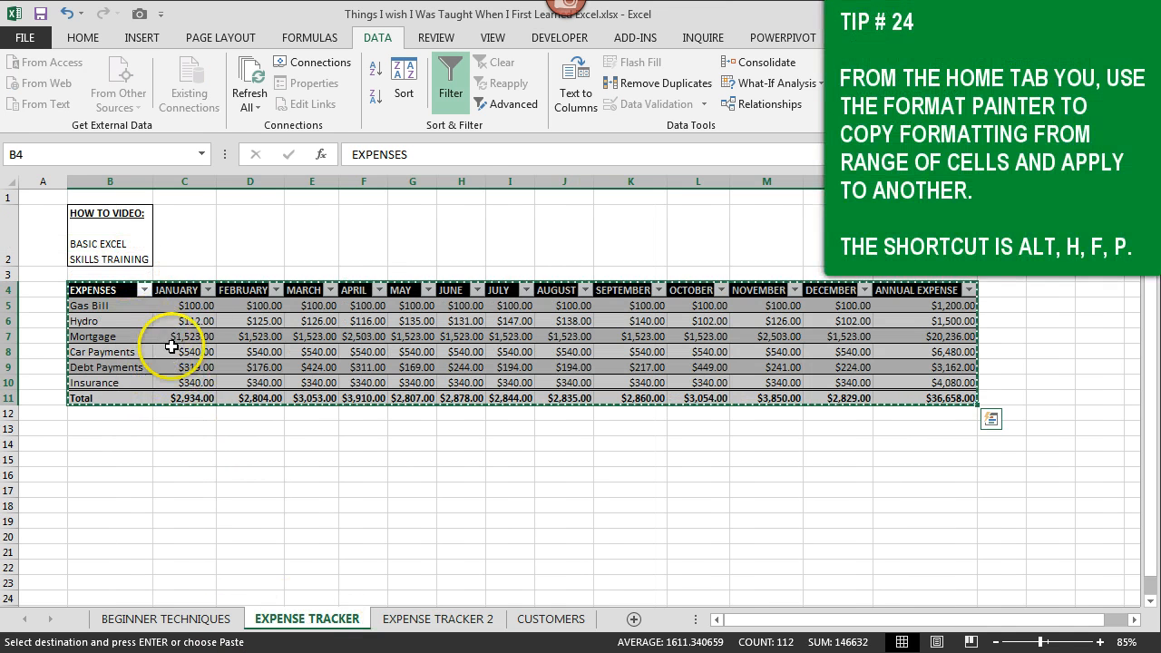
left_click(190, 324)
key("Escape")
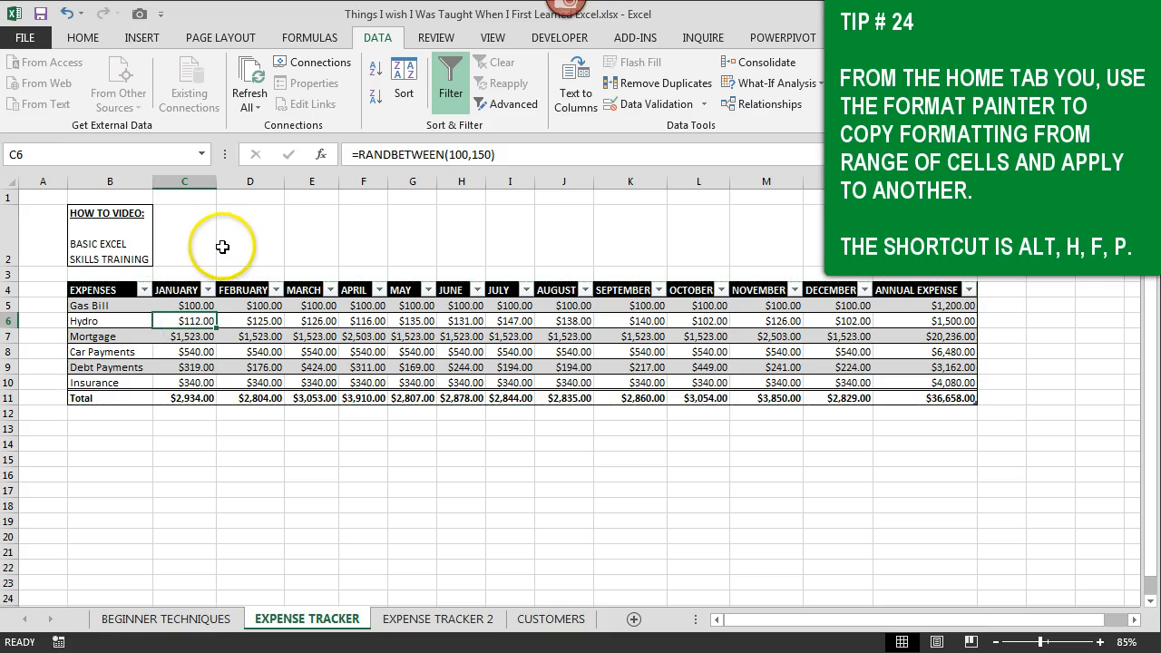
left_click(88, 40)
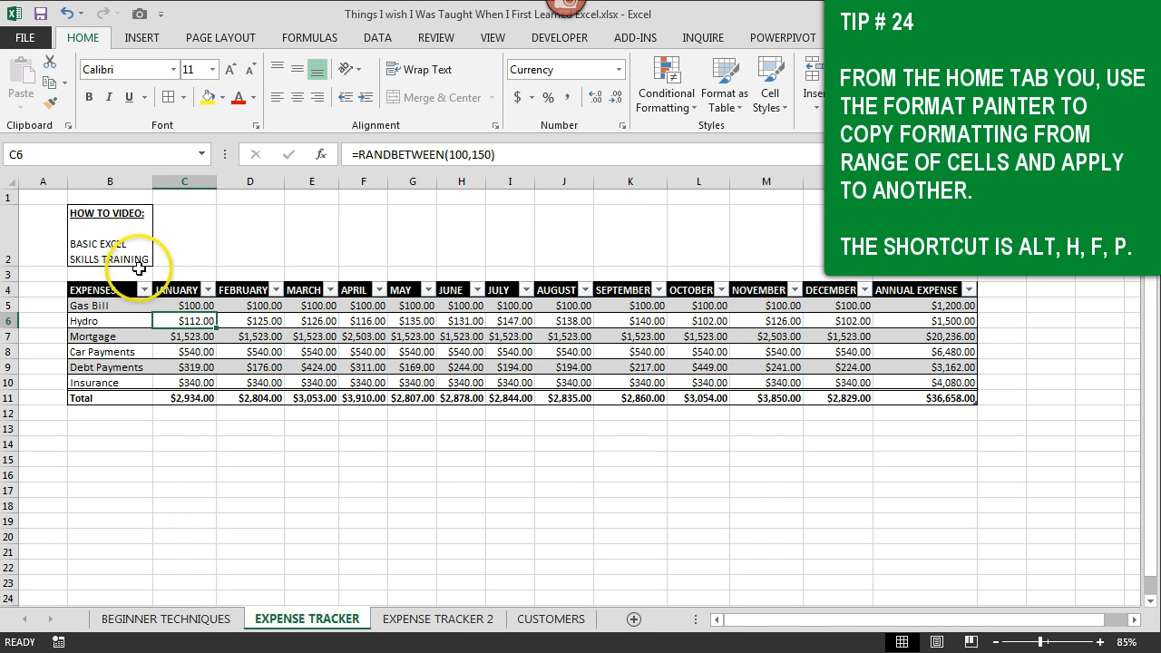
left_click(116, 288)
key("ctrl+a")
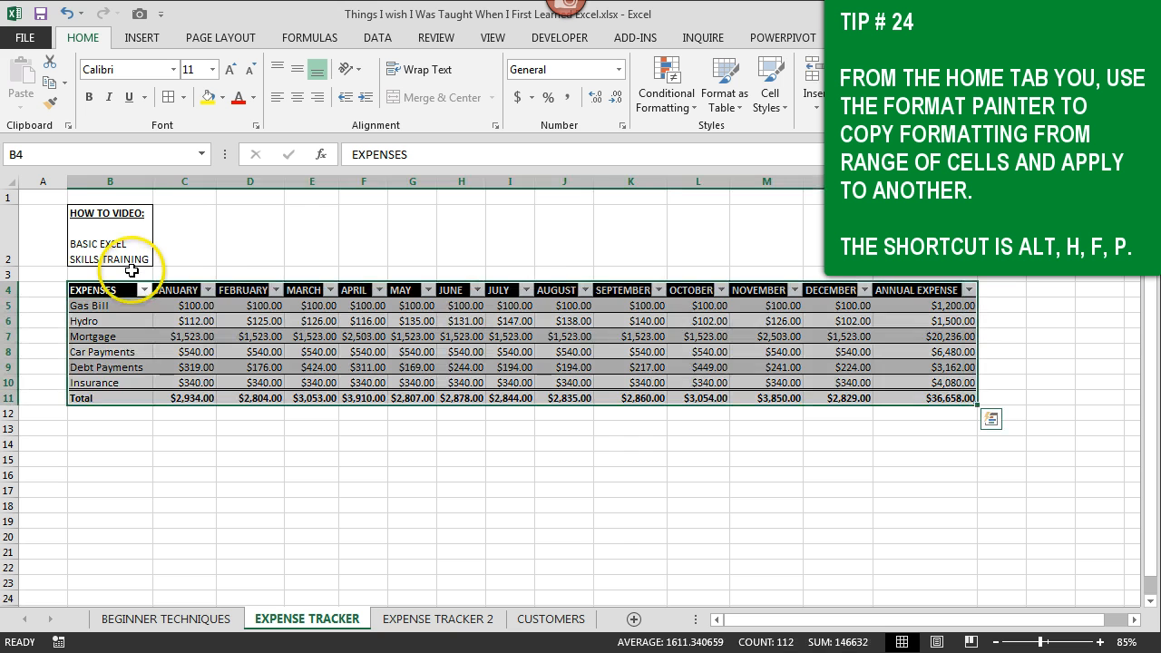
left_click(52, 103)
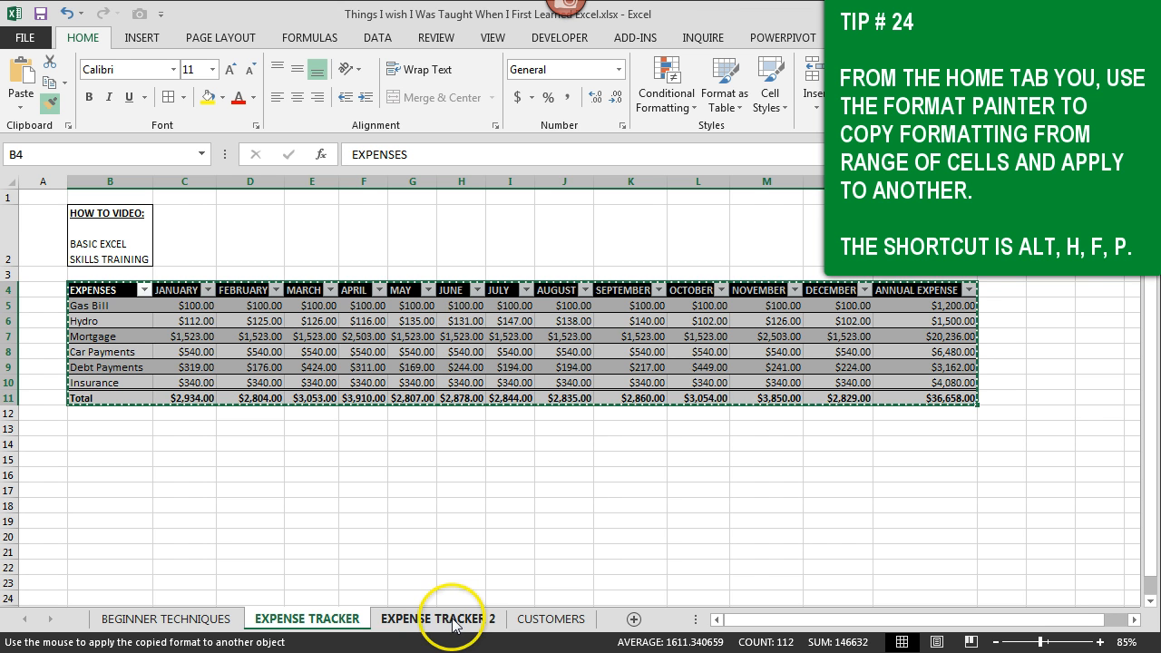
left_click(438, 619)
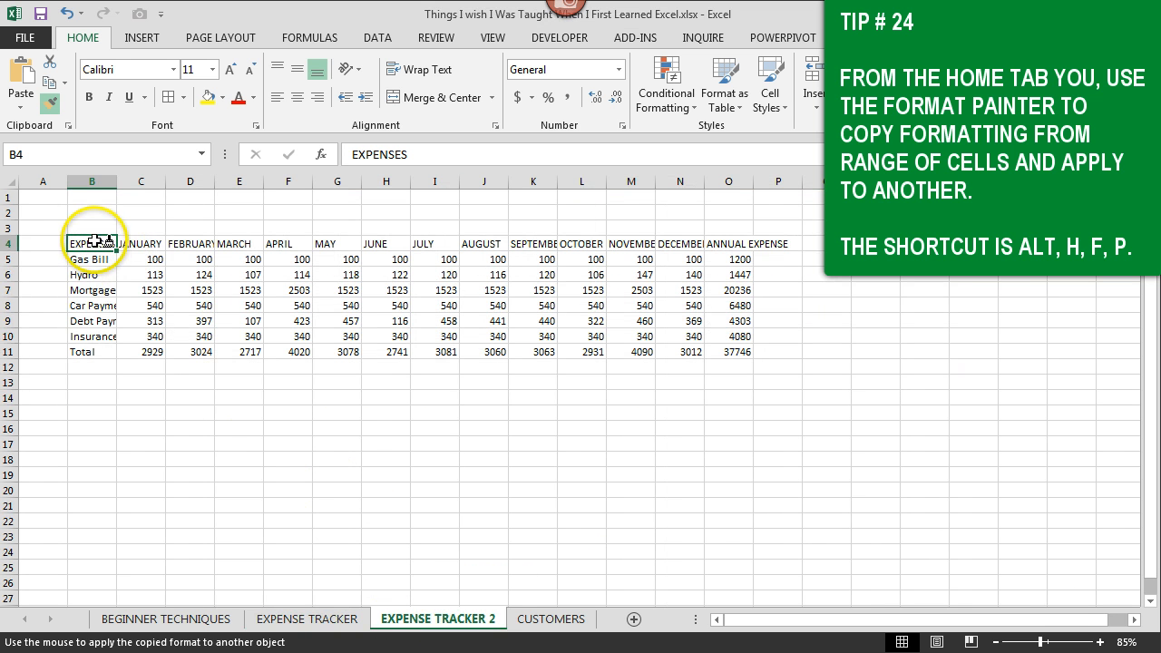
left_click(94, 241)
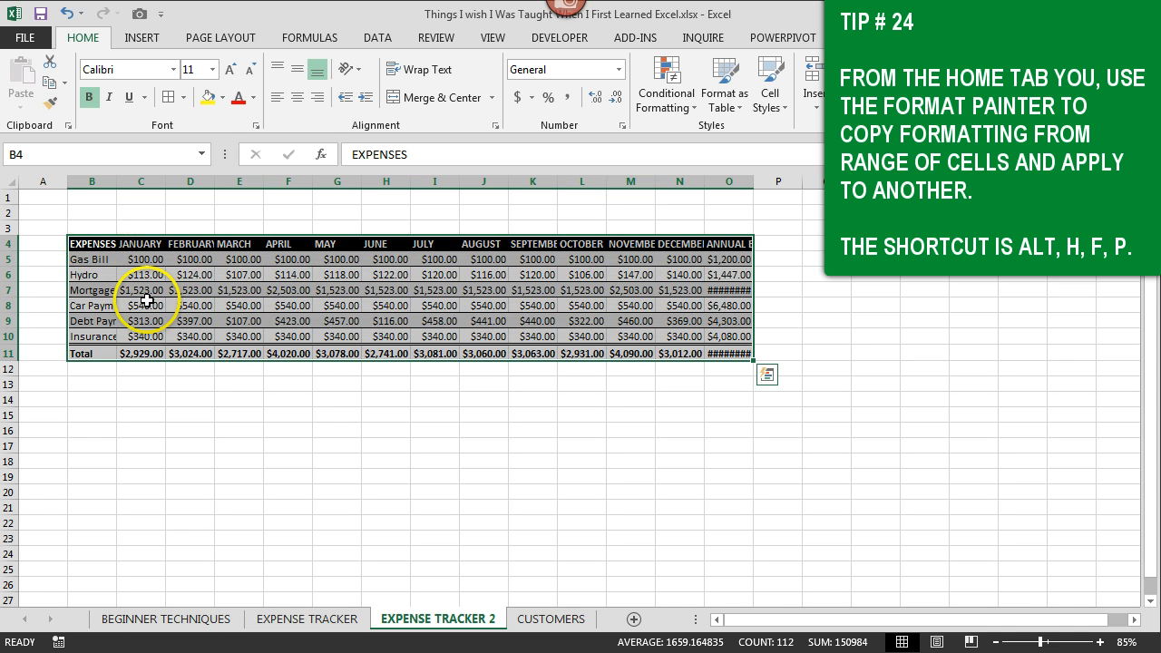
Auto-fit the width of all columns on the EXPENSE TRACKER 2 sheet.
double_click(752, 182)
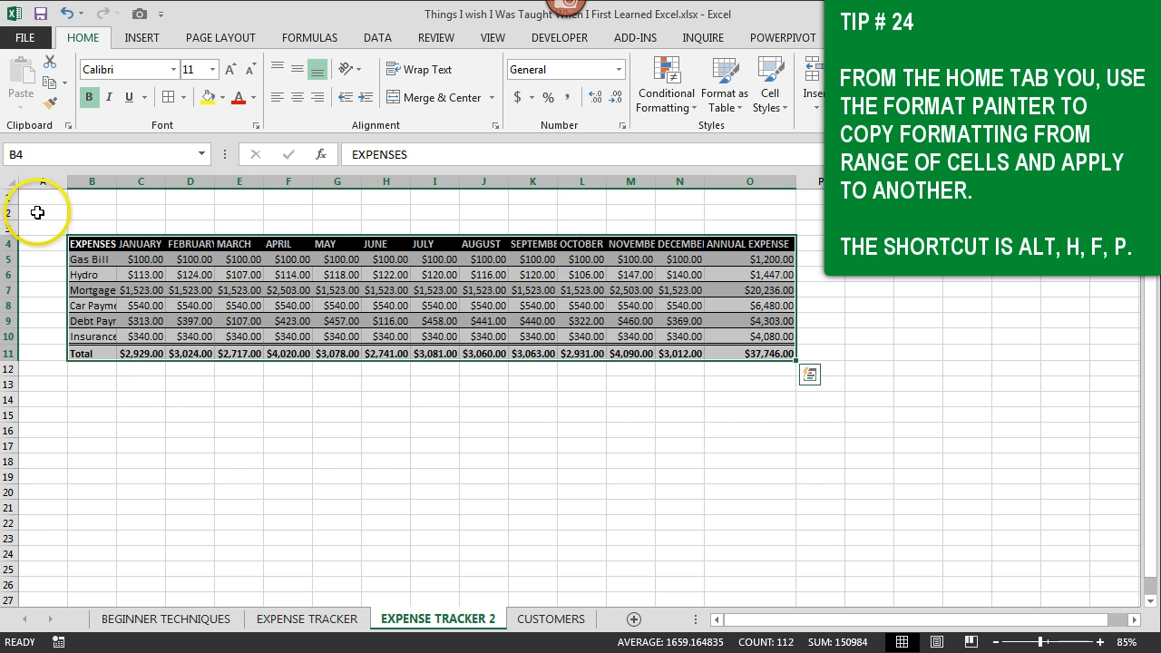
left_click(11, 182)
double_click(166, 182)
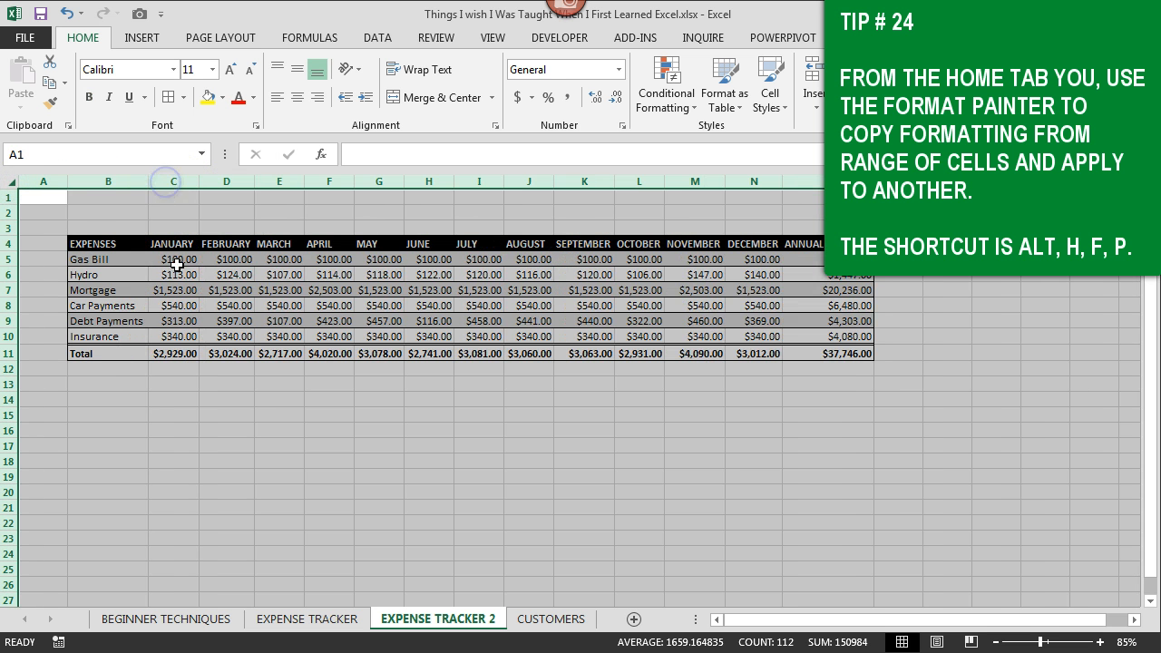
left_click(305, 394)
left_click(275, 306)
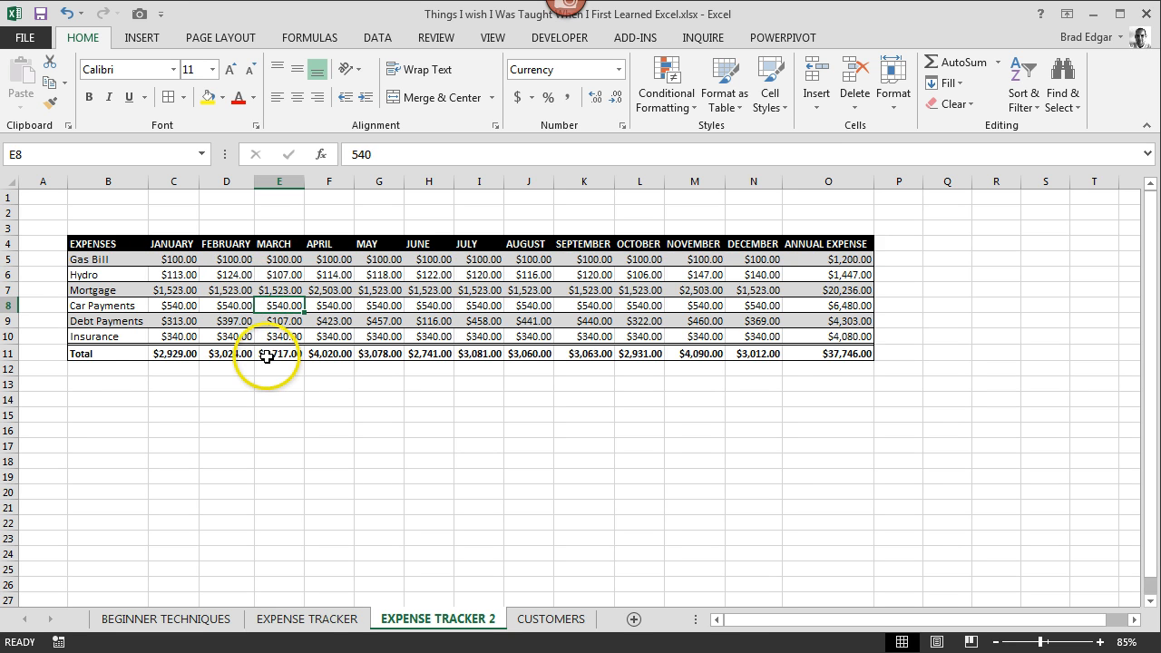
scroll(266, 352, "down", 1)
scroll(332, 629, "up", 1)
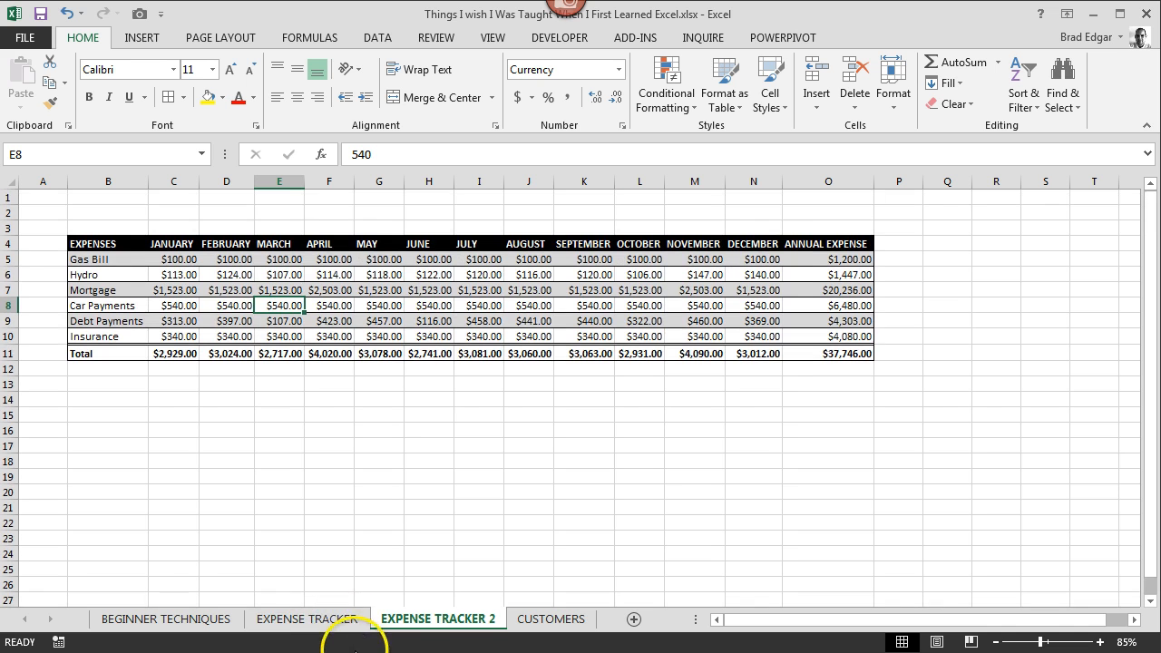
Hide the EXPENSE TRACKER 2 sheet.
right_click(409, 624)
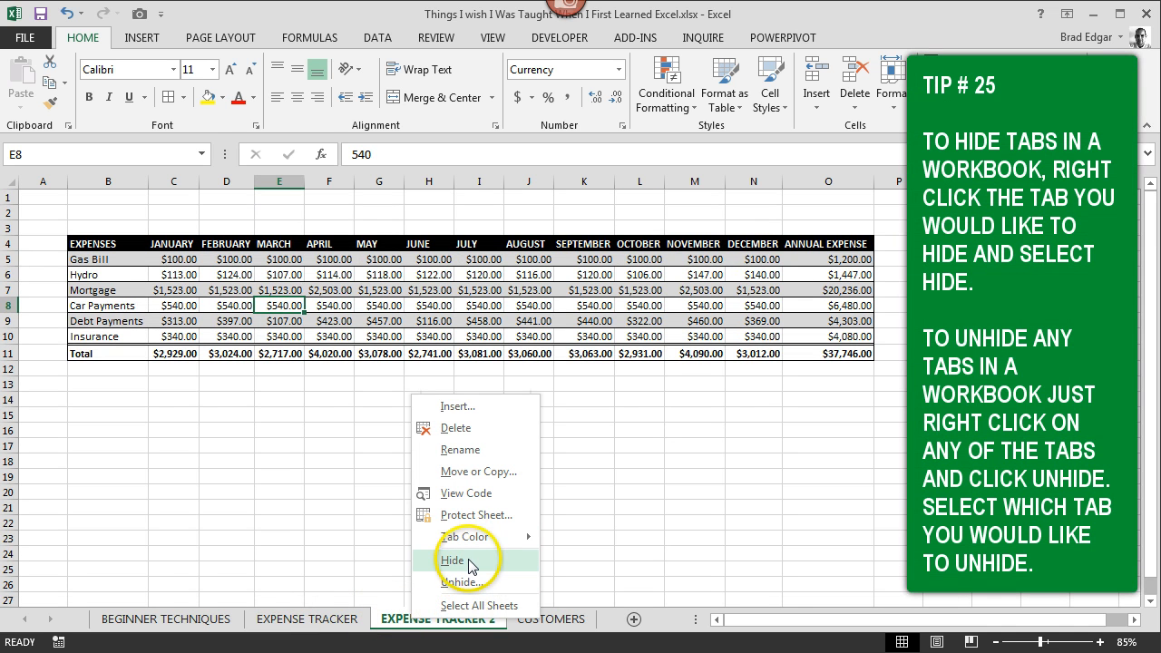
left_click(465, 556)
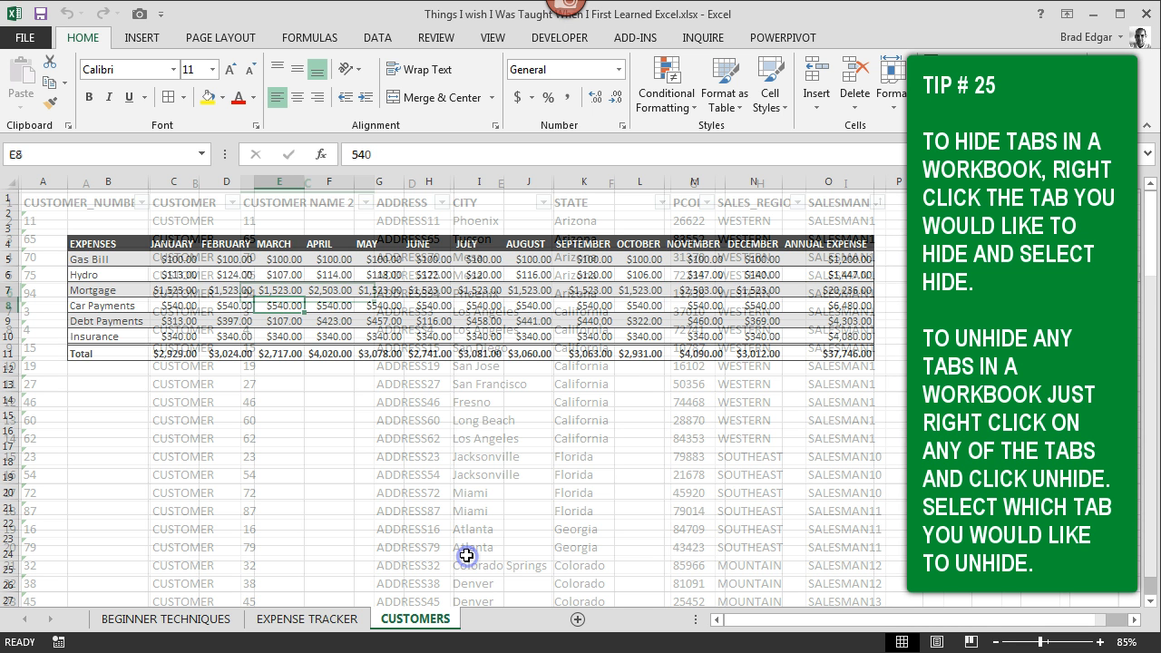
Switch to the EXPENSE TRACKER sheet and view the workbook's list of hidden sheets, leaving them all hidden.
right_click(352, 629)
left_click(402, 586)
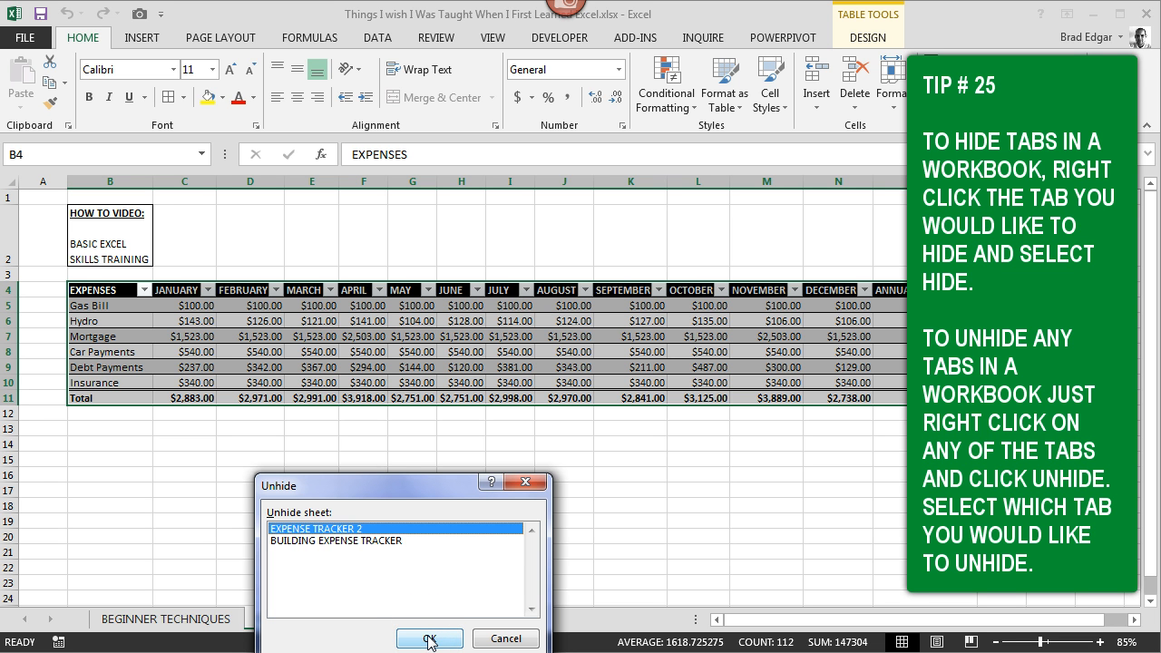
left_click(505, 639)
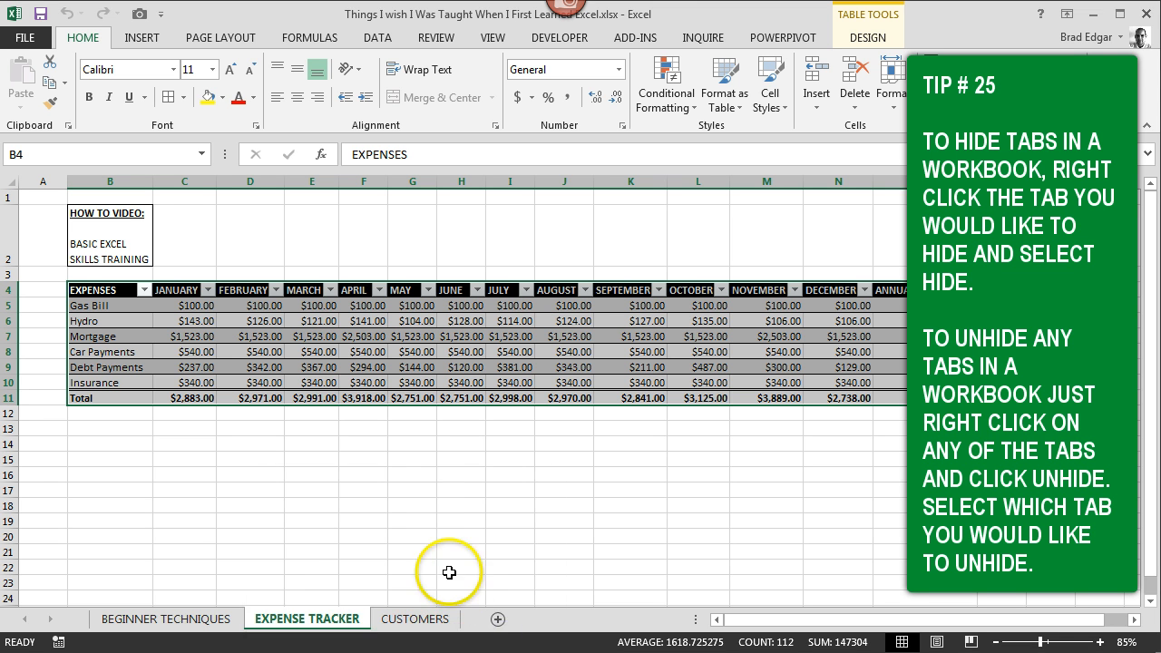
left_click(451, 568)
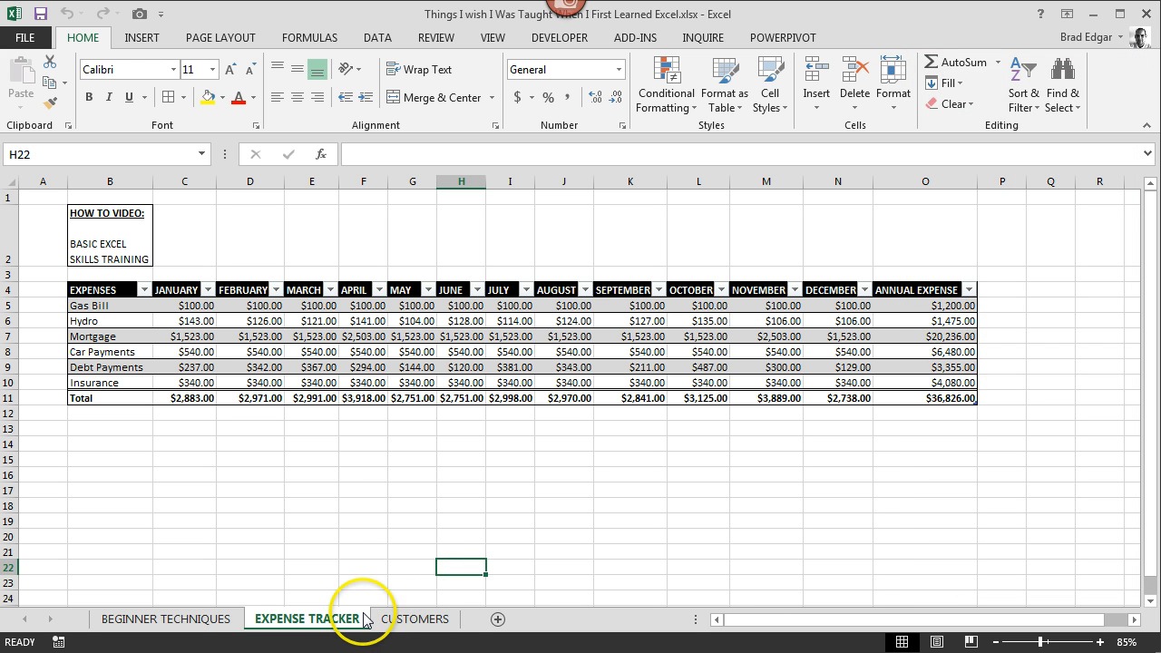
left_click(362, 590)
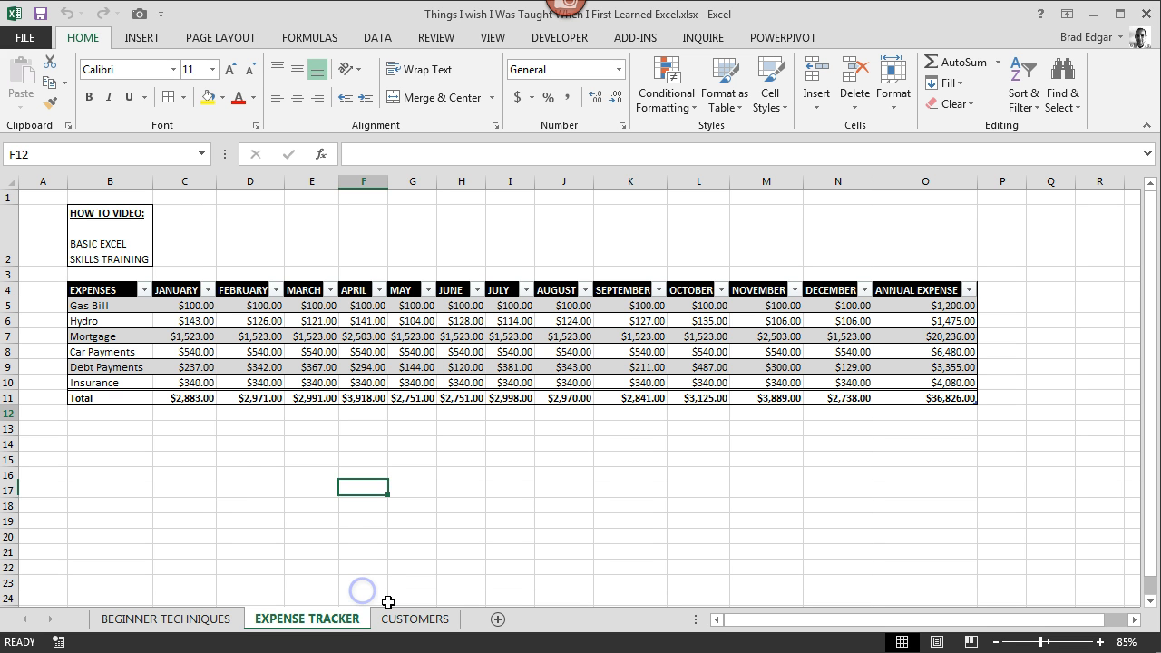
left_click(218, 473)
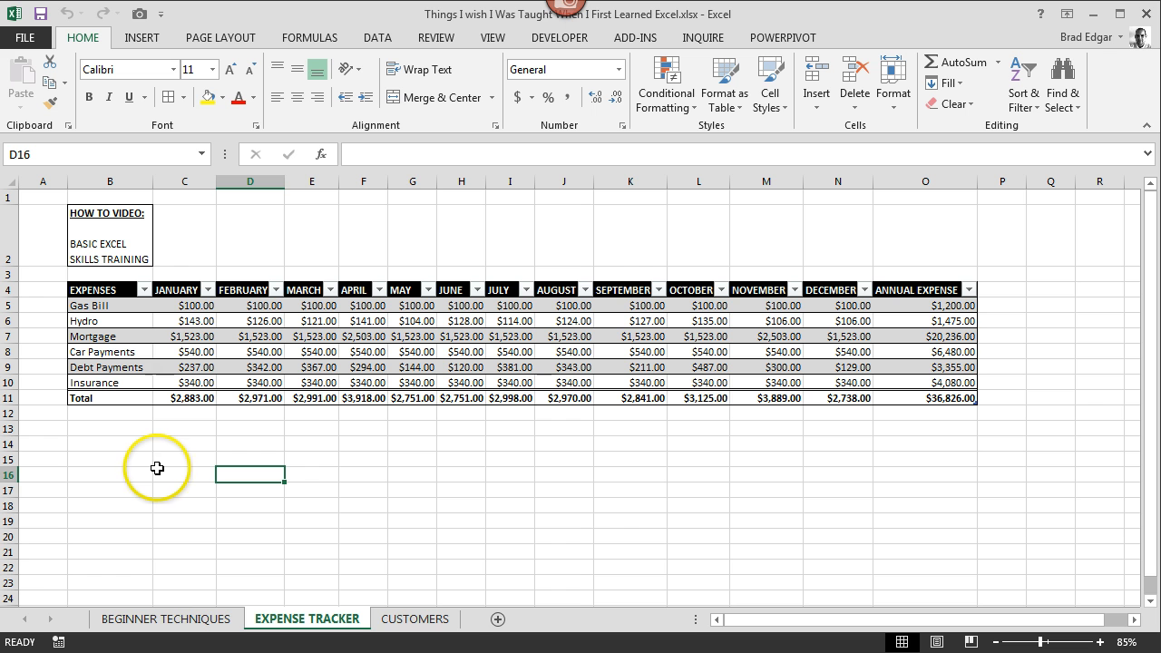
left_click(367, 442)
Turn off the gridlines on the EXPENSE TRACKER sheet.
left_click(204, 217)
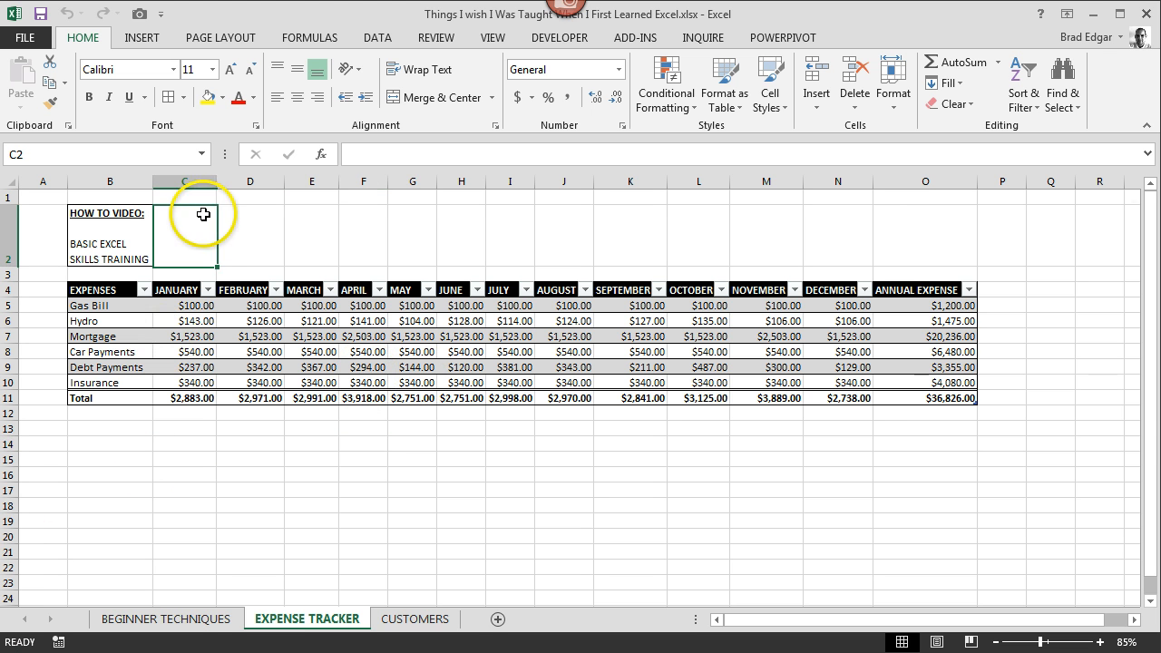
left_click(495, 41)
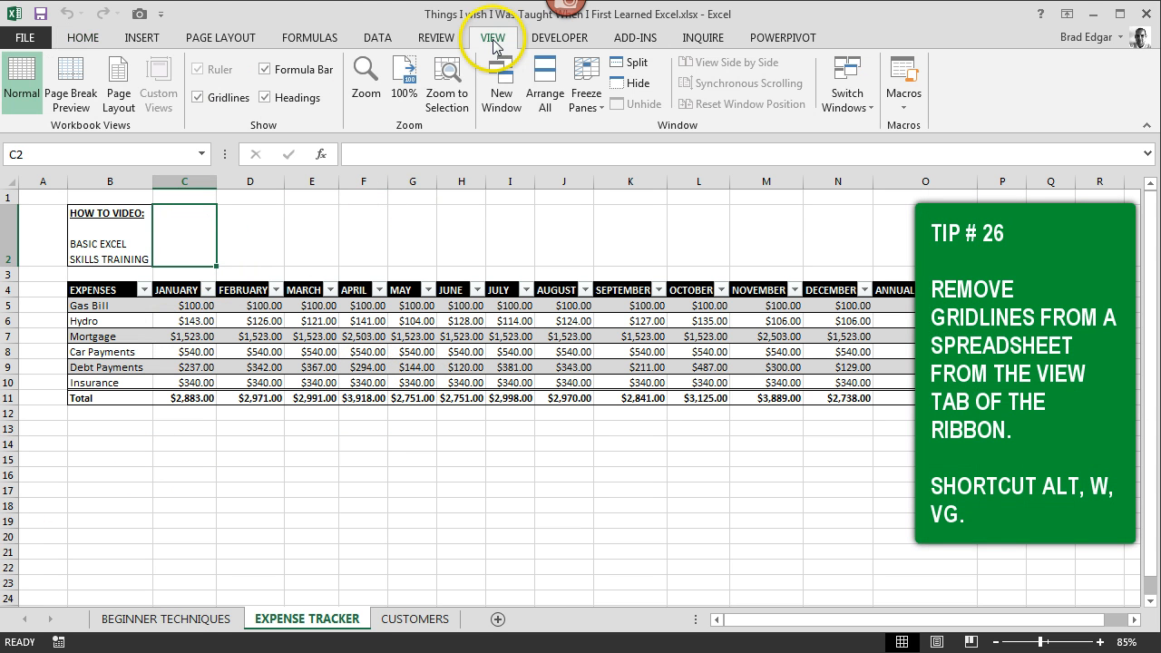
left_click(198, 97)
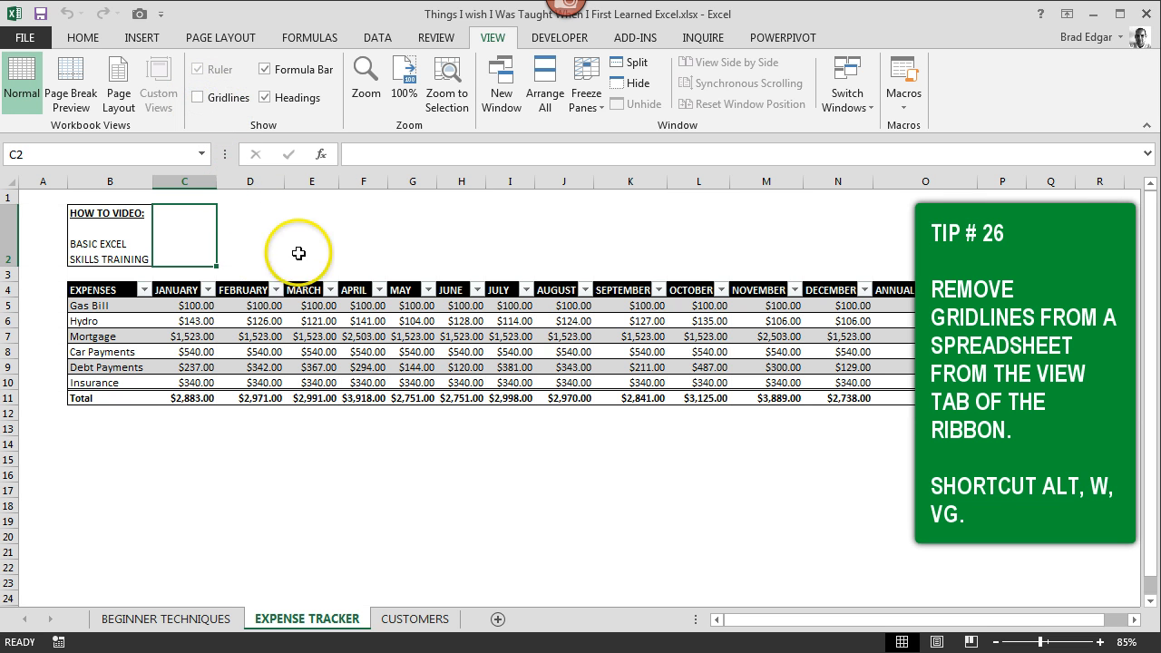
left_click(312, 504)
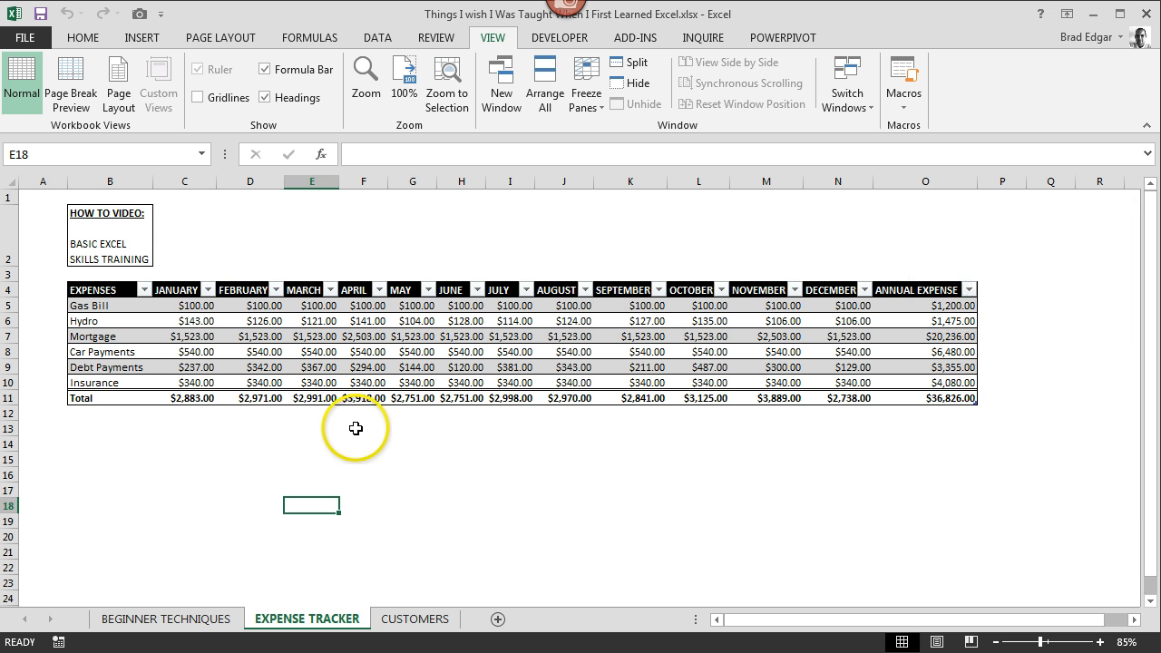
left_click(306, 427)
left_click(179, 426)
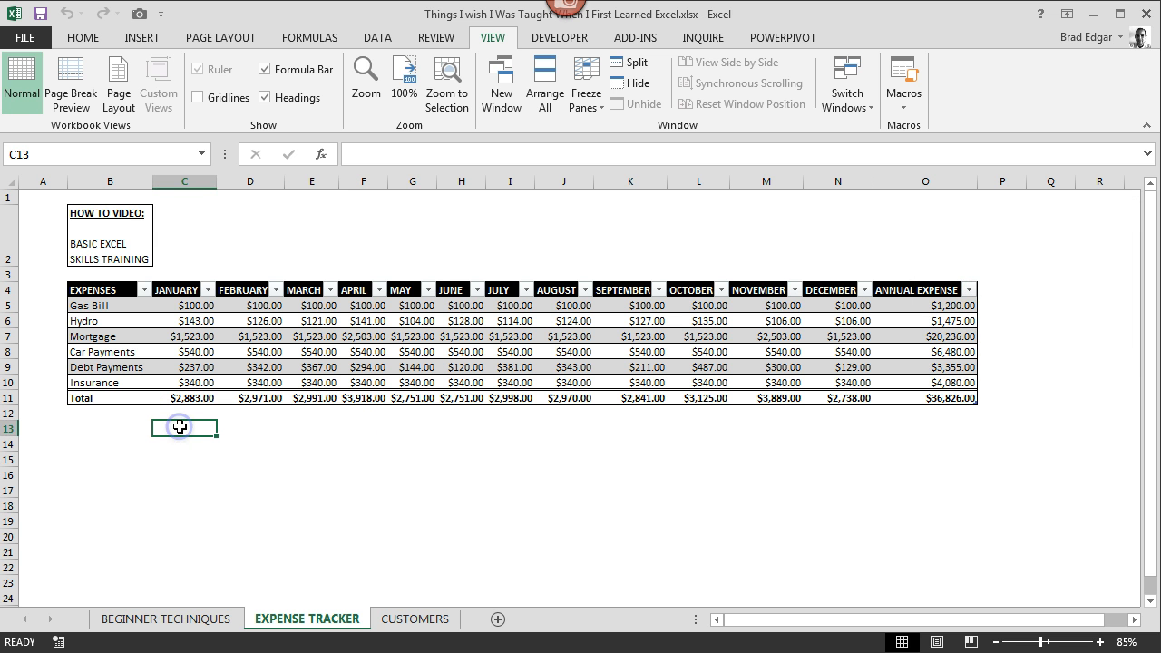
Create a new blank workbook, maximize its window and select cell C1.
key("ctrl+n")
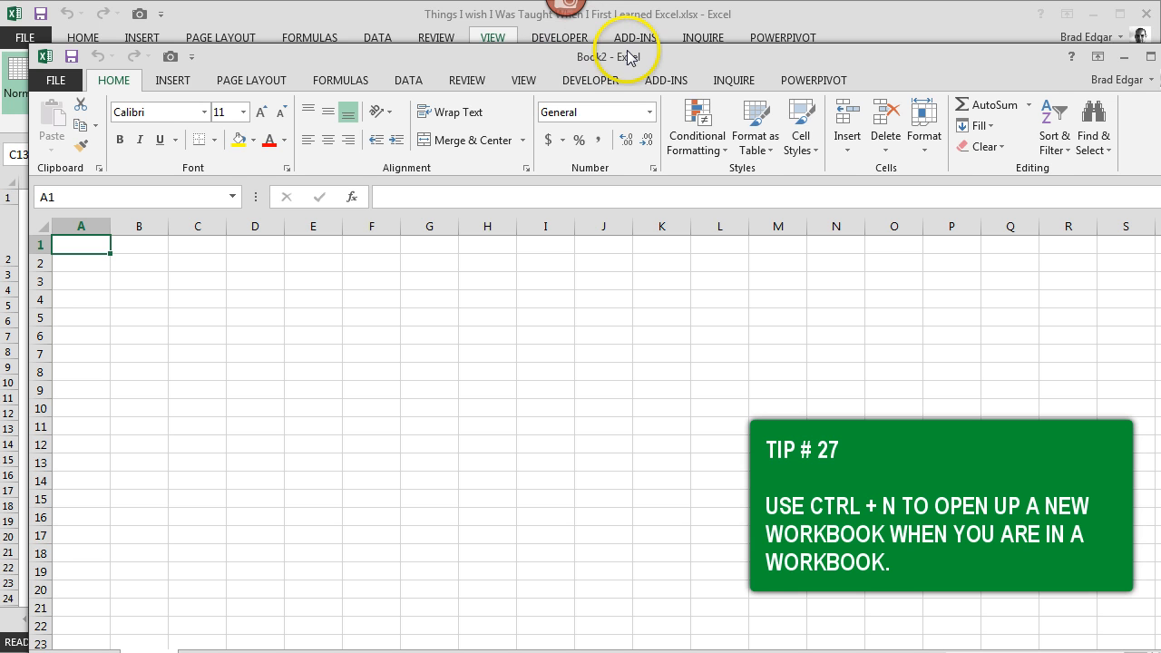
left_click_drag(627, 57, 589, 1)
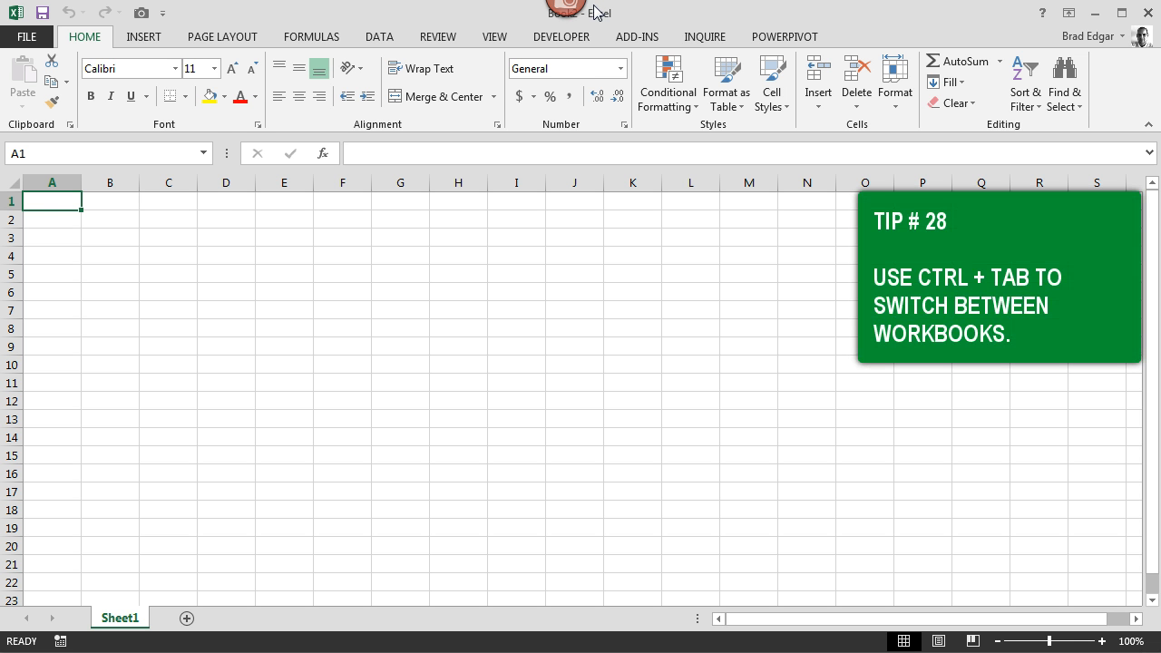
left_click(176, 206)
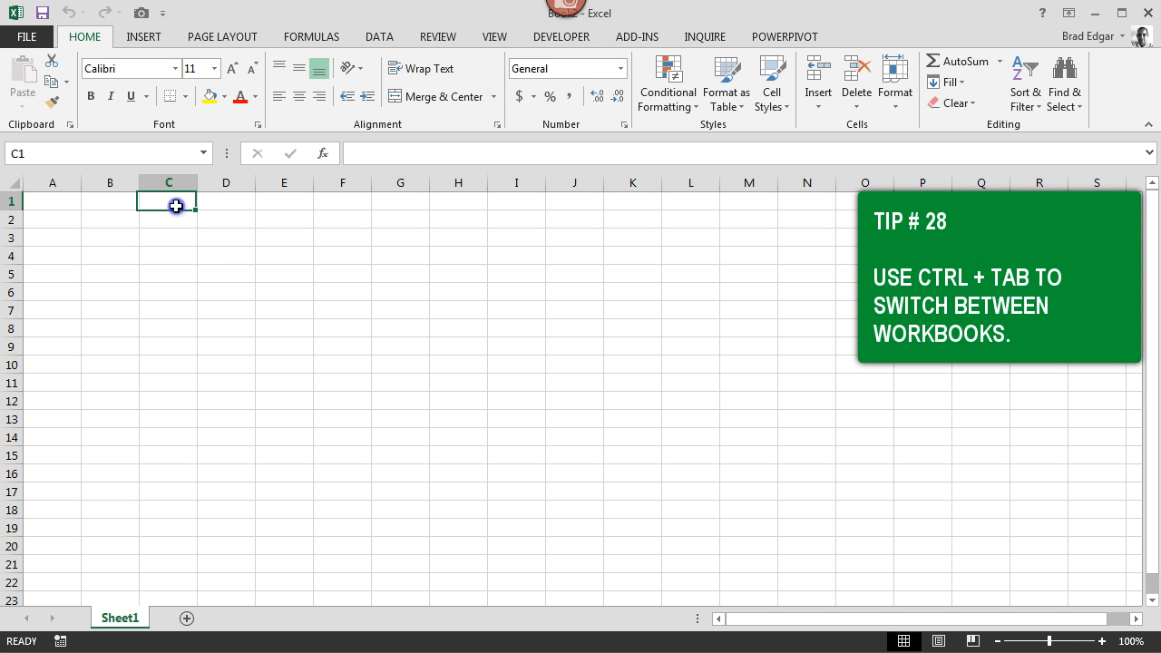
Switch back and forth between the blank workbook and the expenses workbook, ending on the EXPENSE TRACKER sheet.
key("ctrl+Tab")
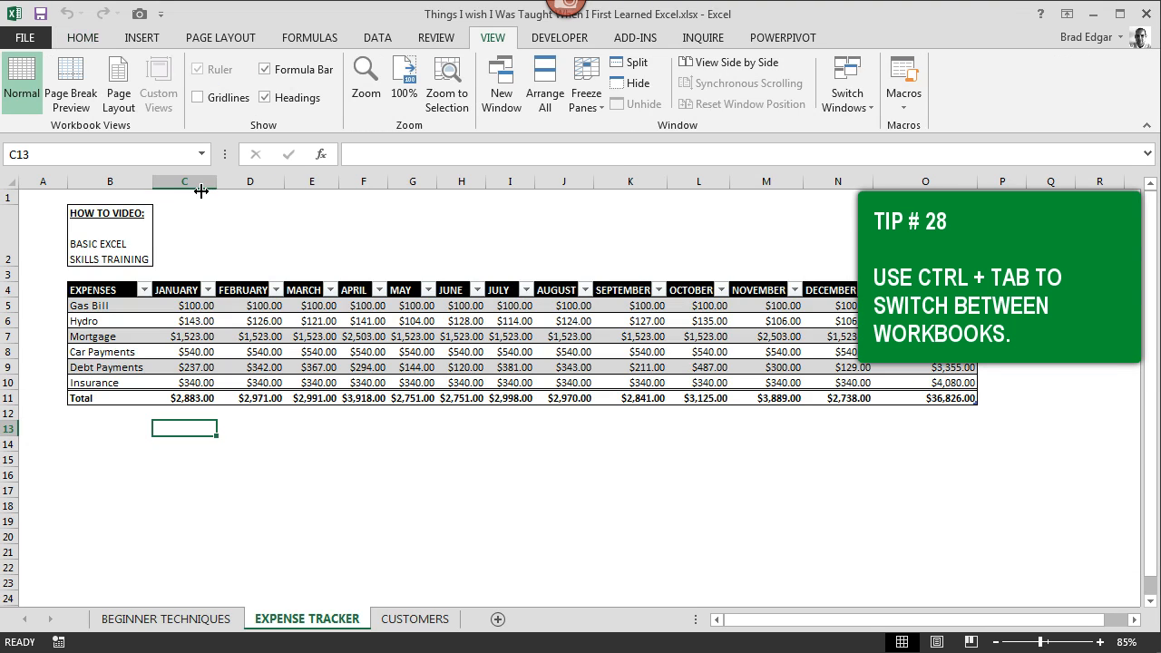
key("ctrl+Tab")
key("ctrl+Tab")
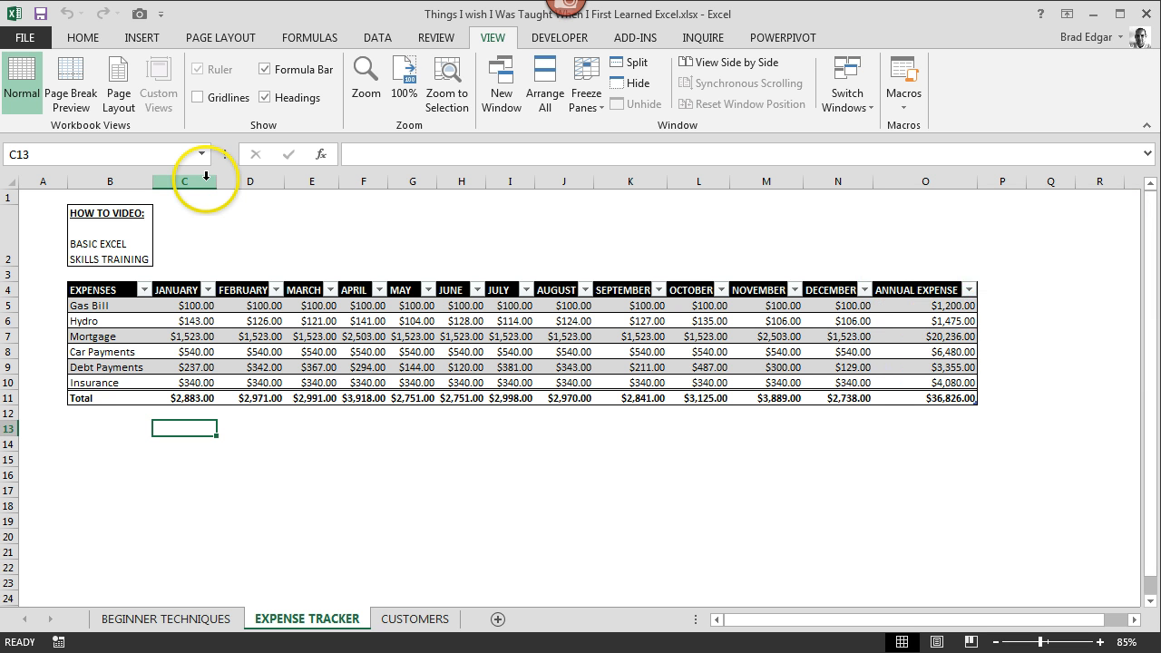
View the Save As options for the expenses workbook and close them without saving a copy.
key("F12")
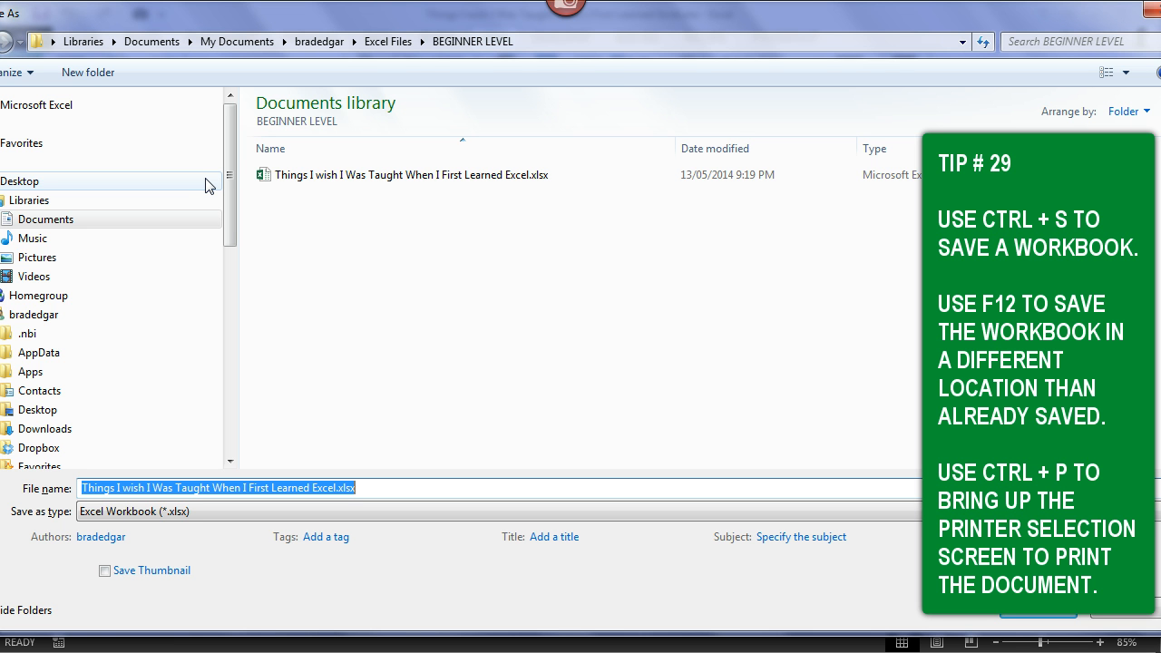
left_click(1155, 12)
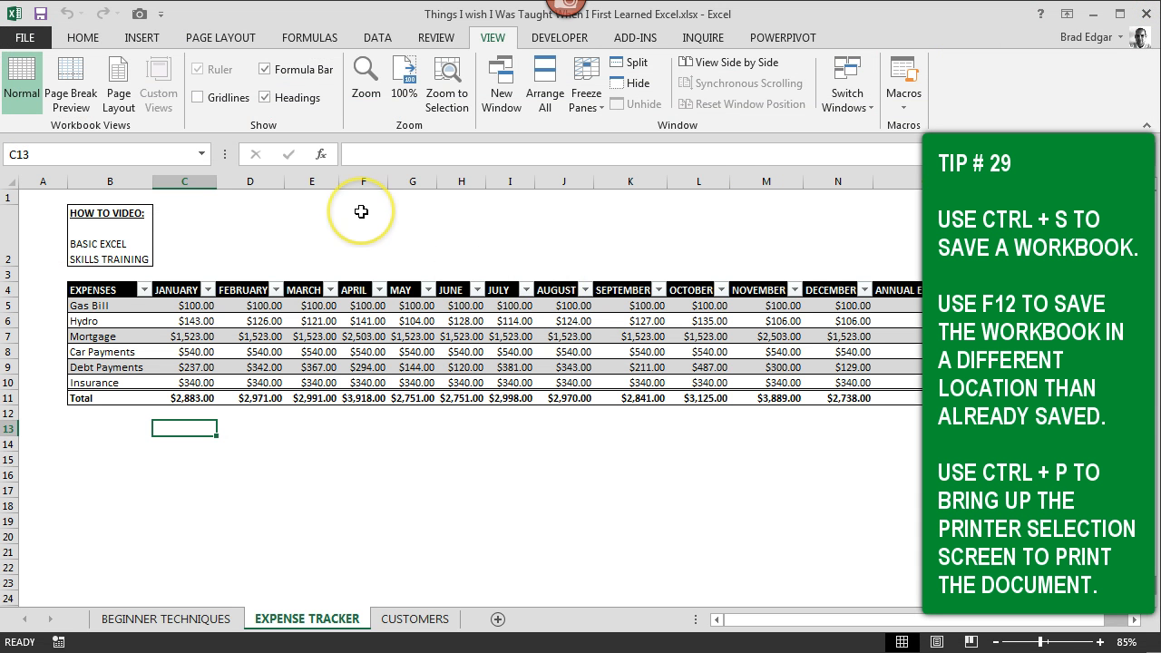
View the print settings and preview of the EXPENSE TRACKER sheet, and return to the sheet without printing.
key("ctrl+p")
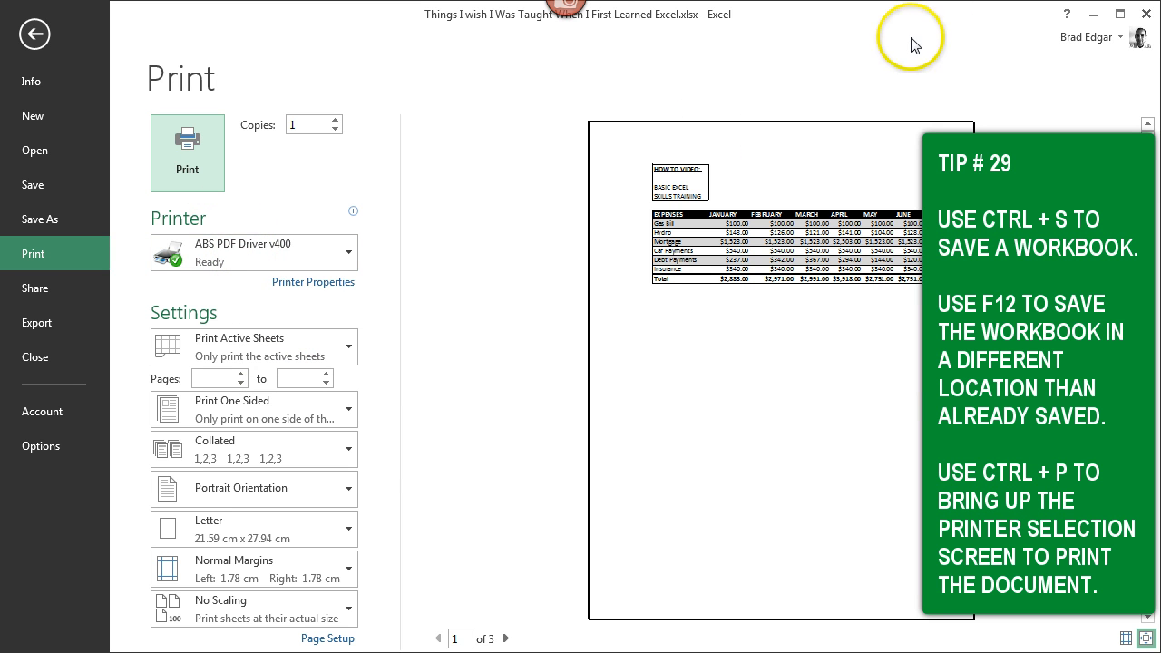
key("Escape")
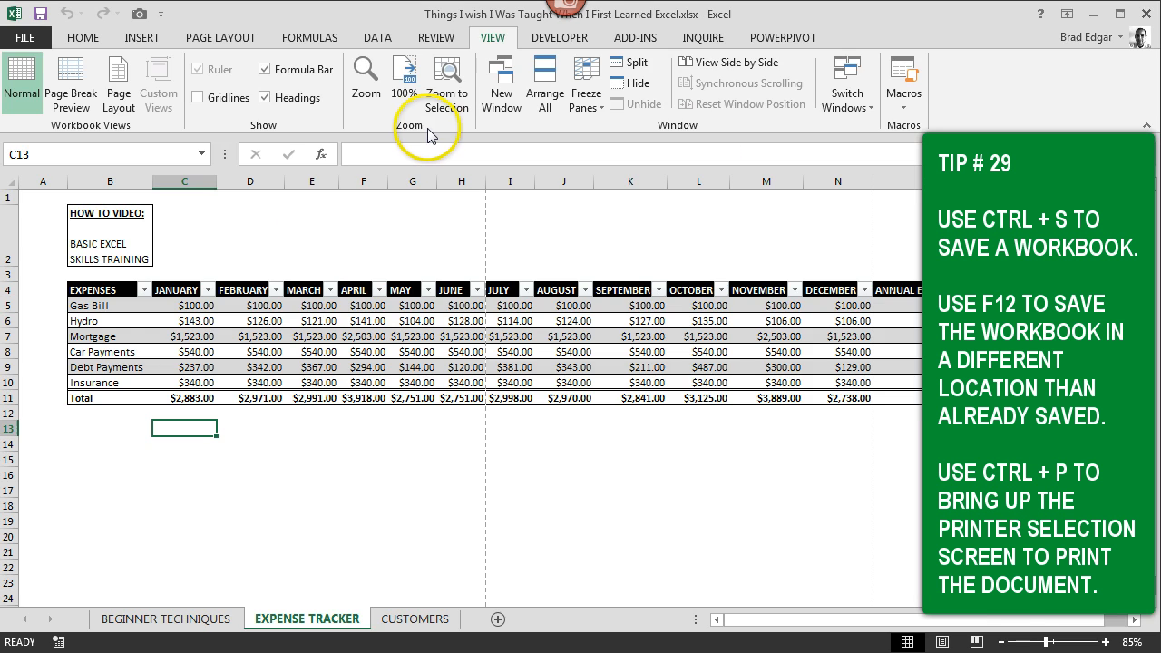